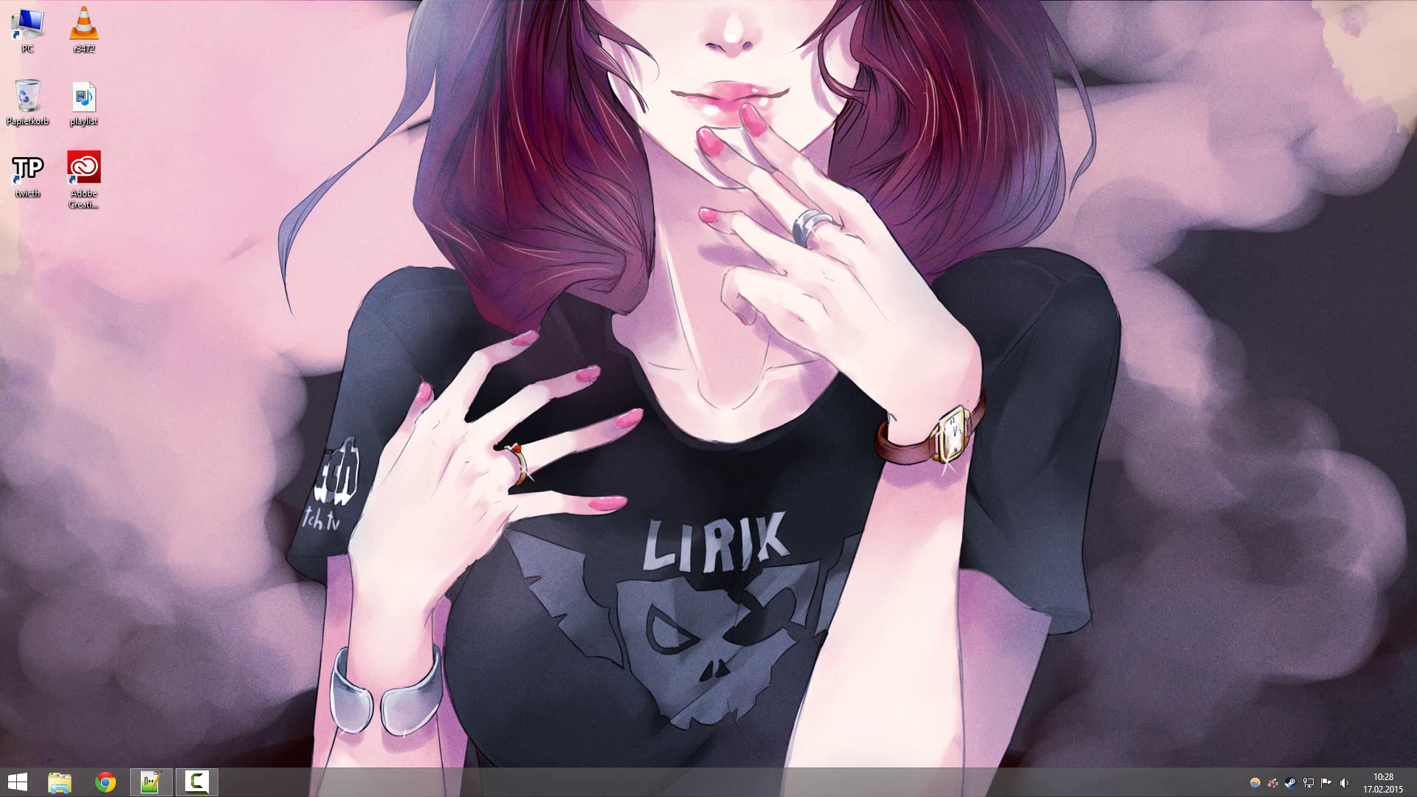
Bring up the nine-step plan in Notepad++, highlight 'Buy the game', then push the notes off to the right.
key(alt+Tab)
drag(942, 72, 773, 87)
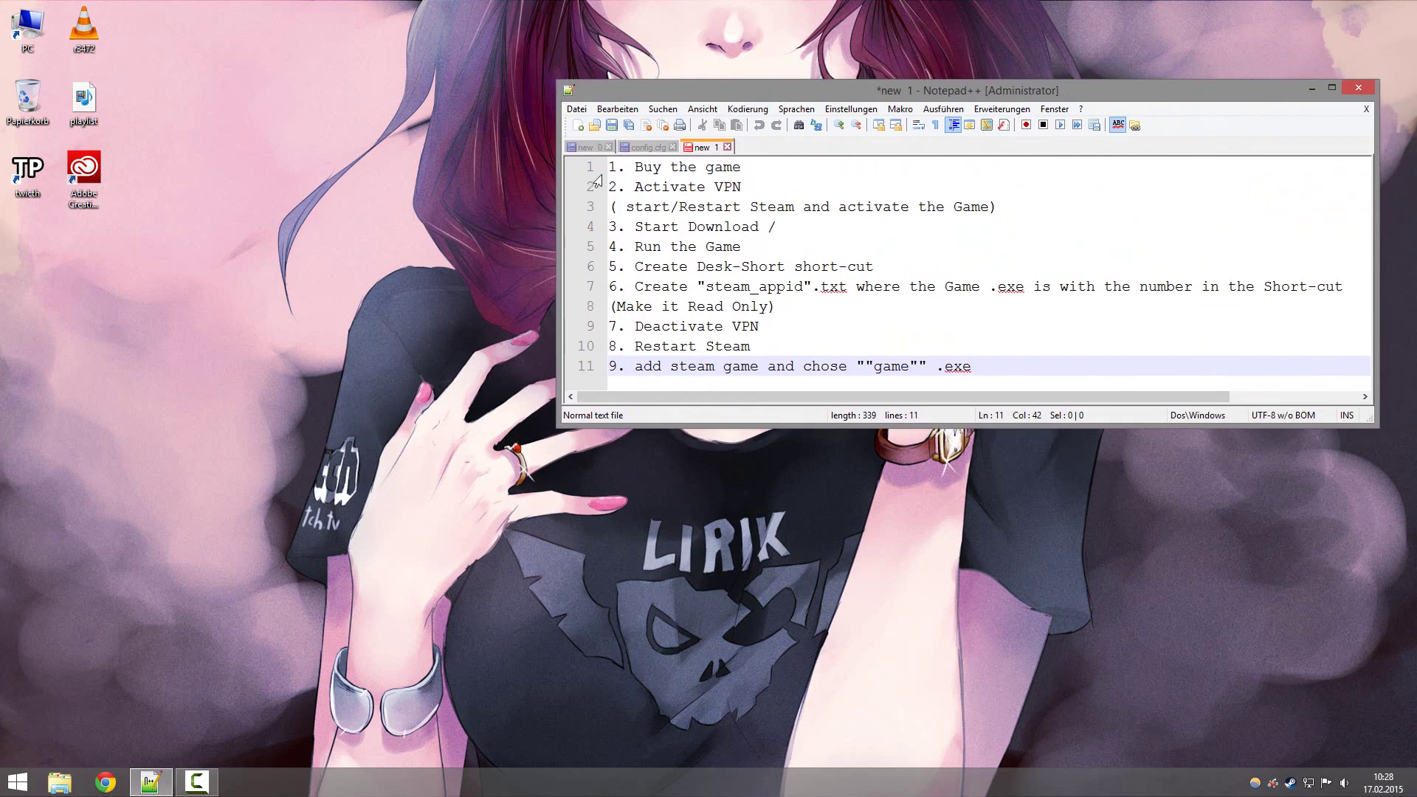
drag(618, 167, 747, 163)
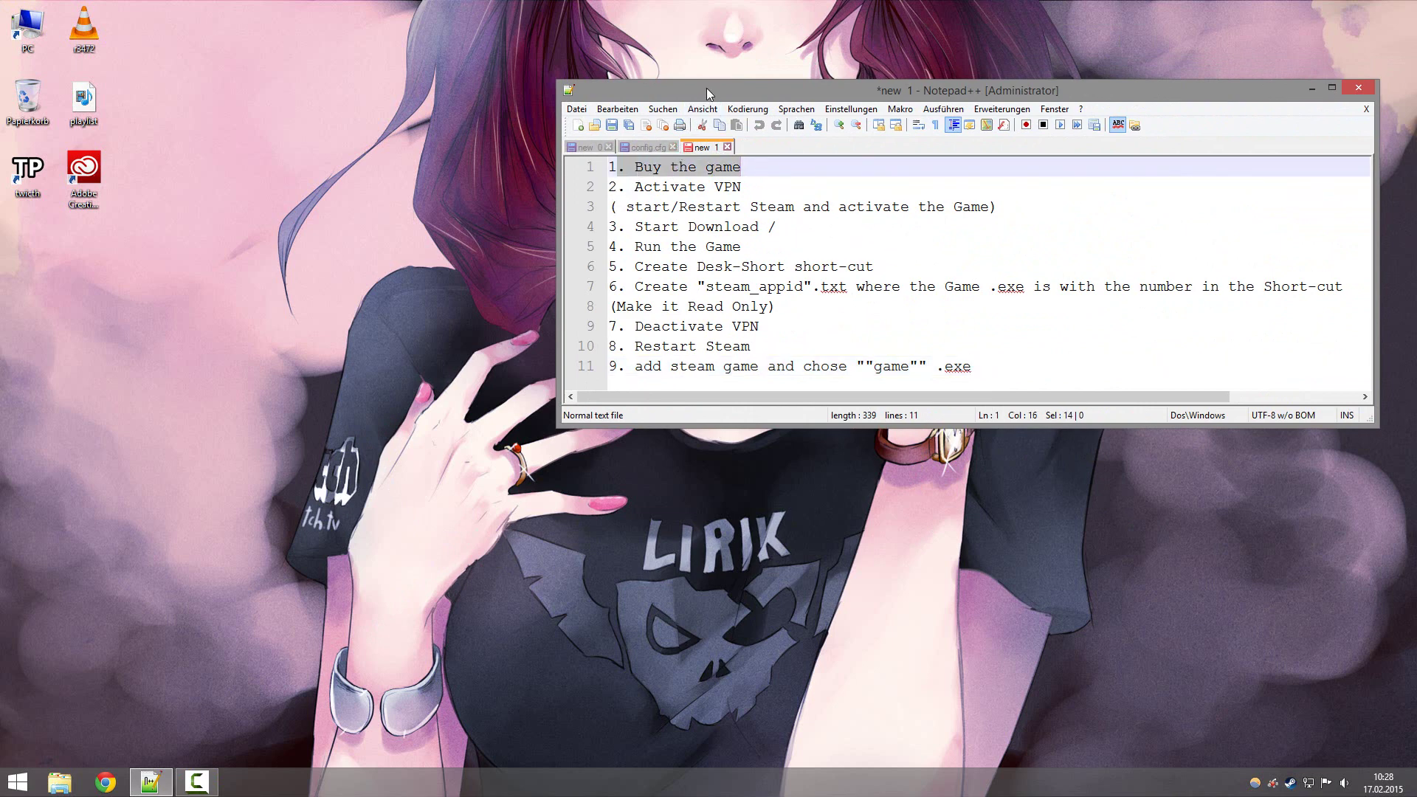
drag(706, 88, 1416, 131)
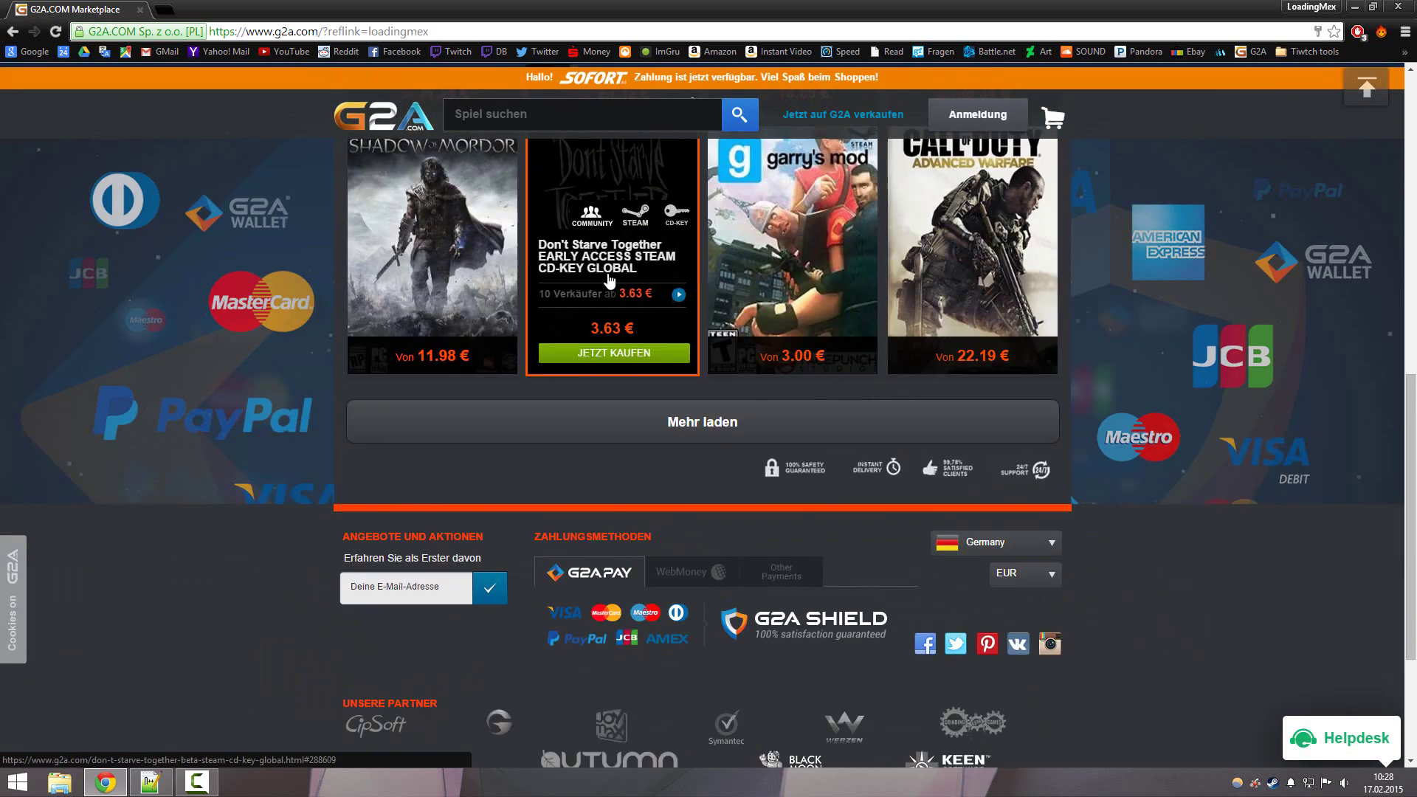
Scroll the Dying Light STEAM CD-KEY GLOBAL page to review its region-lock warning and offers from 35,90 €.
scroll(636, 502, up, 10)
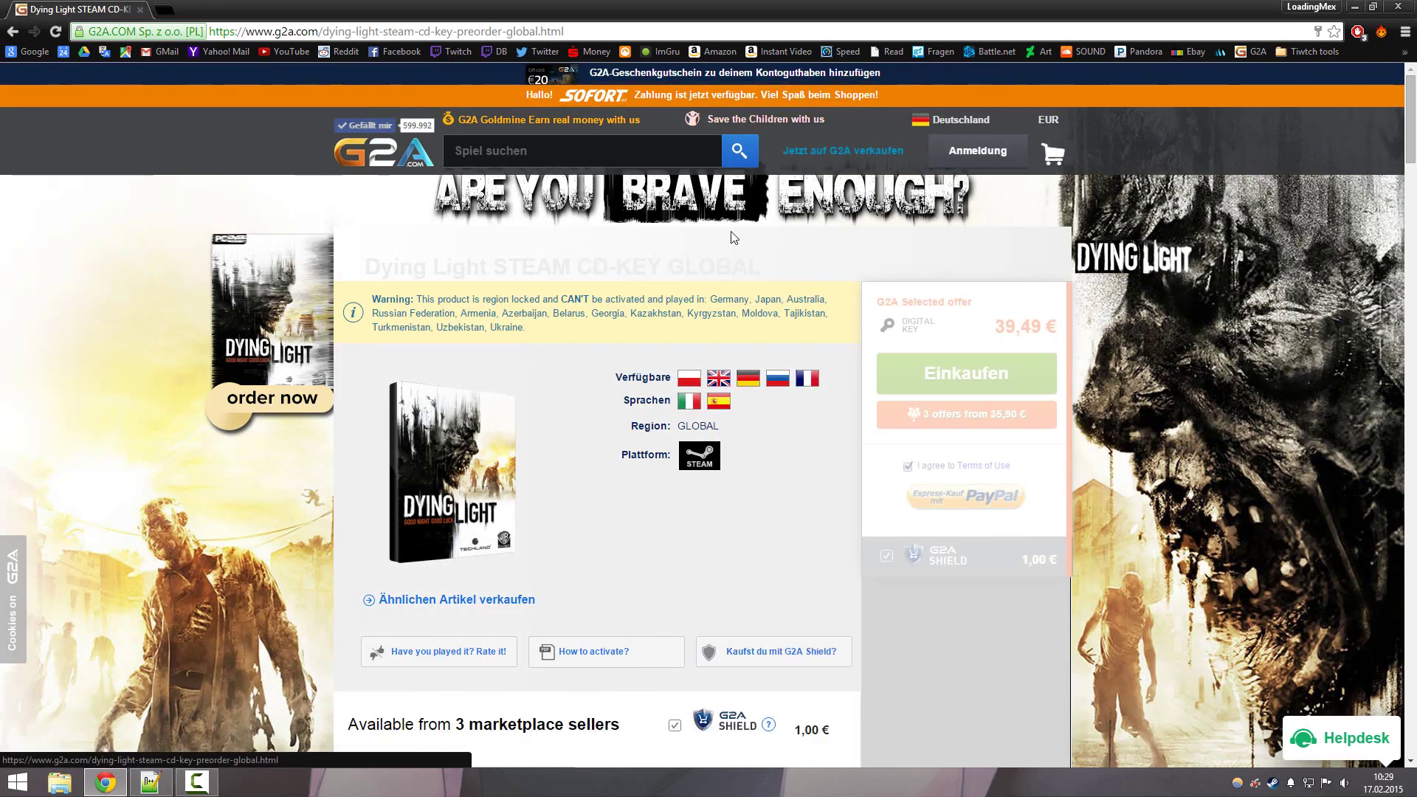
scroll(662, 432, down, 6)
scroll(663, 432, up, 6)
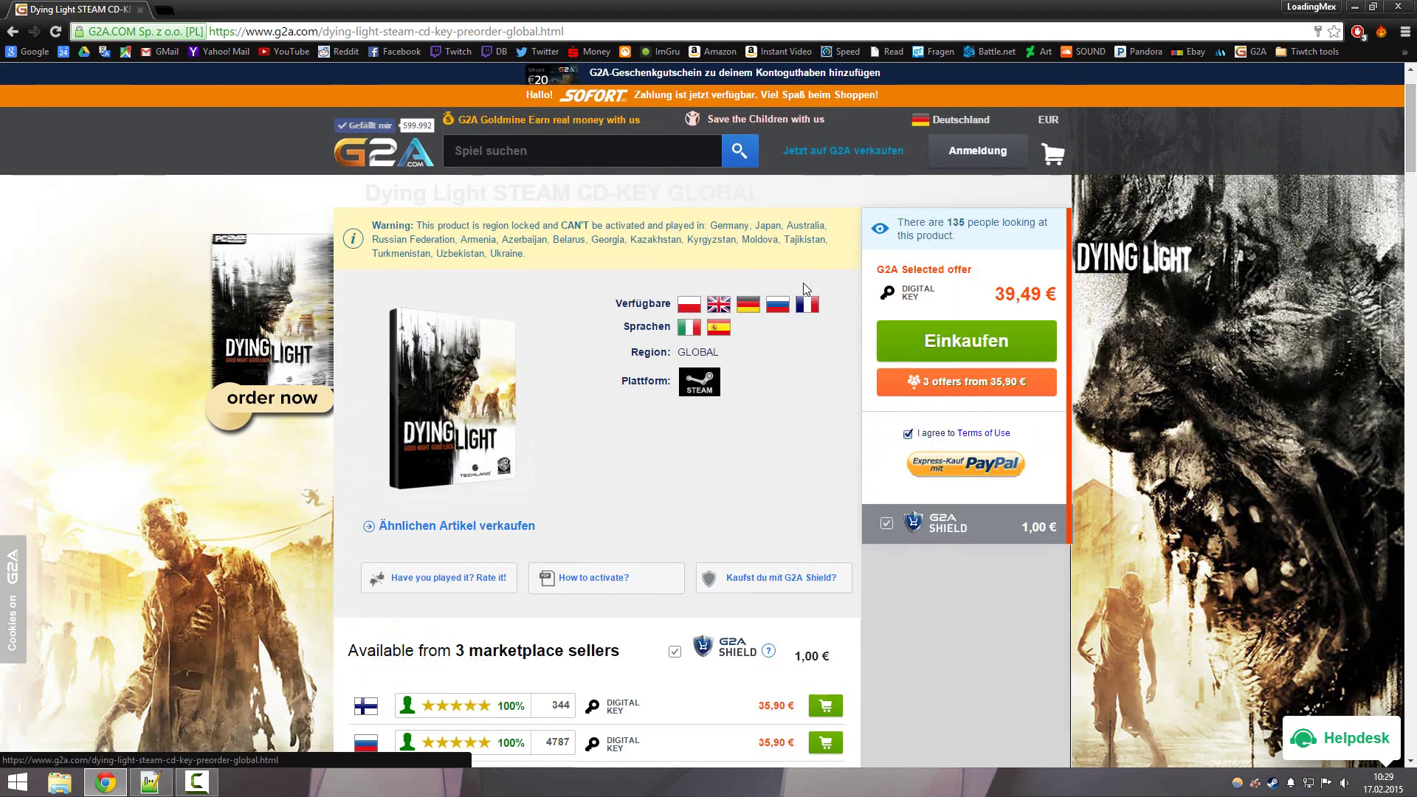
scroll(757, 306, down, 4)
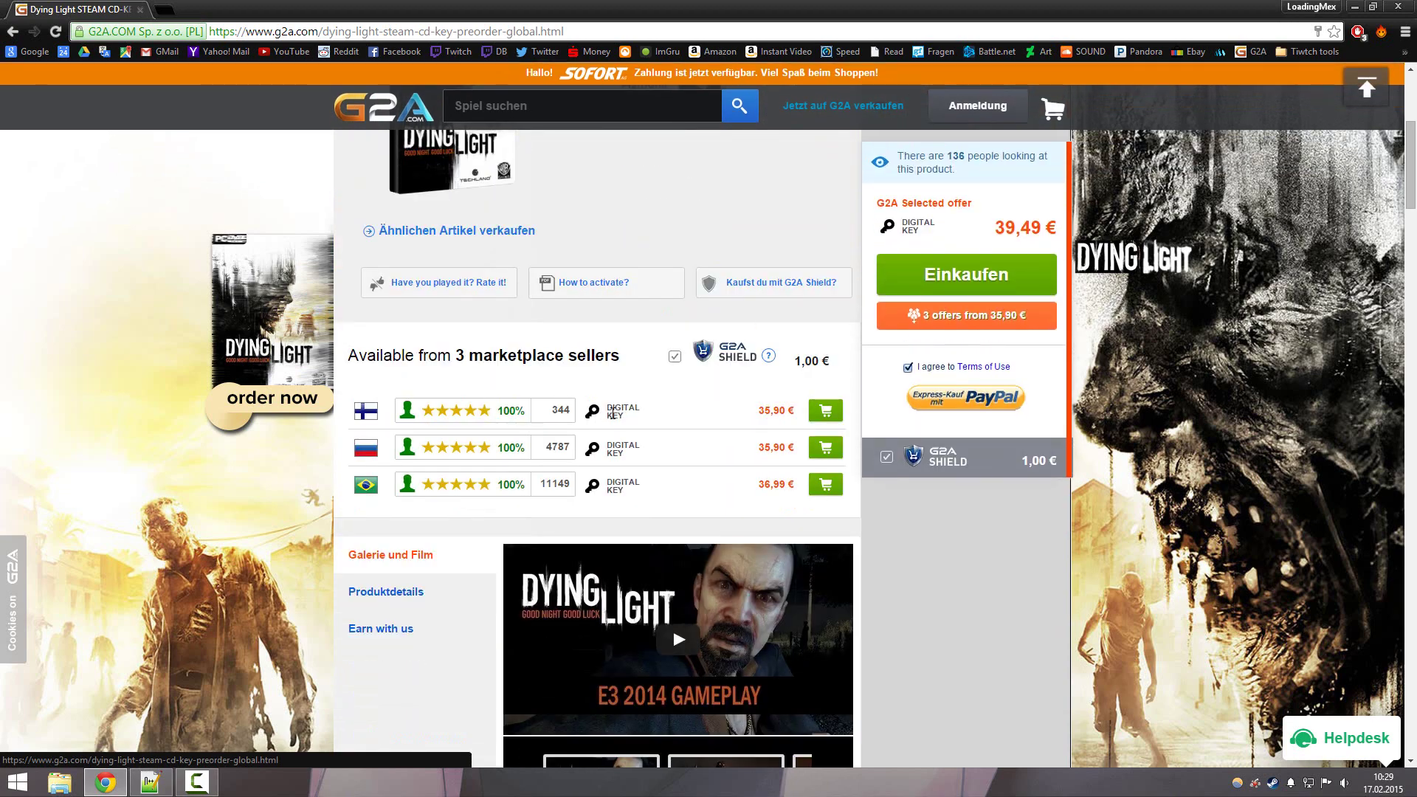
scroll(801, 348, up, 5)
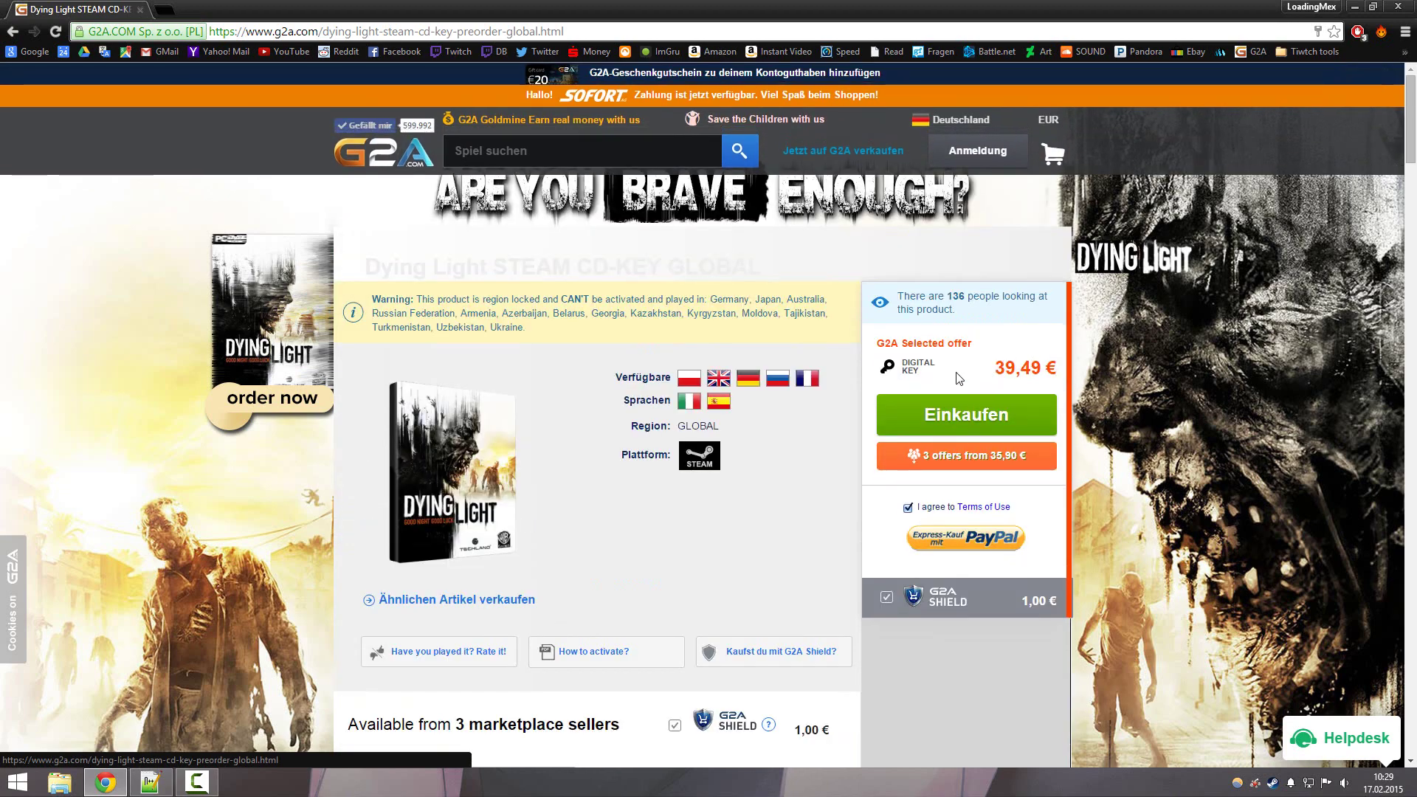
scroll(717, 425, down, 3)
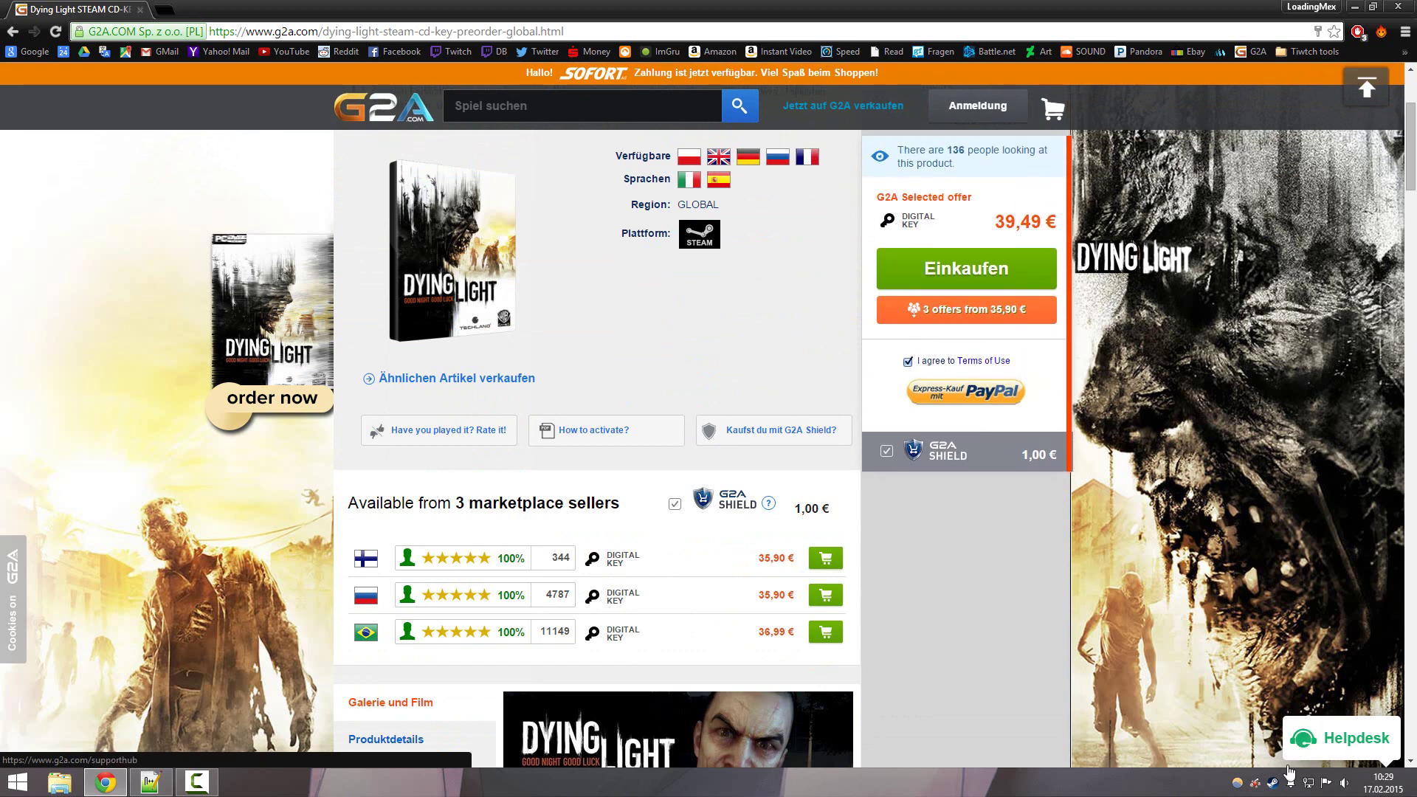
scroll(641, 417, up, 3)
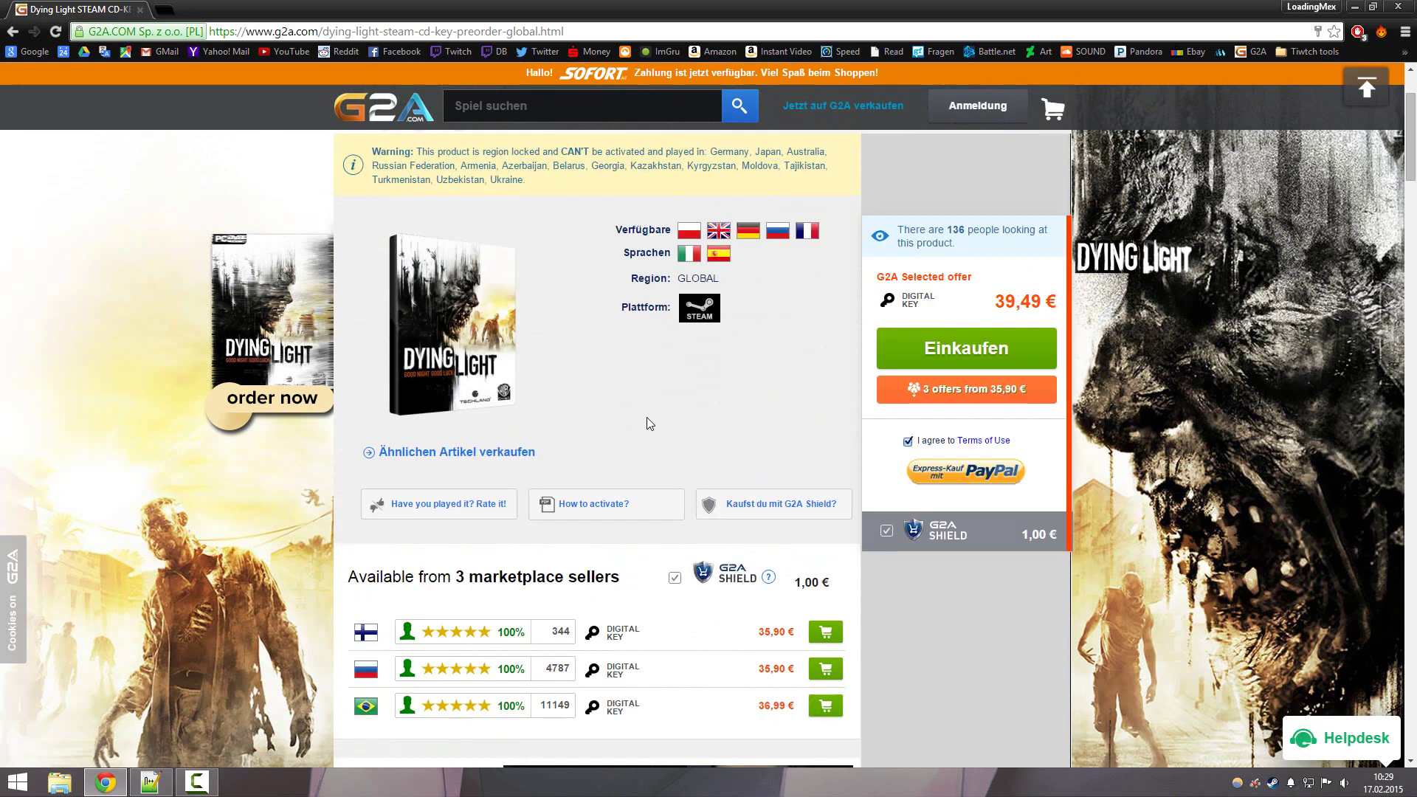
Search G2A for Dying Light and open the STEAM CD-KEY RU / CIS product page.
click(565, 149)
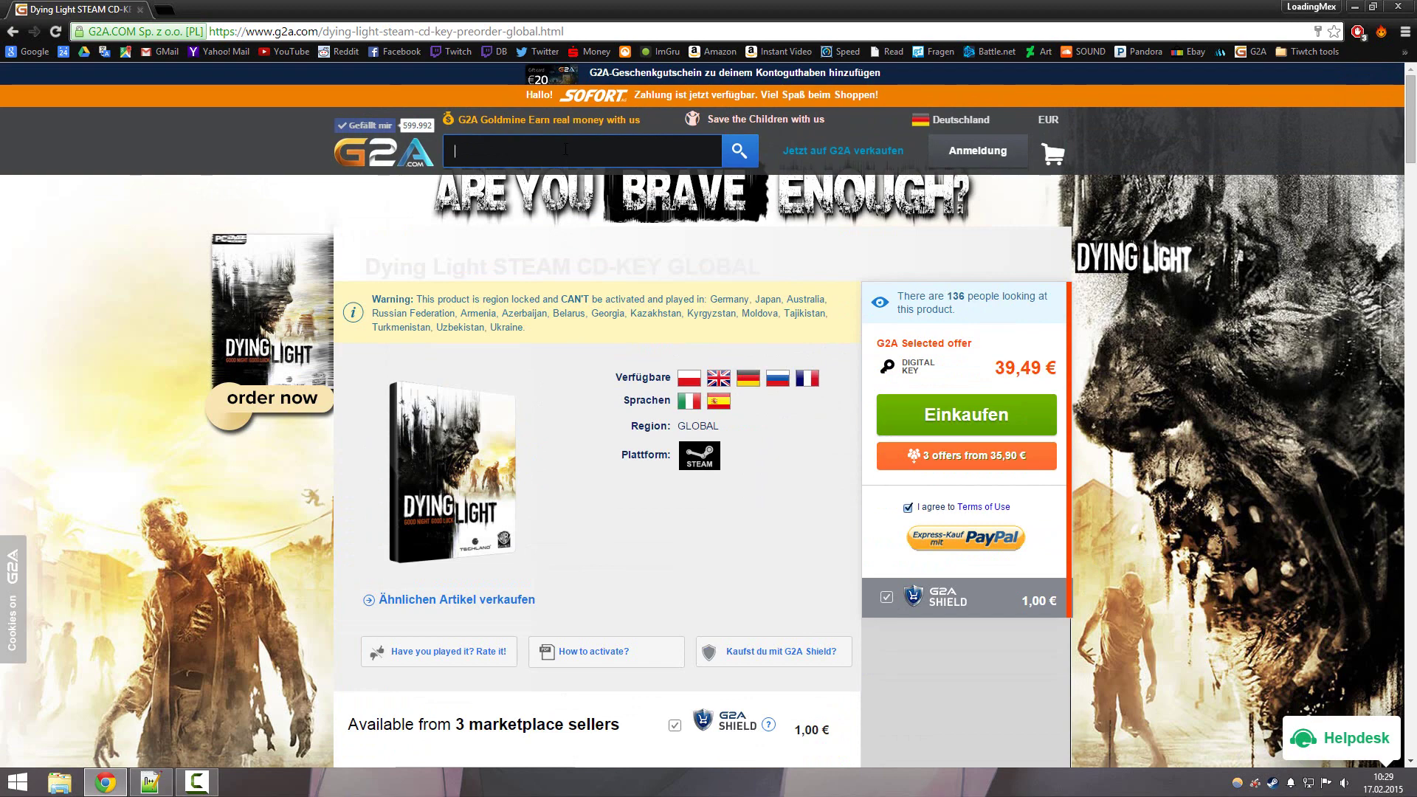
text(dy)
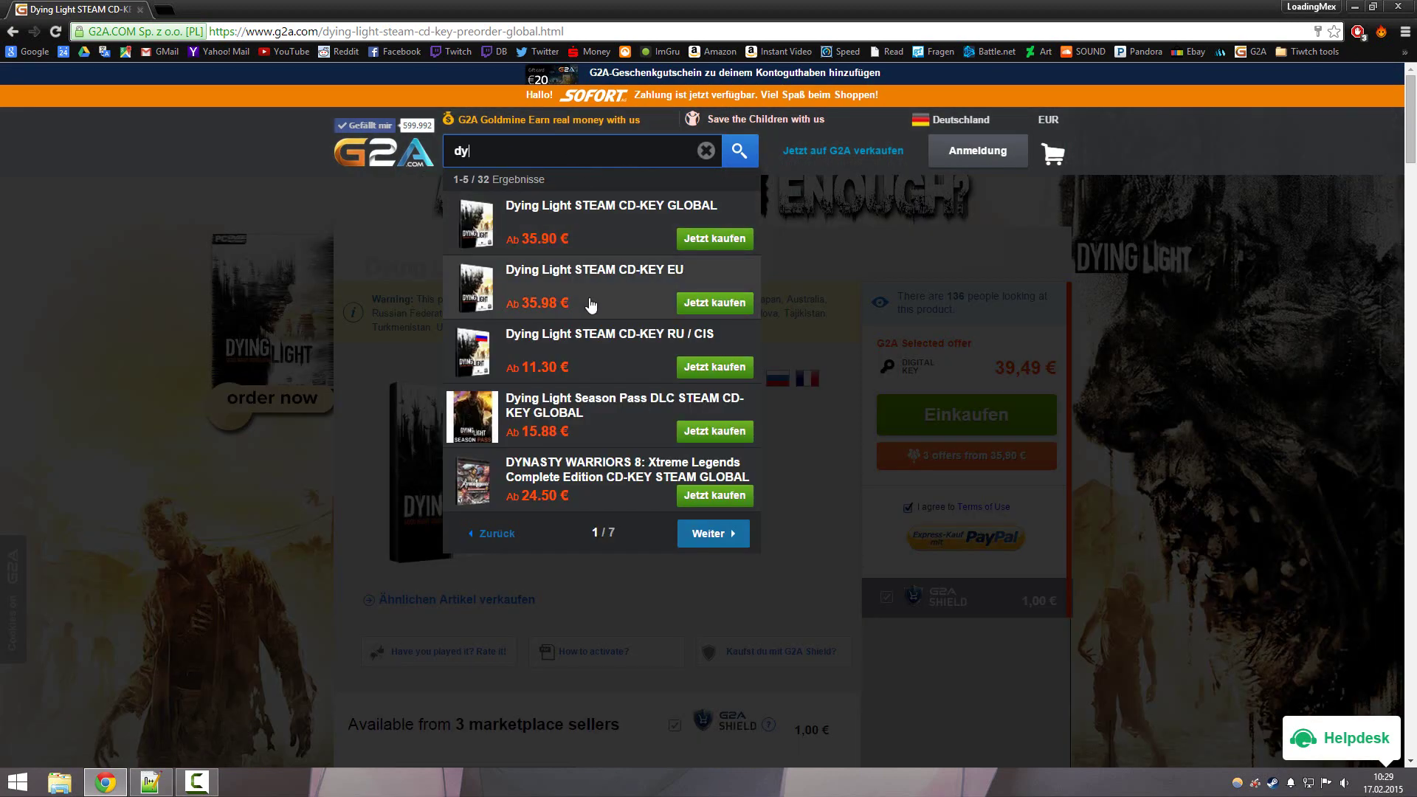
click(582, 347)
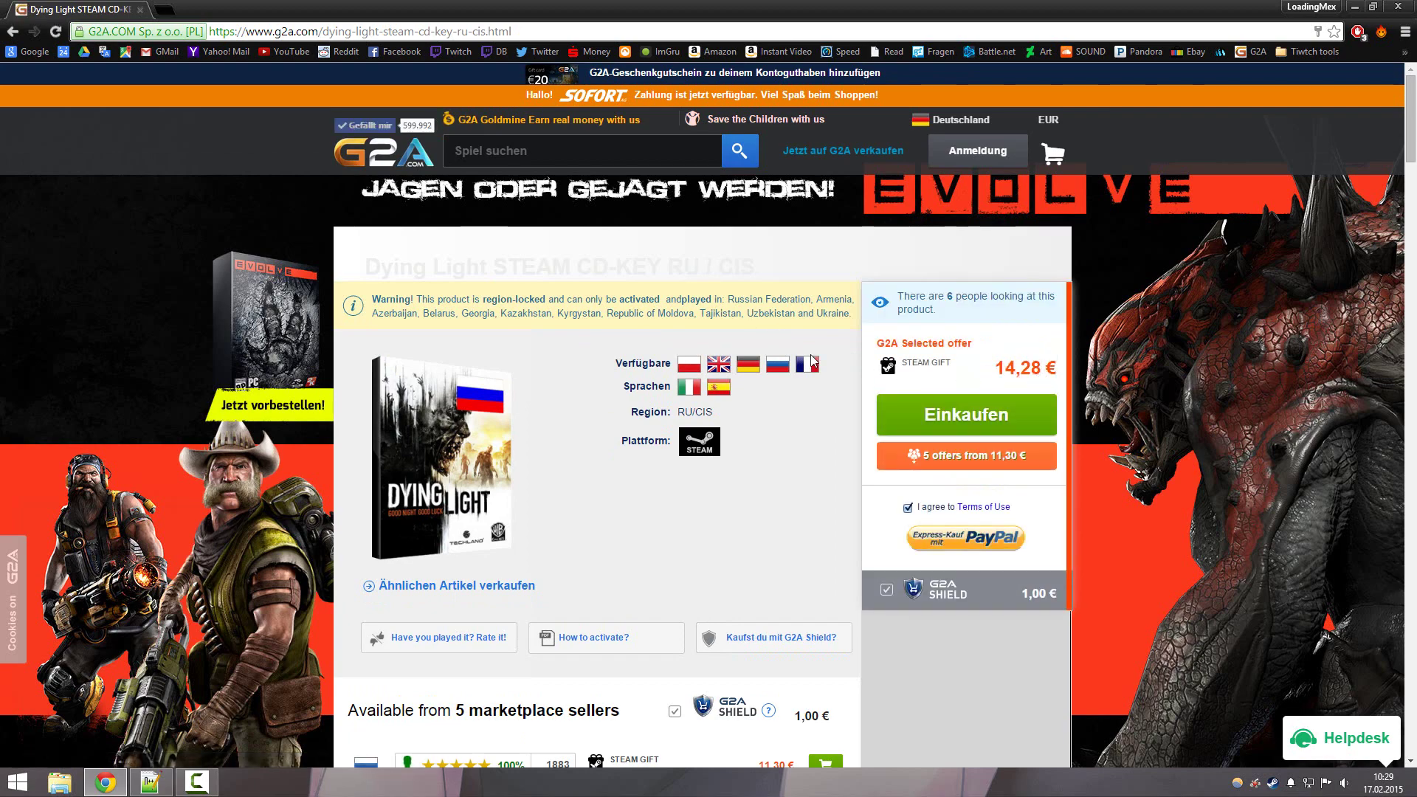
Compare the five RU / CIS sellers, from 11,30 € to the 14,28 € selected offer.
scroll(832, 393, down, 3)
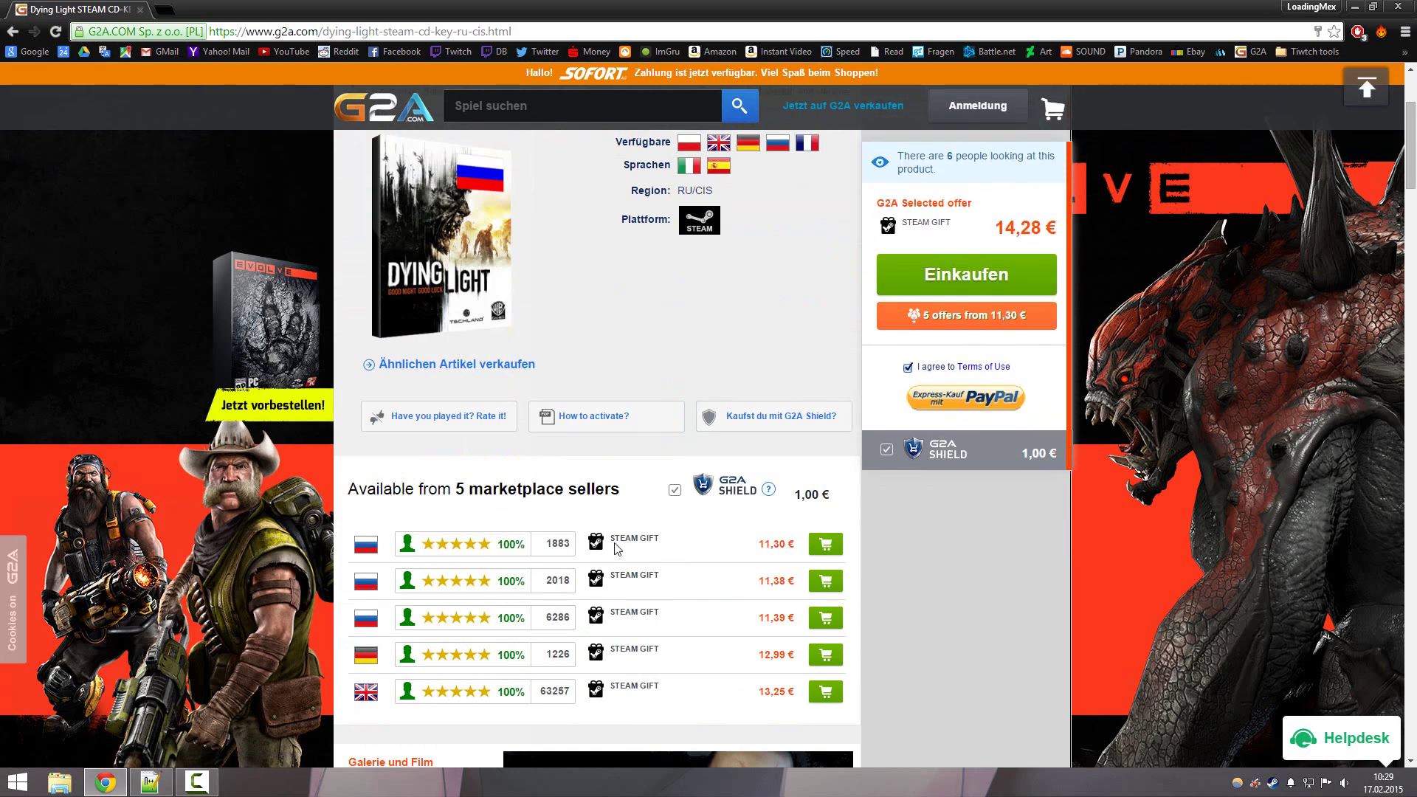
scroll(616, 536, down, 4)
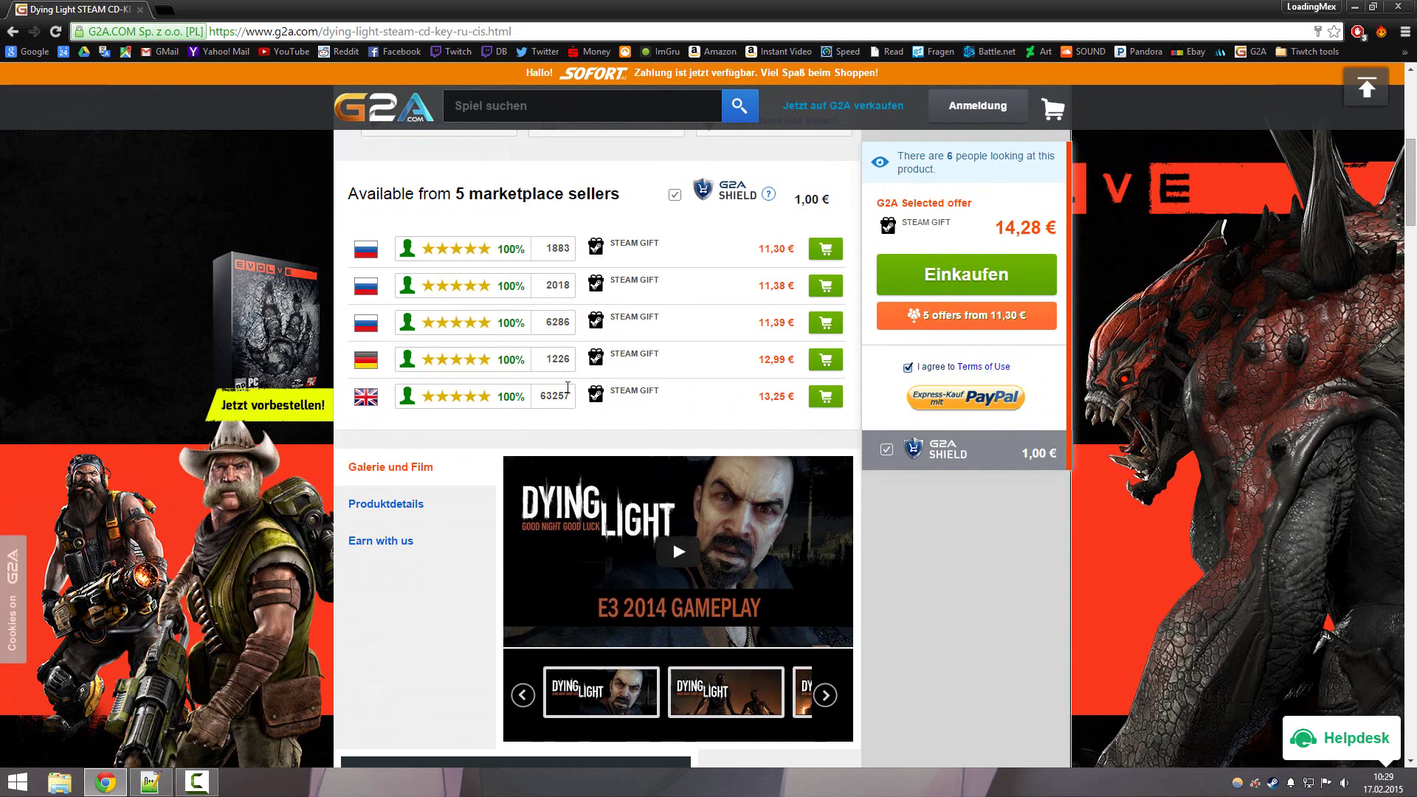
scroll(637, 381, up, 7)
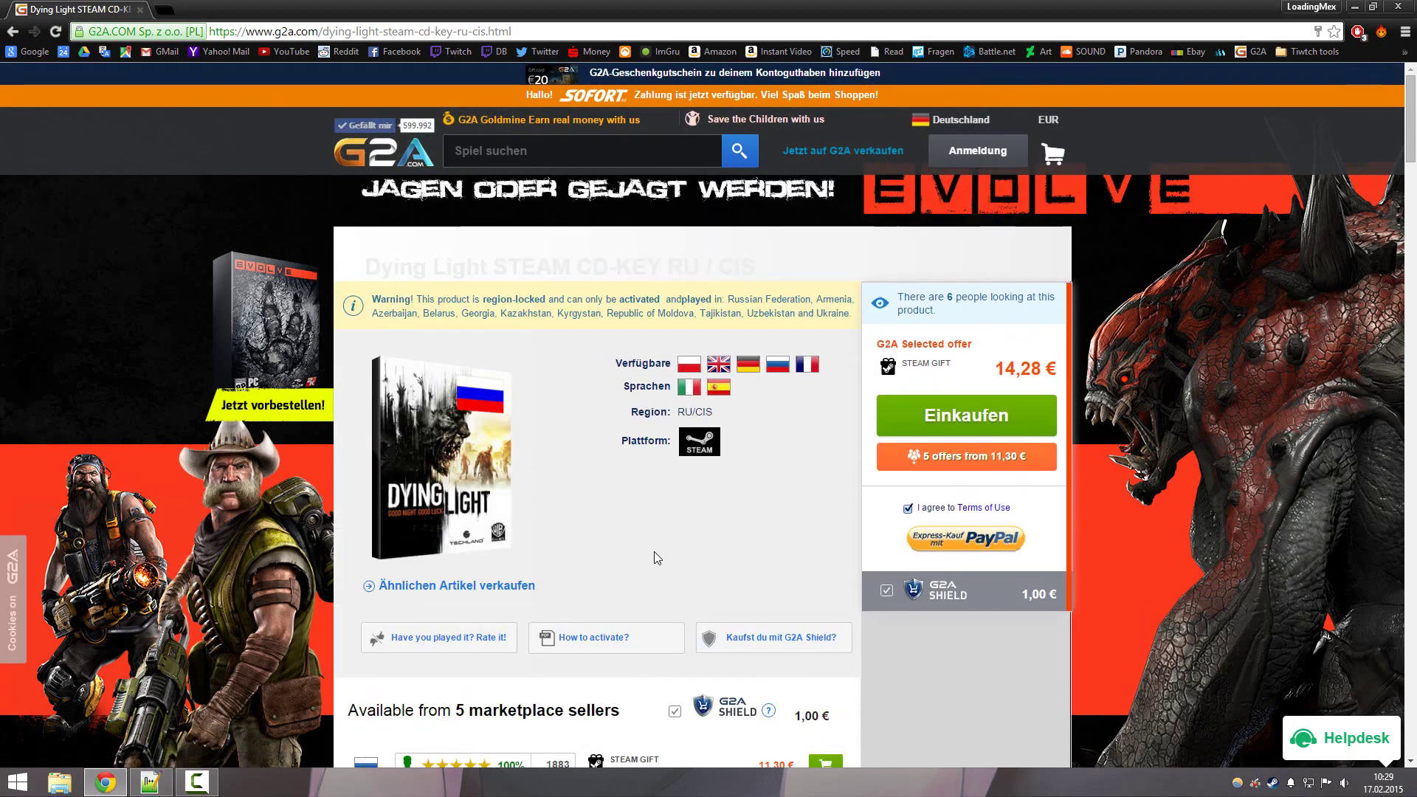
scroll(653, 550, down, 3)
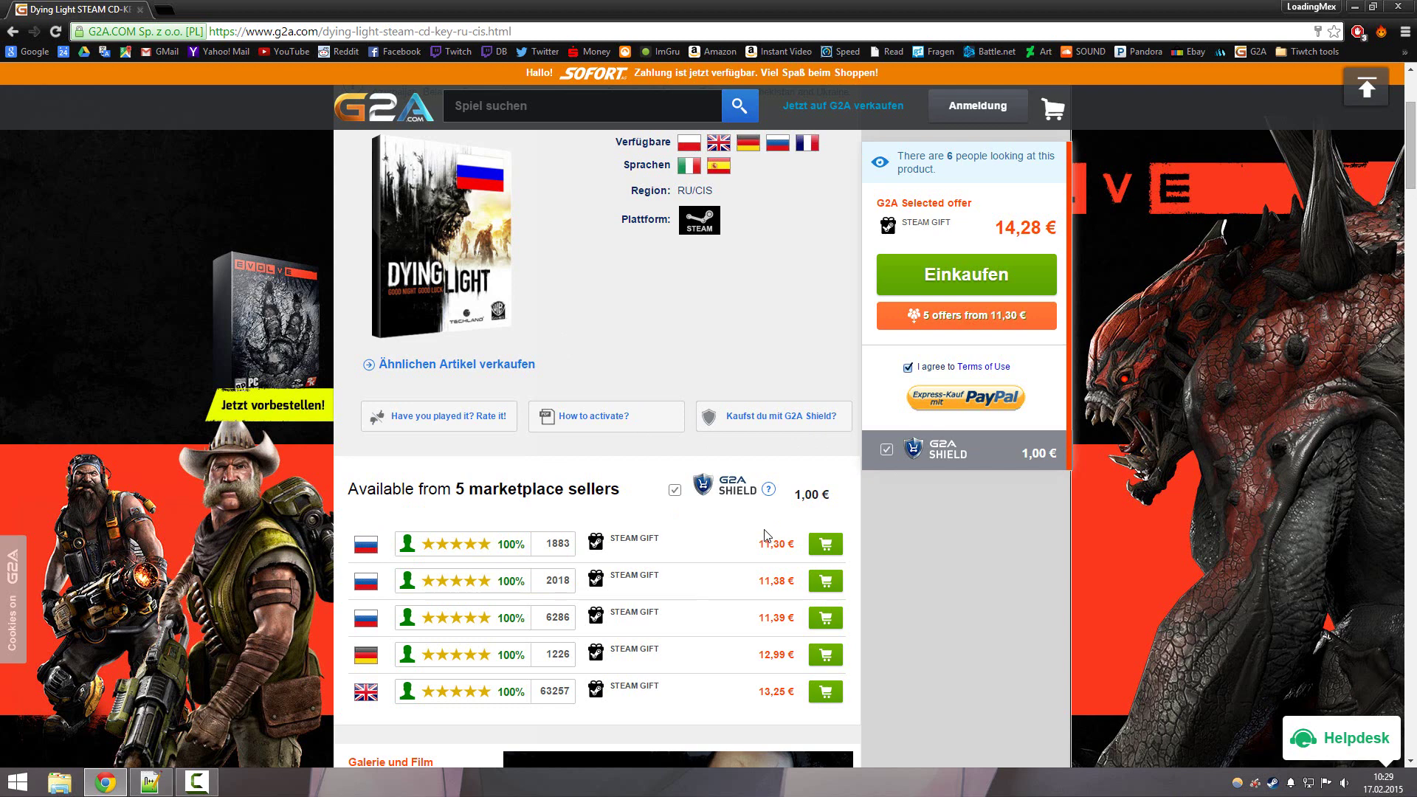
scroll(642, 502, up, 3)
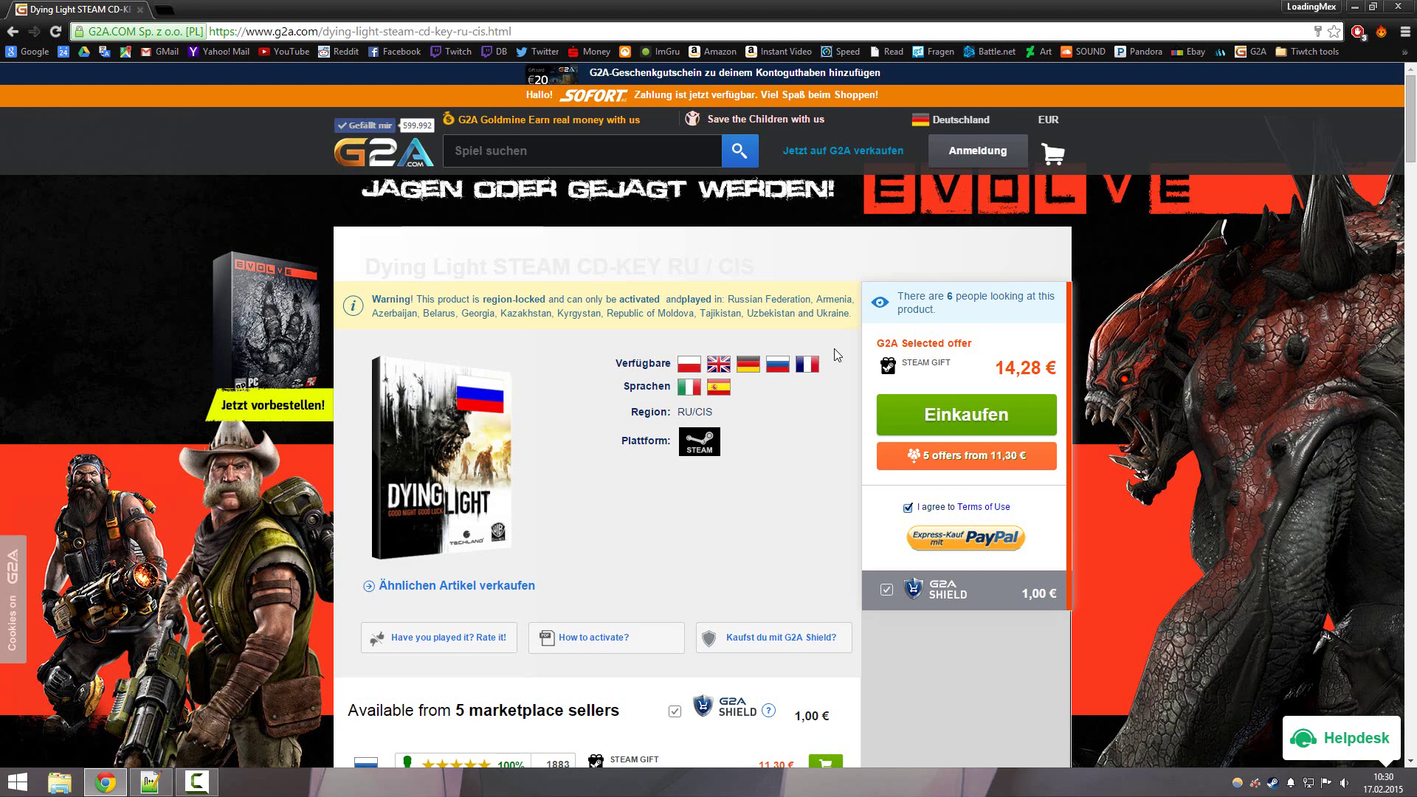
scroll(836, 378, down, 2)
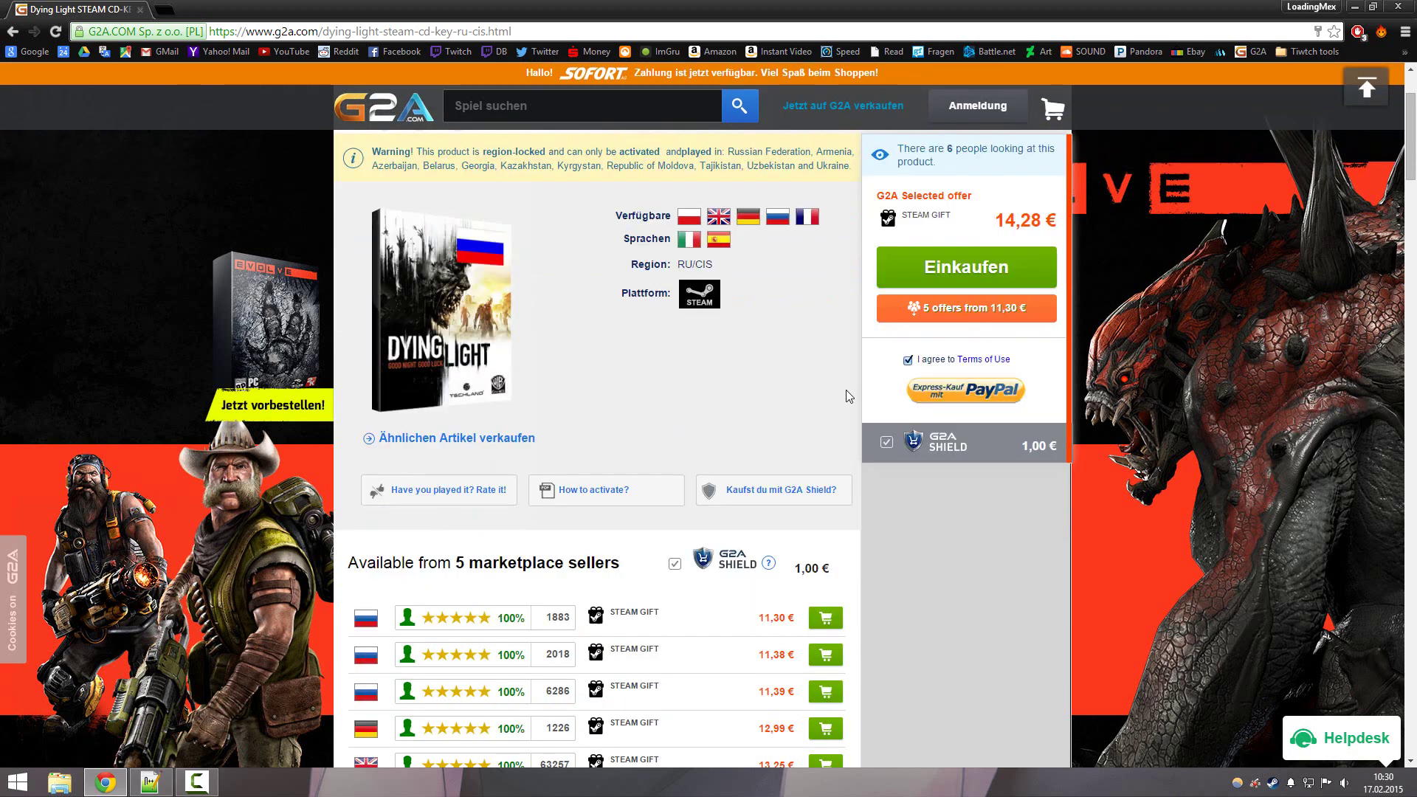
scroll(778, 371, down, 1)
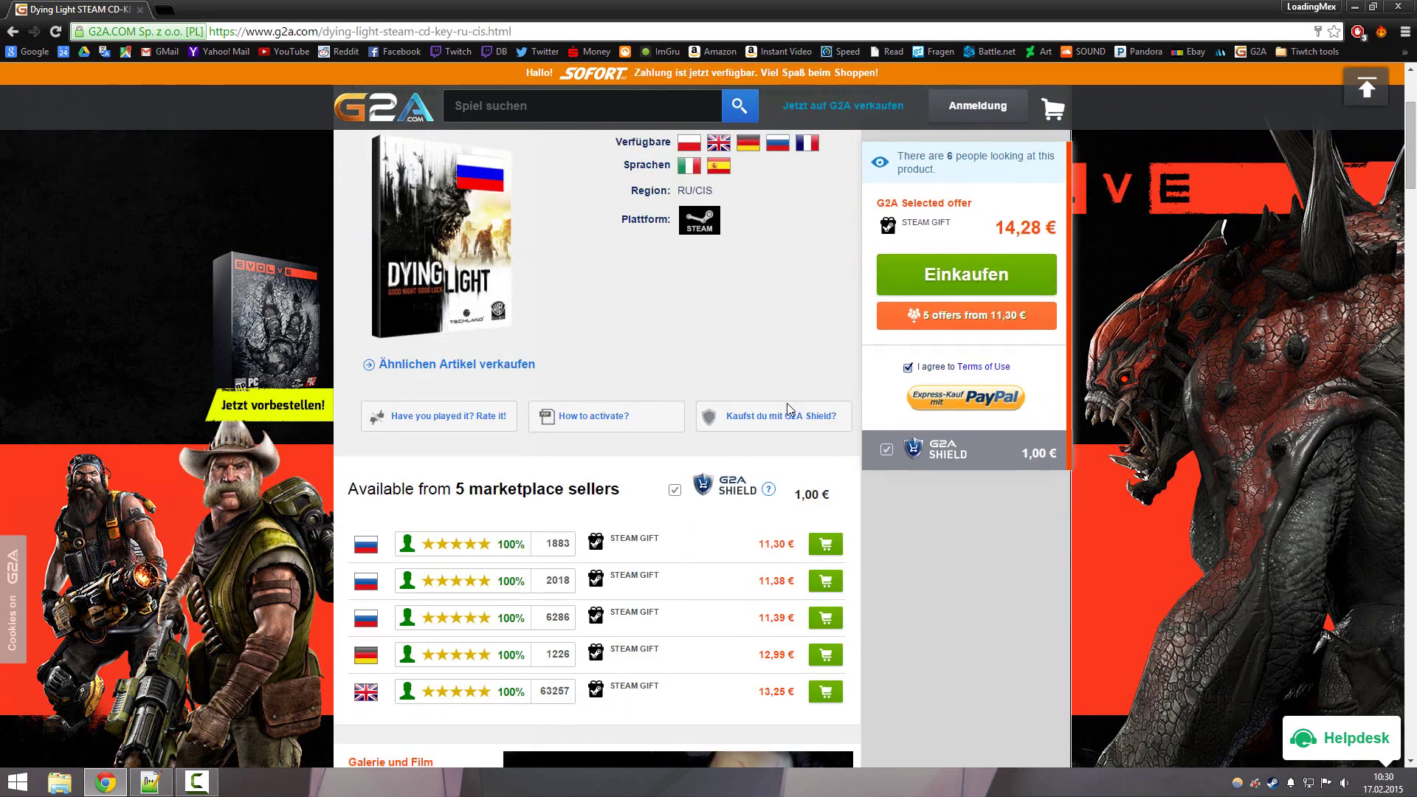
scroll(664, 406, down, 2)
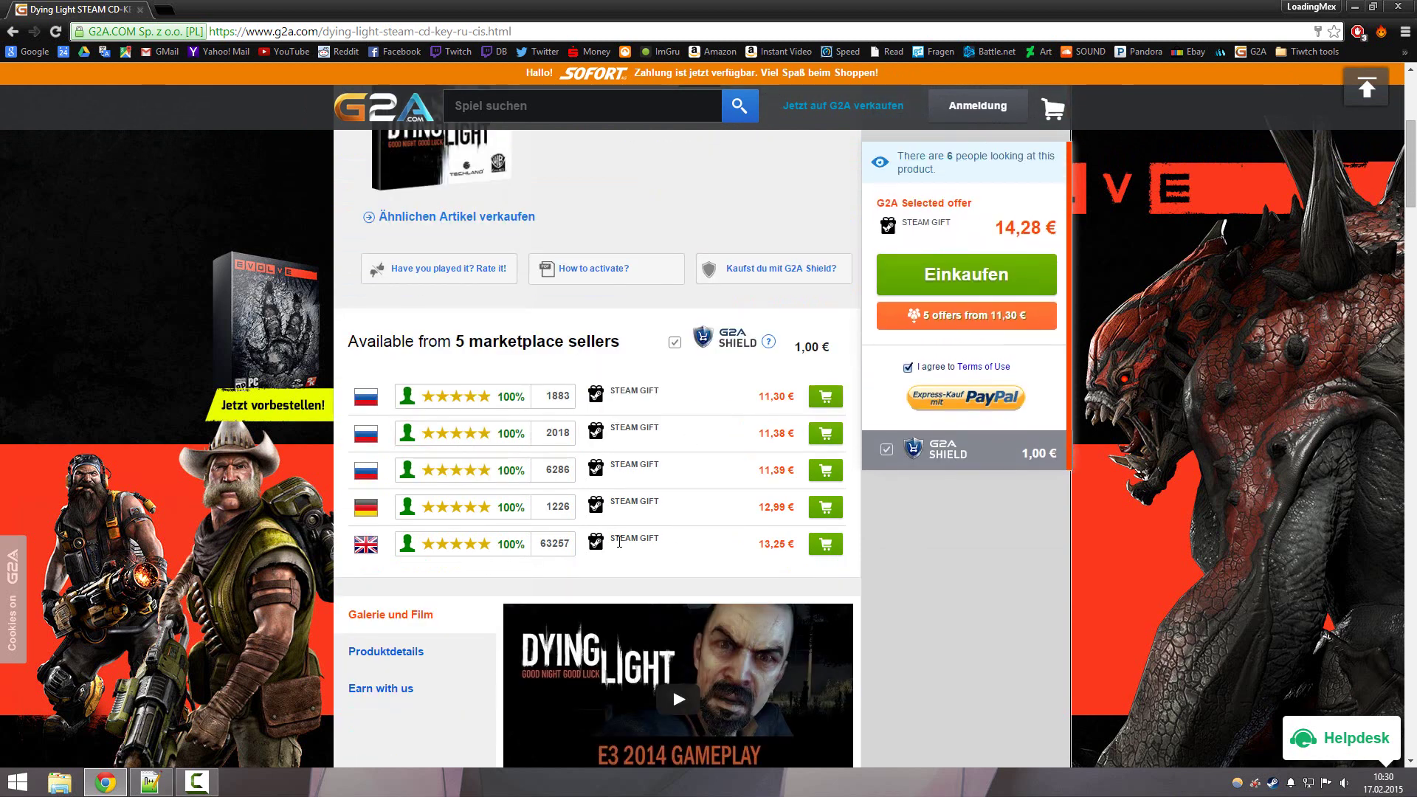
scroll(654, 543, down, 2)
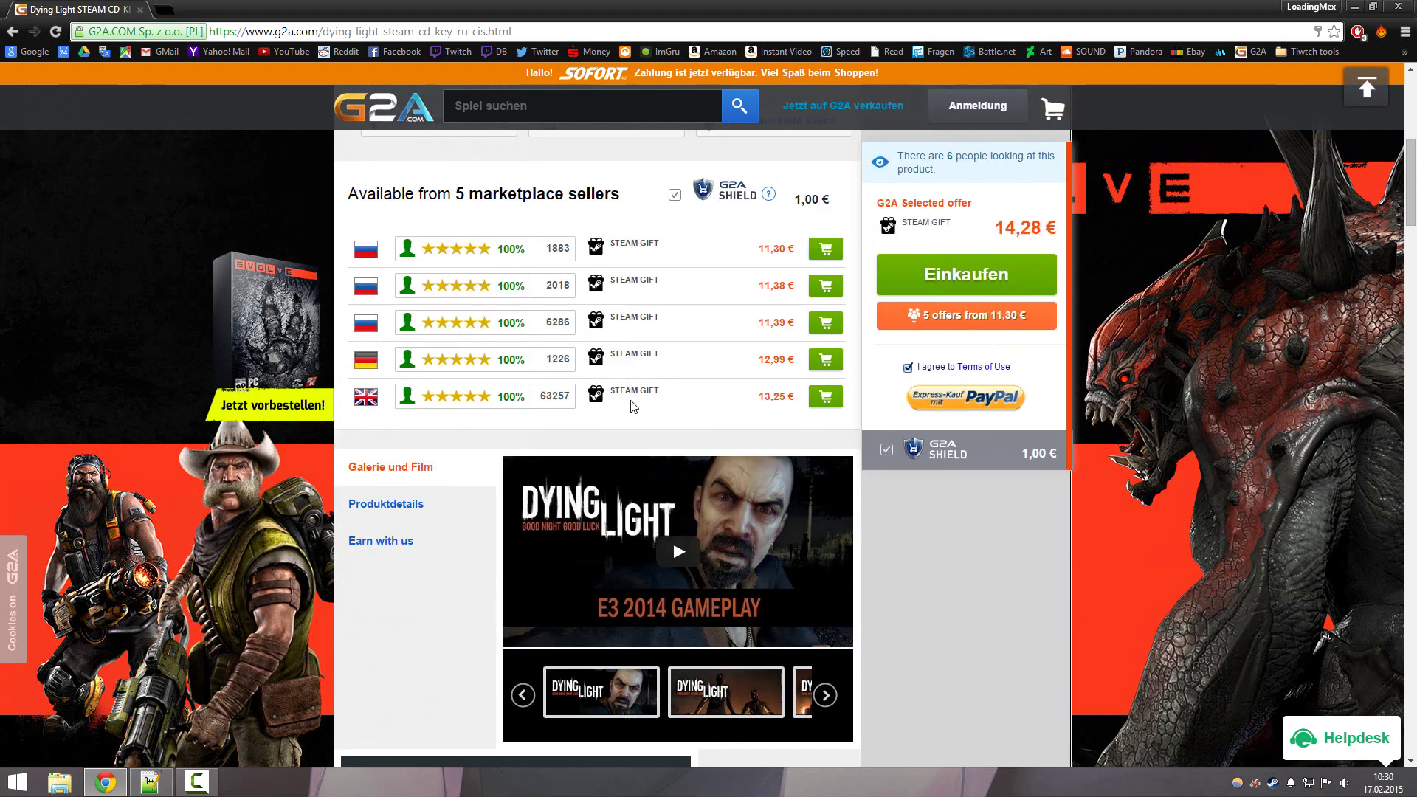
scroll(651, 408, up, 4)
scroll(728, 522, up, 3)
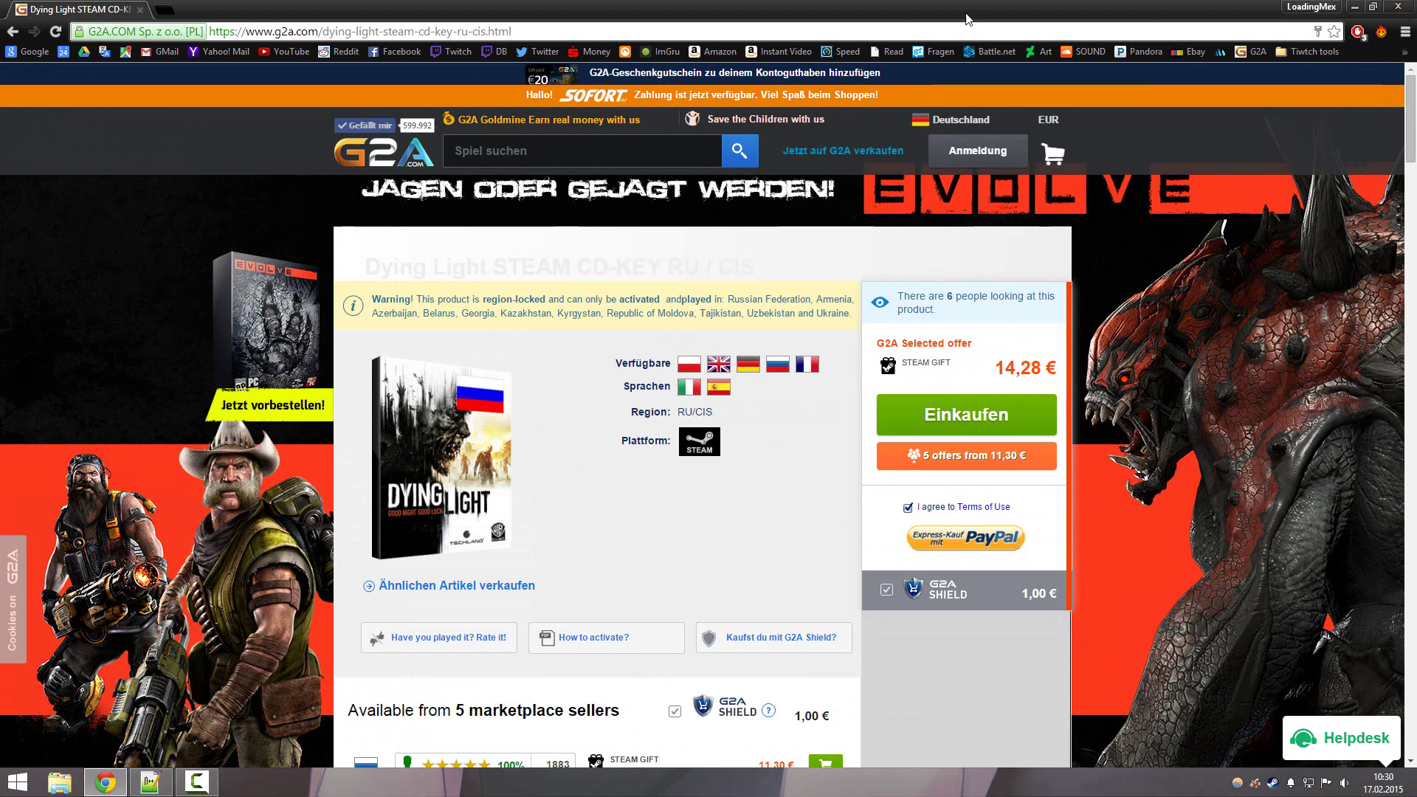
Close Chrome, check Steam's 'Spiel hinzufügen…' options, close Steam, and launch SoftEther VPN Client Manager.
click(1396, 6)
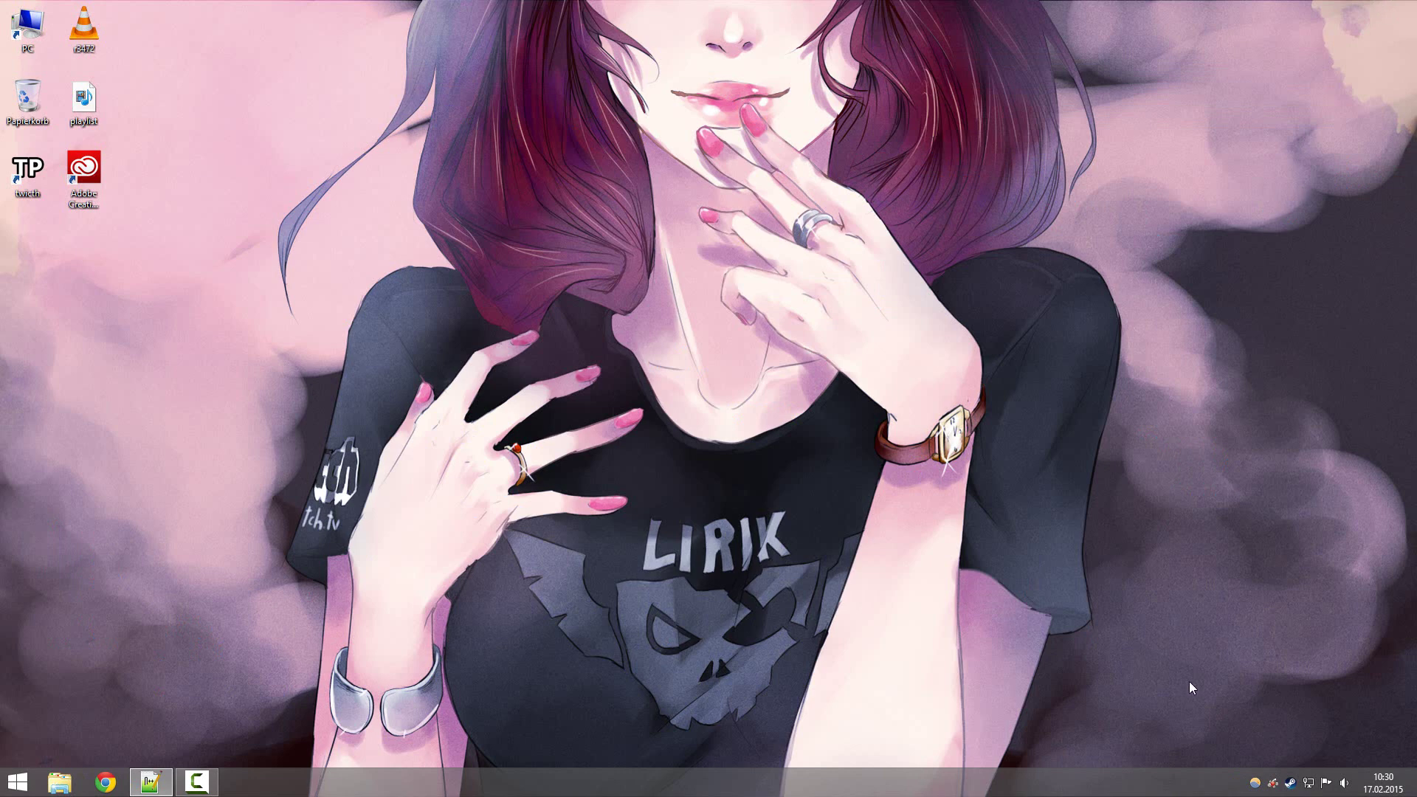
double_click(1289, 782)
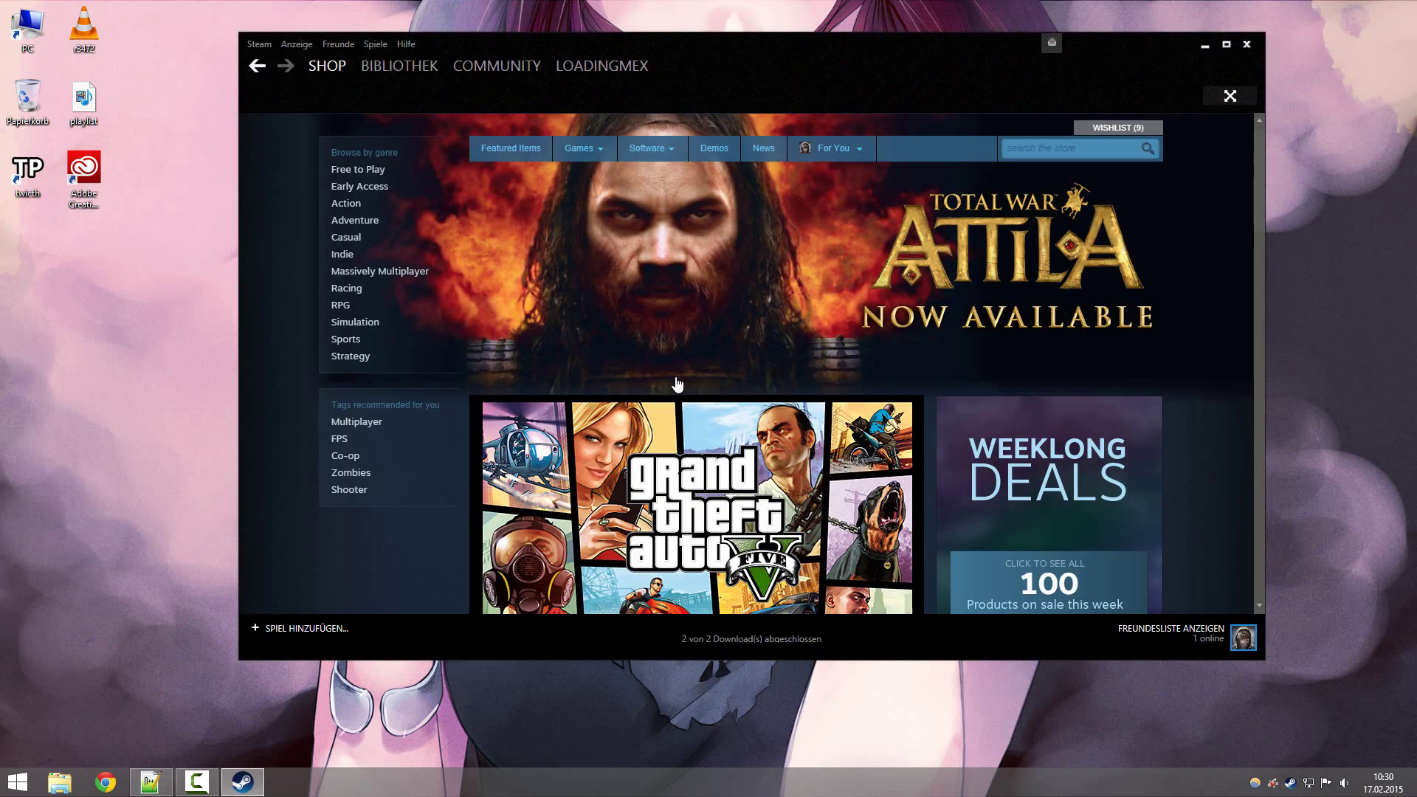
click(307, 628)
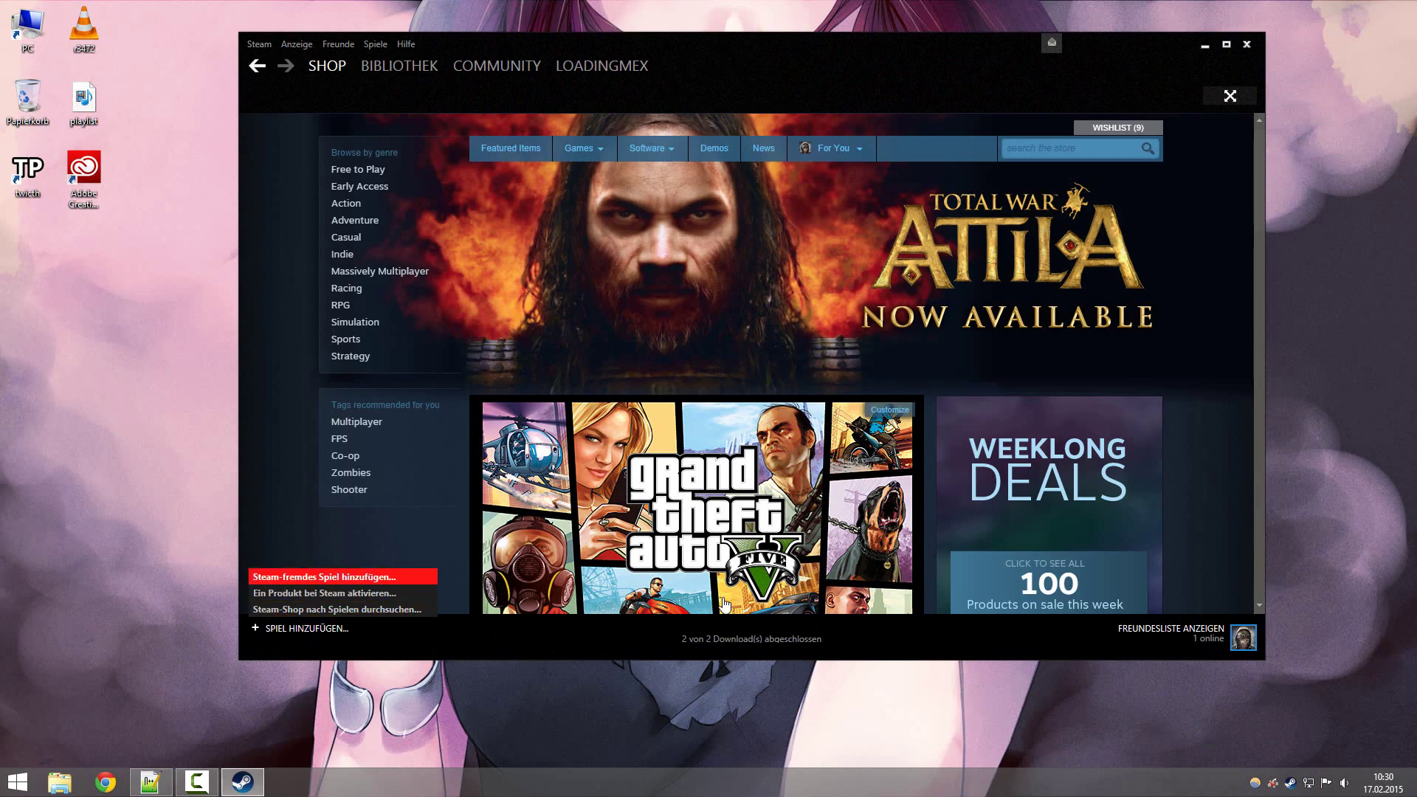
click(318, 573)
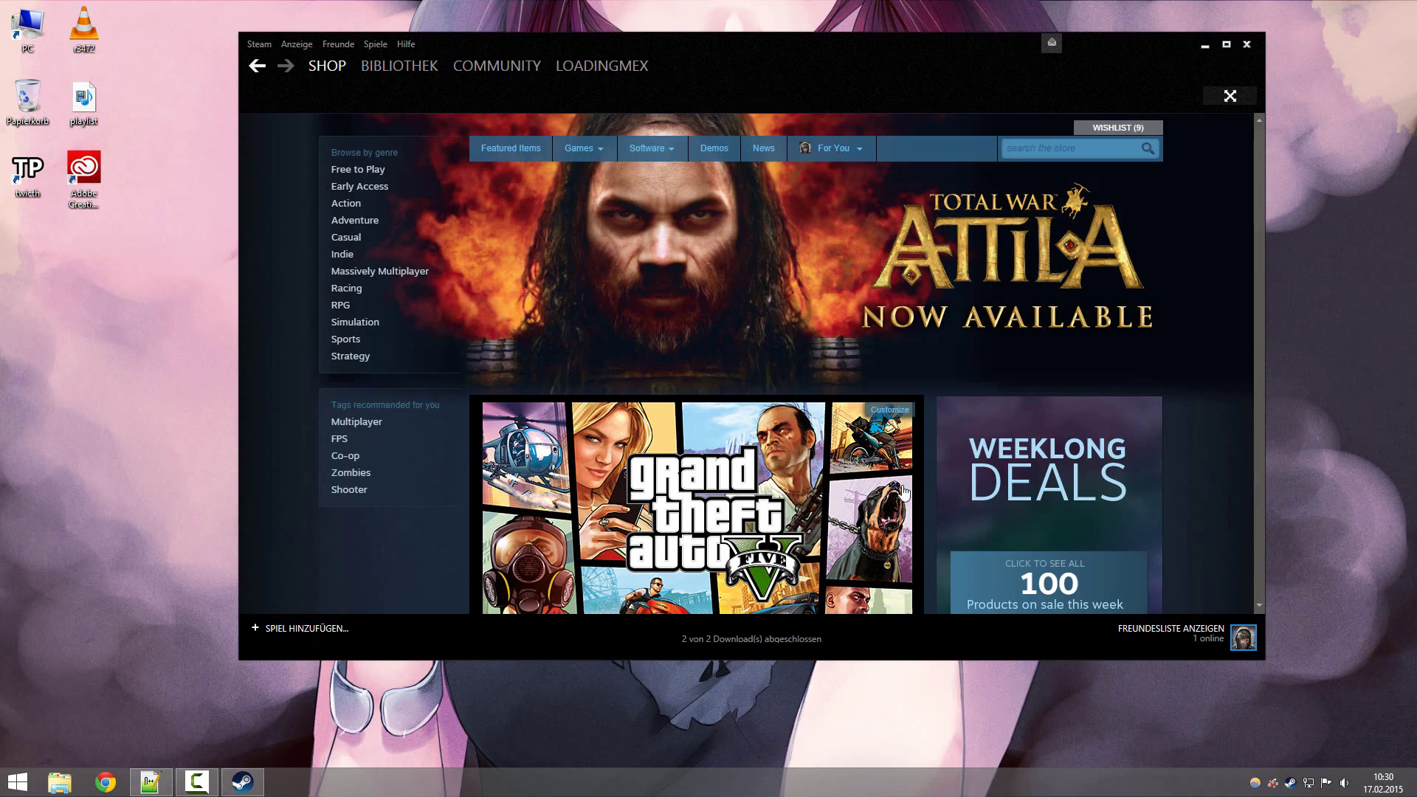
click(1246, 46)
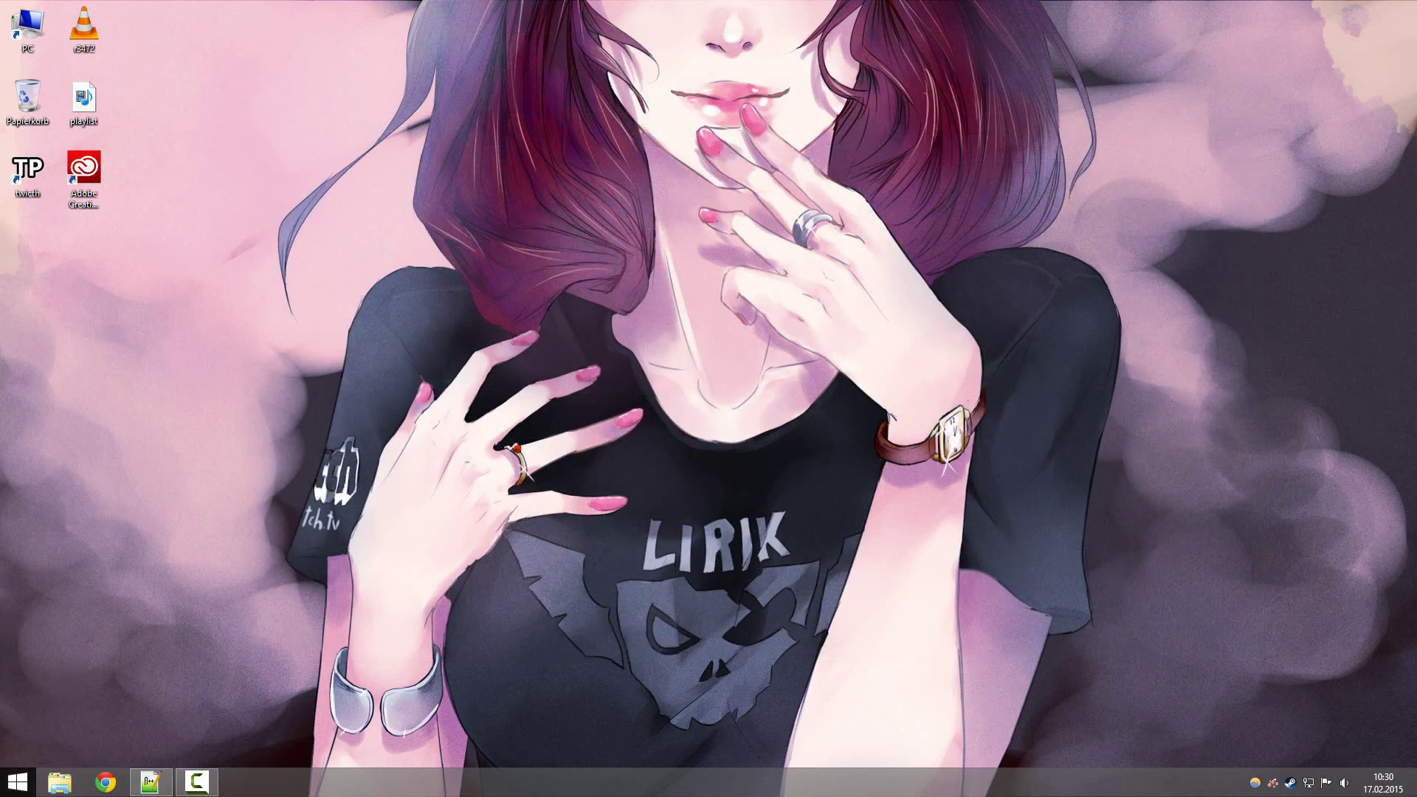
key(super)
click(73, 418)
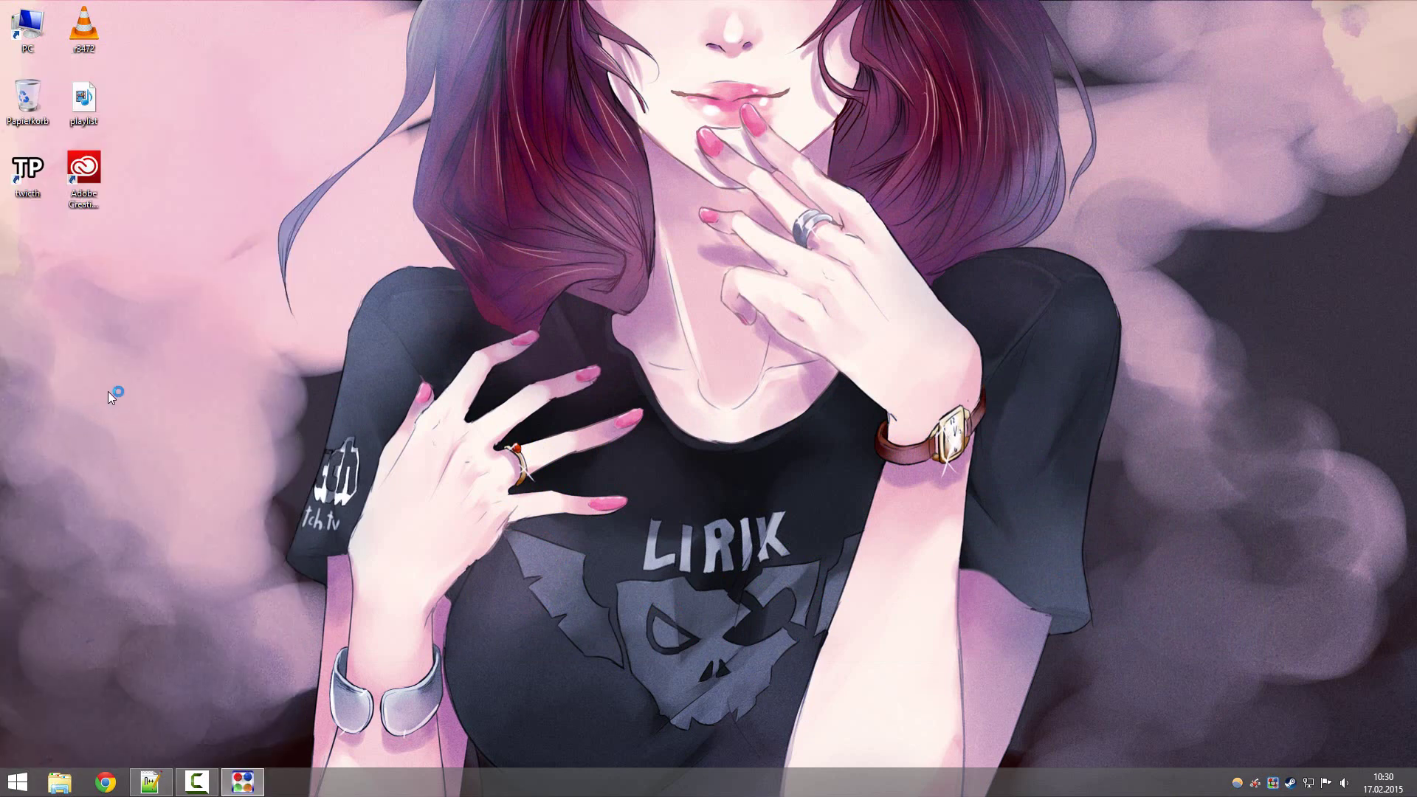
Try connecting over TCP to the Russian Federation VPN Gate relay 89.178.128.215.
click(248, 791)
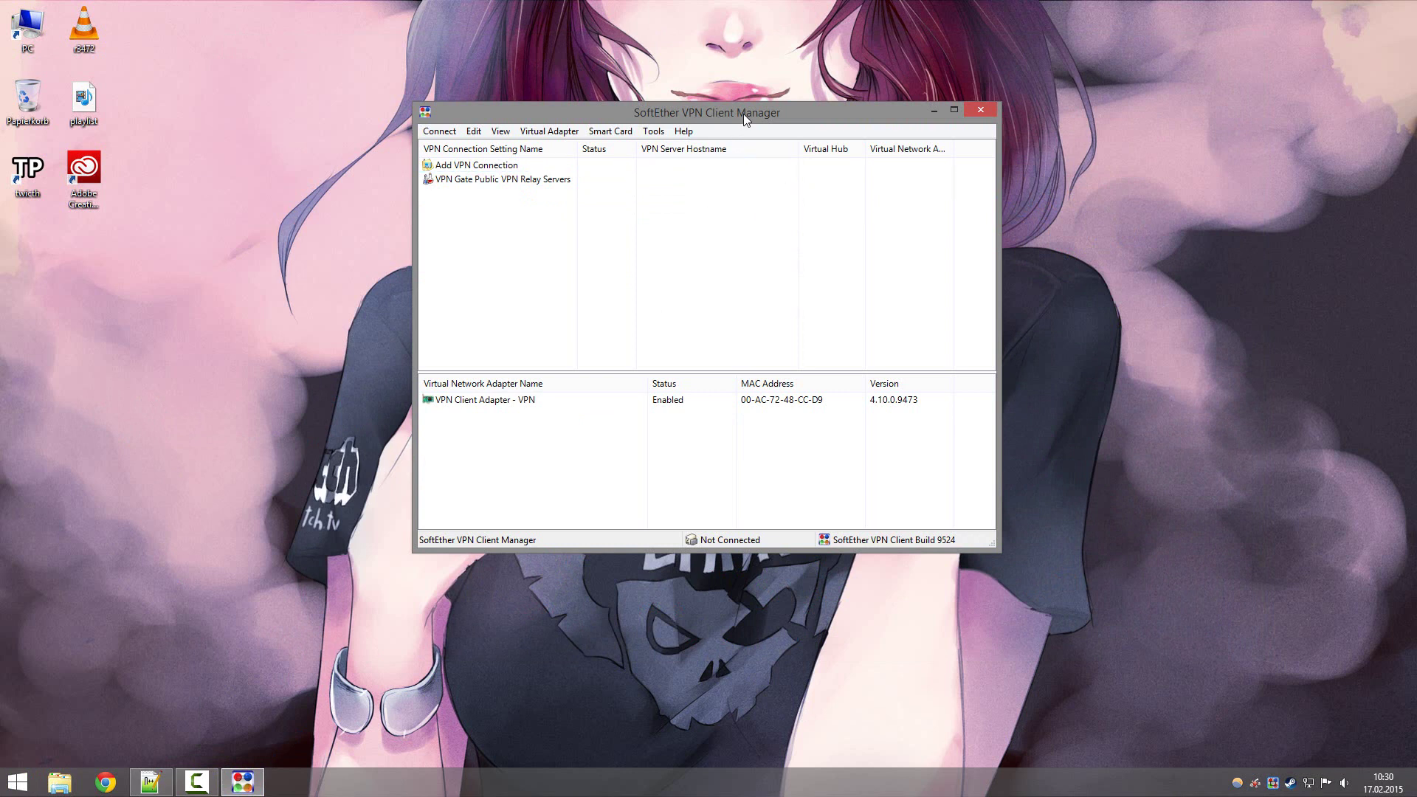
drag(743, 117, 724, 176)
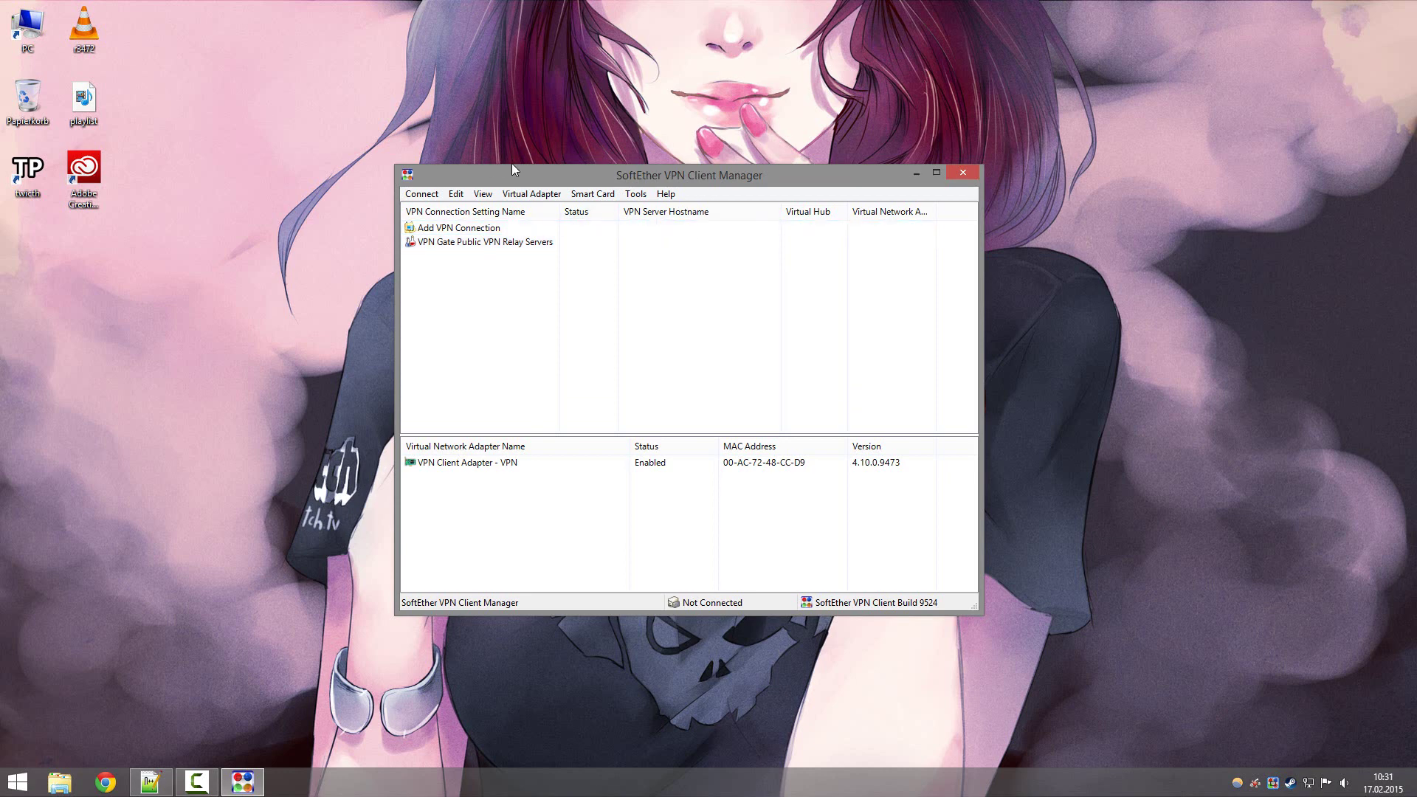
double_click(527, 247)
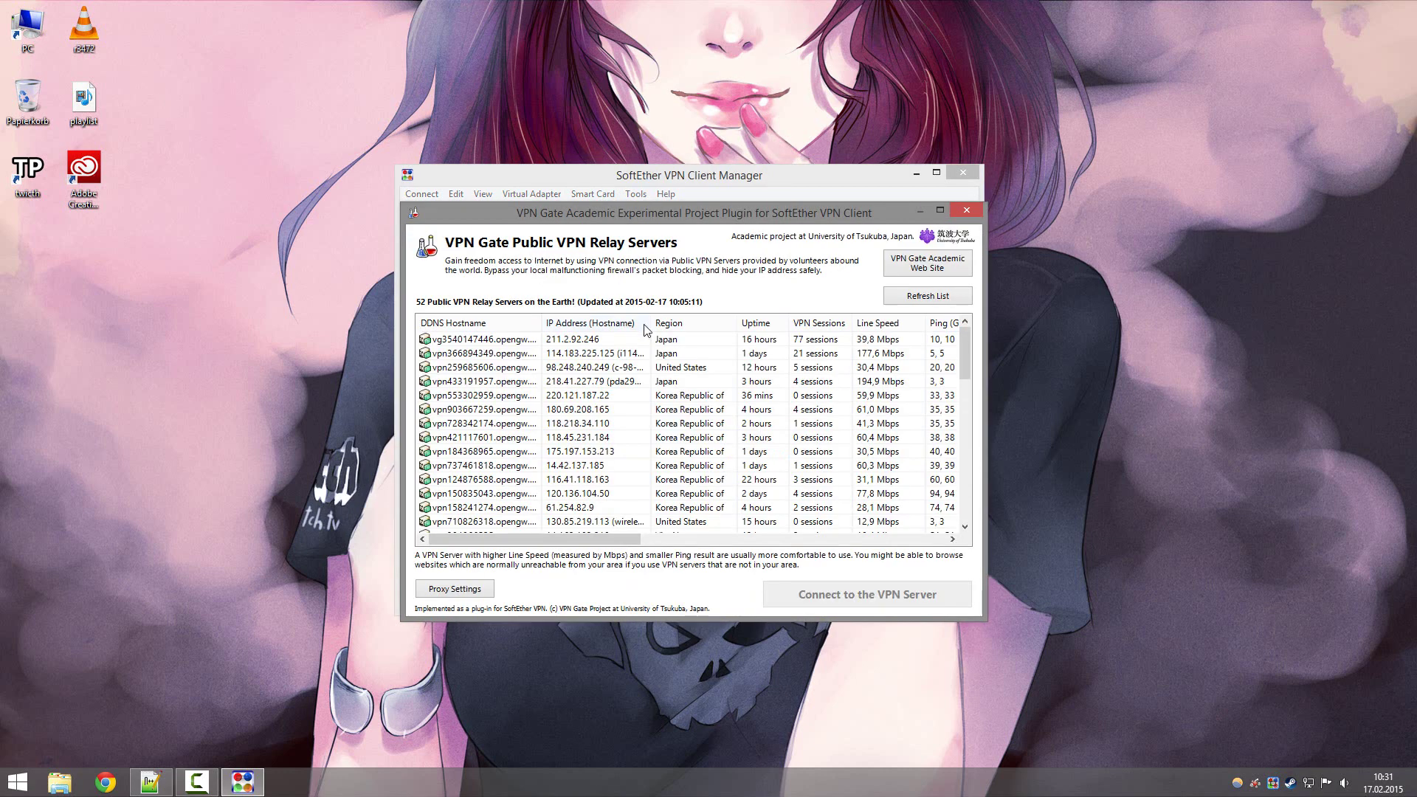
scroll(713, 346, down, 6)
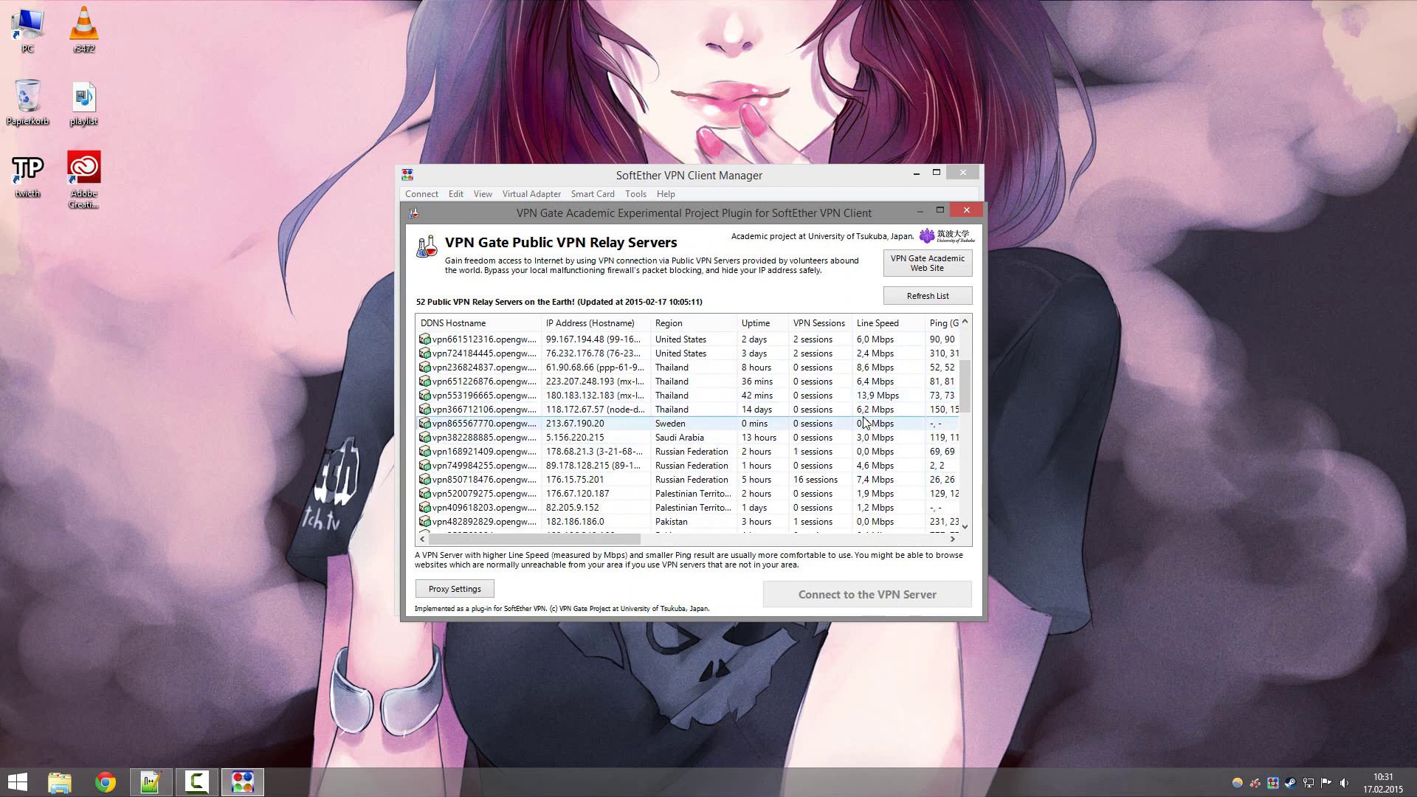
scroll(767, 424, down, 3)
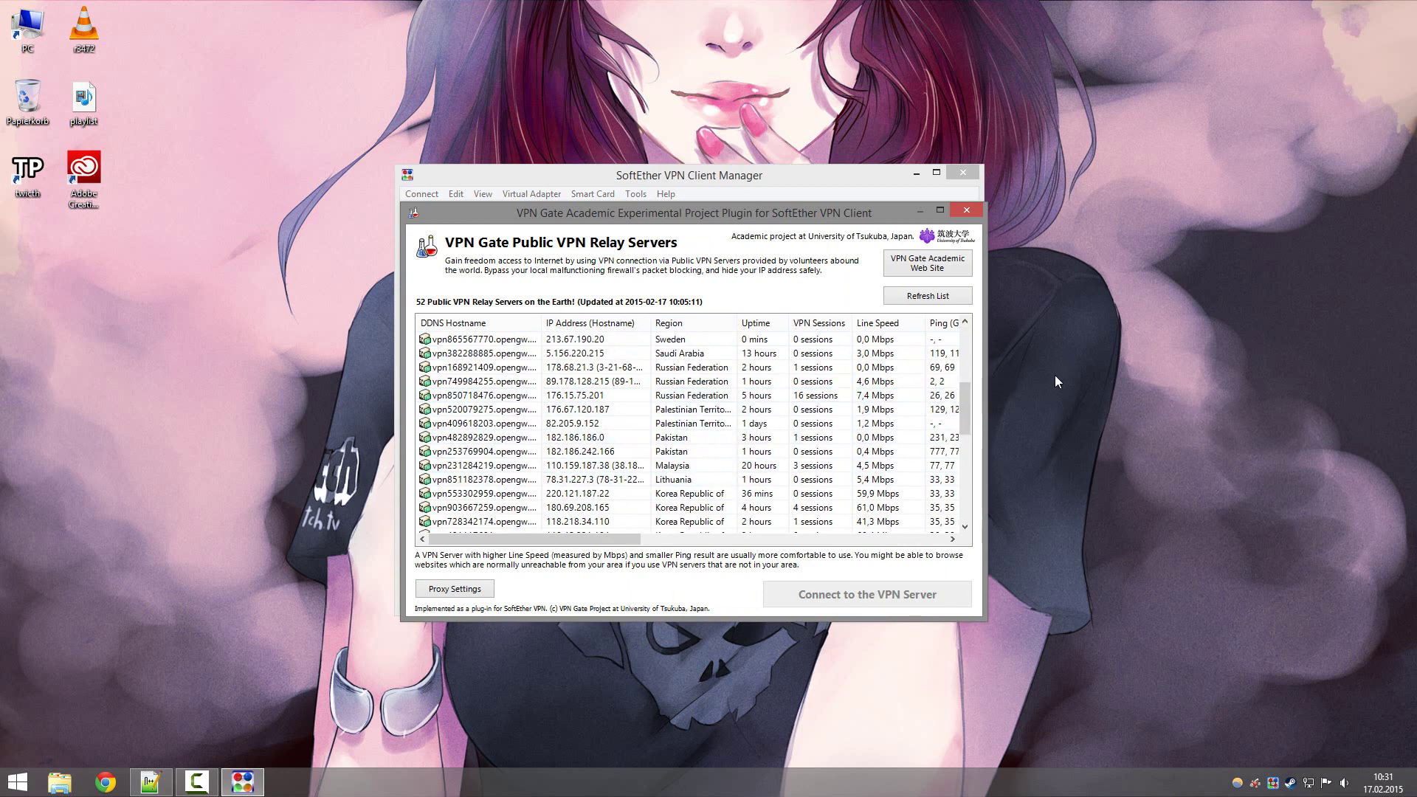
click(881, 382)
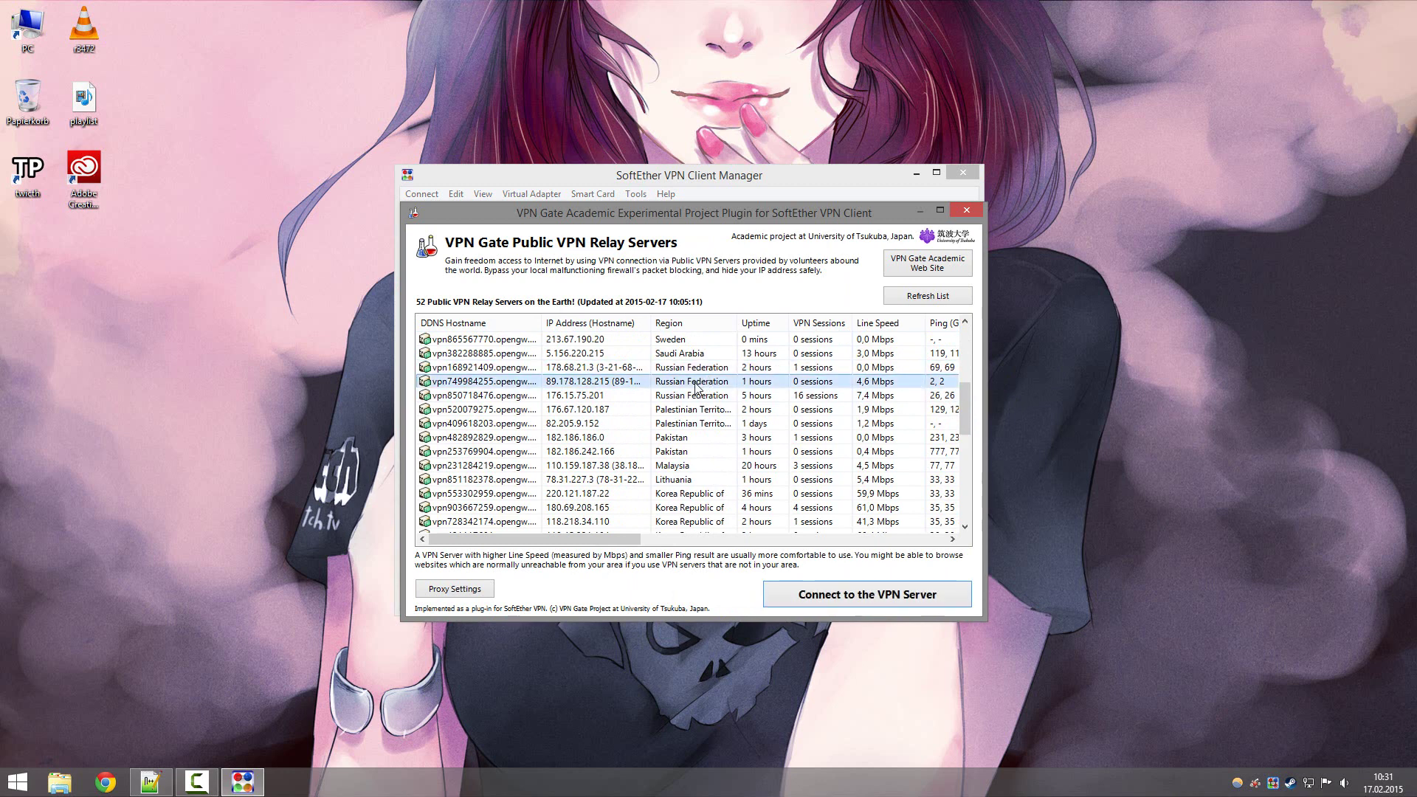
double_click(889, 391)
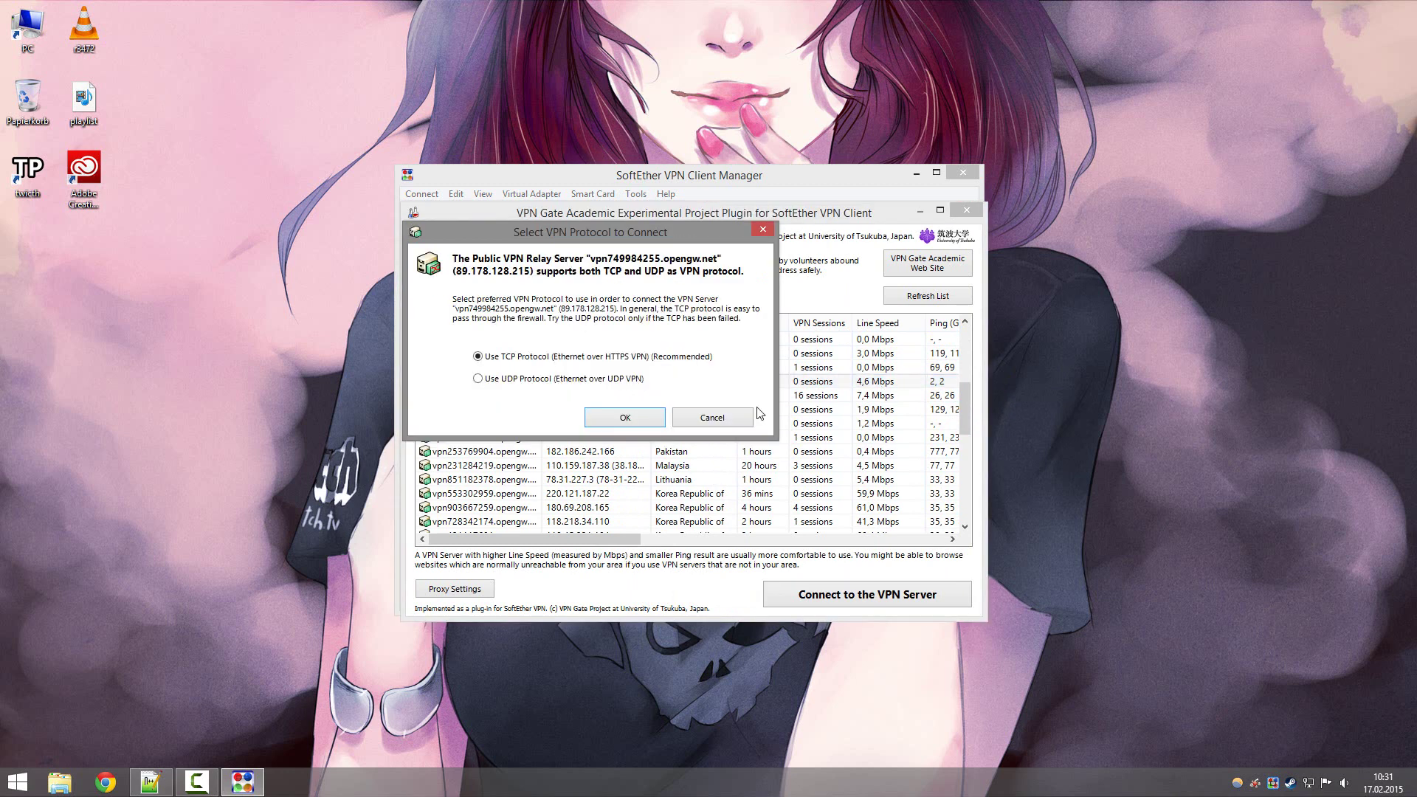
click(627, 415)
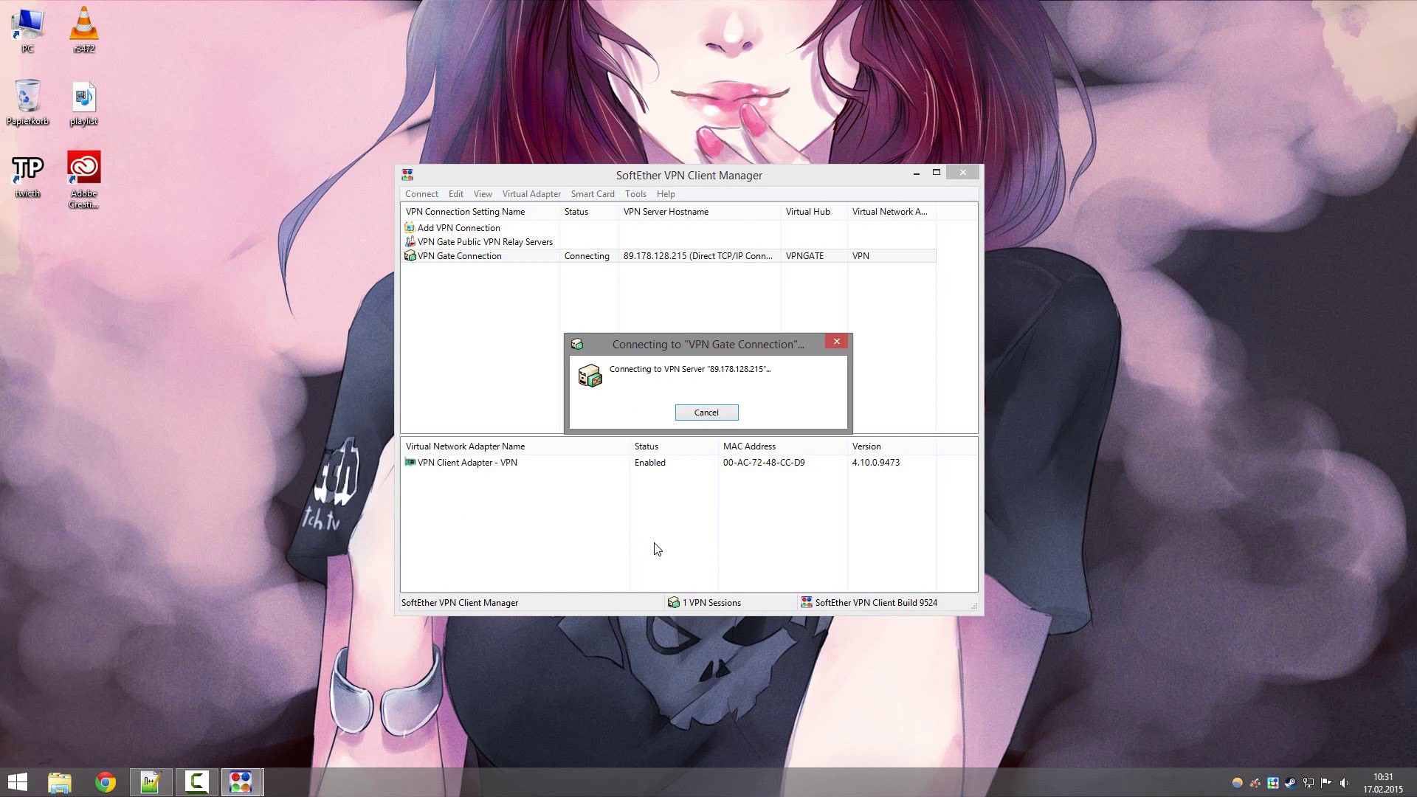
drag(675, 349, 610, 330)
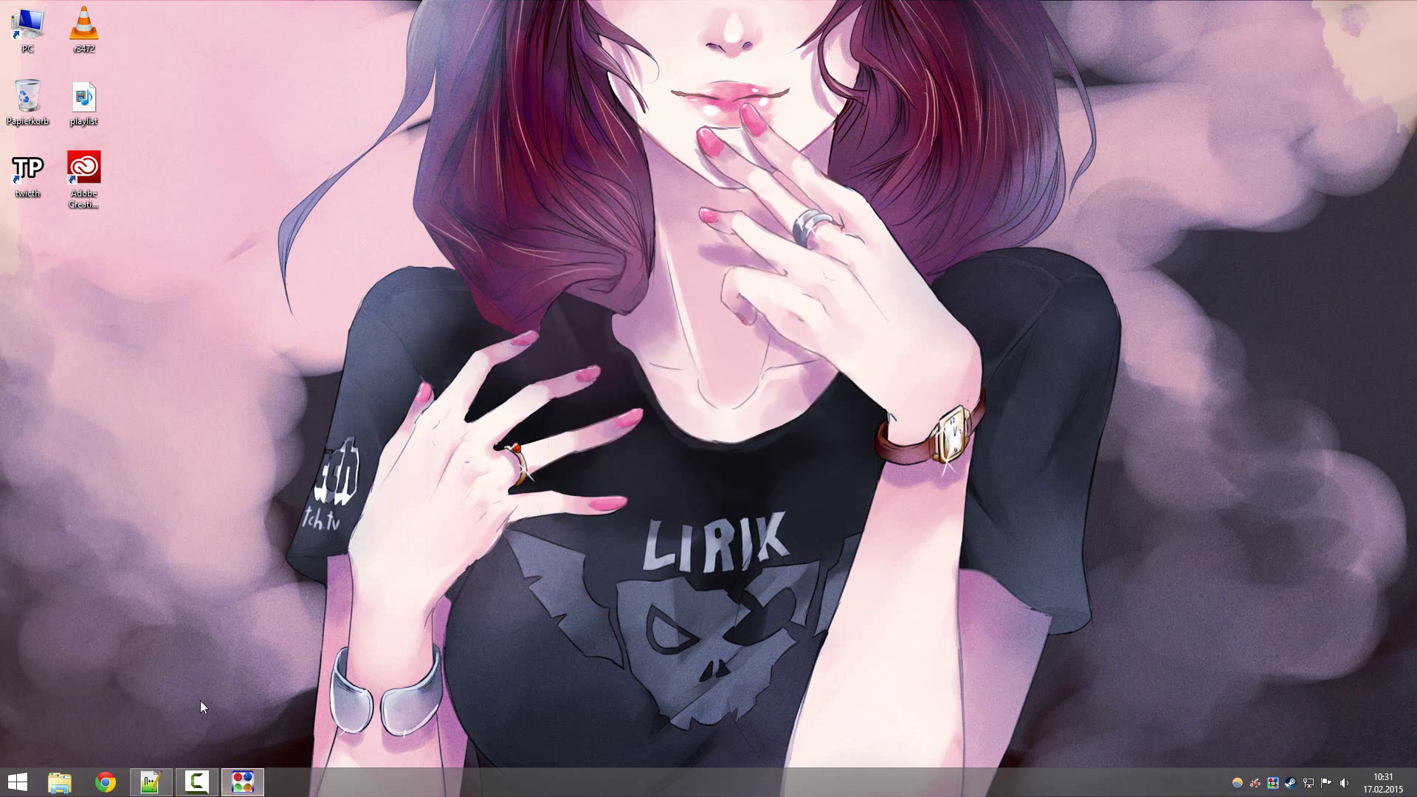
Connect over TCP to the Russian relay 176.15.75.201 instead and dismiss the success notice.
click(242, 781)
double_click(568, 245)
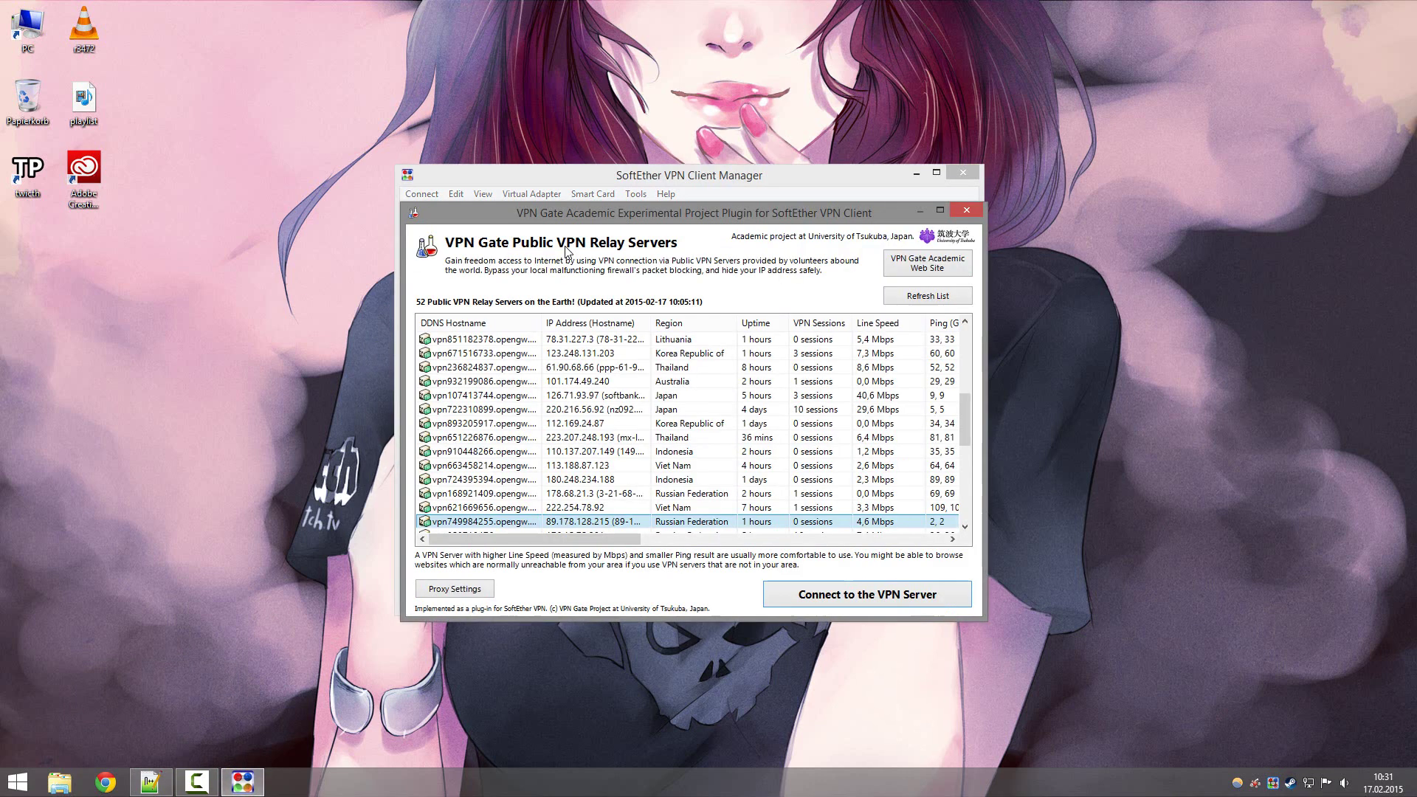
scroll(731, 458, down, 1)
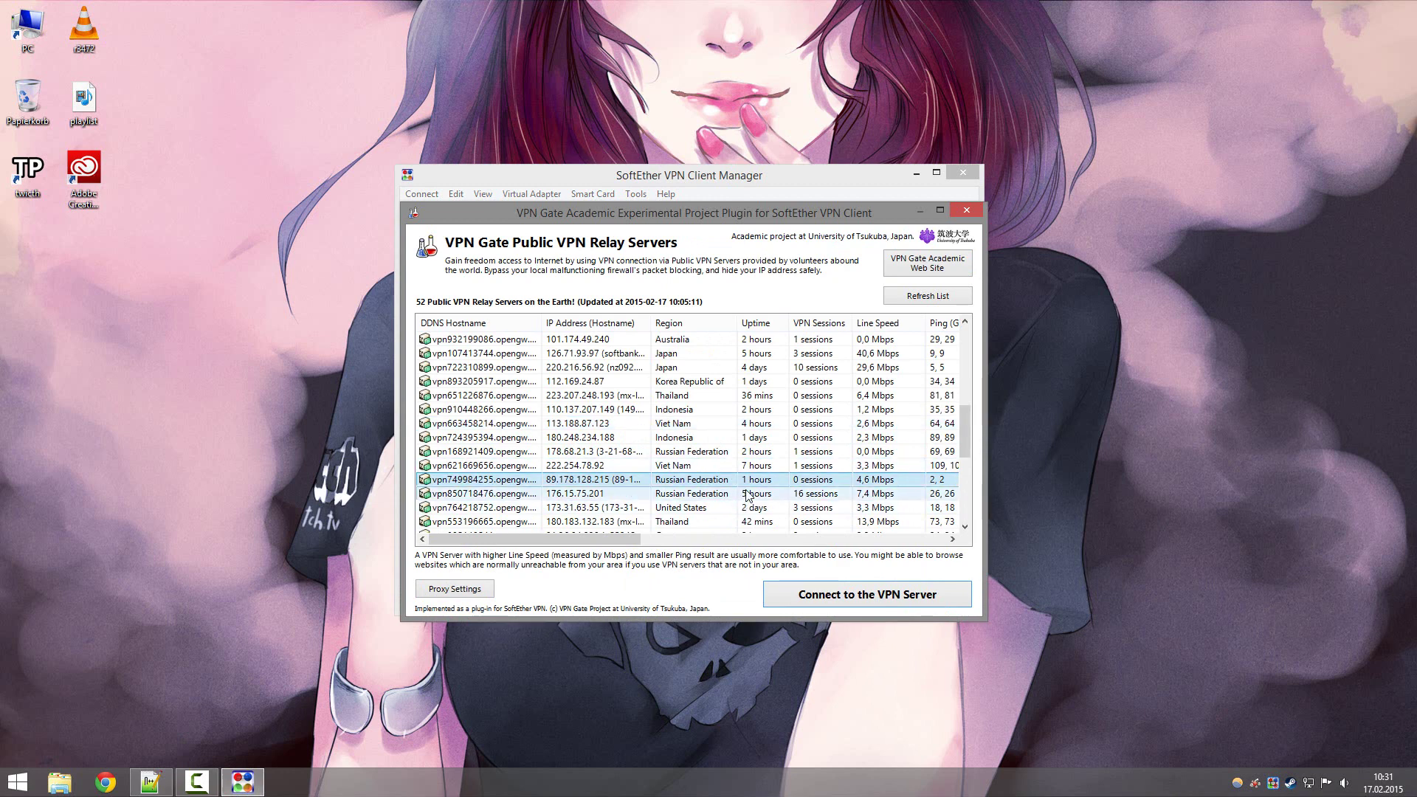
double_click(747, 496)
click(645, 418)
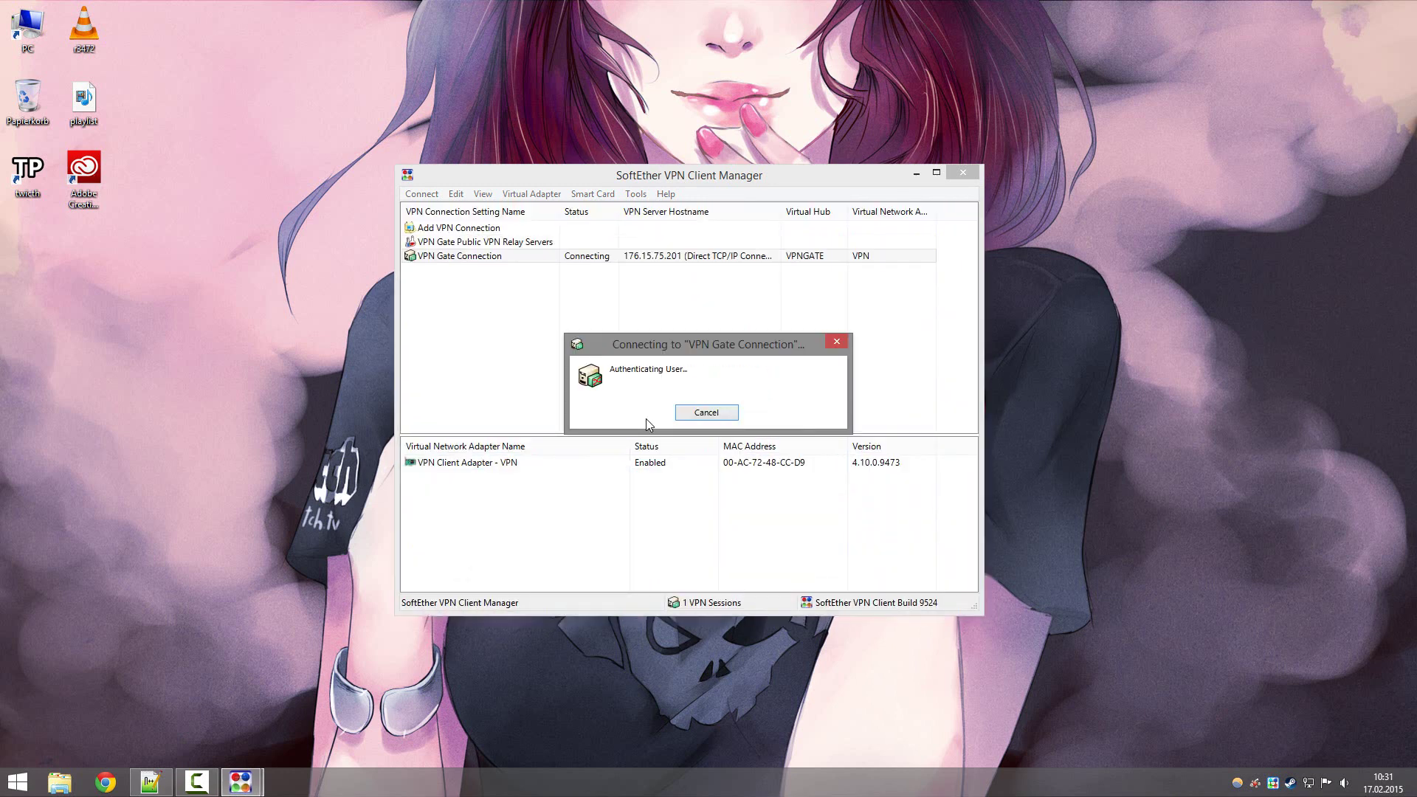
click(723, 433)
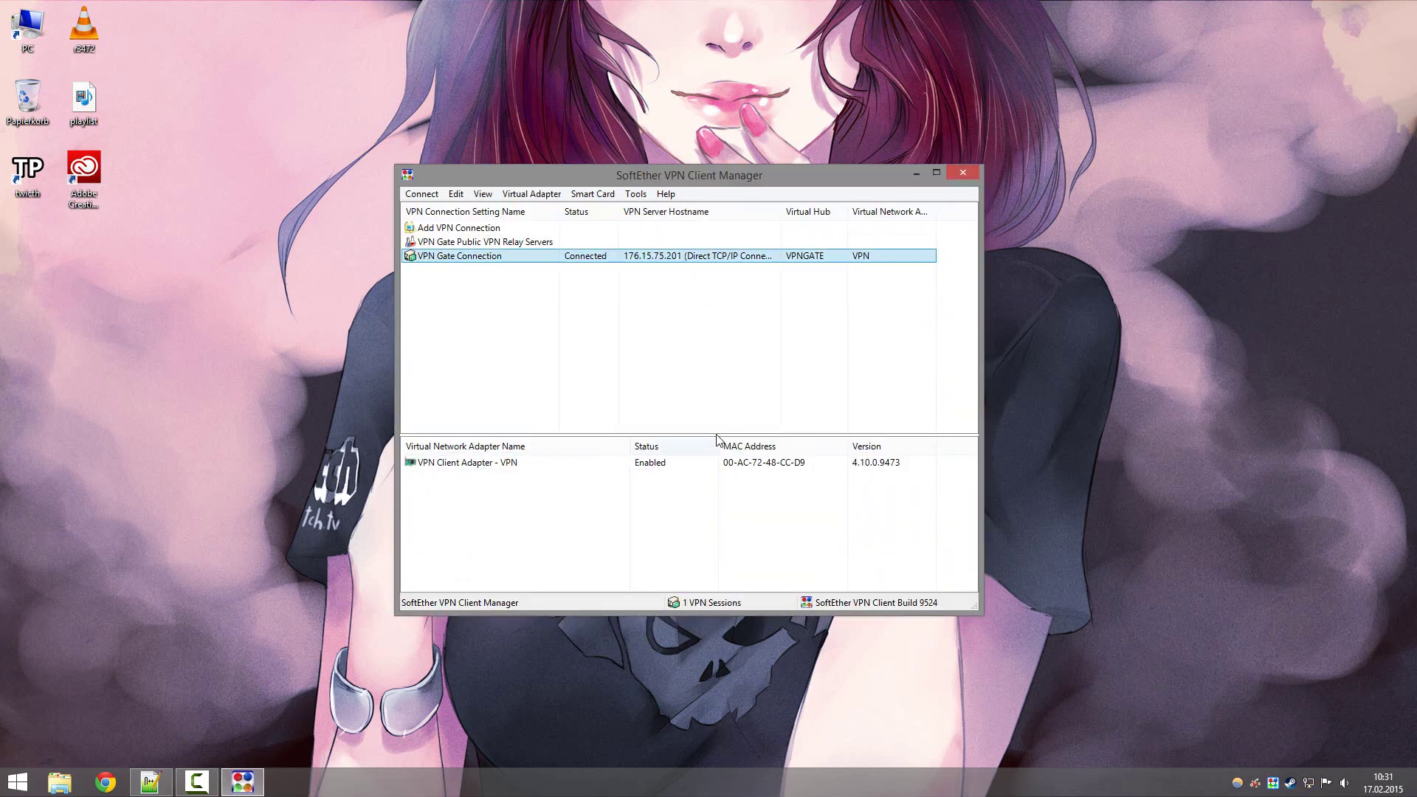
click(915, 175)
click(105, 782)
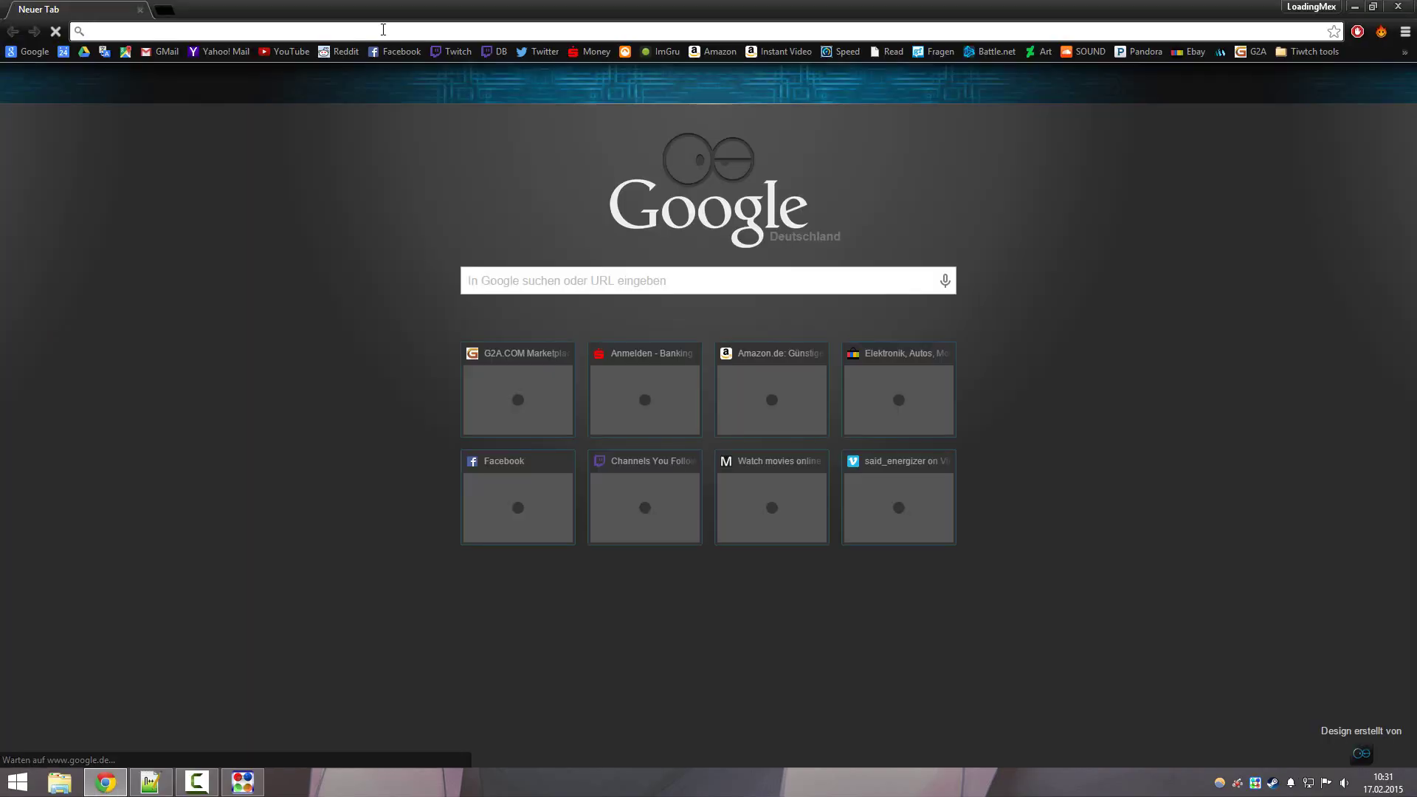
text(chea)
key(BackSpace)
text(ck)
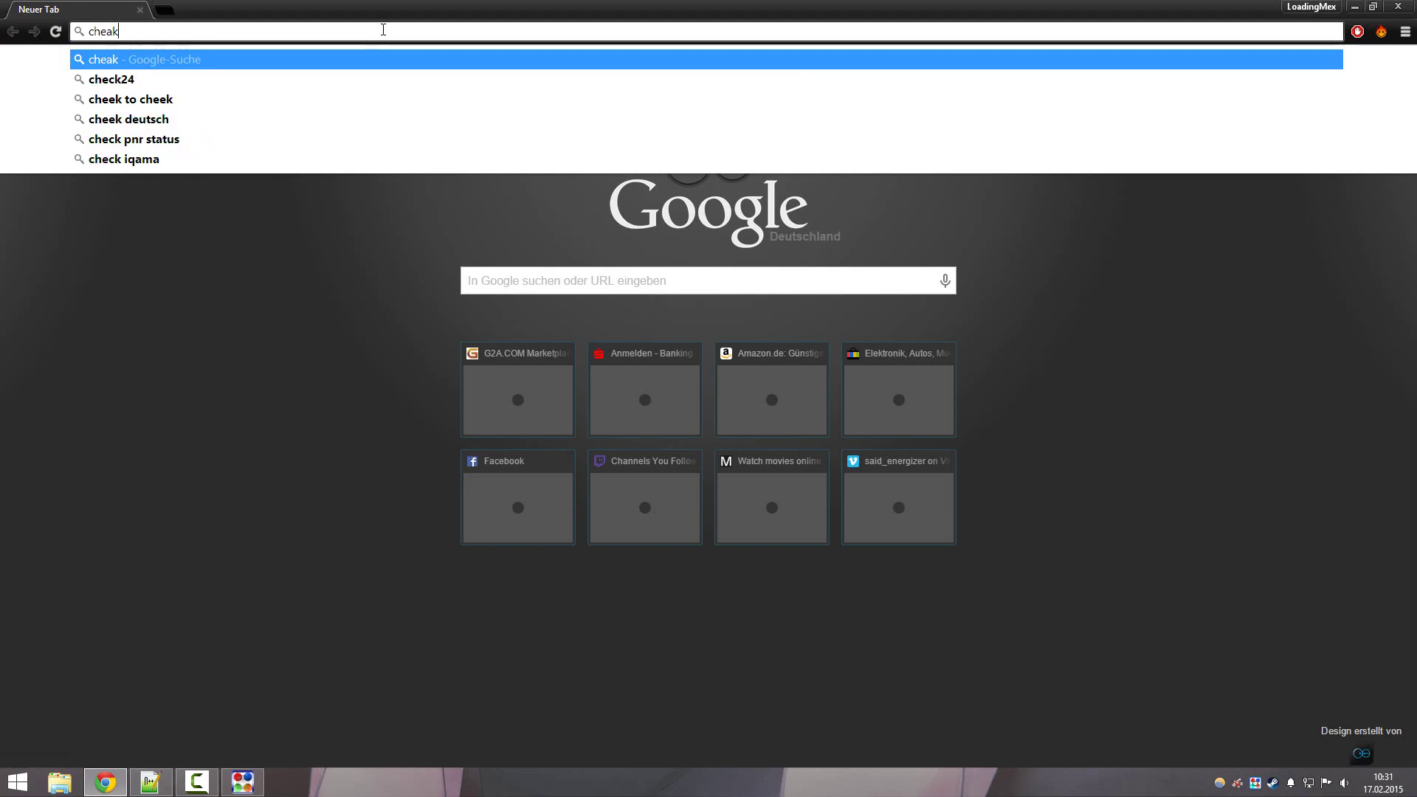
key(BackSpace)
key(BackSpace)
key(BackSpace)
key(BackSpace)
key(BackSpace)
text(ip)
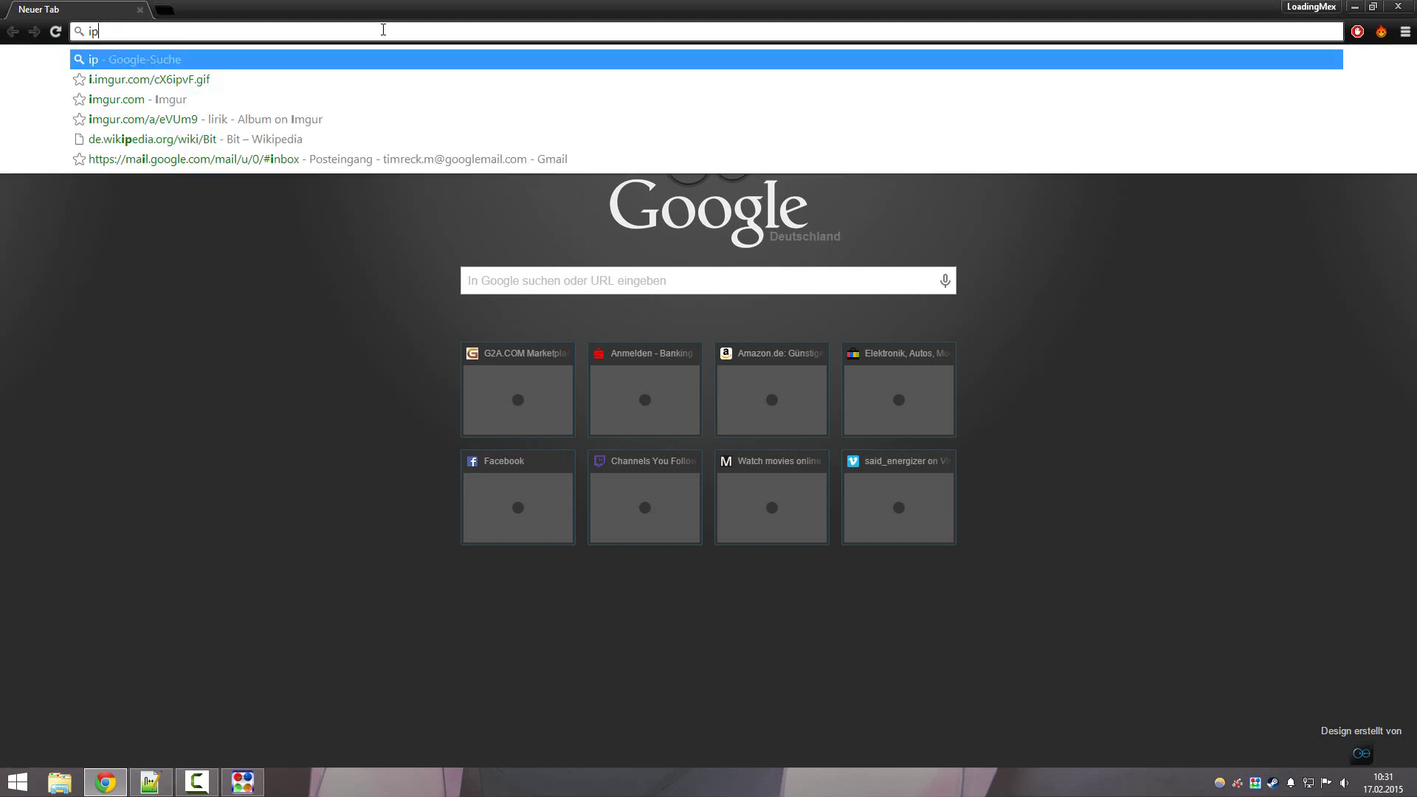
key(Return)
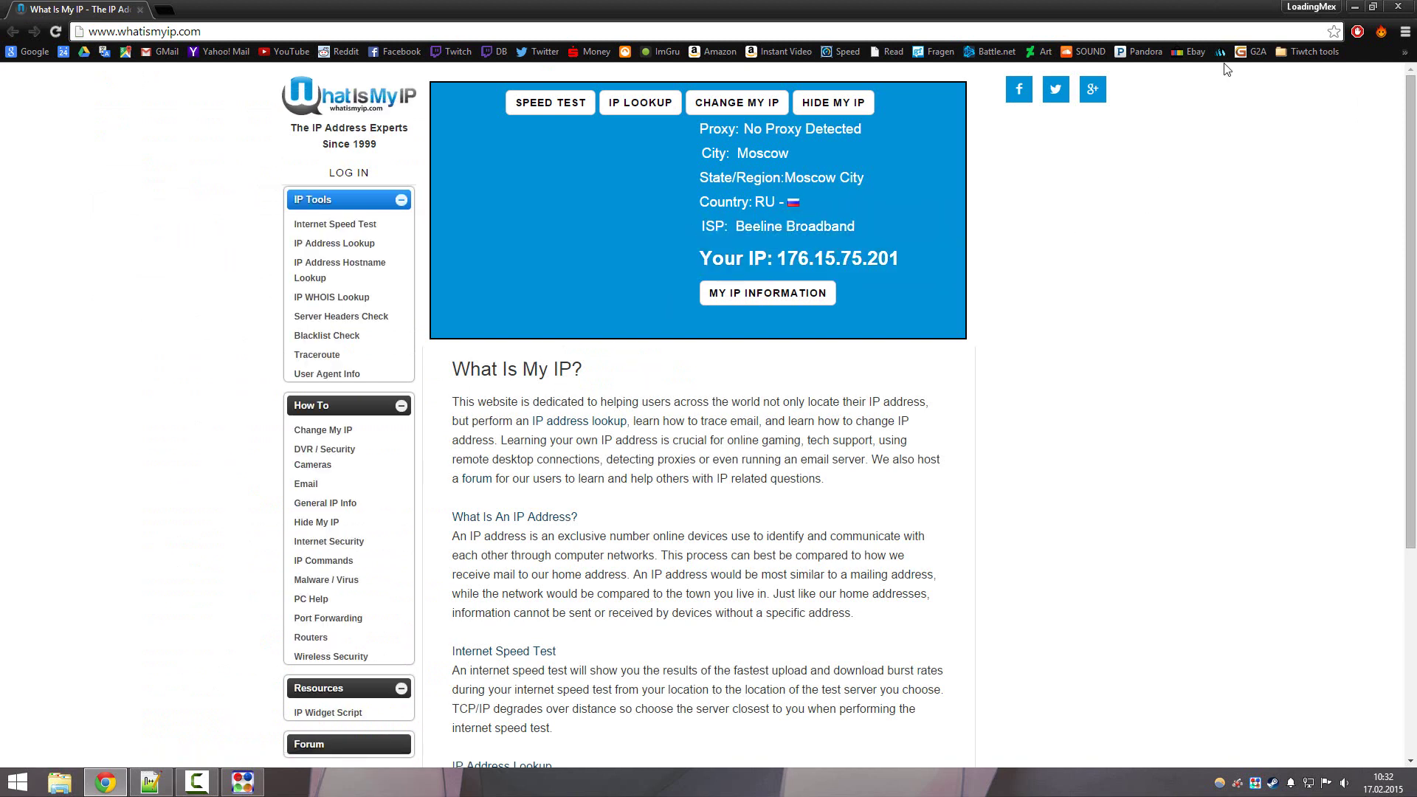
click(1397, 7)
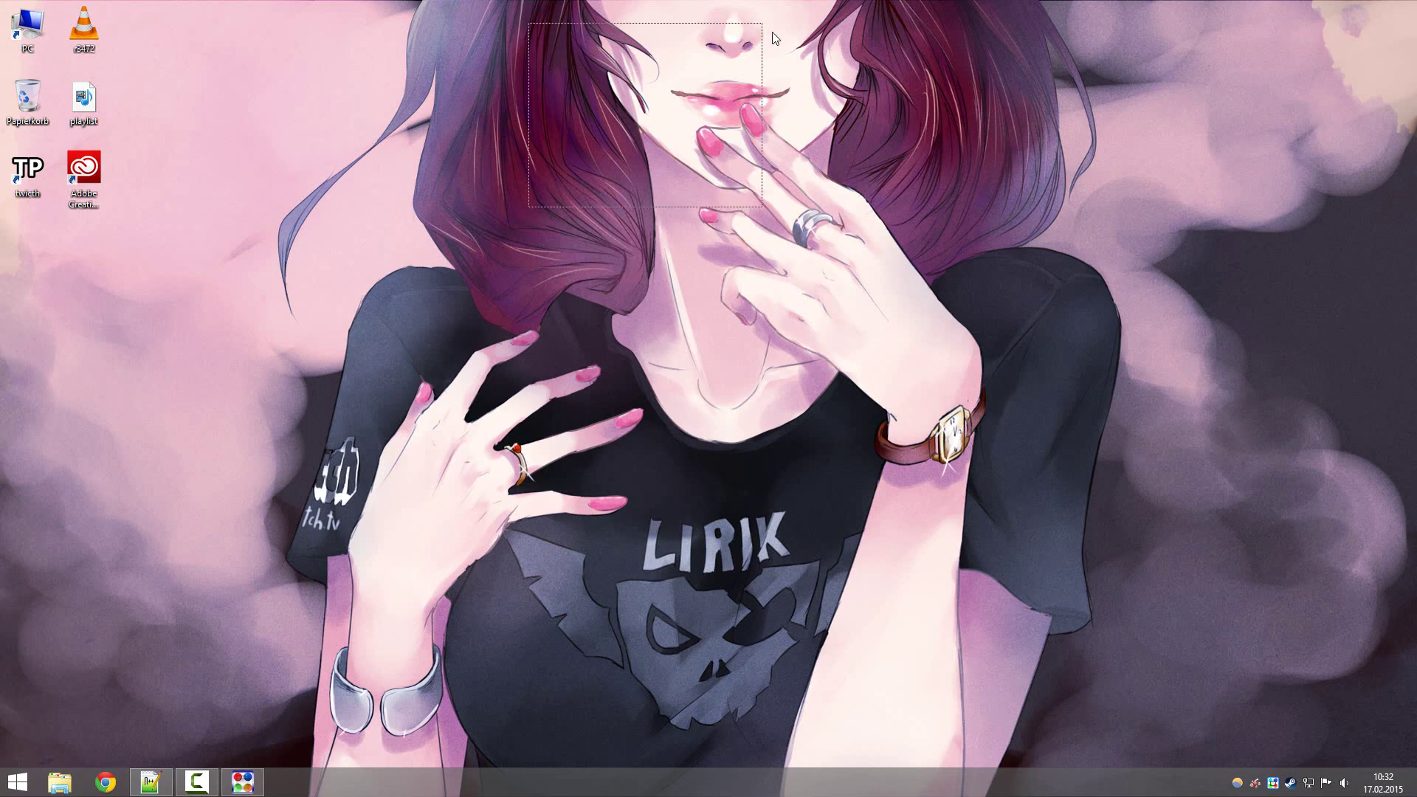
click(1290, 782)
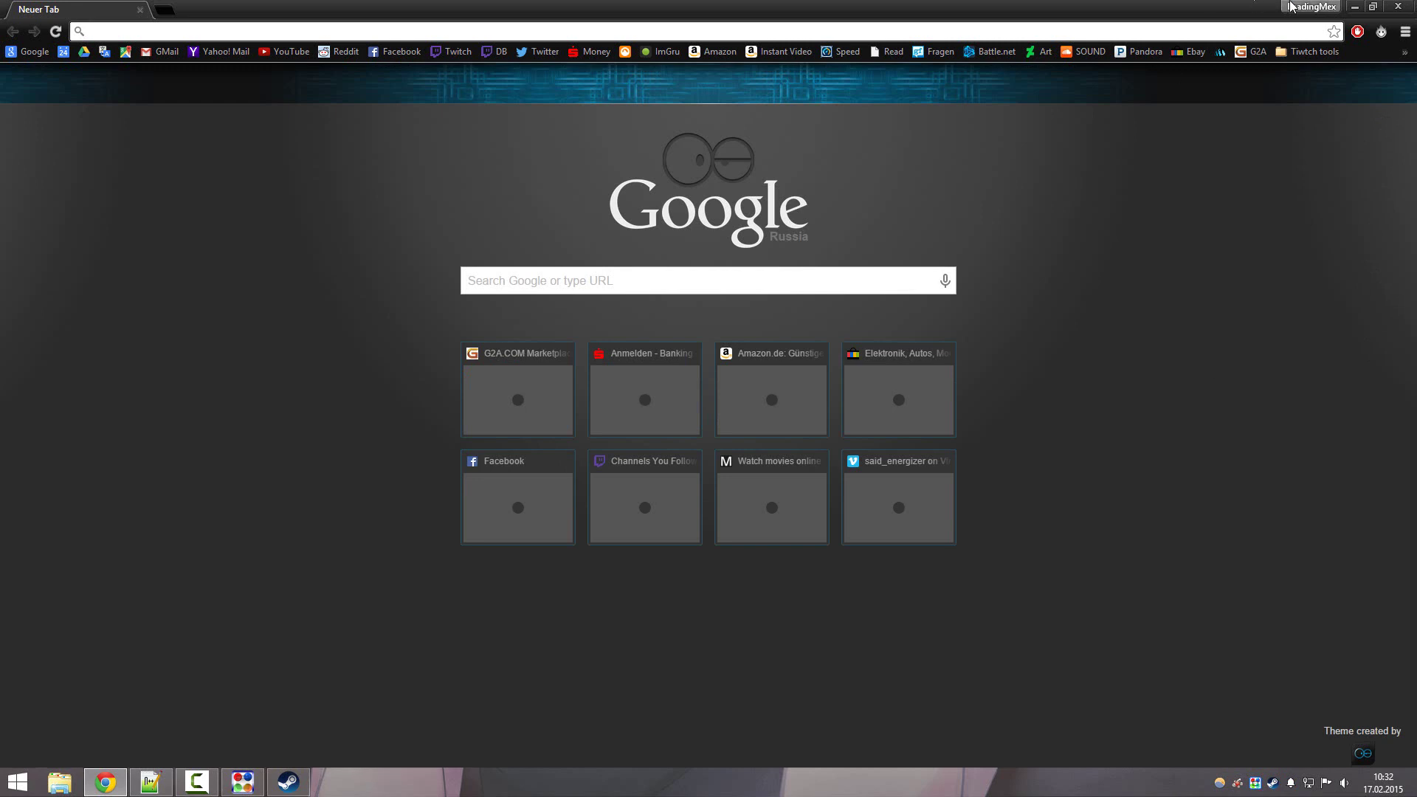
Check the Hola extension popup, dismiss it, and close Chrome.
click(1380, 33)
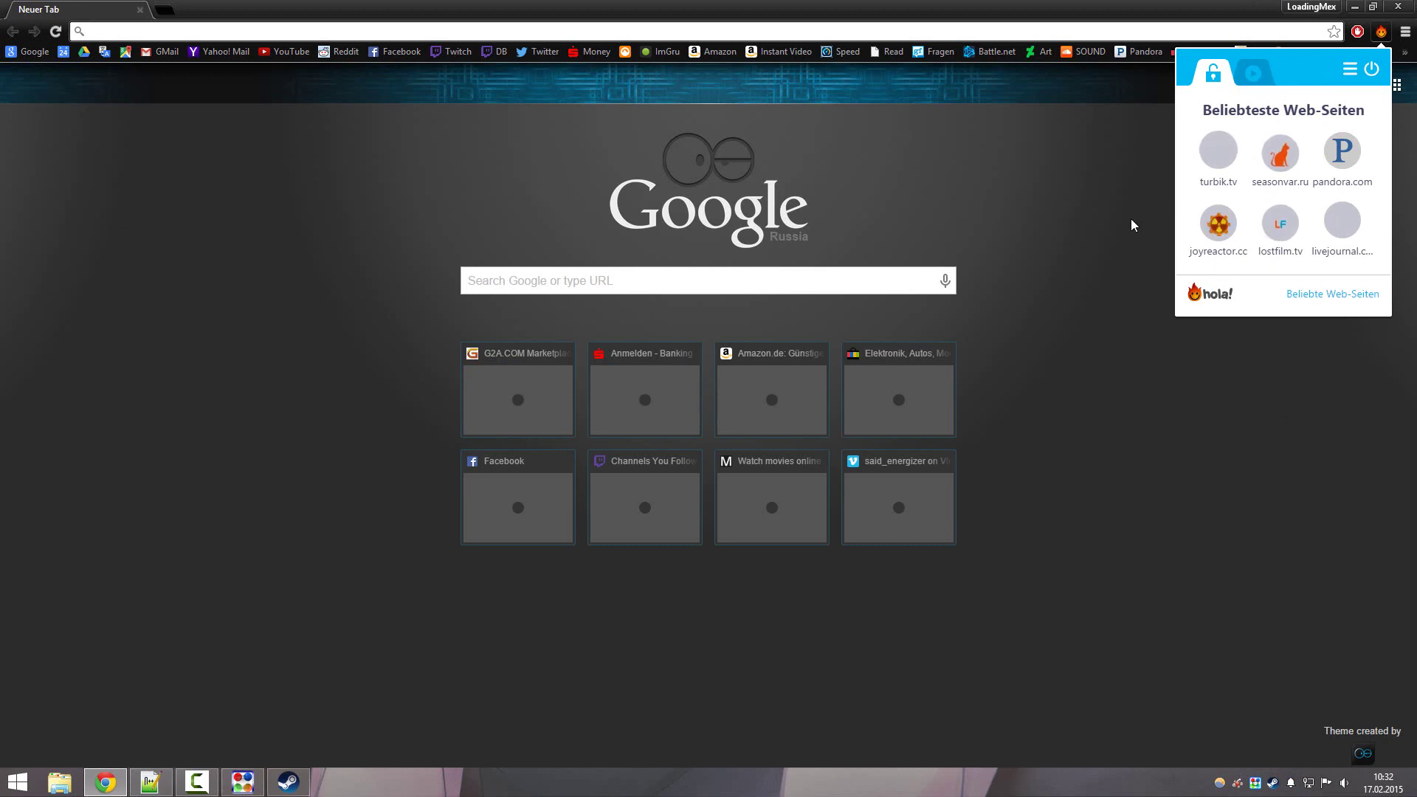
click(1158, 507)
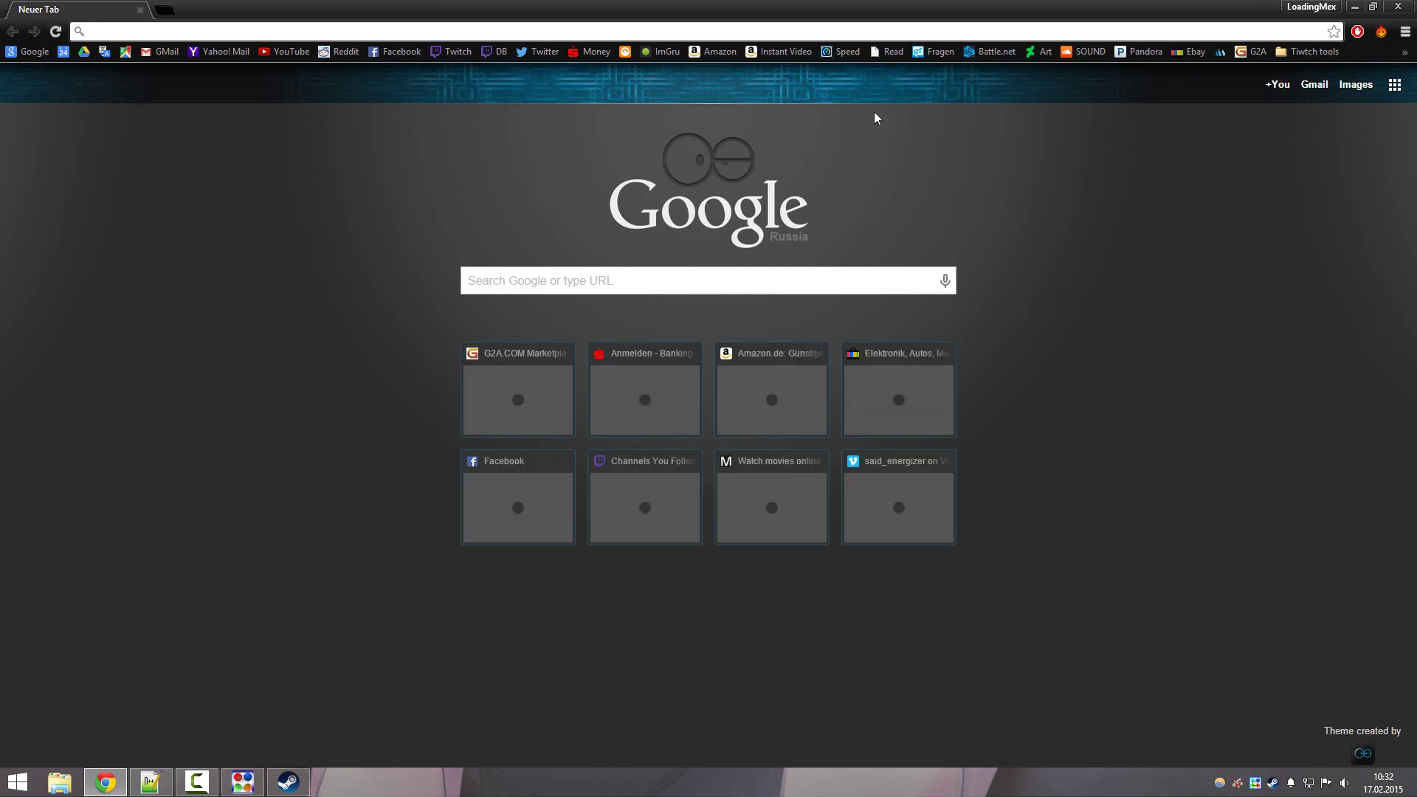
click(1394, 8)
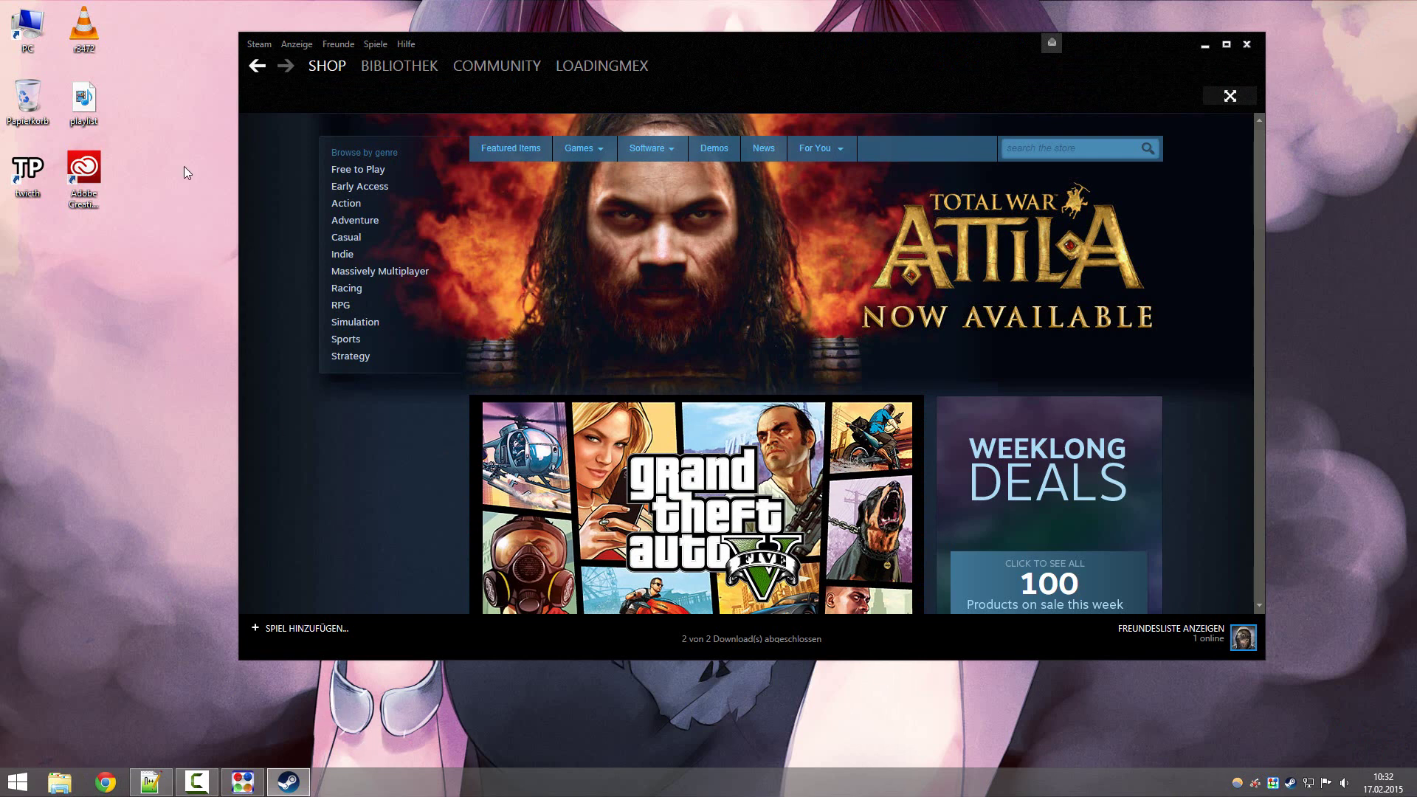
Look through the Steam library and inspect the VPN Gate Connection options in SoftEther.
click(402, 70)
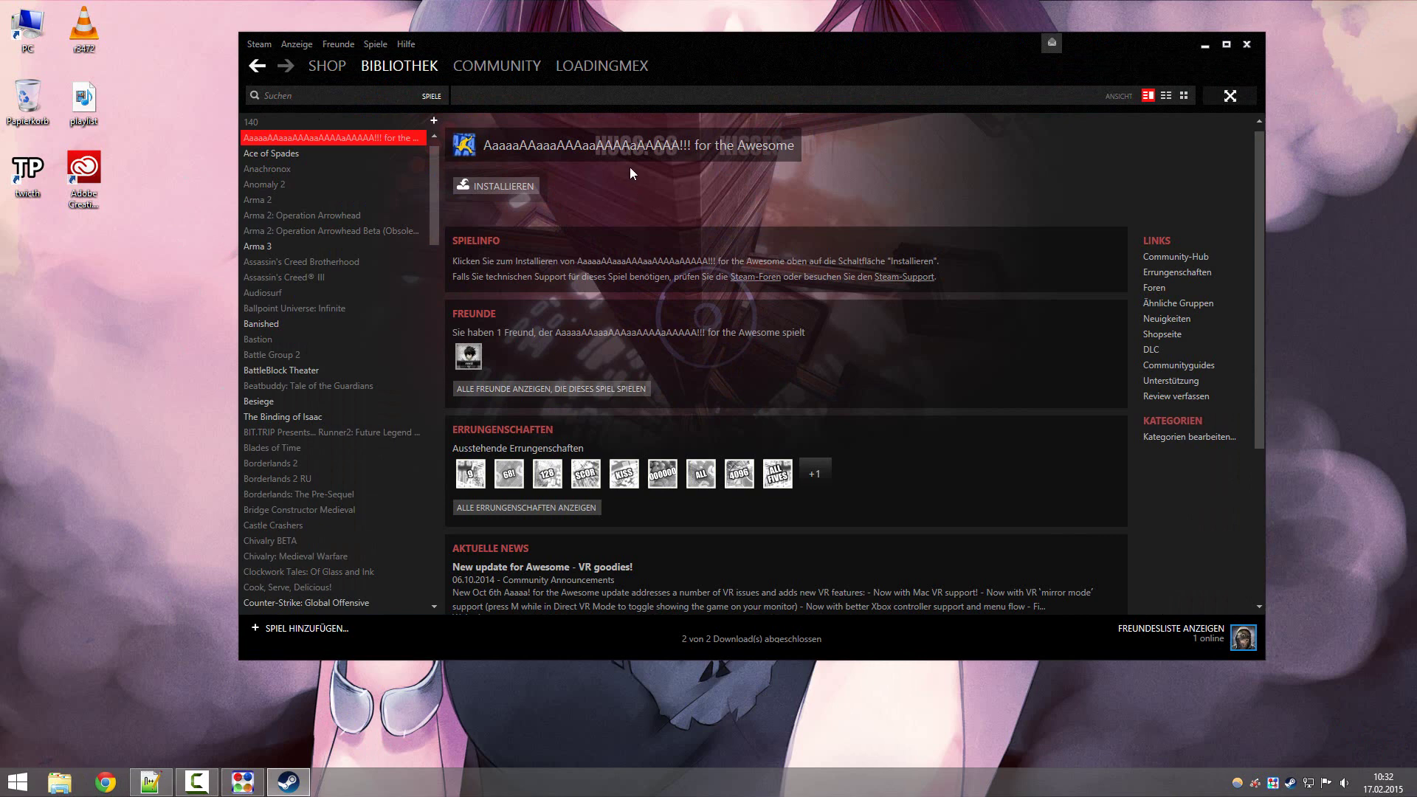
scroll(476, 236, down, 1)
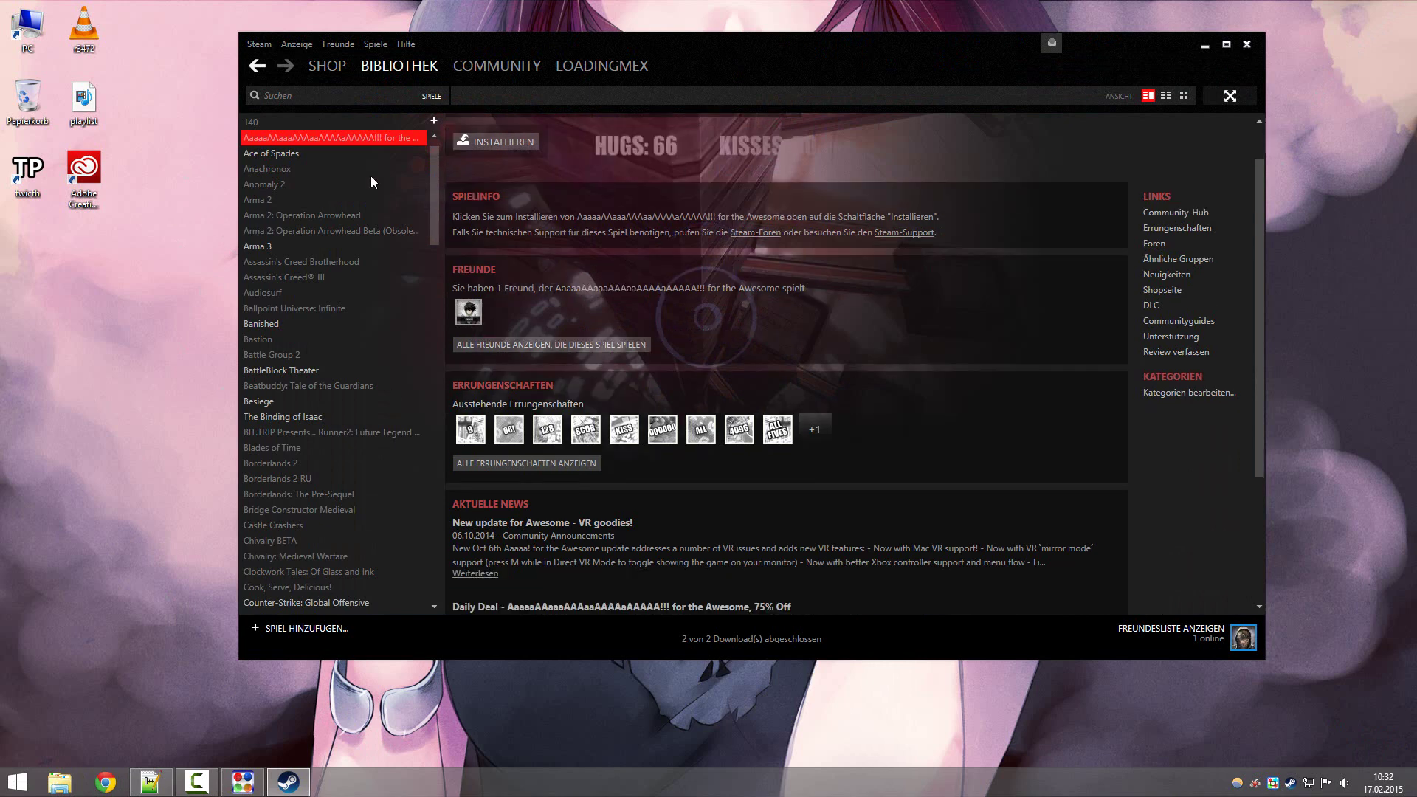
drag(434, 166, 332, 662)
click(244, 790)
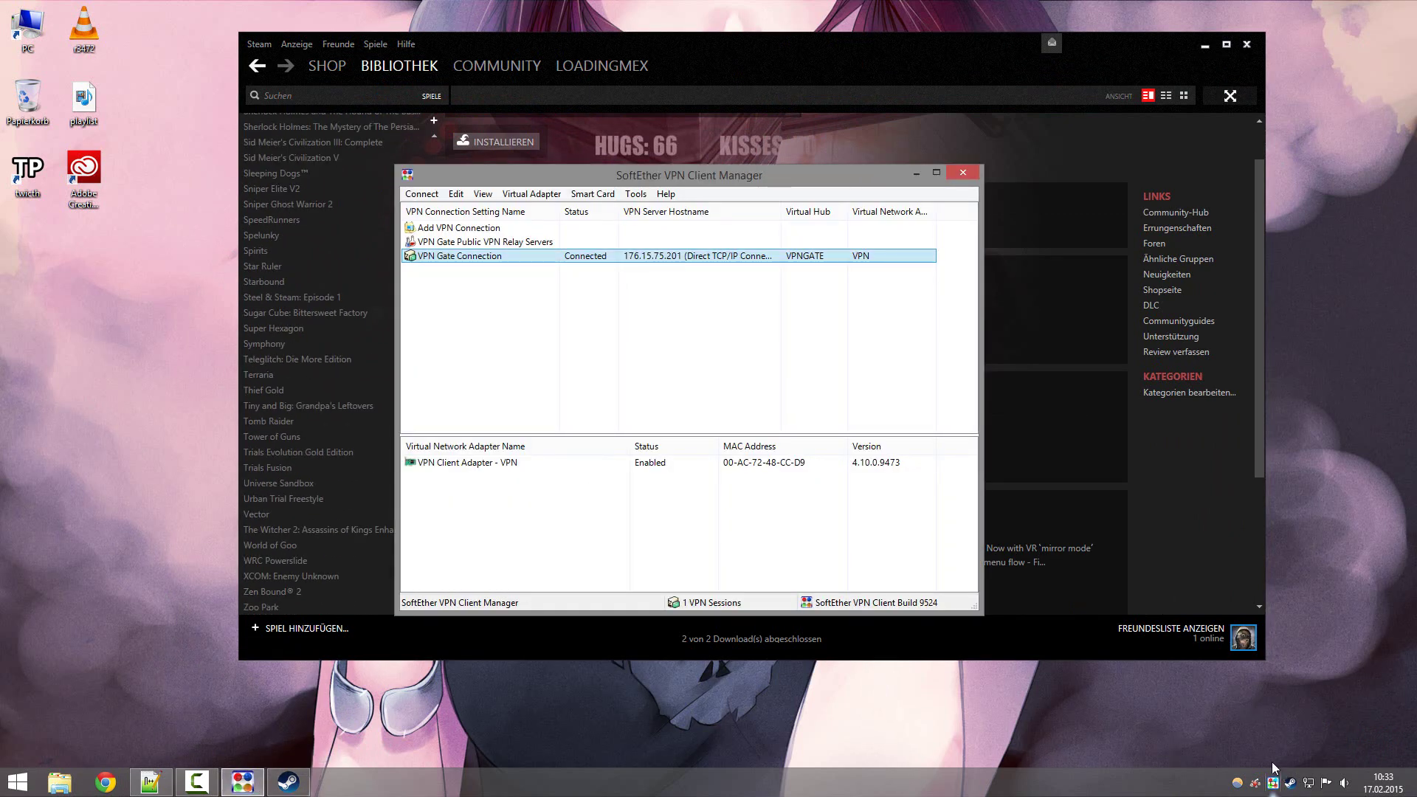
right_click(645, 260)
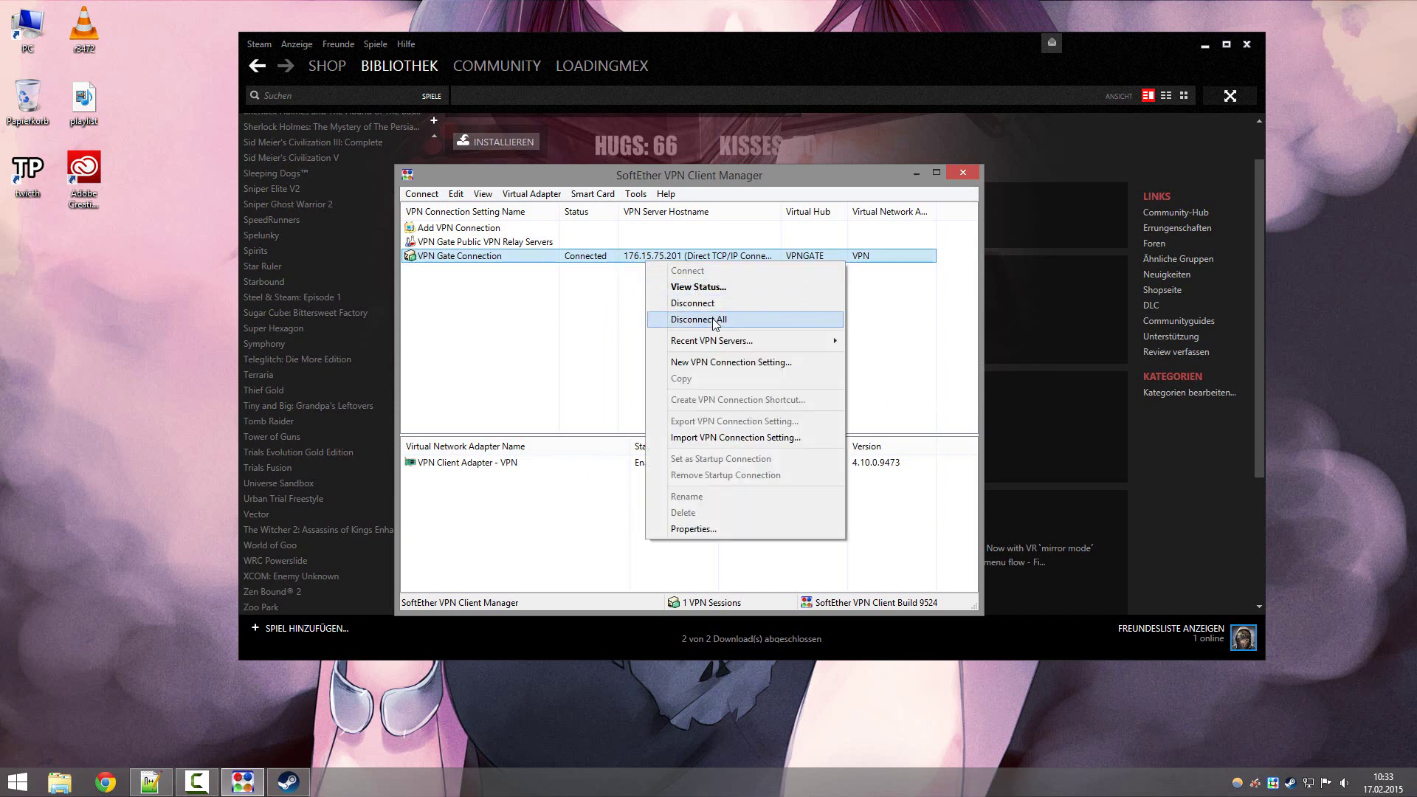
click(629, 183)
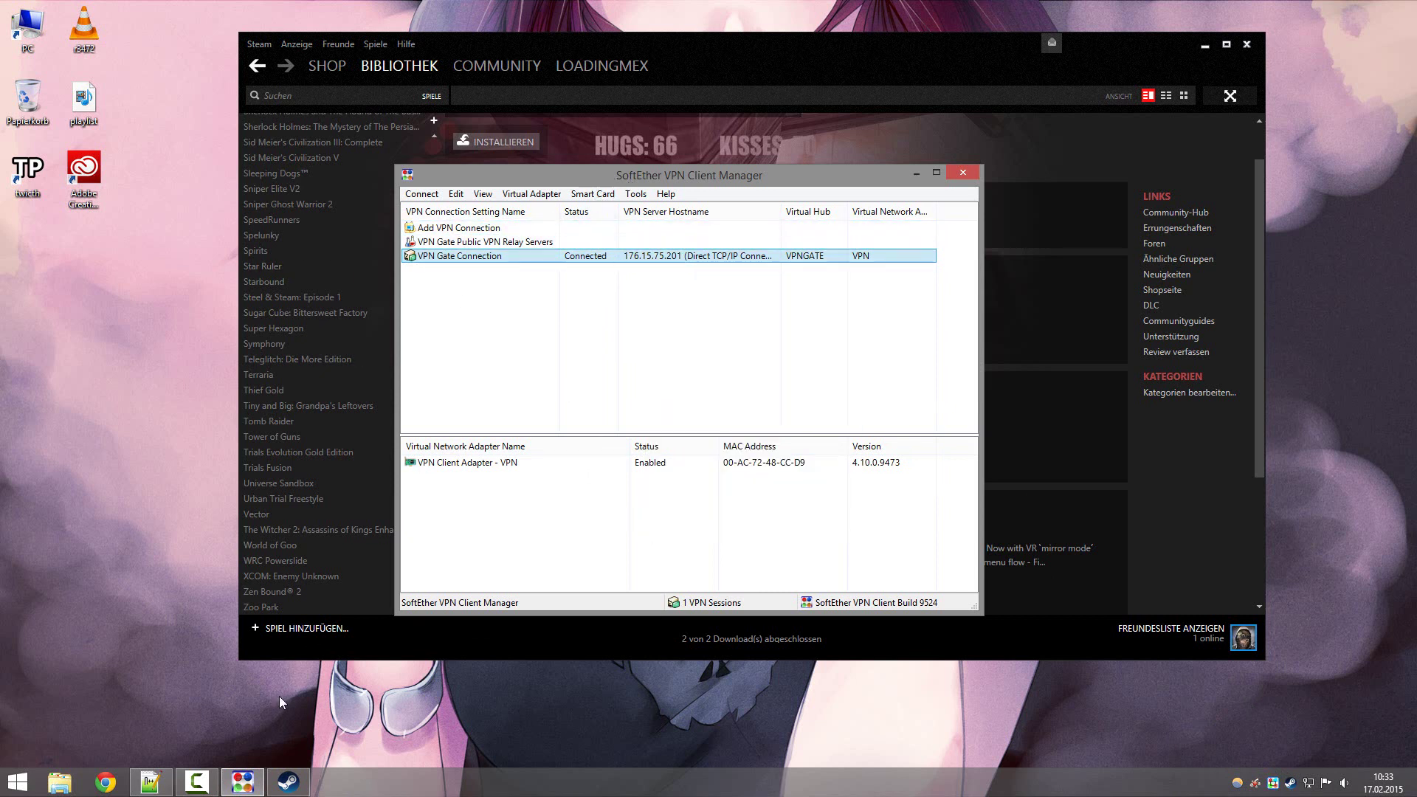
drag(715, 46, 706, 60)
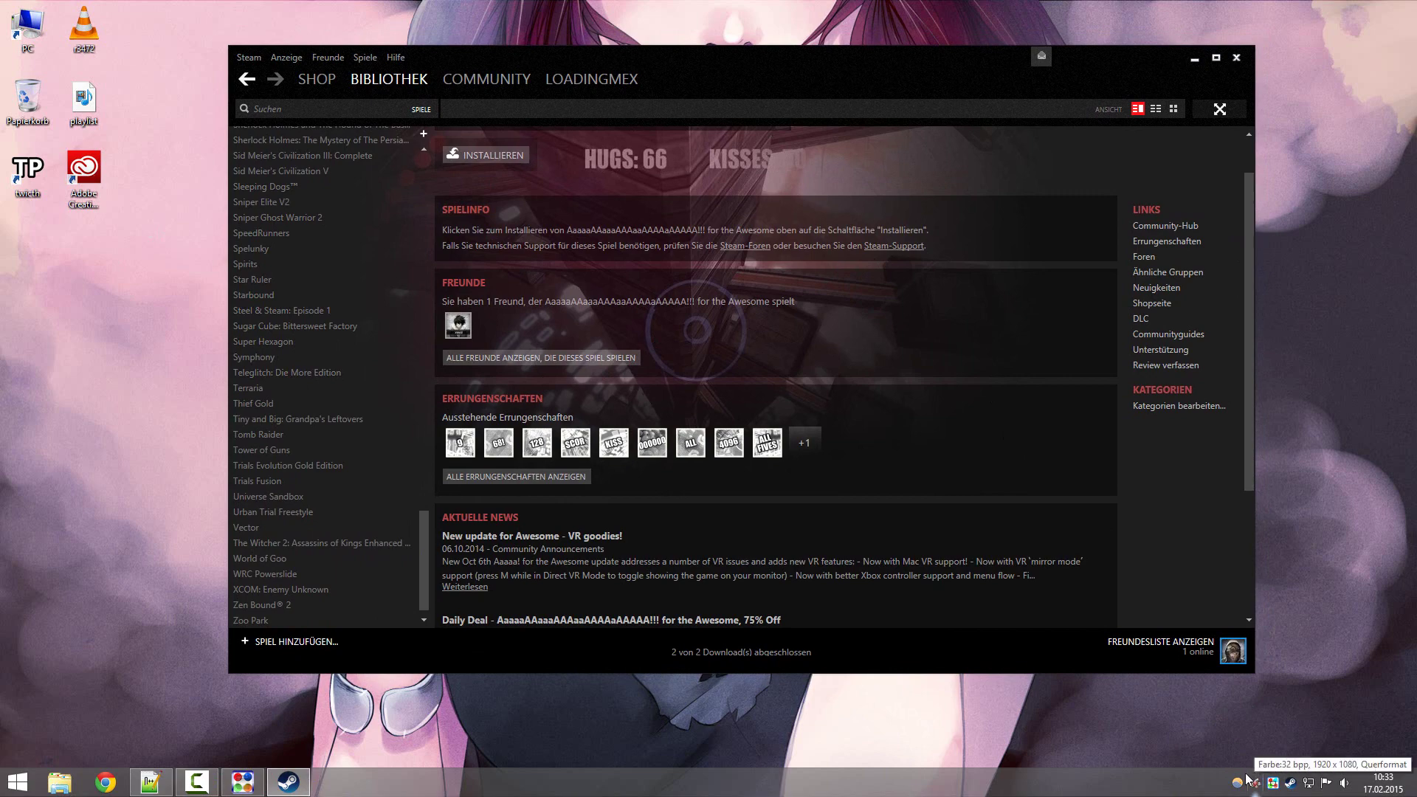
Quit Steam completely from the tray and select the still-connected VPN Gate Connection.
click(243, 782)
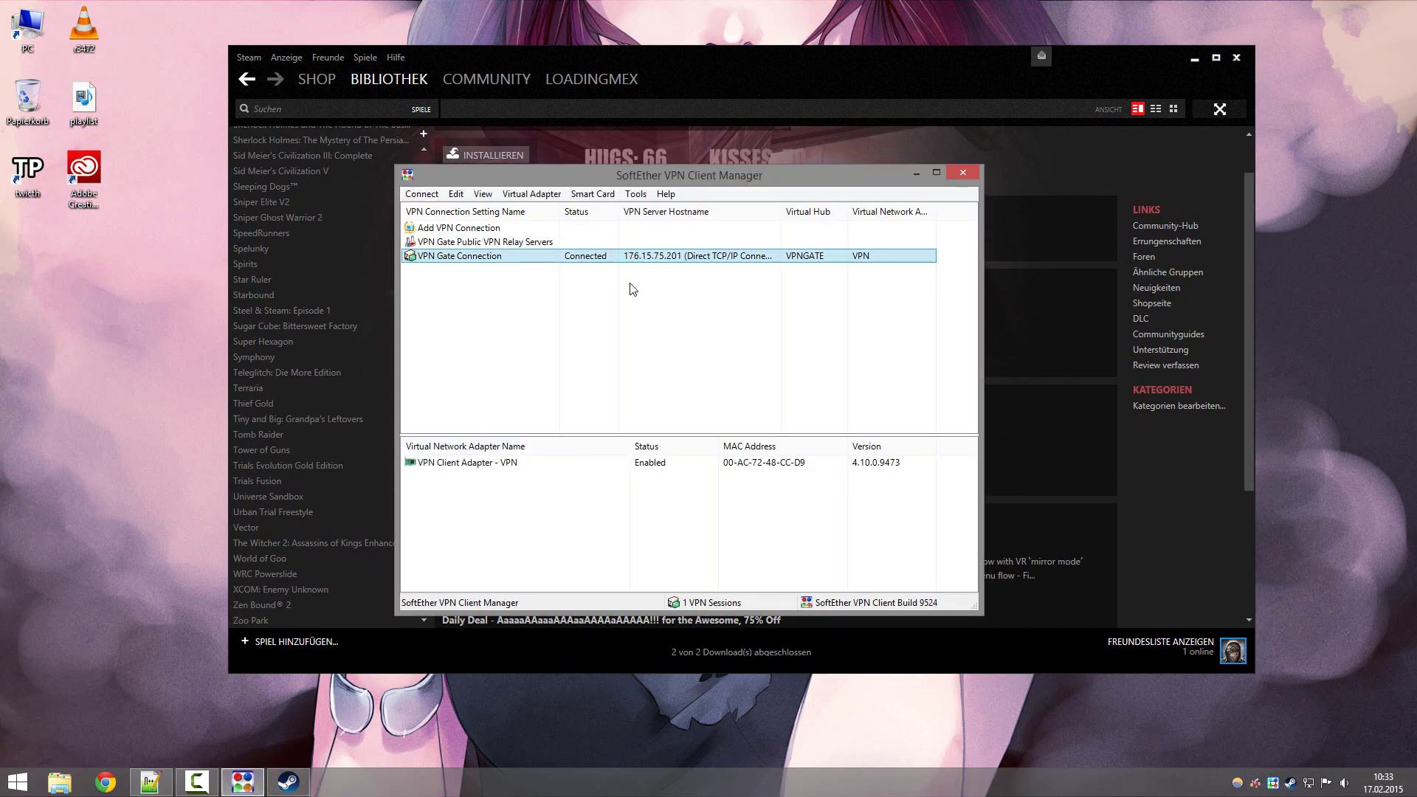
click(1237, 59)
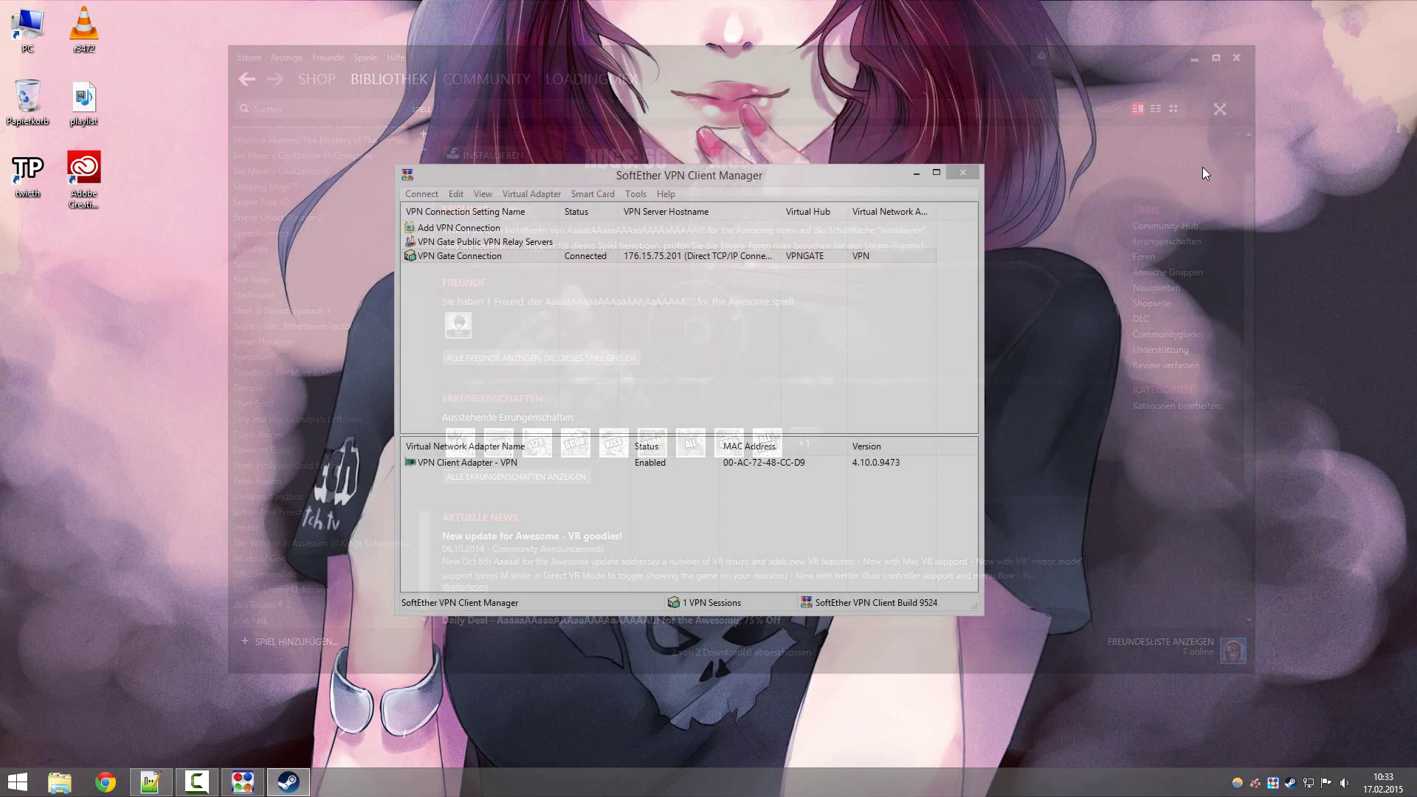
right_click(1291, 788)
click(1173, 775)
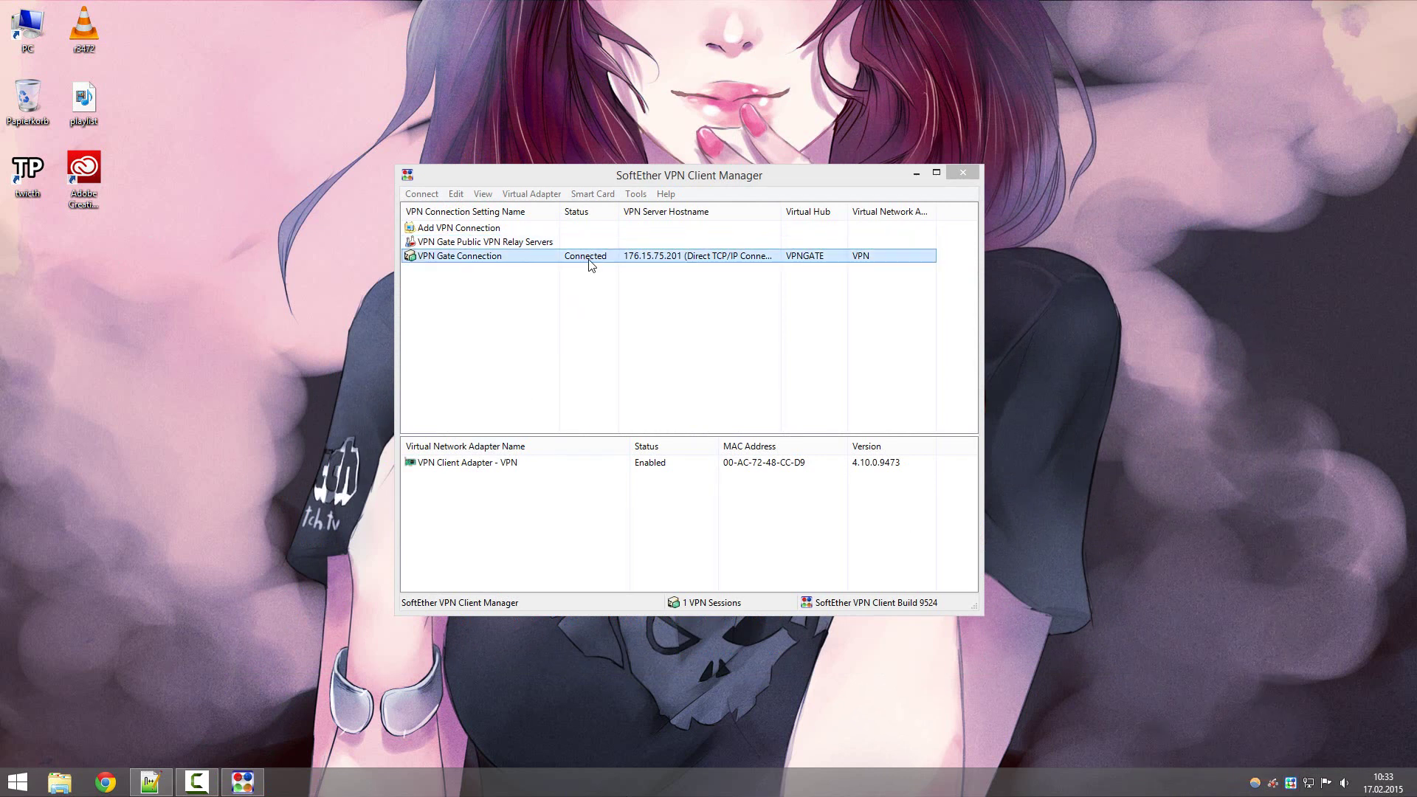
click(544, 257)
click(430, 93)
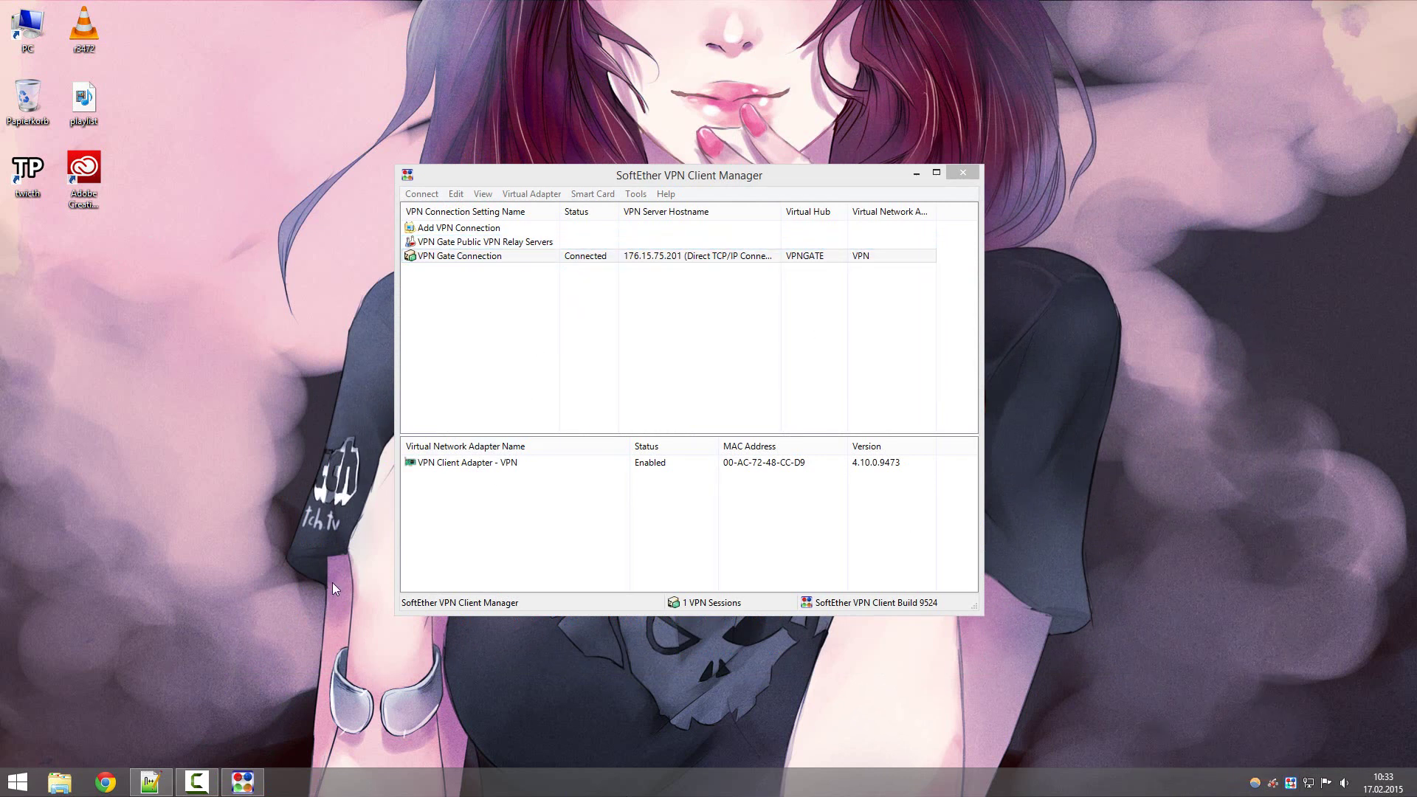
click(17, 782)
Launch Steam and highlight the Activate VPN, restart Steam, and Start Download steps in the notes.
click(82, 241)
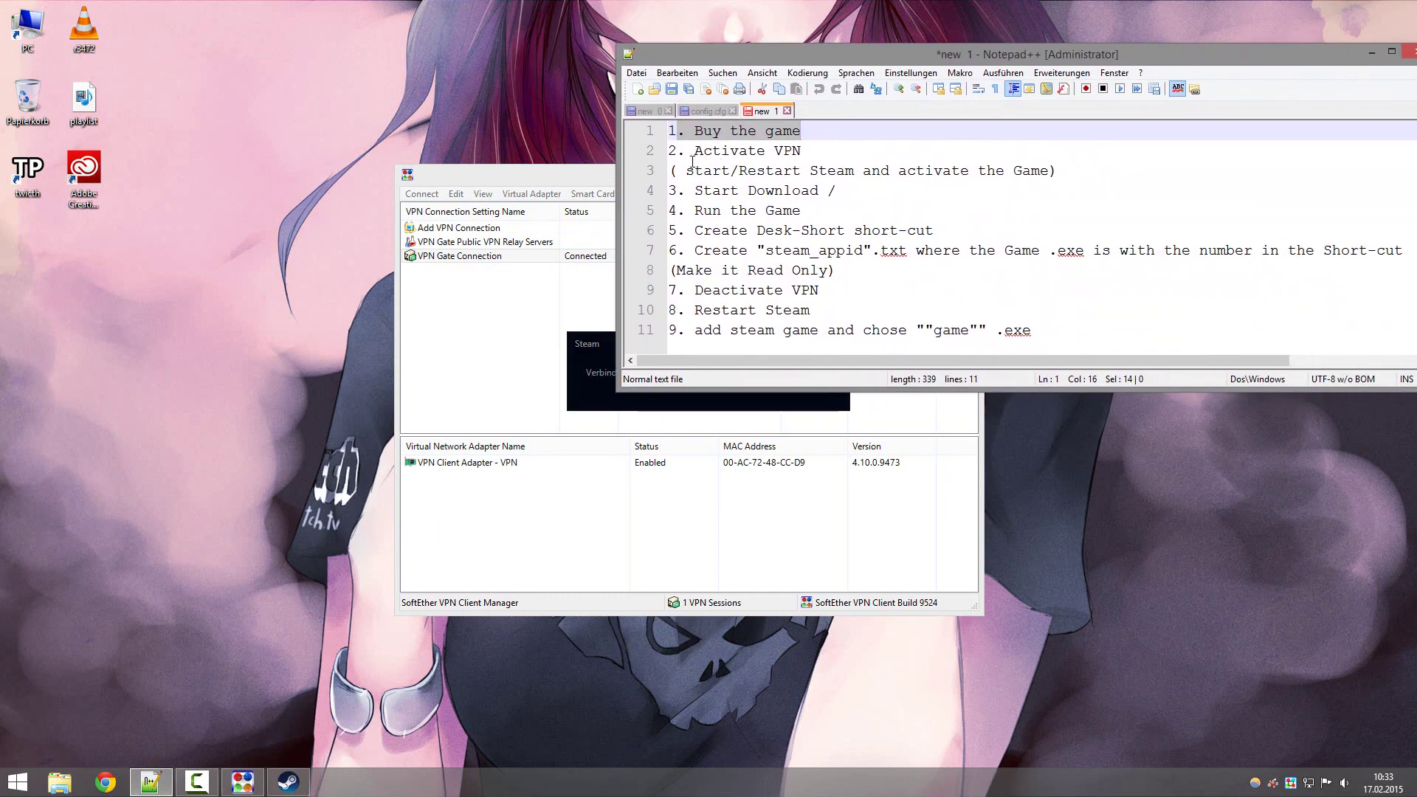
drag(685, 153, 809, 152)
drag(695, 172, 969, 168)
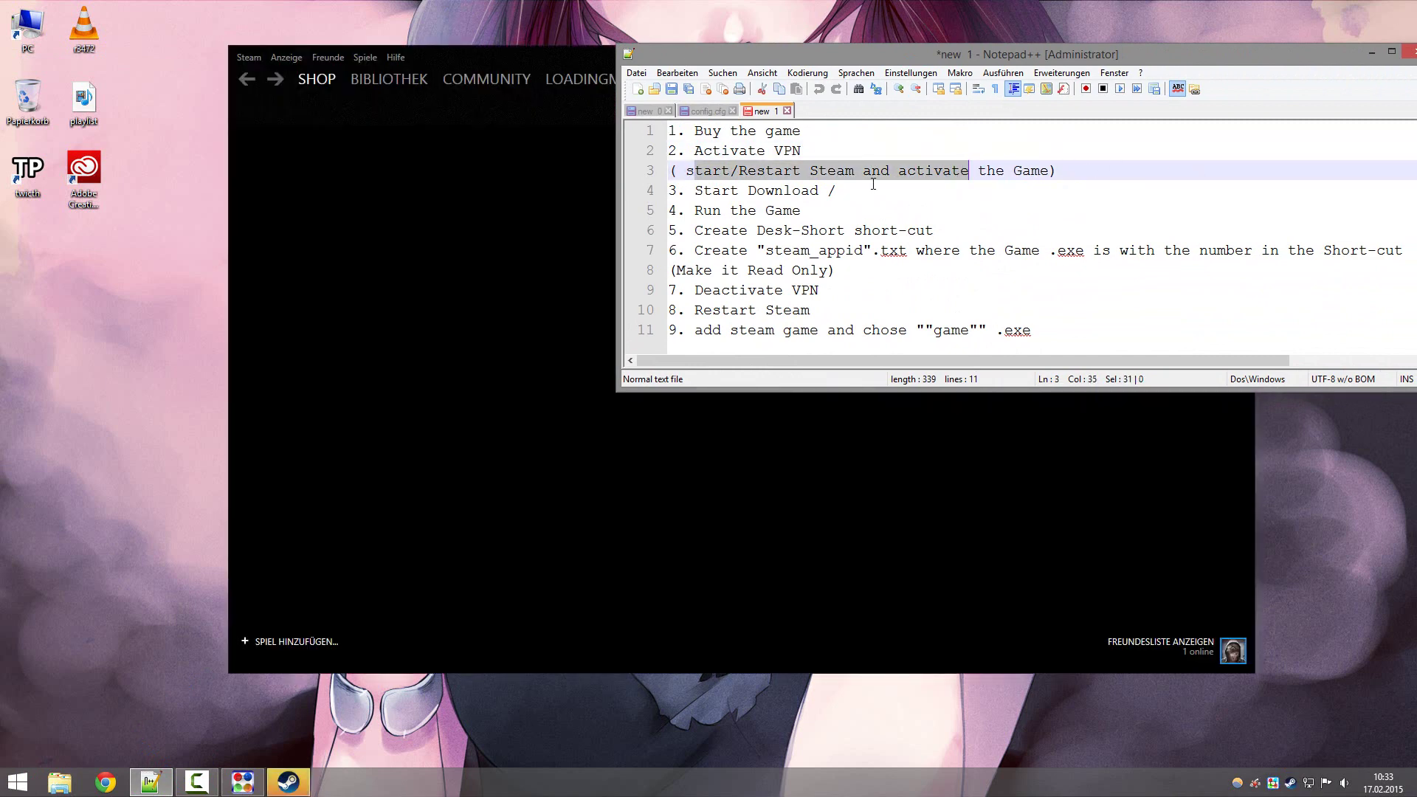
drag(707, 190, 836, 191)
click(837, 211)
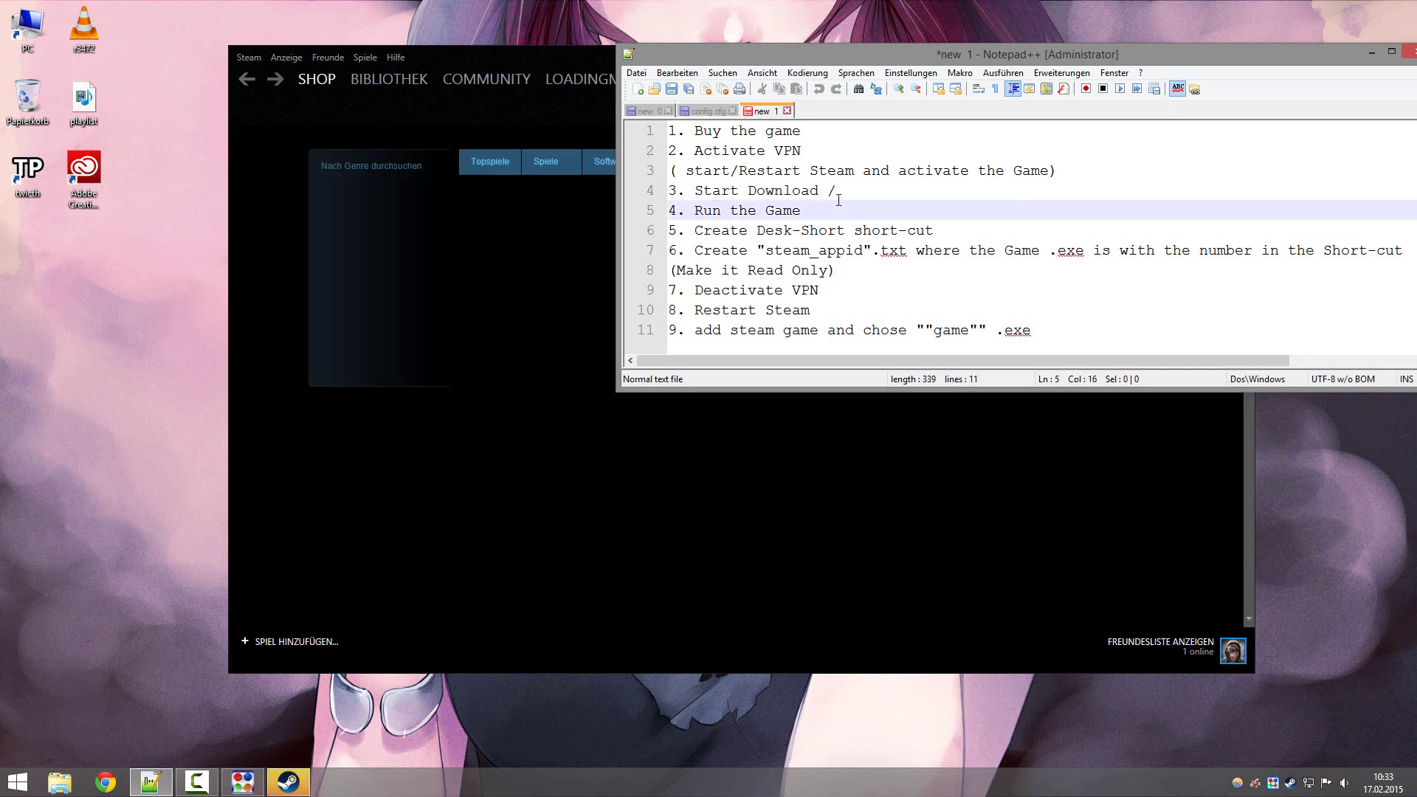
click(851, 192)
key(Left)
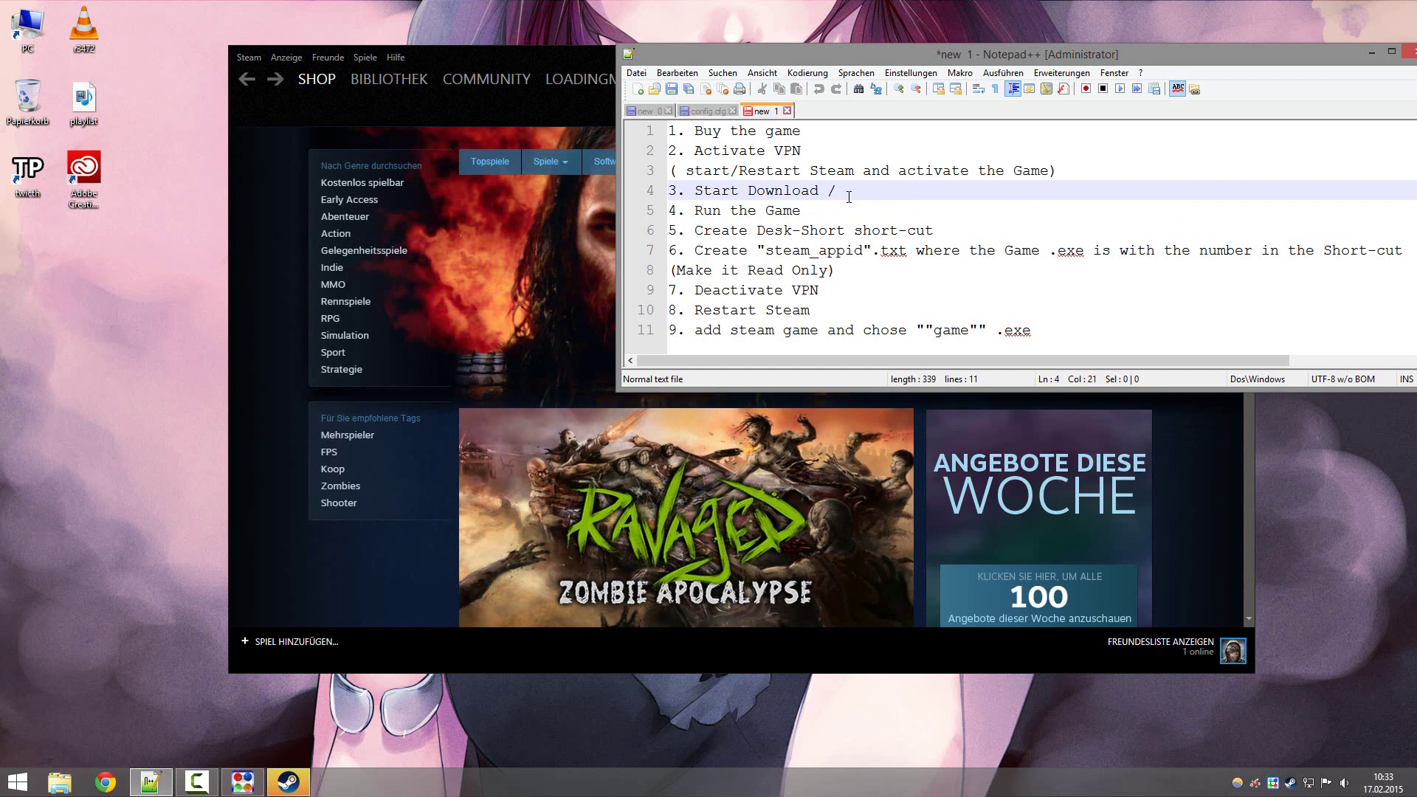
Move the notes aside and scroll through the loaded Steam store page.
drag(856, 54, 1416, 81)
scroll(871, 226, down, 6)
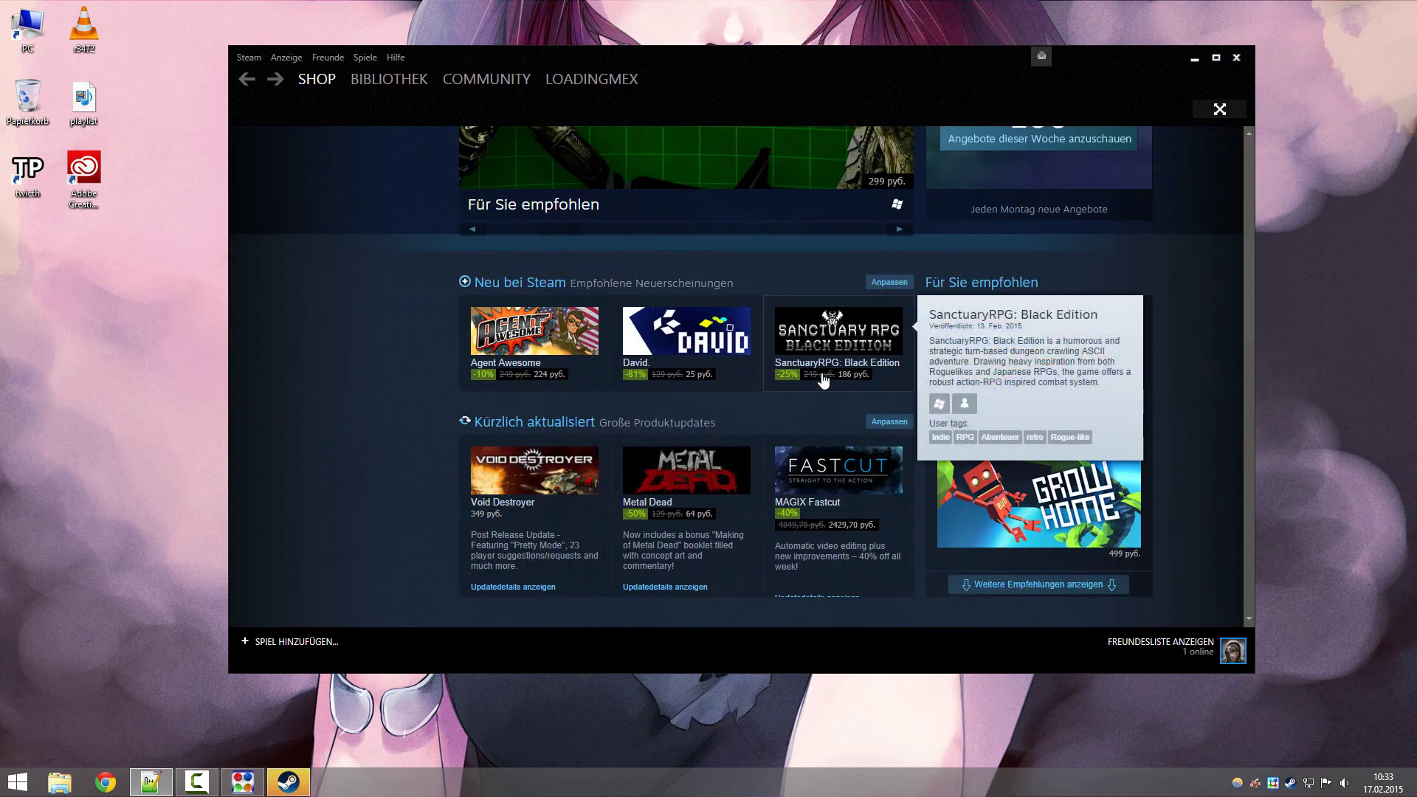
scroll(558, 344, down, 3)
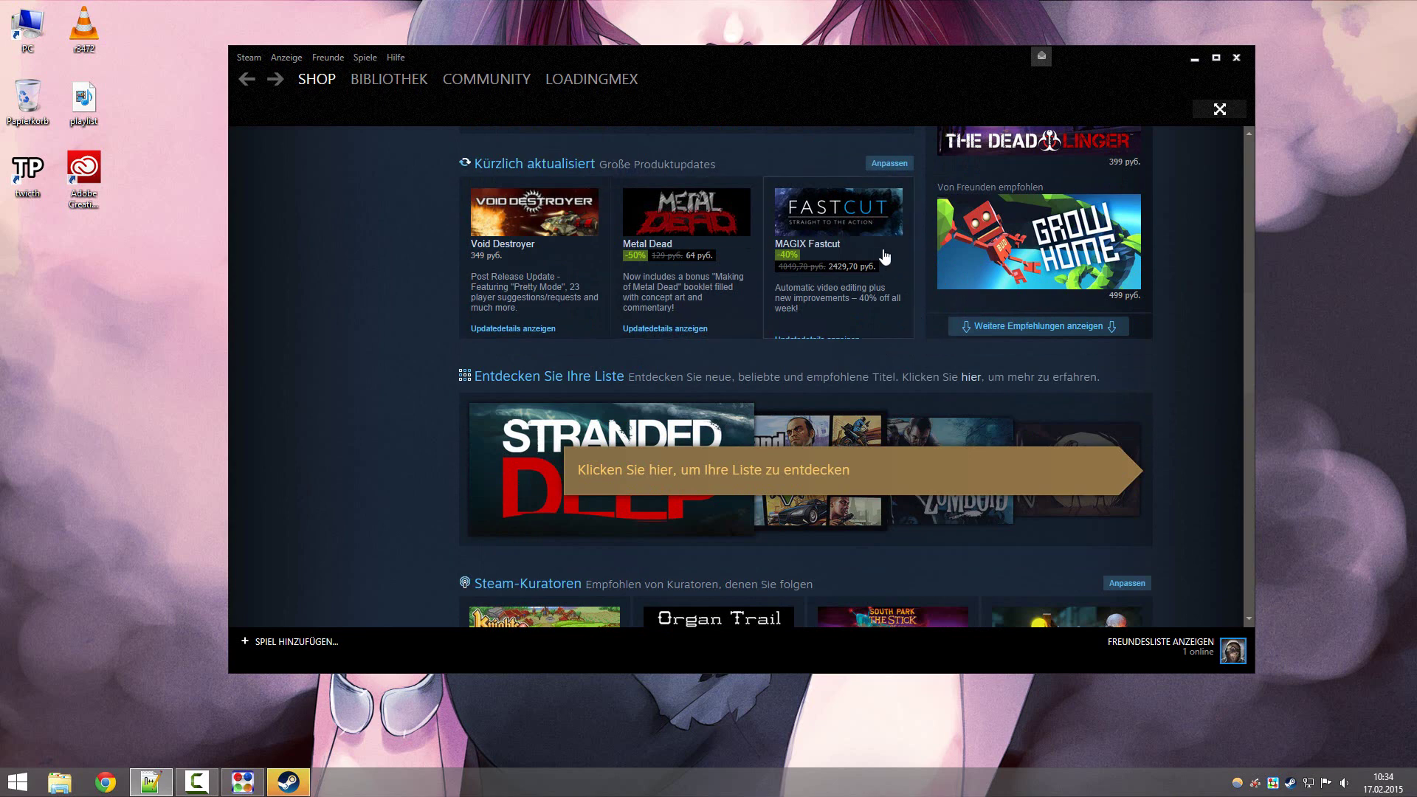
scroll(841, 285, up, 2)
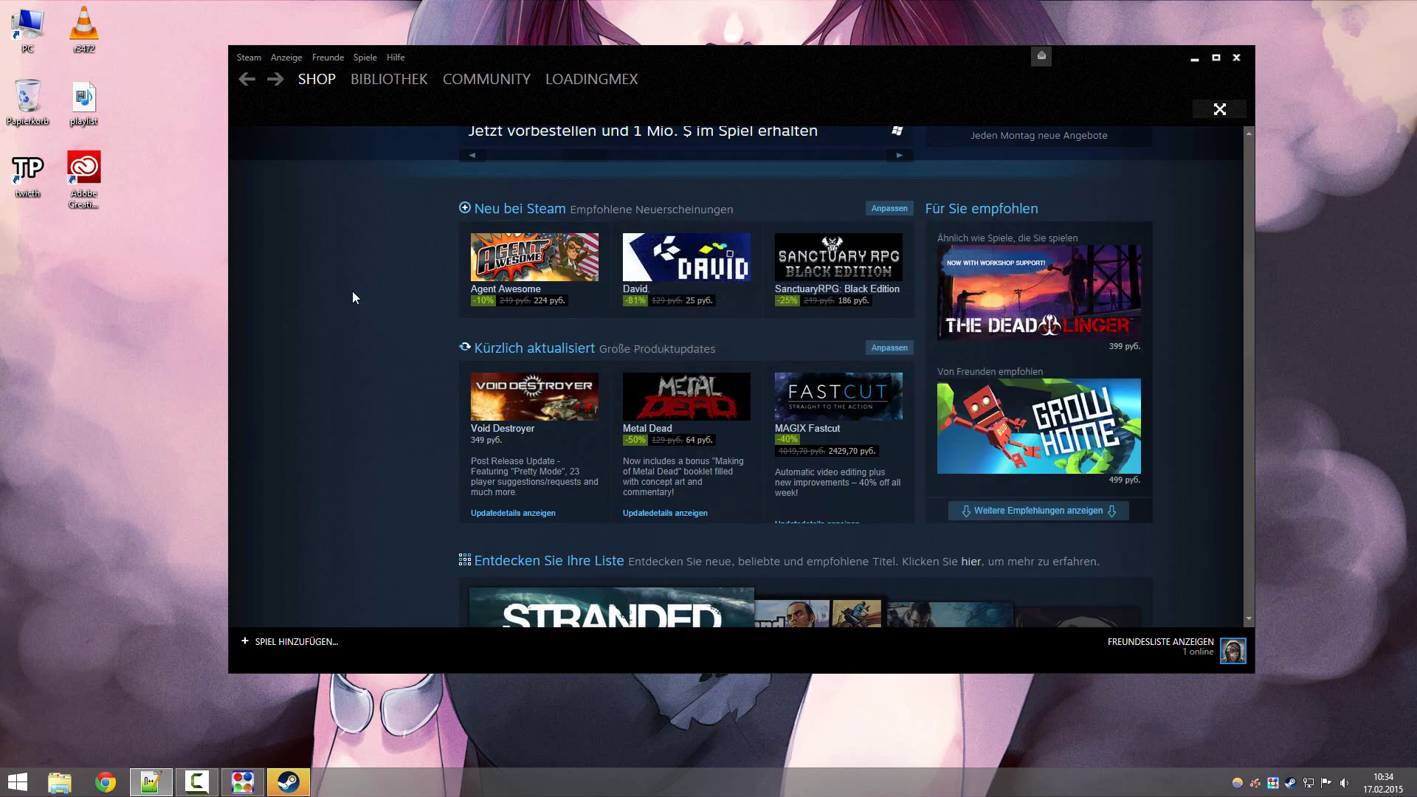
scroll(526, 294, up, 5)
scroll(503, 283, up, 2)
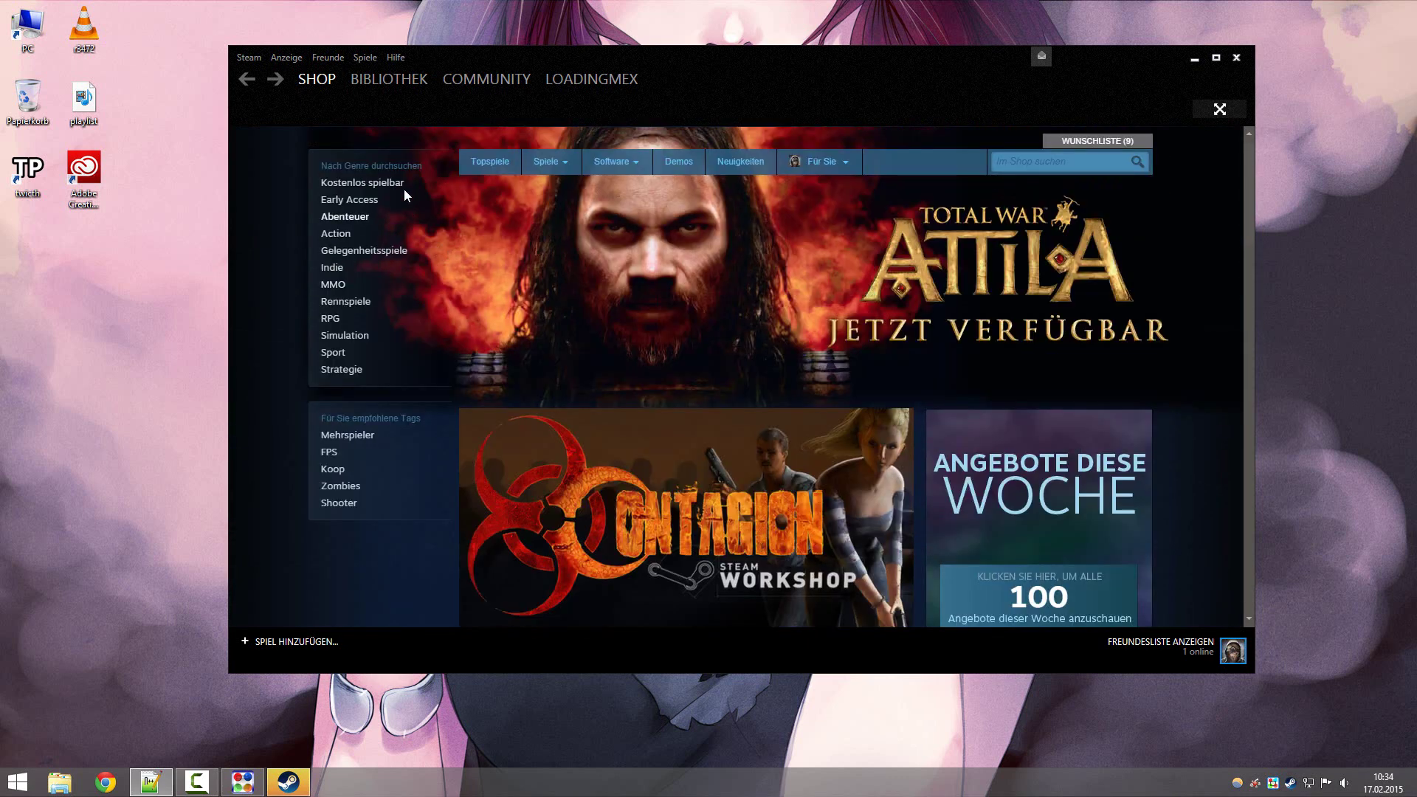
Open Dying Light in the Steam library, showing 10 hours played and 15/50 achievements.
click(399, 88)
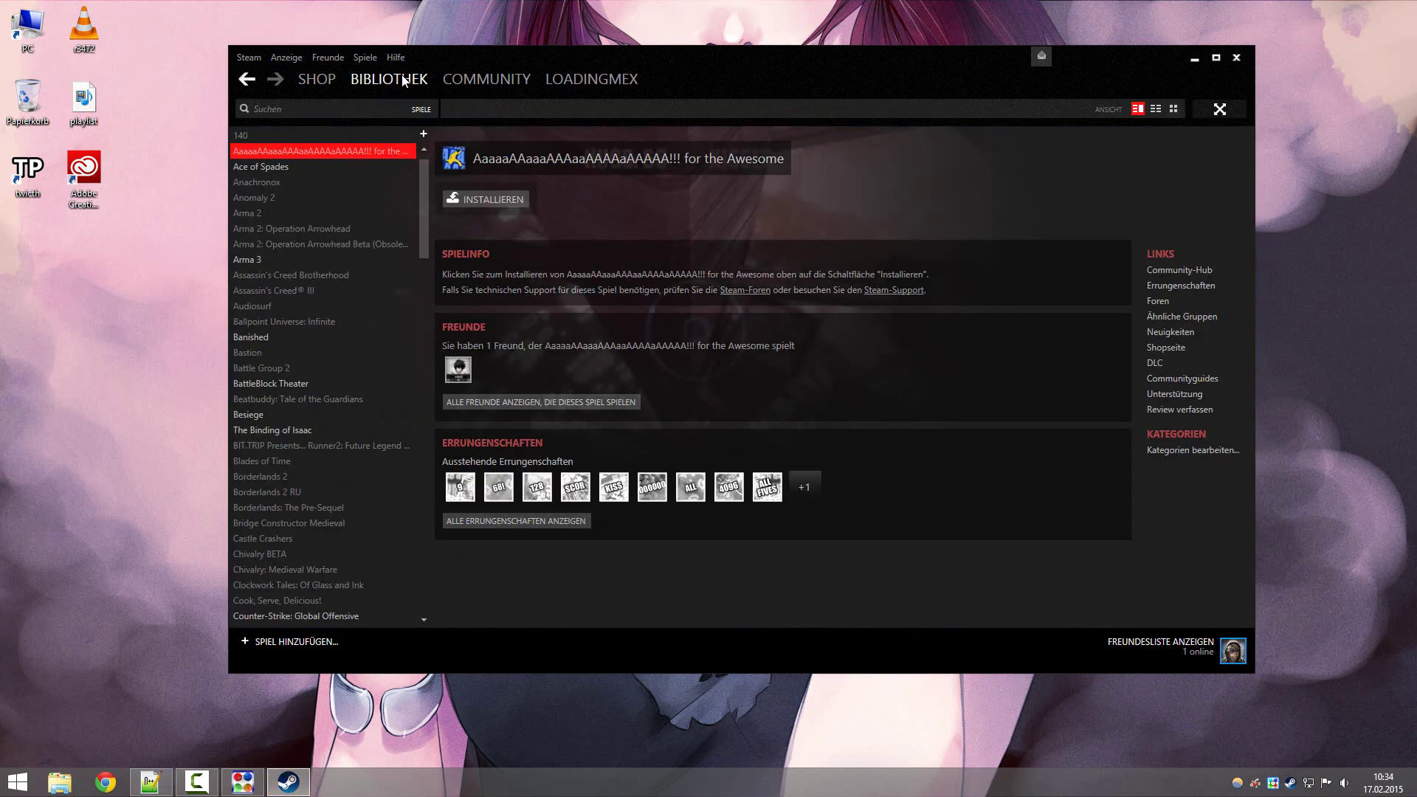
scroll(374, 211, down, 1)
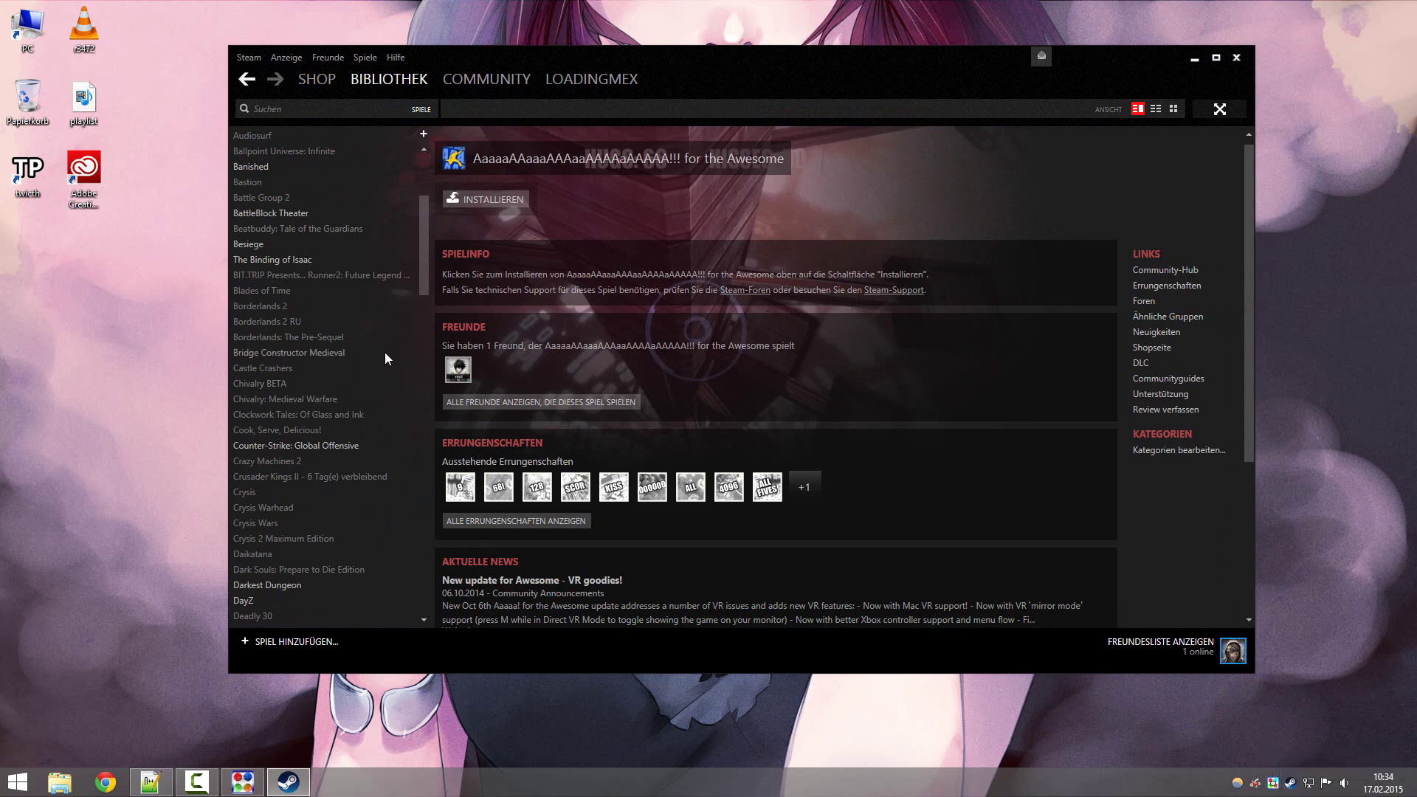
scroll(384, 351, down, 9)
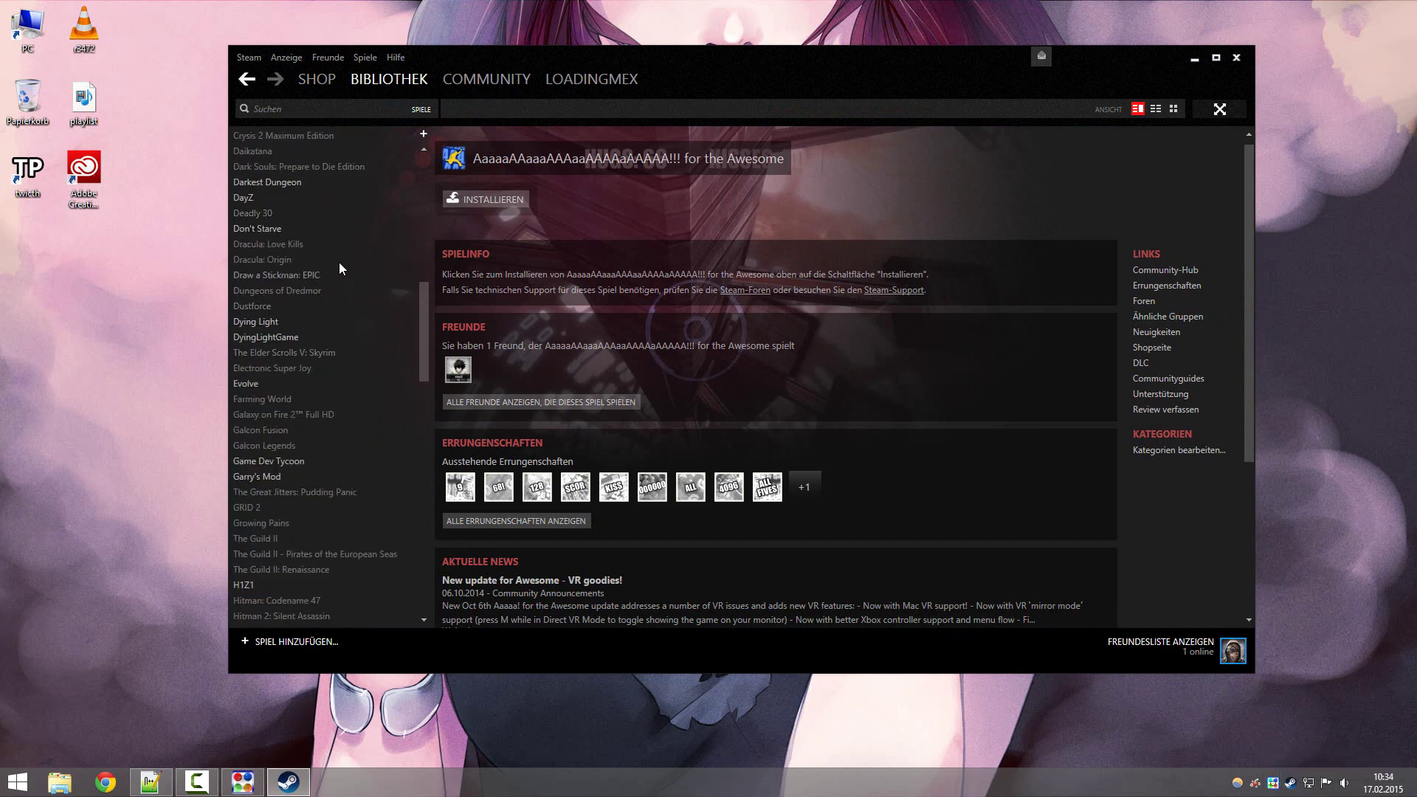
scroll(354, 255, down, 3)
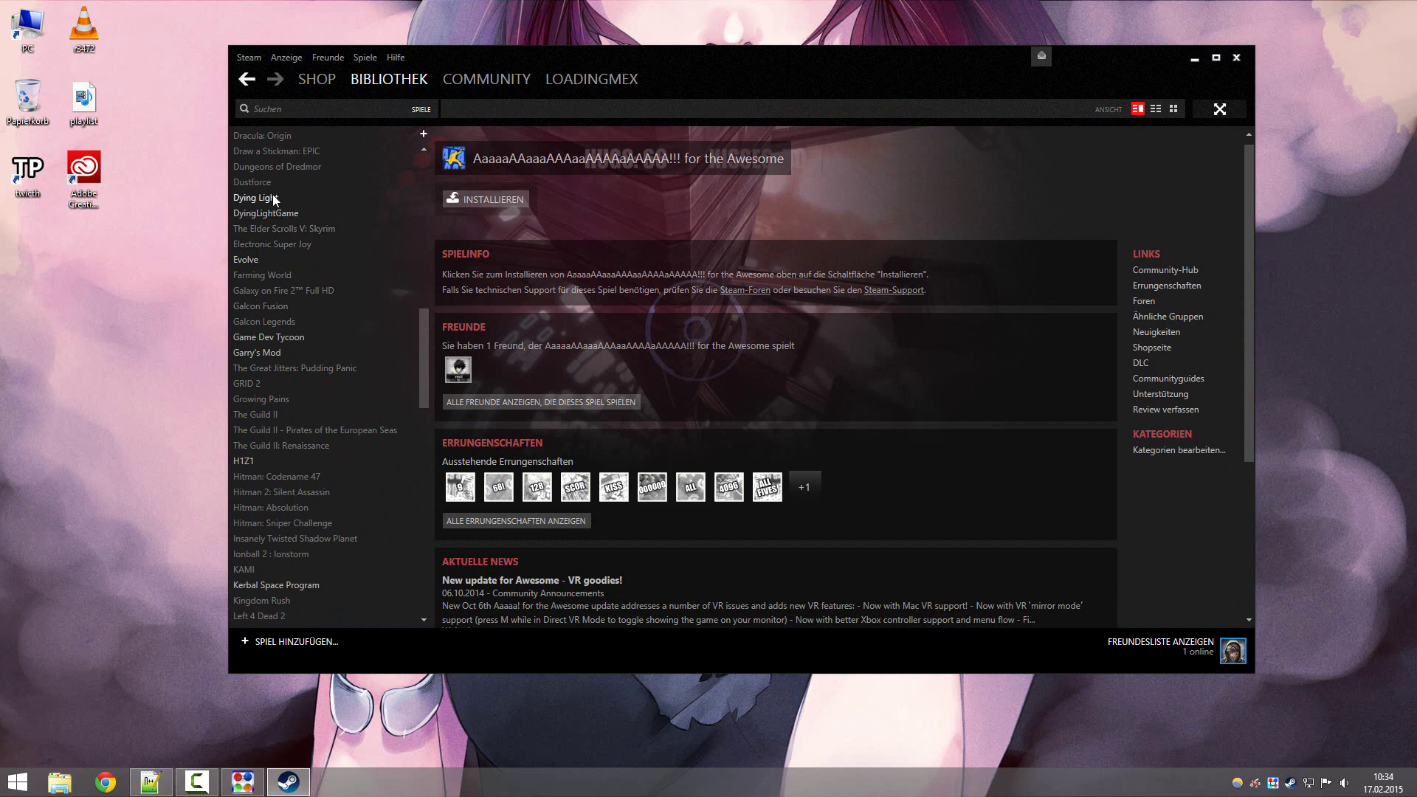
scroll(309, 274, up, 2)
click(277, 276)
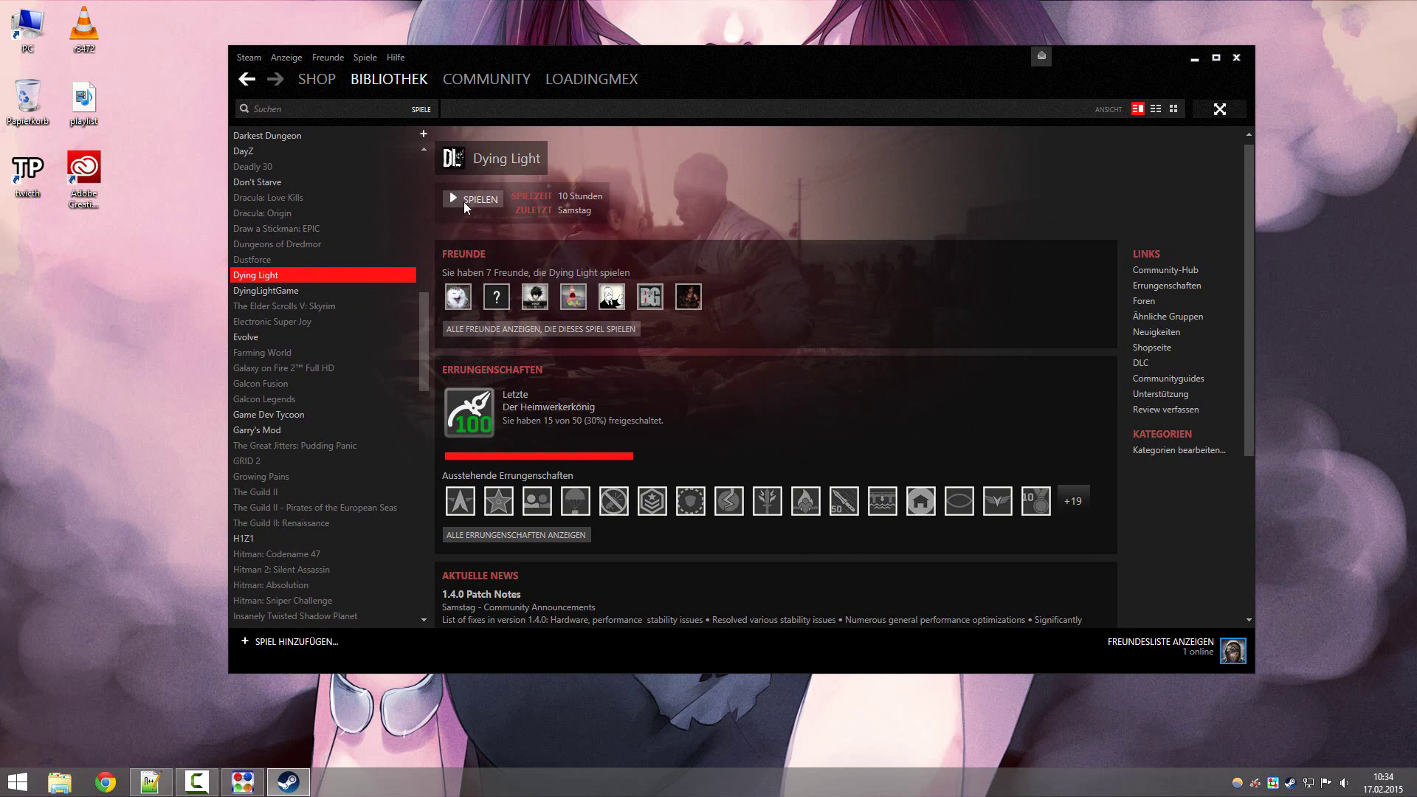
Launch Dying Light, then try closing its window from the taskbar.
click(463, 202)
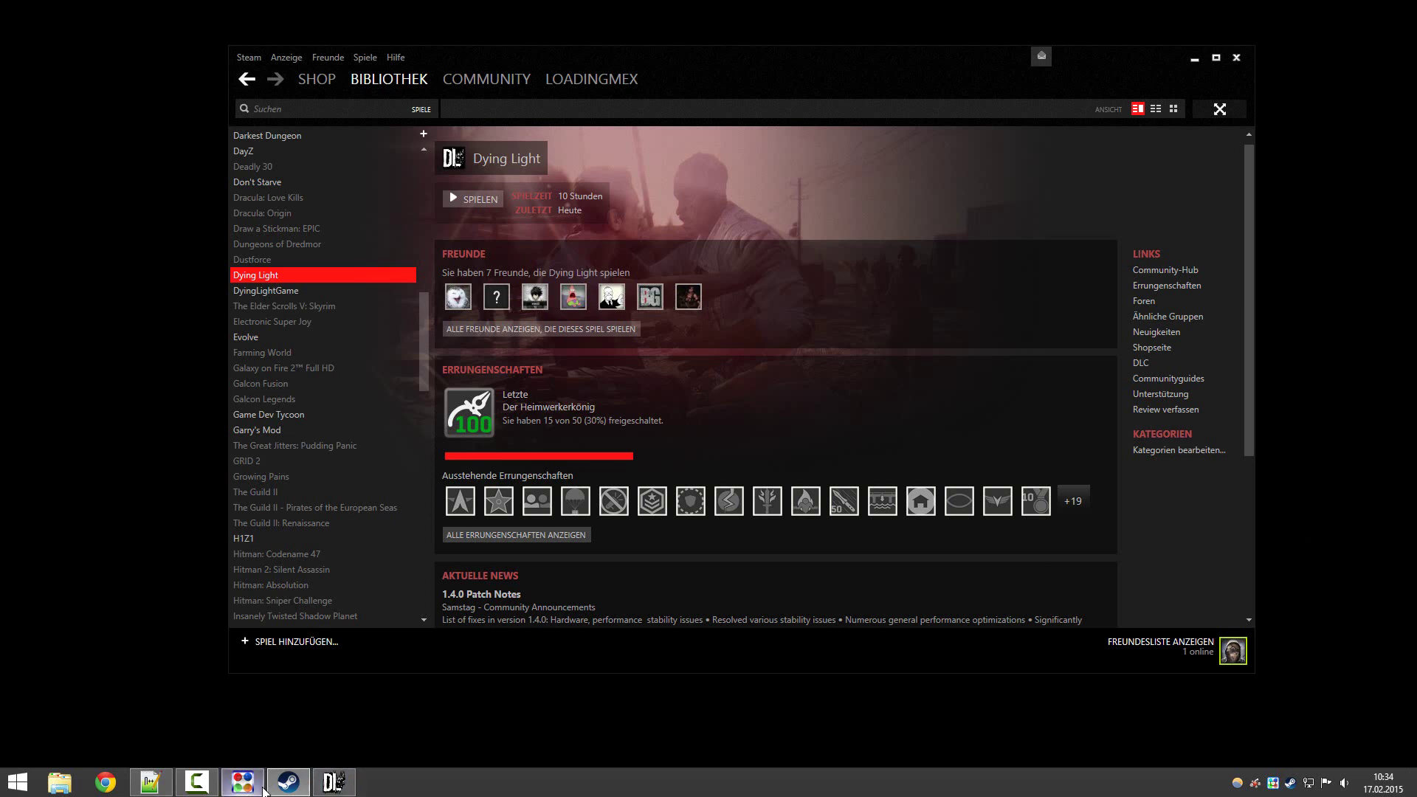
right_click(333, 782)
click(330, 754)
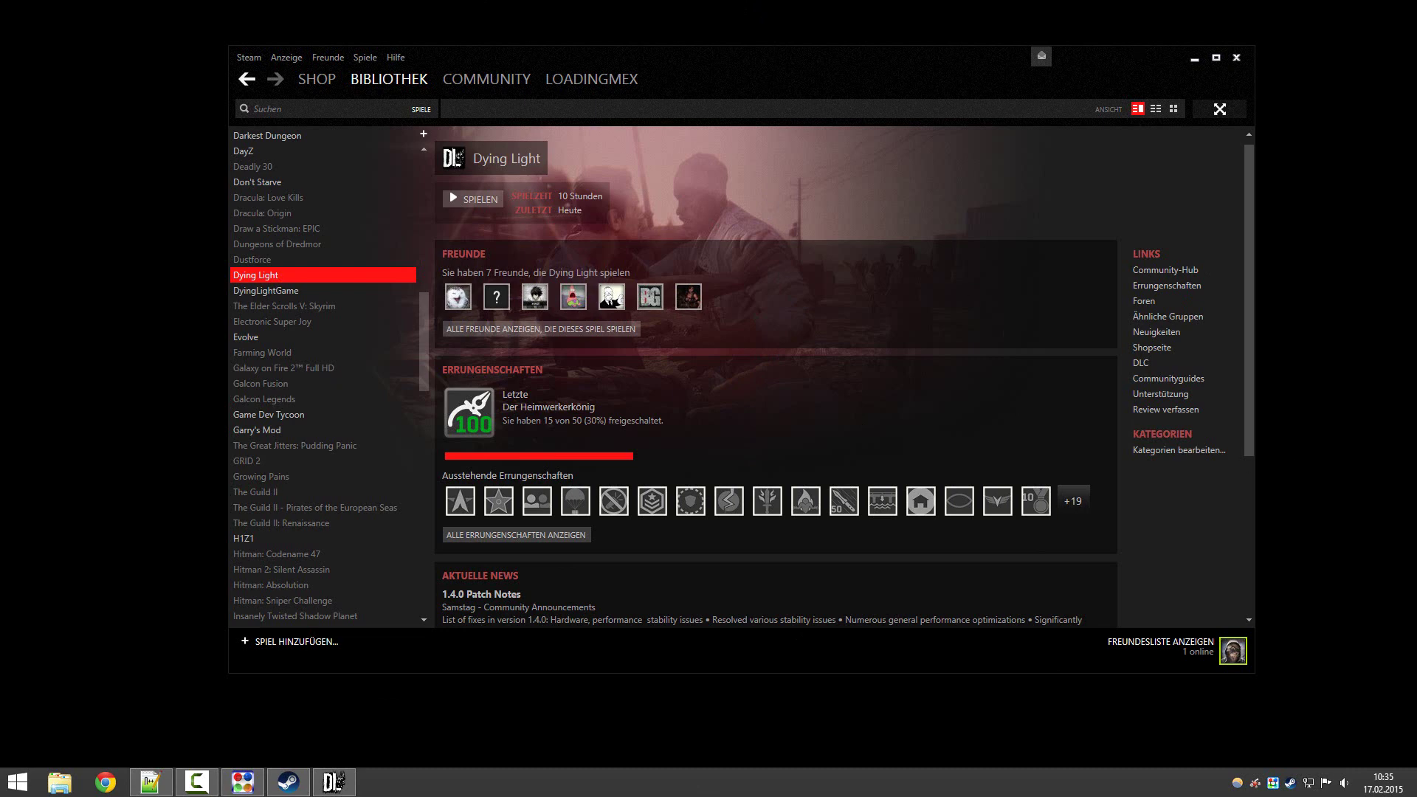
Force-end the DyingLight process from Task Manager's Prozesse tab with Task beenden.
key(ctrl+shift+Escape)
click(555, 90)
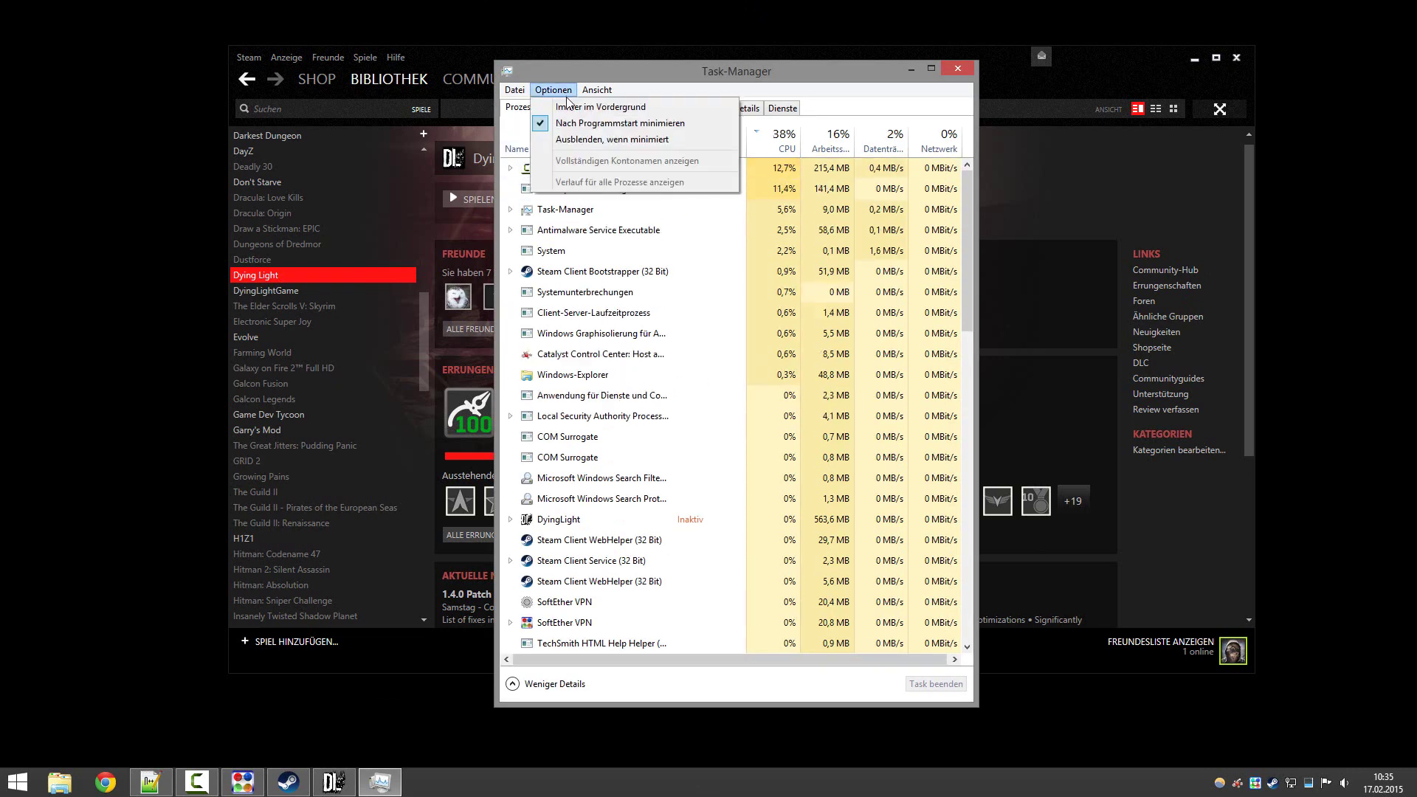
click(568, 106)
click(565, 108)
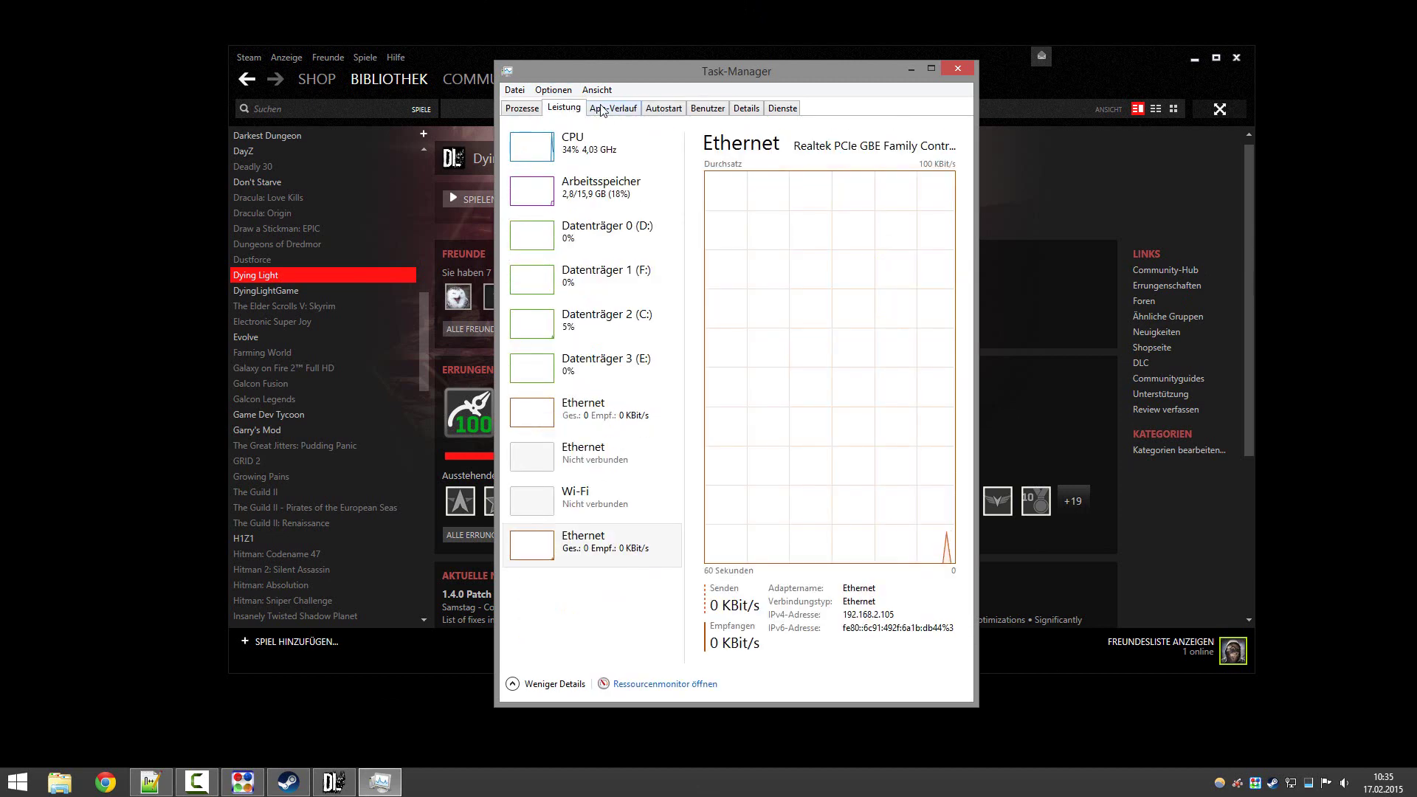
click(604, 110)
click(522, 109)
click(590, 217)
click(942, 684)
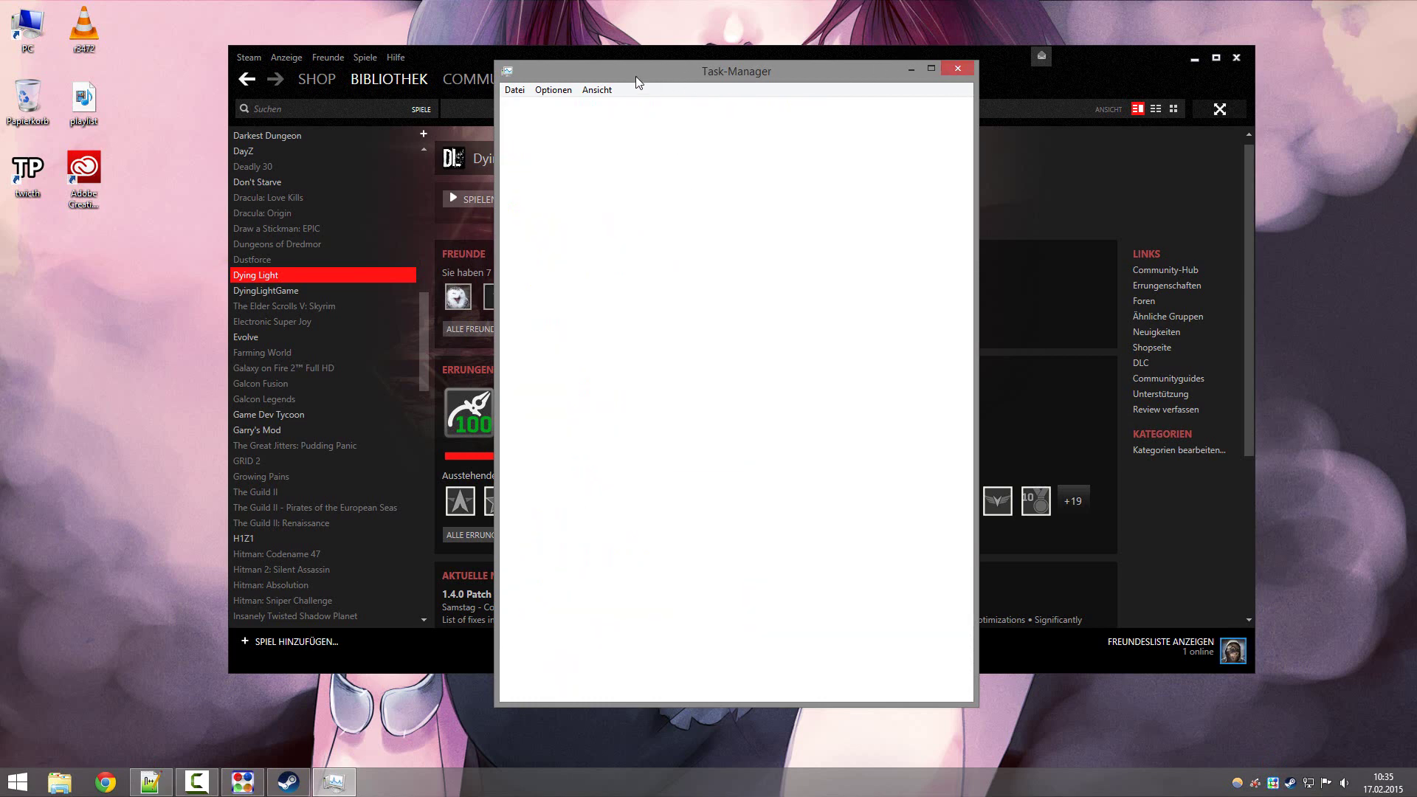
Create a Dying Light desktop shortcut via Desktopverknüpfung erstellen, confirm it, and minimize Steam.
right_click(271, 289)
right_click(267, 277)
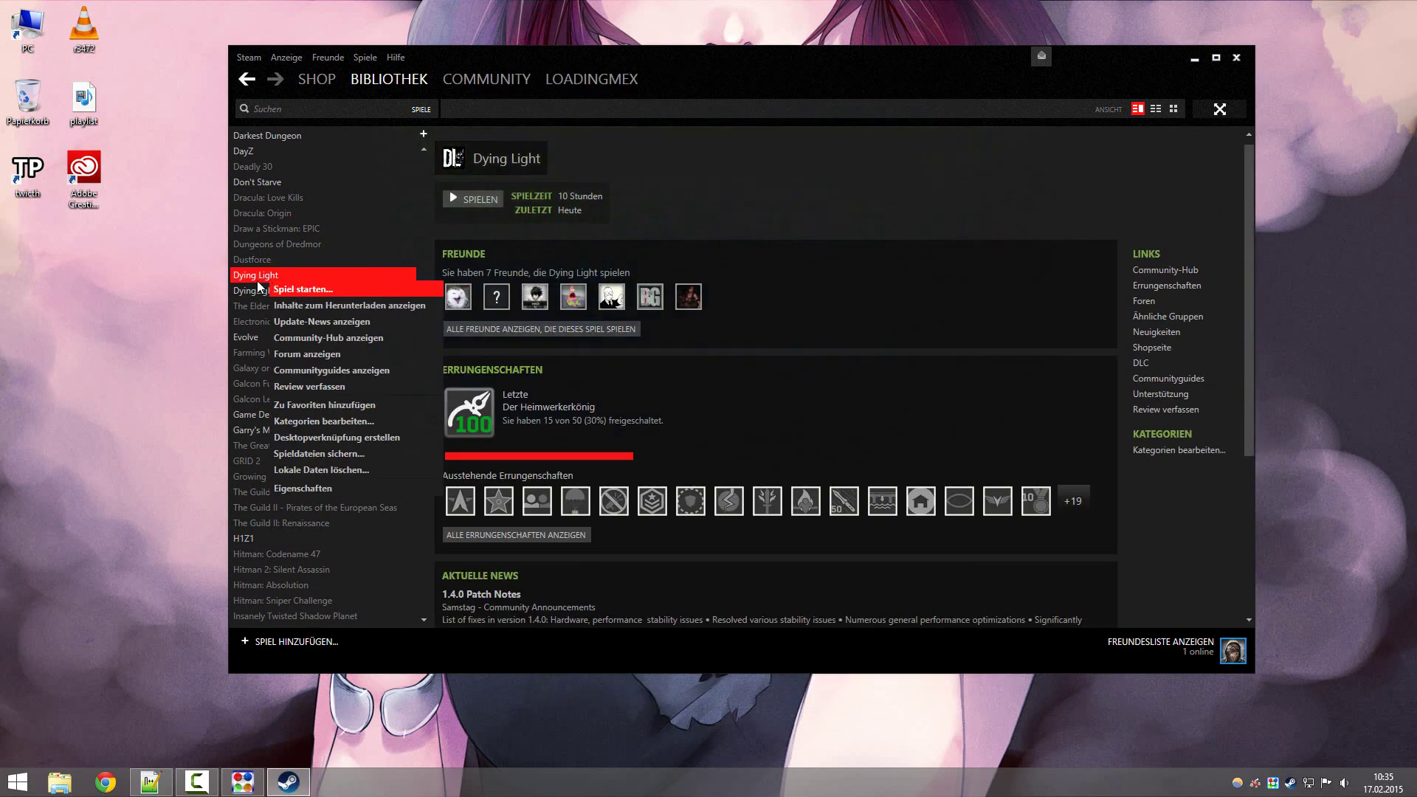
click(250, 278)
right_click(263, 276)
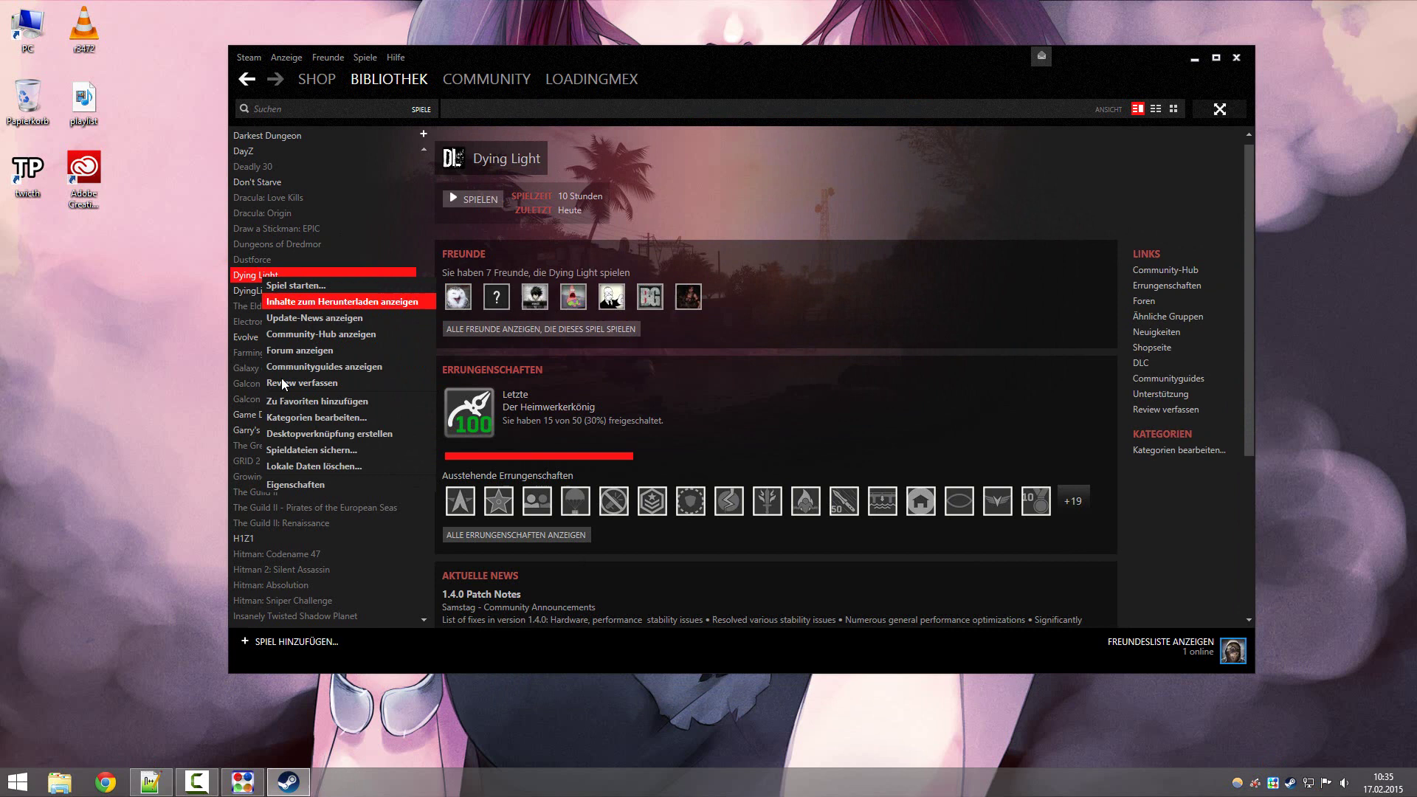
click(341, 440)
click(697, 410)
right_click(282, 276)
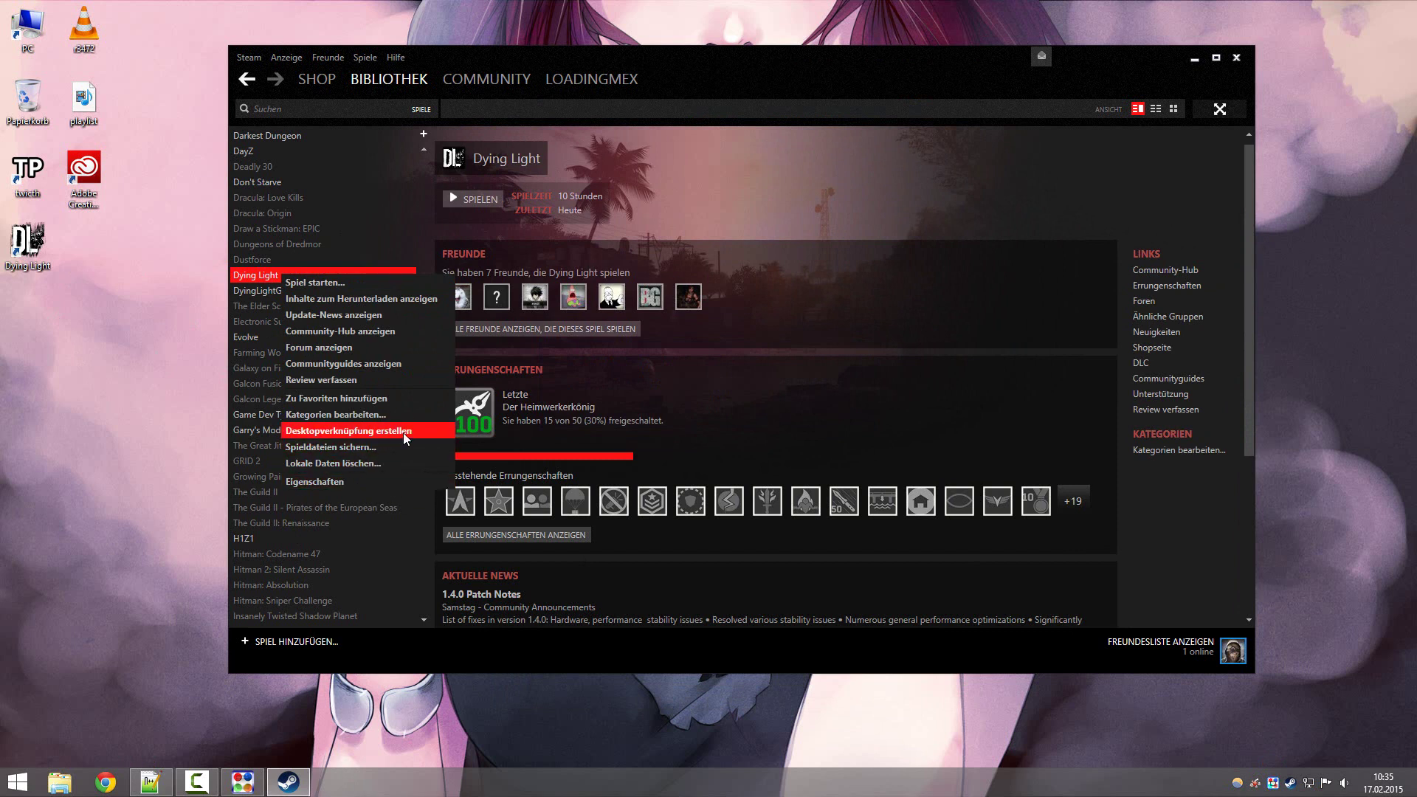
click(184, 362)
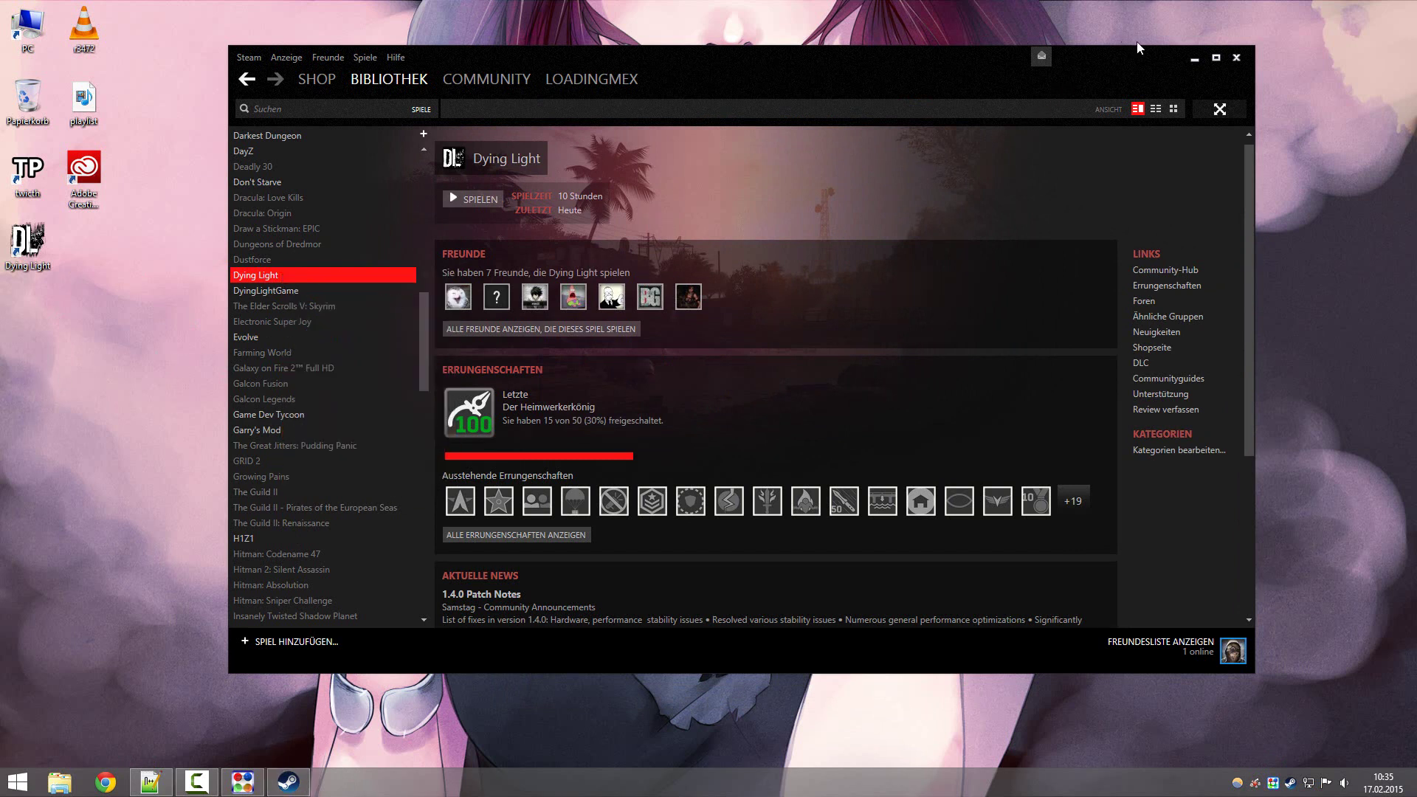
click(1195, 59)
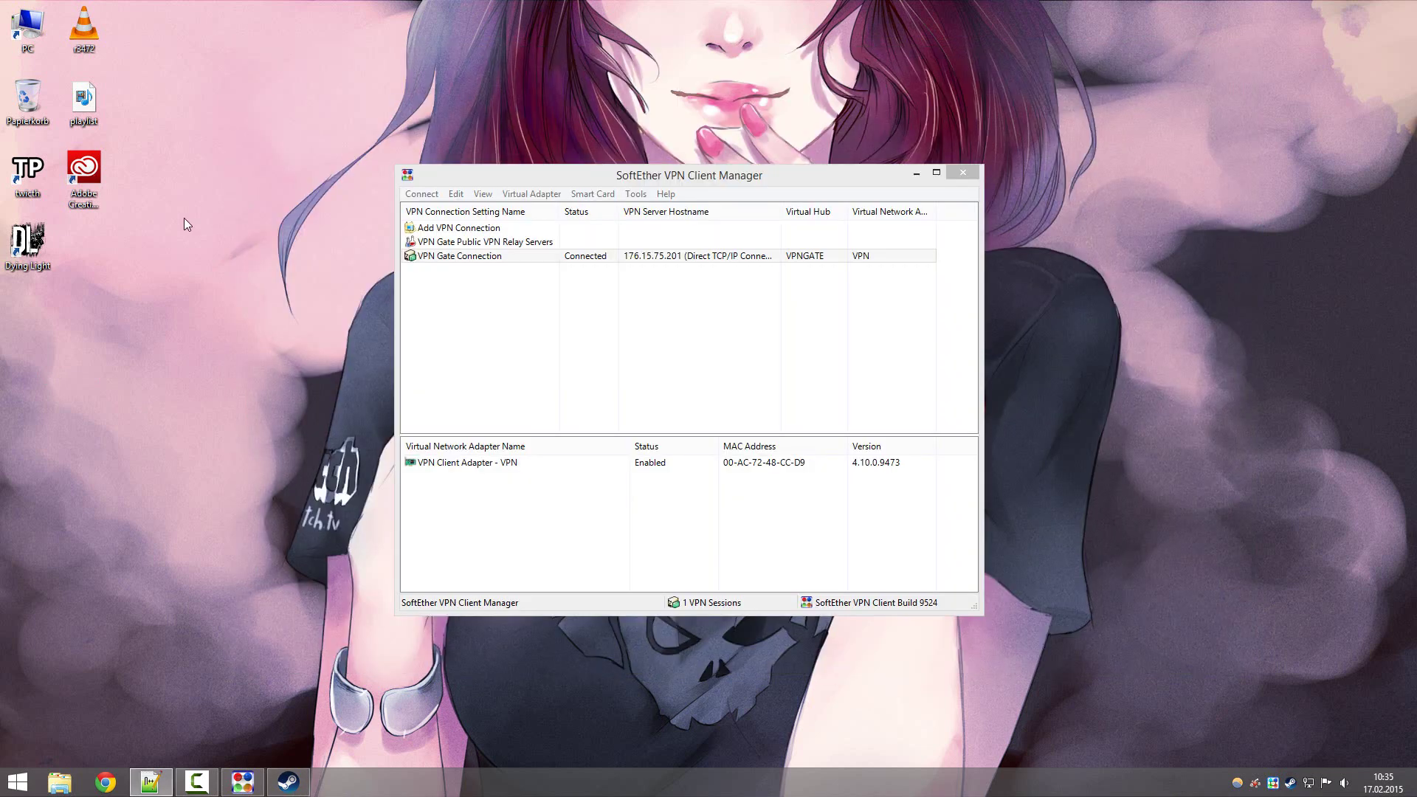
right_click(53, 254)
click(116, 413)
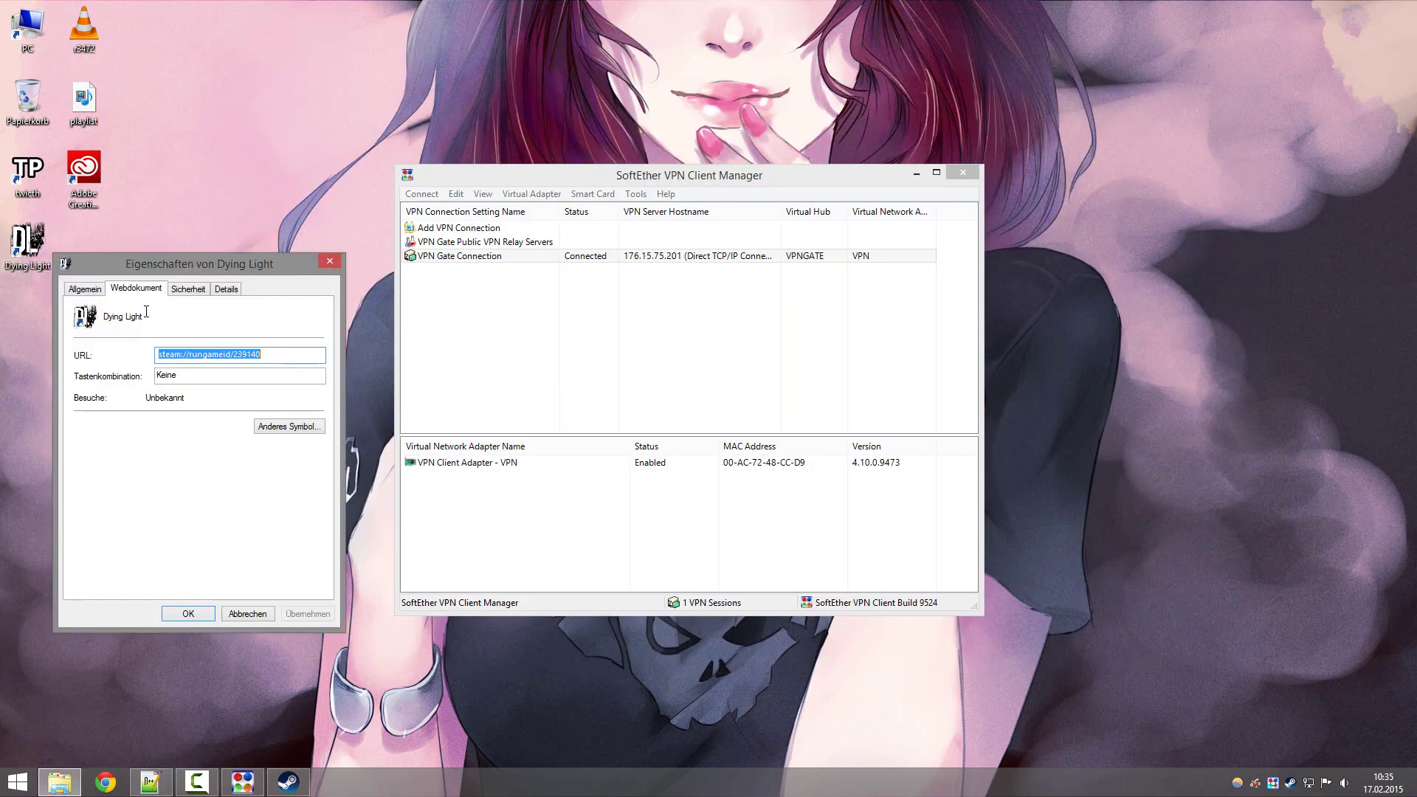
drag(140, 272, 208, 225)
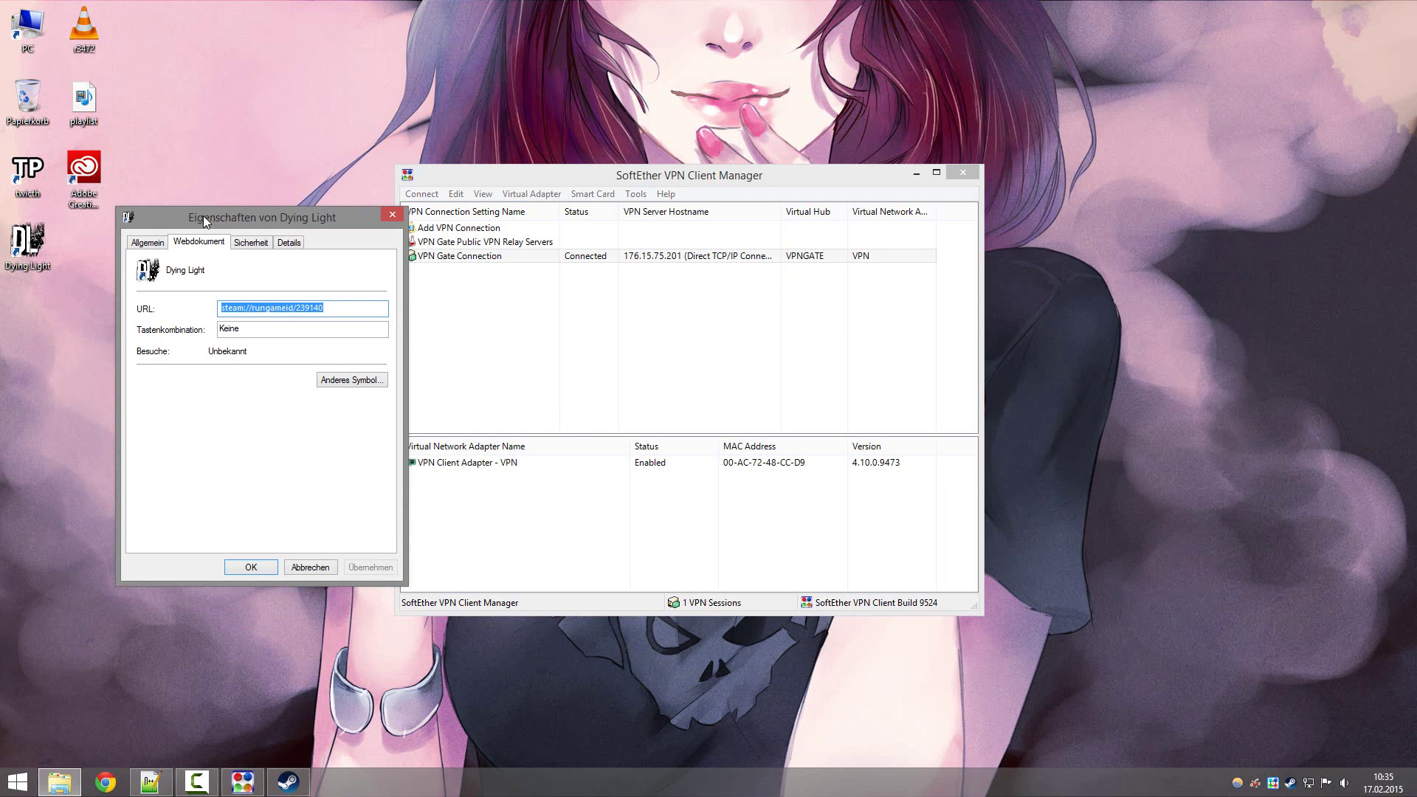
drag(329, 306, 296, 310)
drag(313, 218, 299, 182)
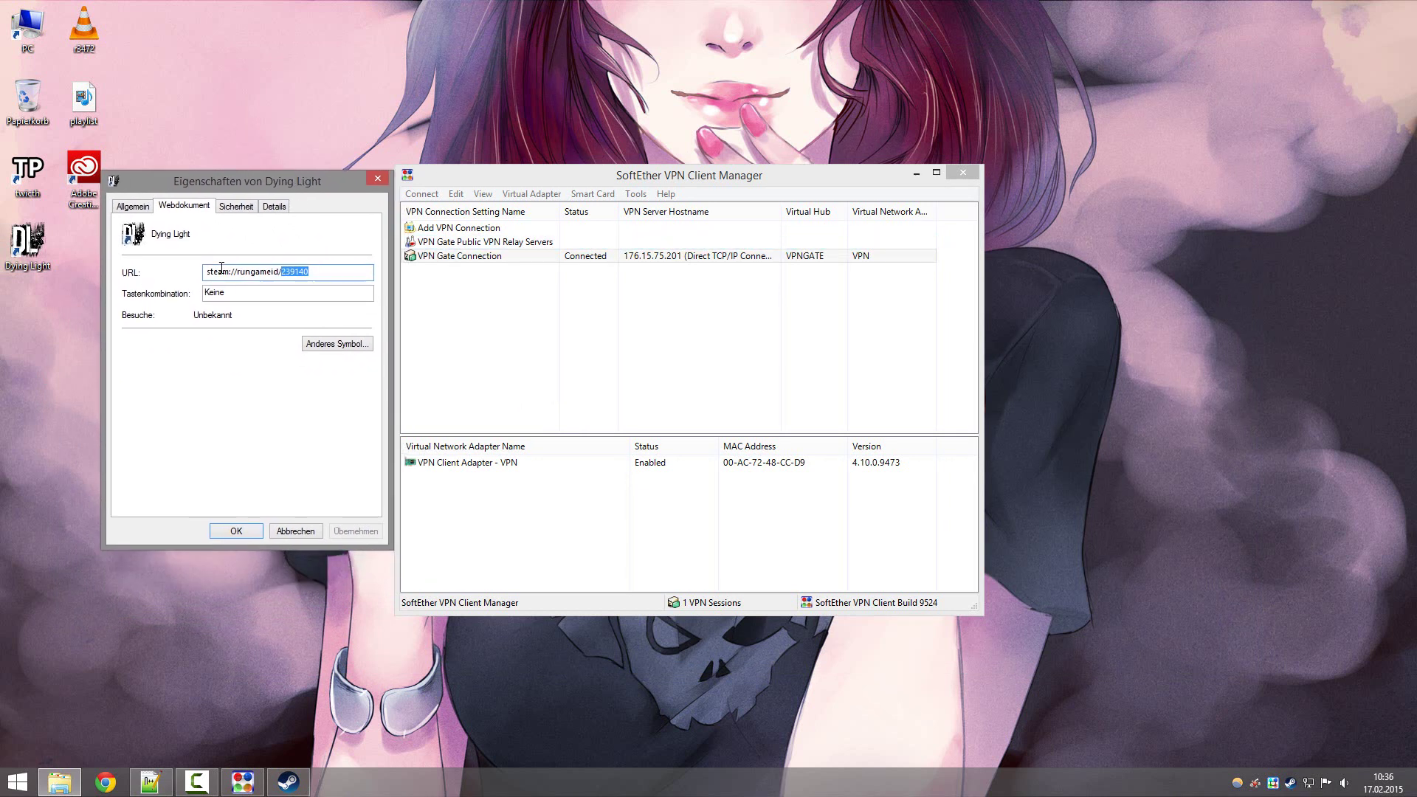
drag(313, 274, 279, 273)
Bring the Notepad++ checklist forward, enlarge it, and highlight the desktop-shortcut and steam_appid steps.
click(378, 181)
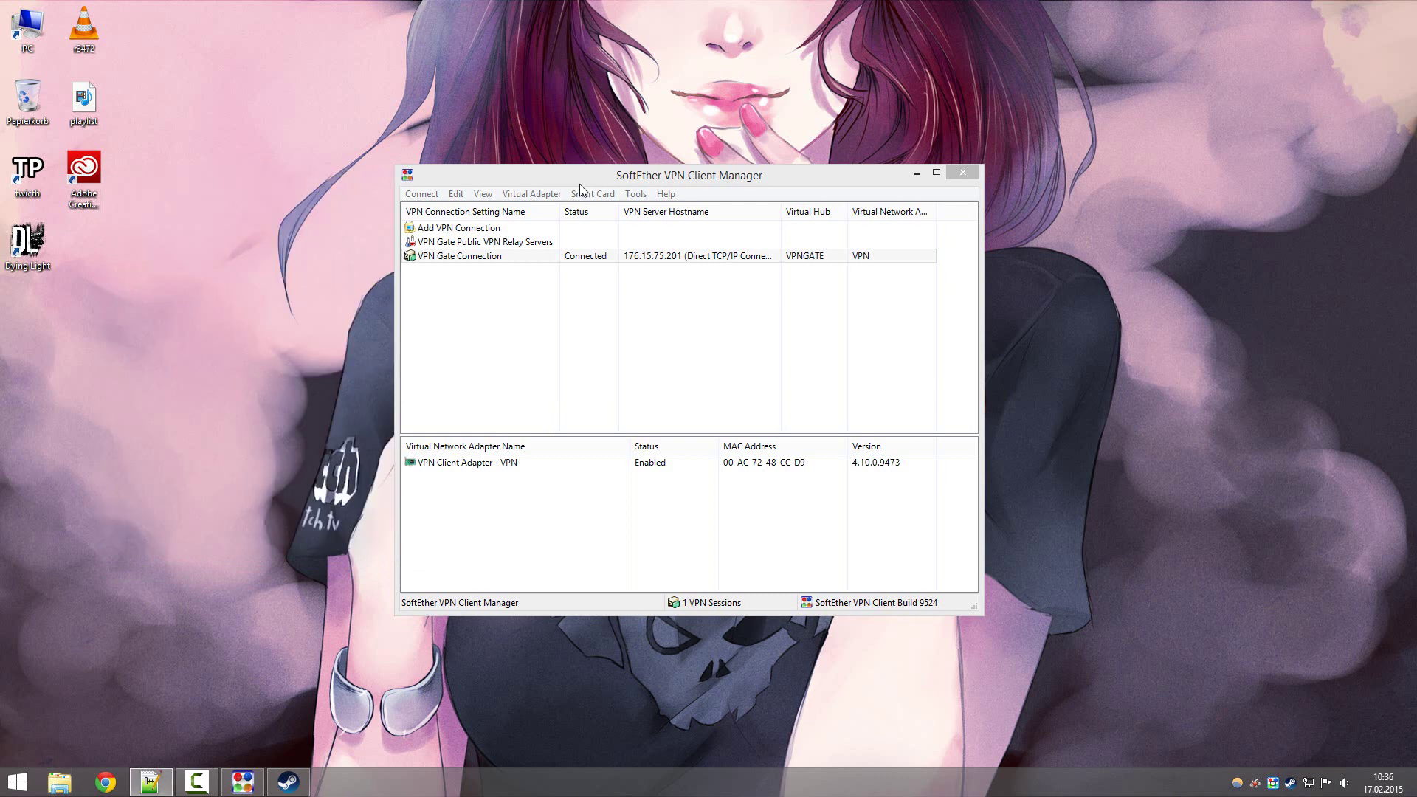
drag(854, 184, 888, 142)
key(alt+Tab)
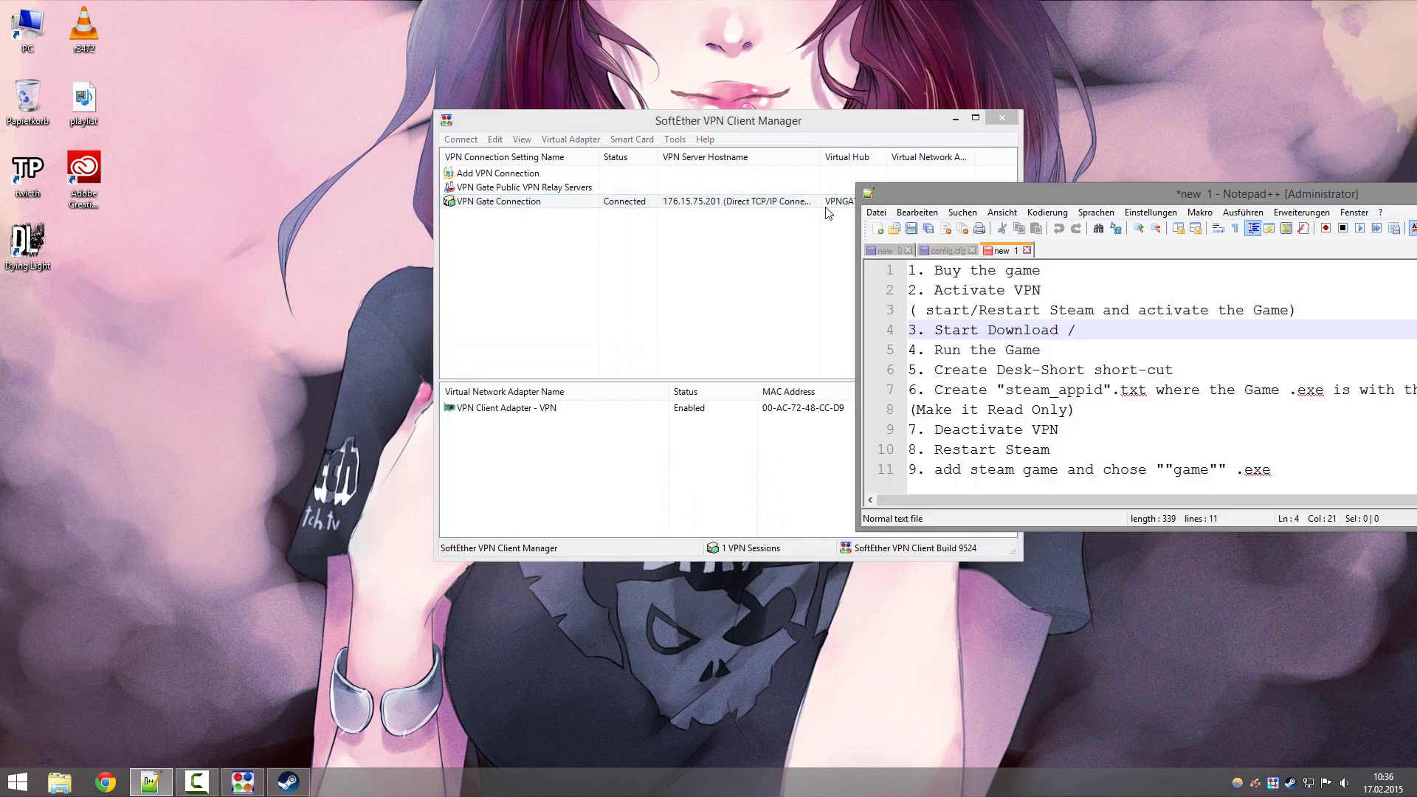
drag(1044, 189, 562, 134)
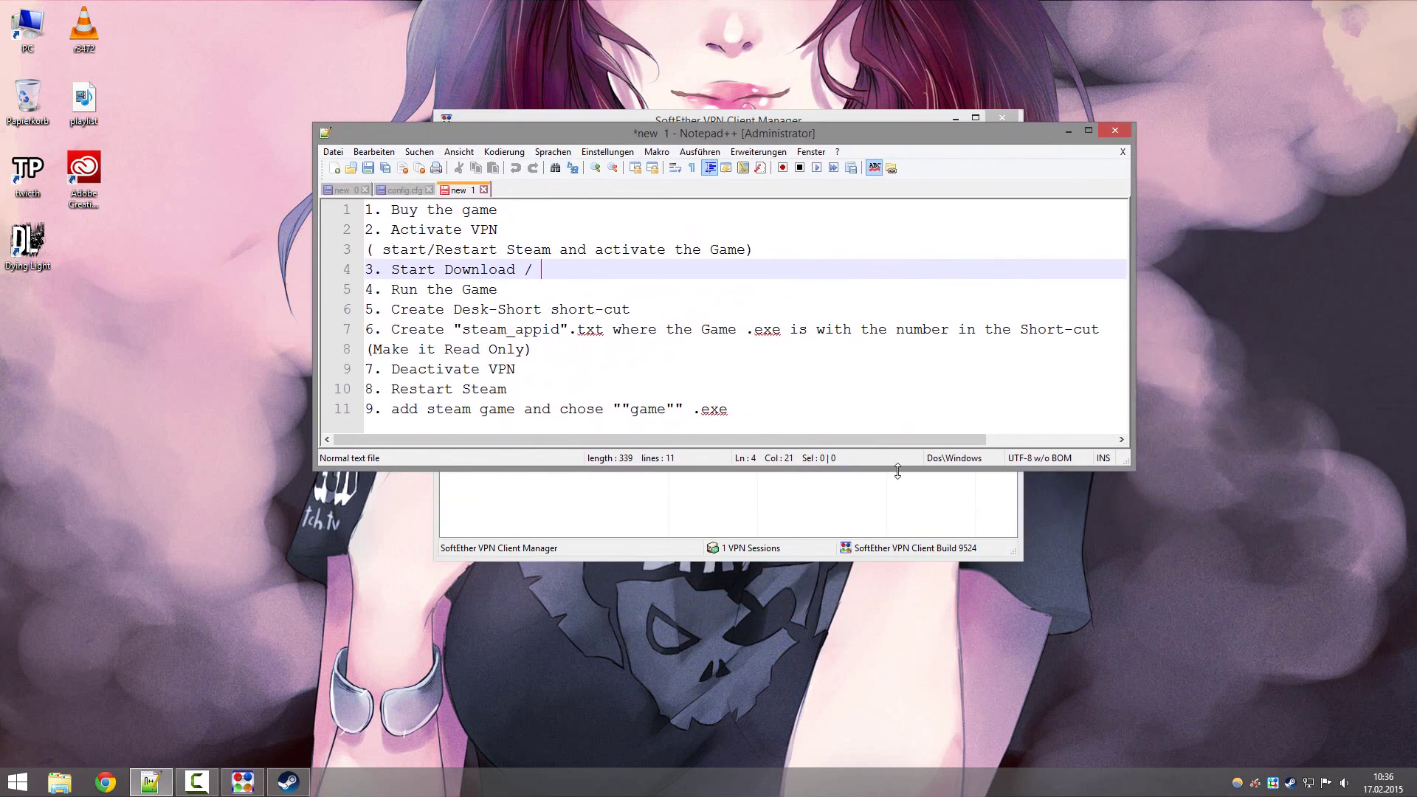
drag(897, 472, 904, 508)
drag(428, 309, 551, 310)
drag(419, 329, 506, 329)
click(631, 366)
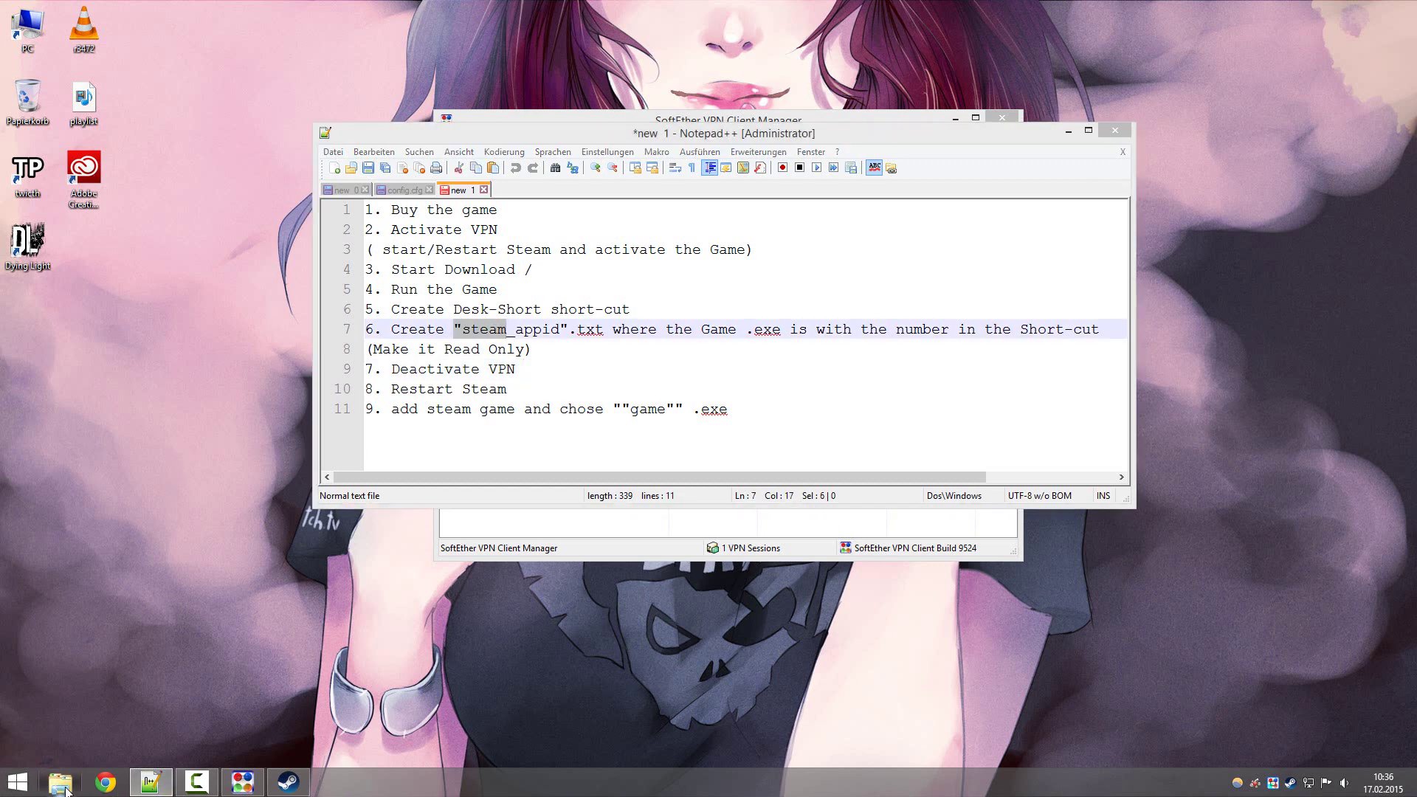
Browse in Explorer to E:\Steam\SteamApps\common\Dying Light.
click(62, 783)
double_click(900, 279)
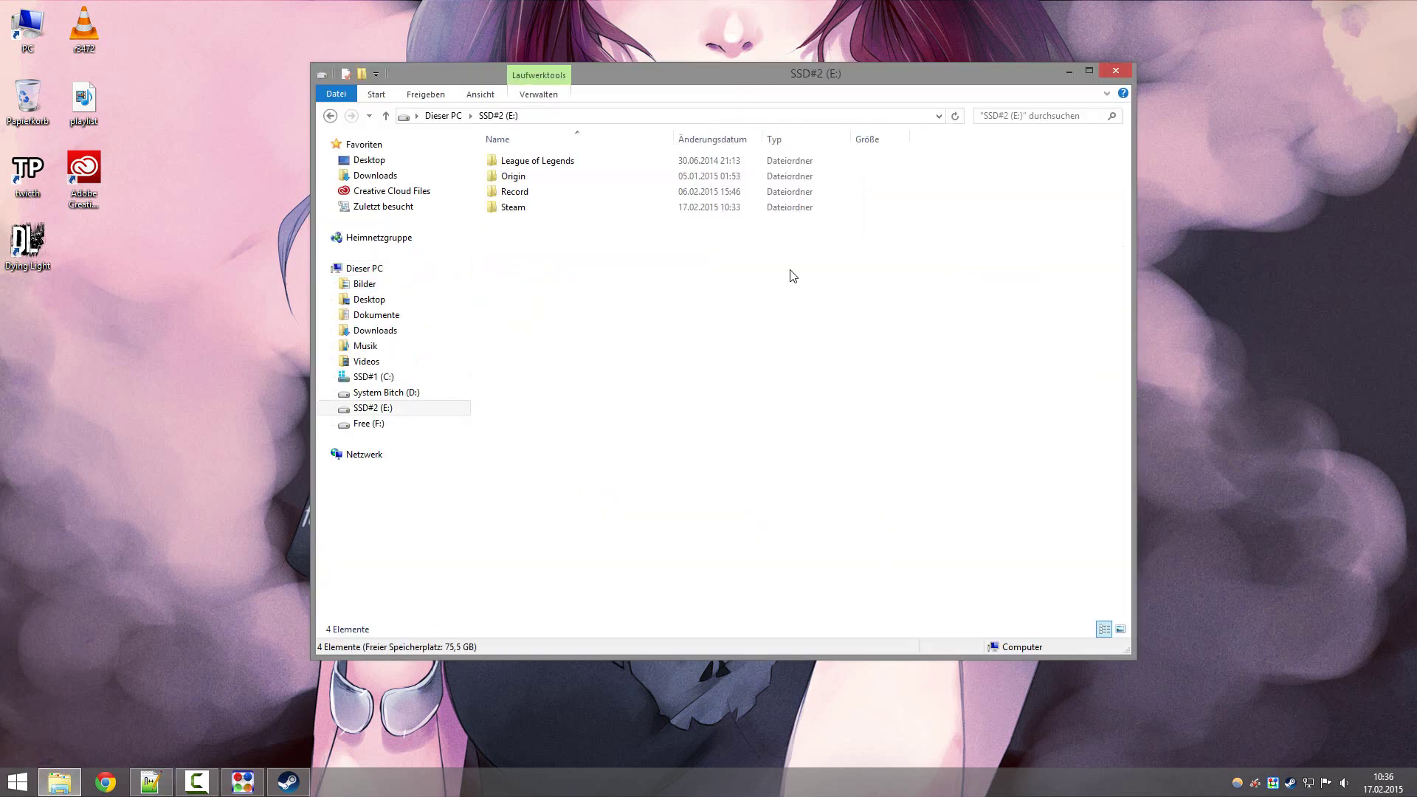
double_click(582, 207)
scroll(535, 439, down, 1)
double_click(526, 404)
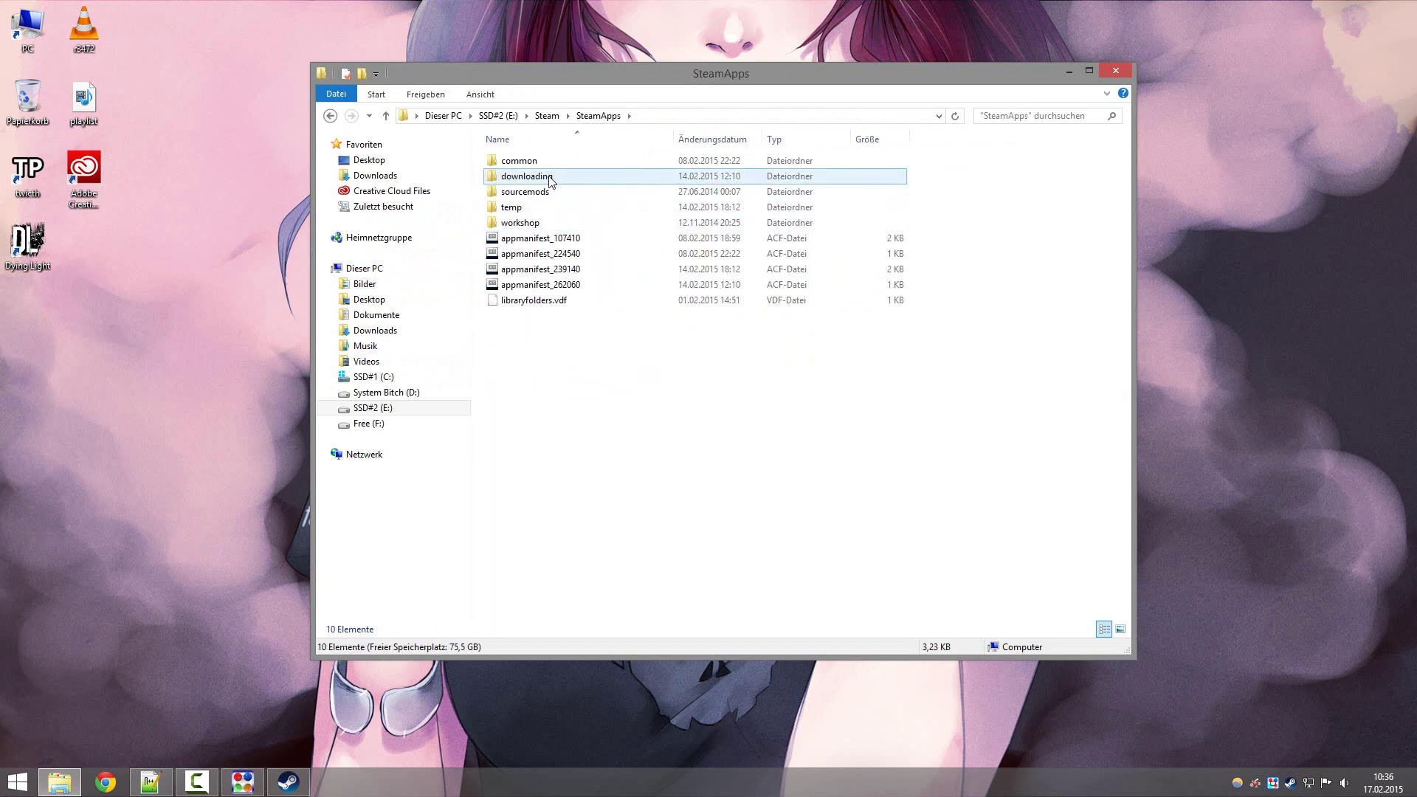
double_click(521, 160)
double_click(555, 240)
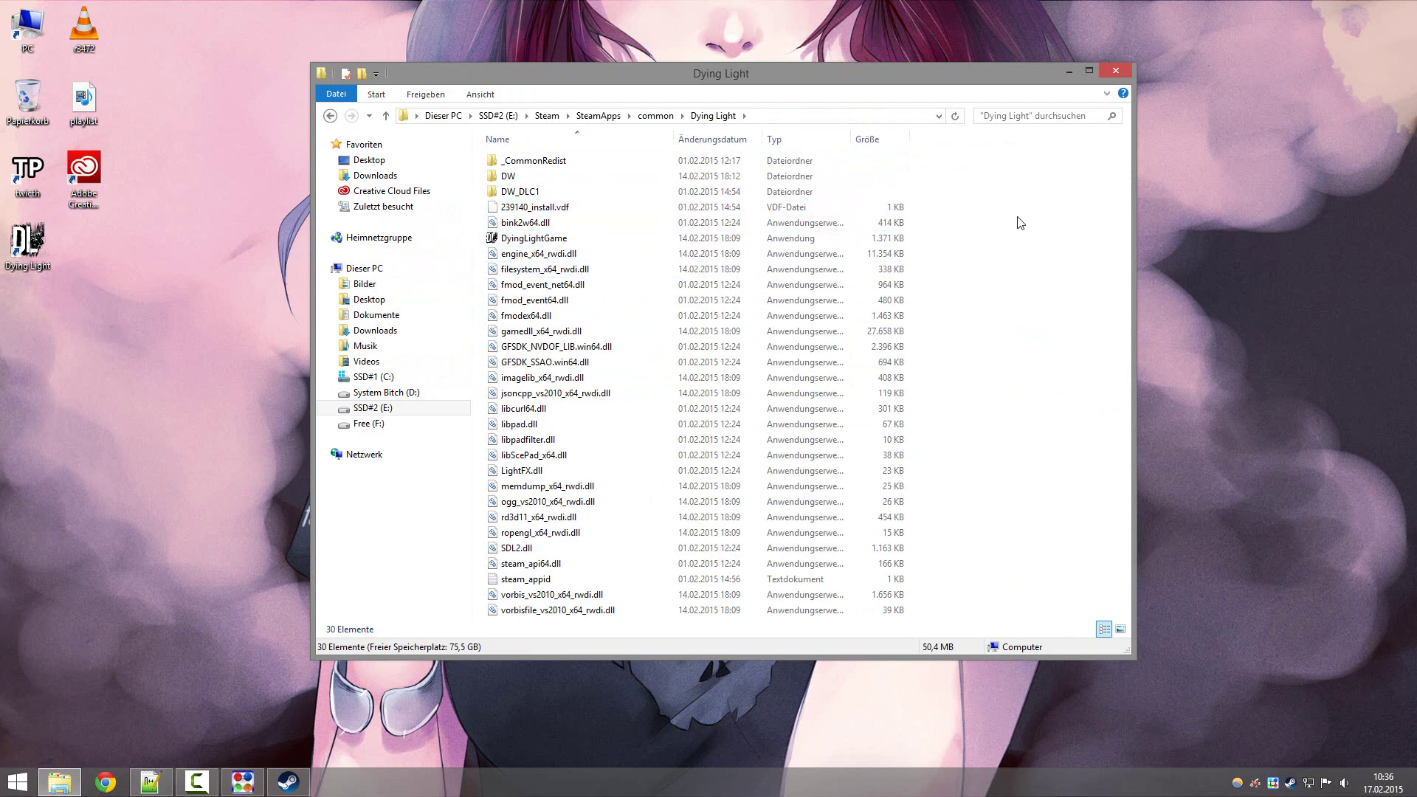
Point out the DyingLightGame executable and the existing steam_appid file in the folder.
click(776, 379)
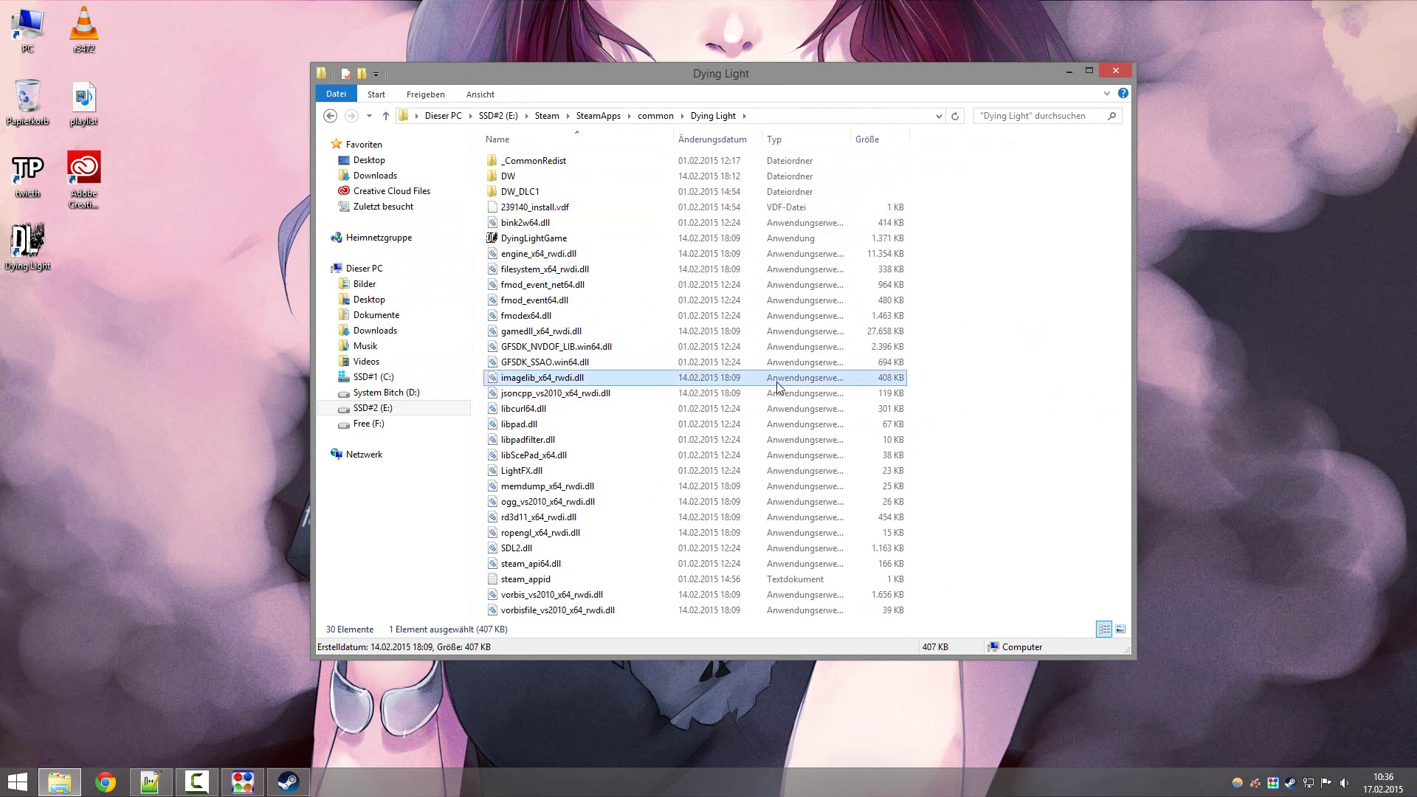
click(530, 241)
click(975, 231)
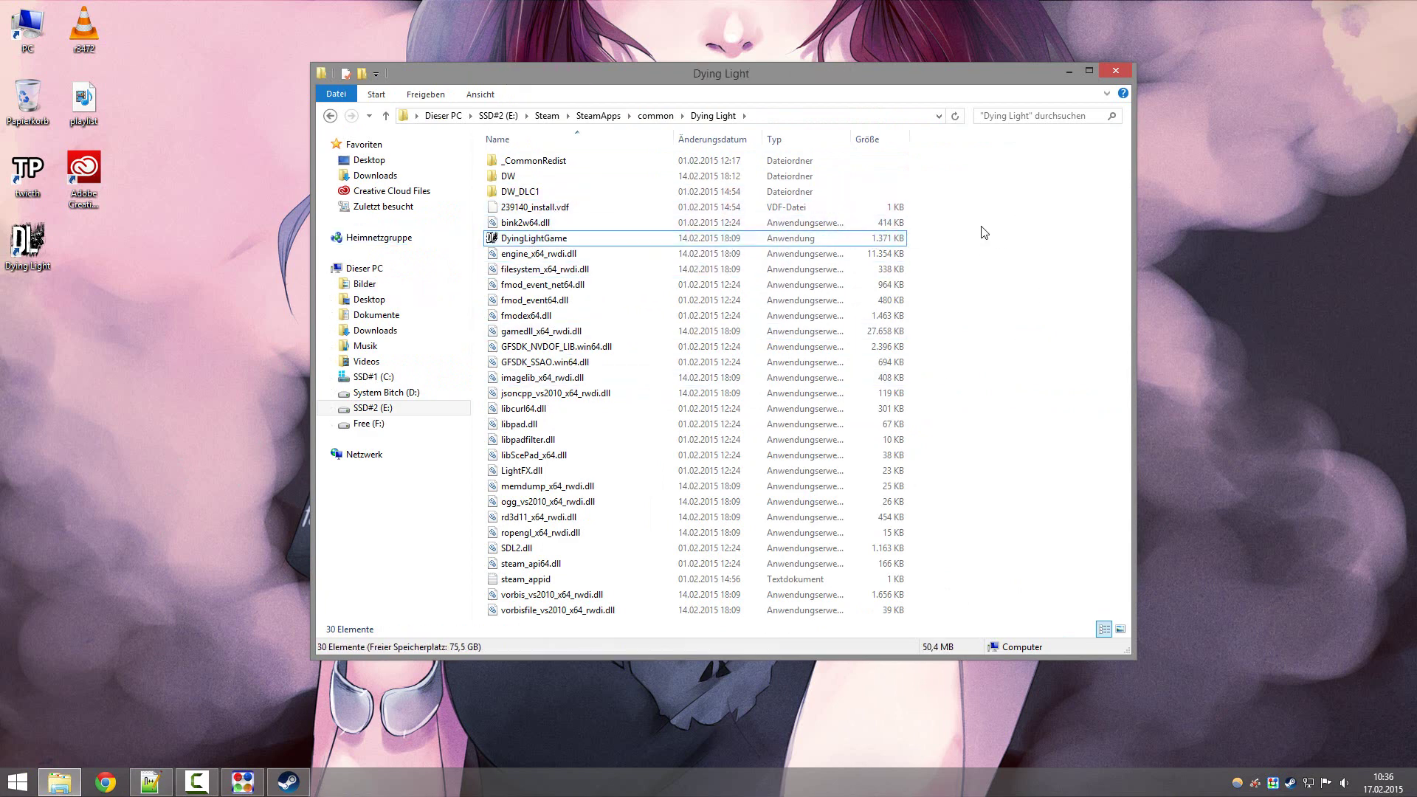
click(611, 583)
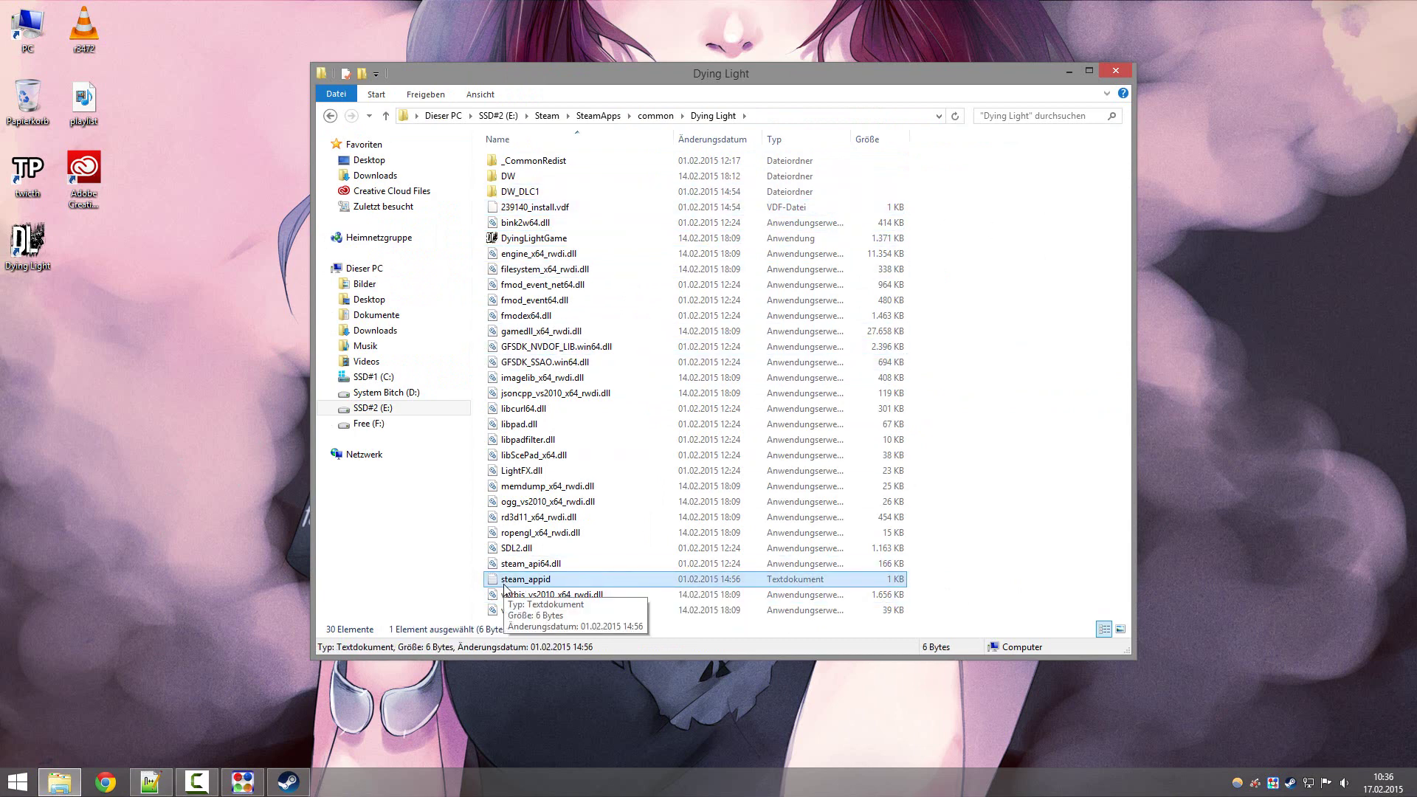
mouse_move(167, 788)
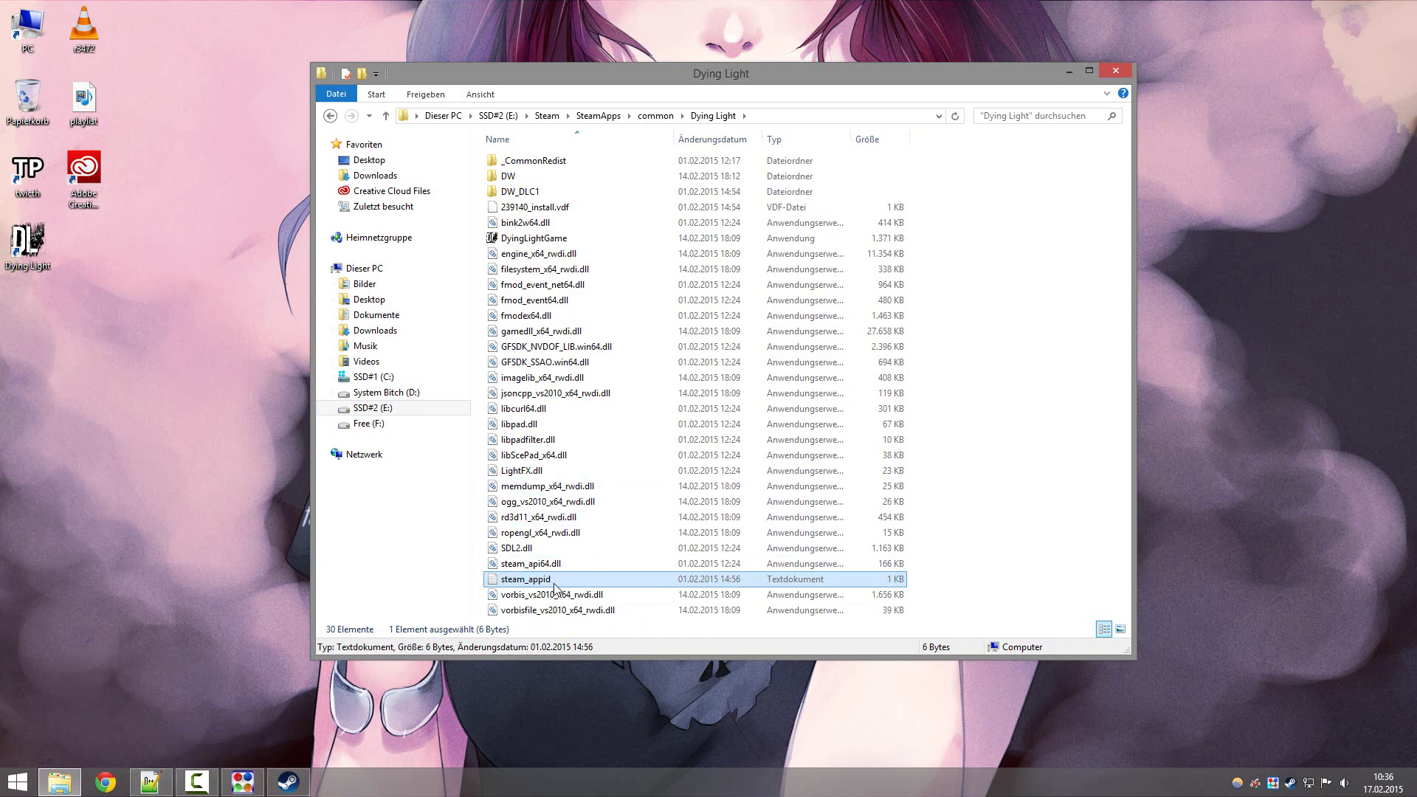
click(1047, 535)
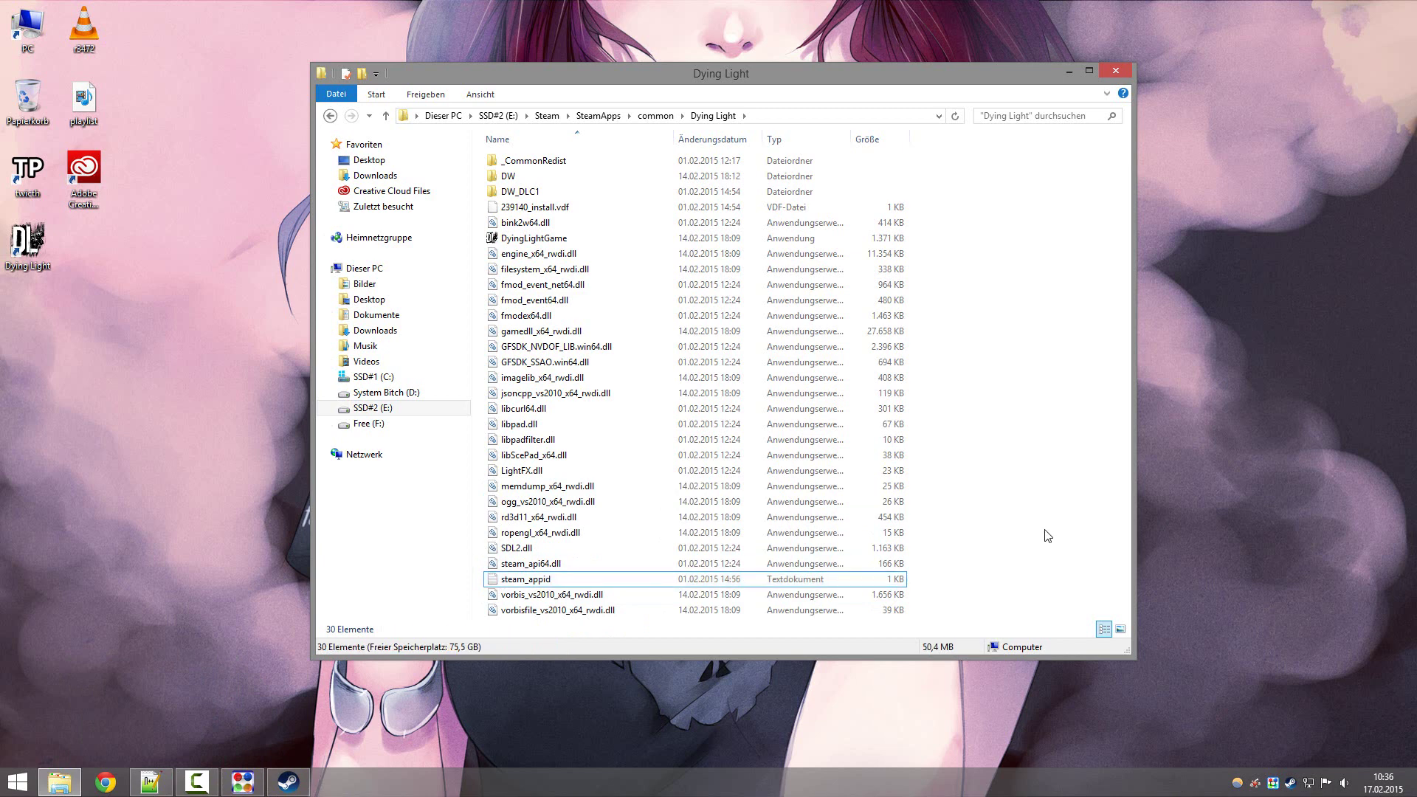
right_click(1048, 535)
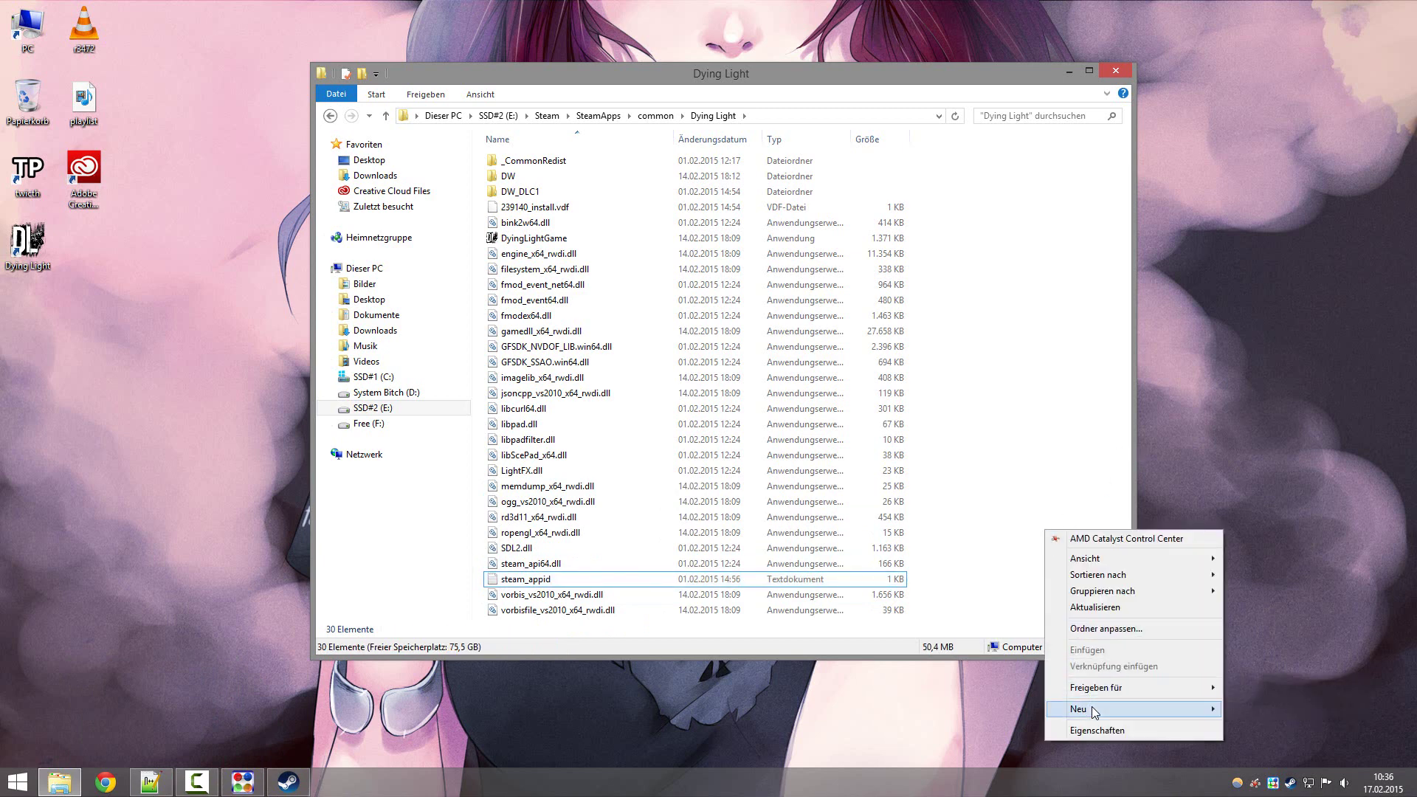
mouse_move(1204, 709)
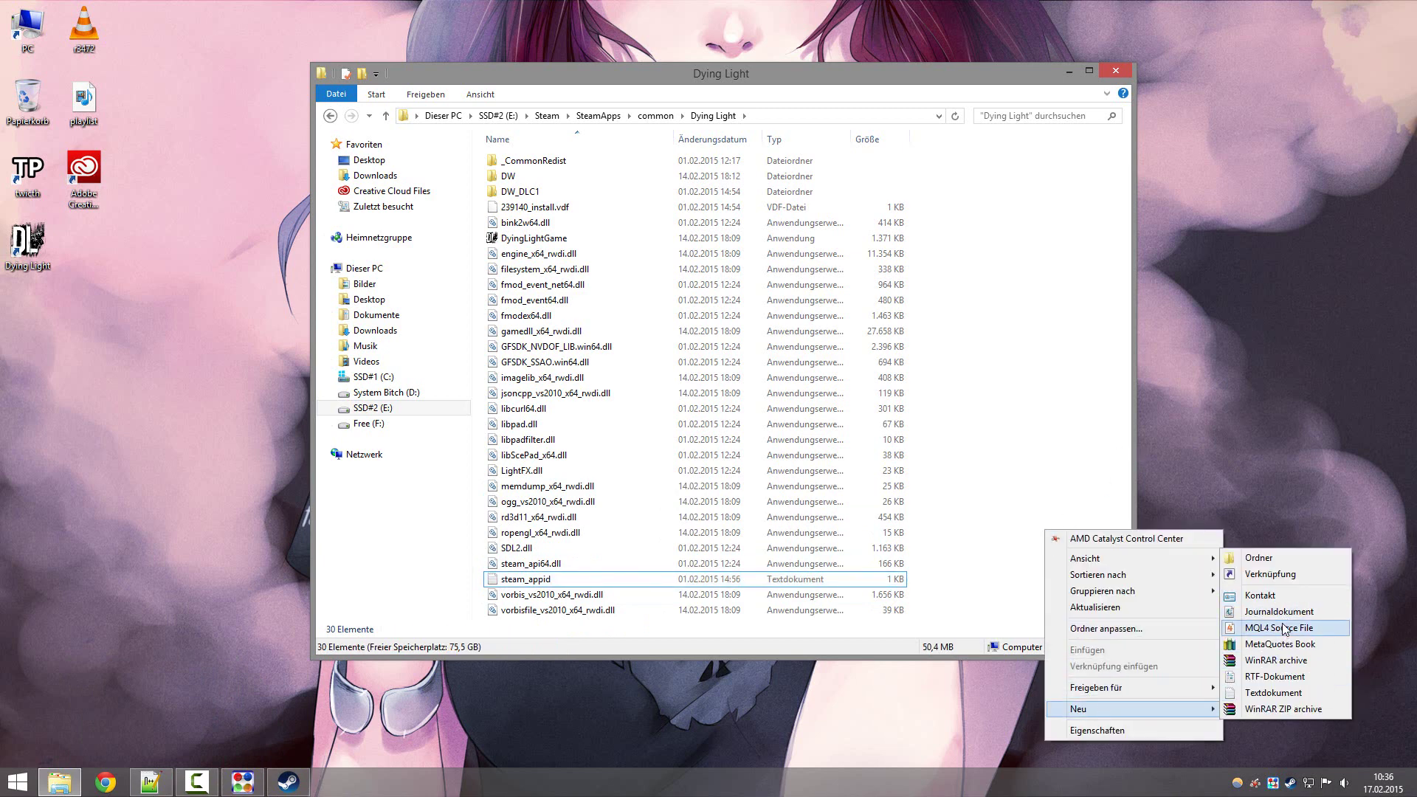
click(1292, 697)
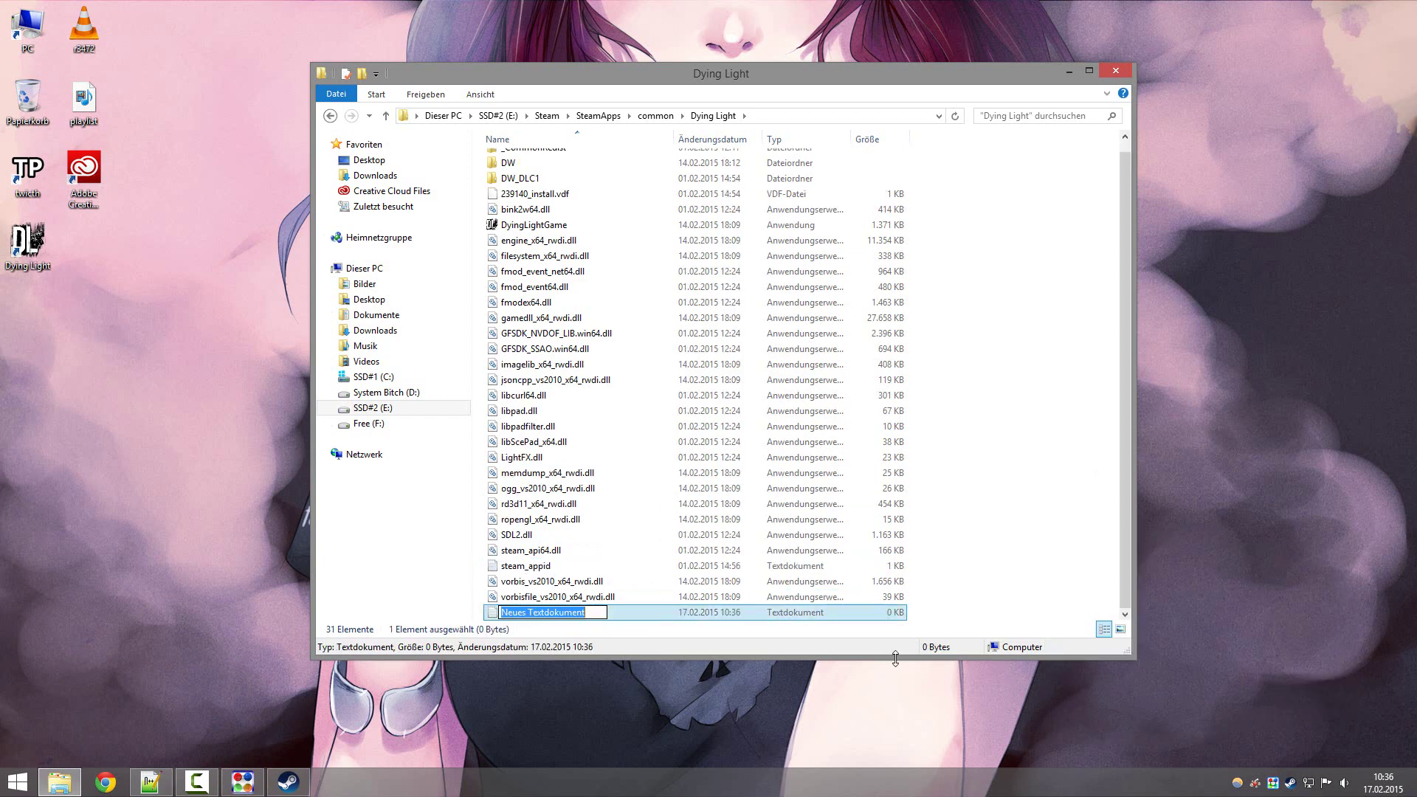
scroll(594, 627, up, 1)
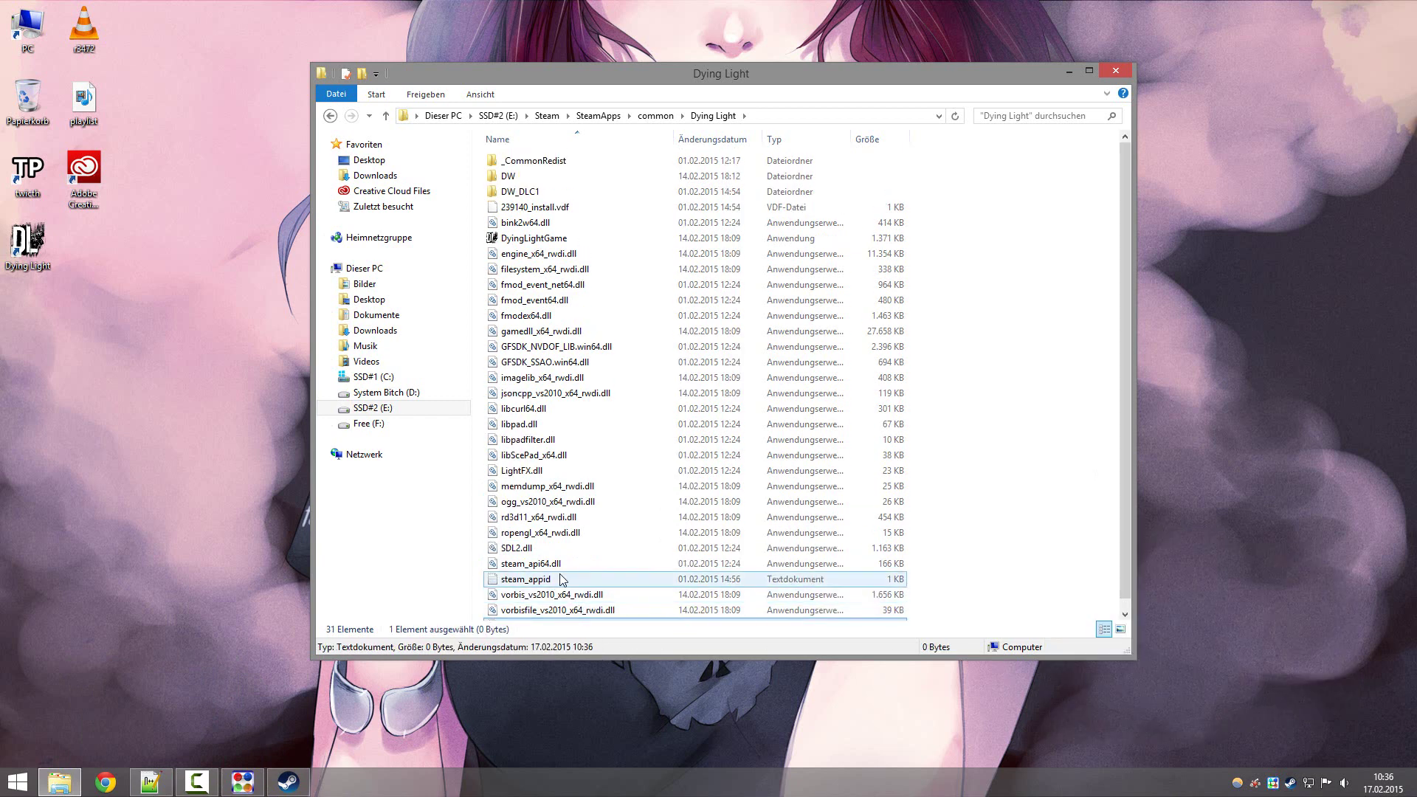
scroll(598, 332, down, 1)
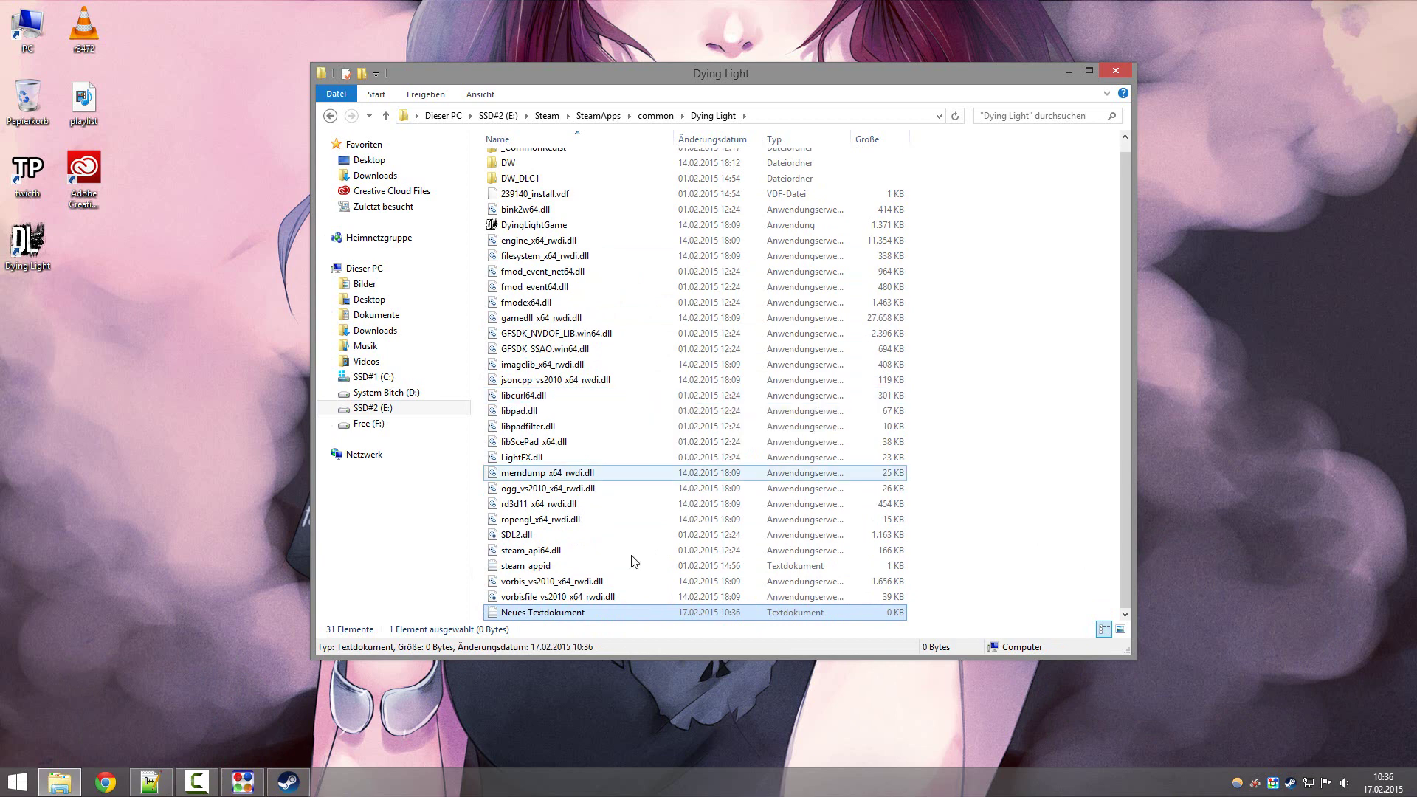
click(594, 612)
click(594, 612)
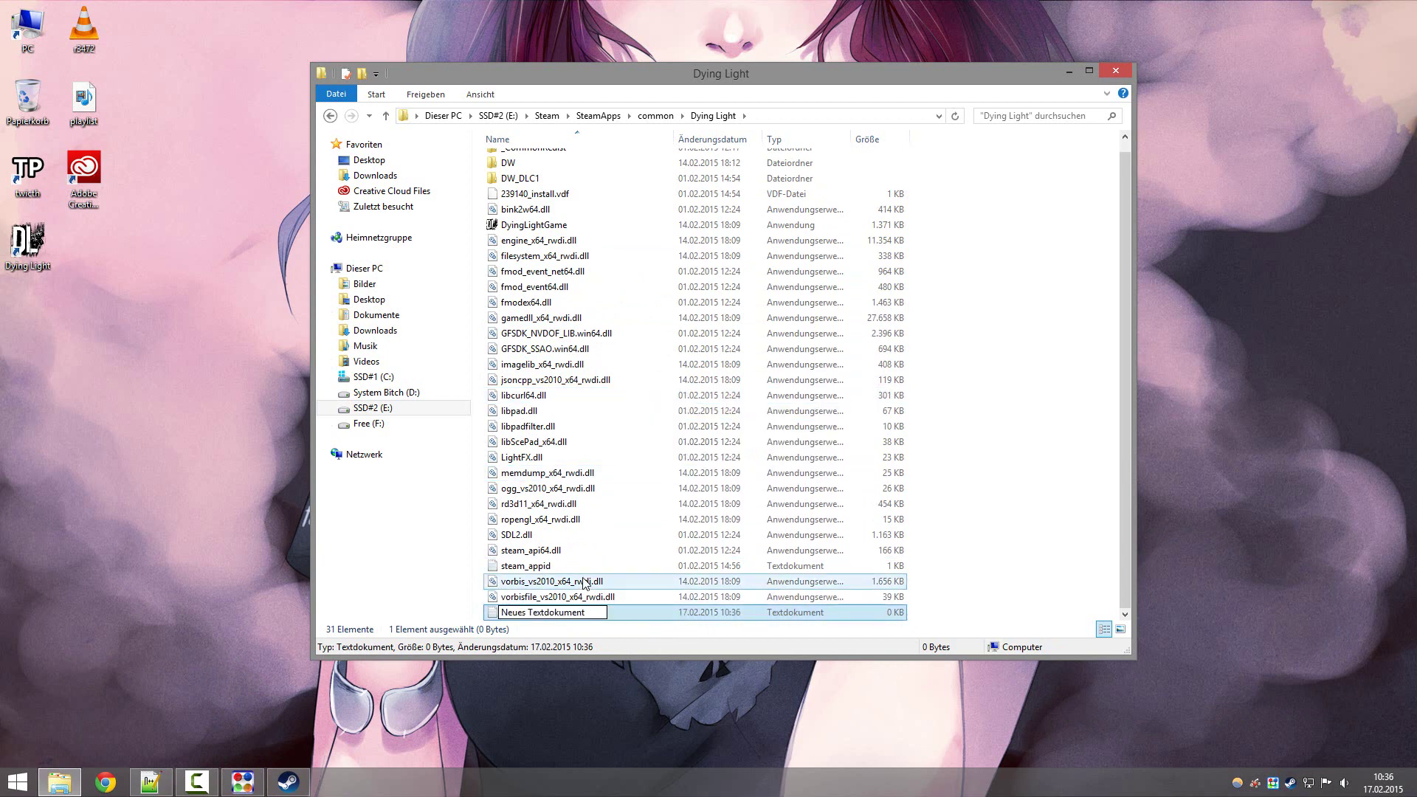
key(ctrl+a)
text(steam_appid)
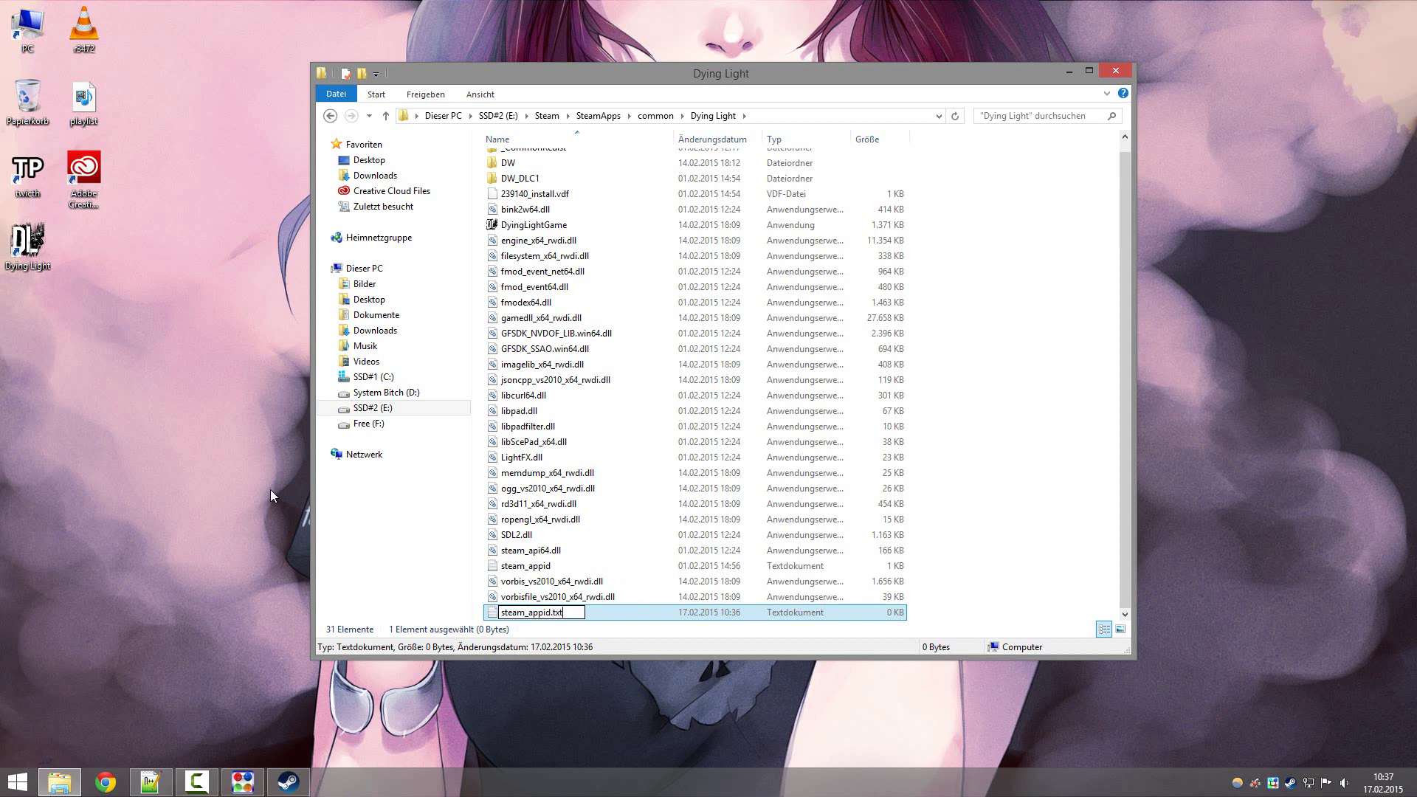
text(.txt)
key(Return)
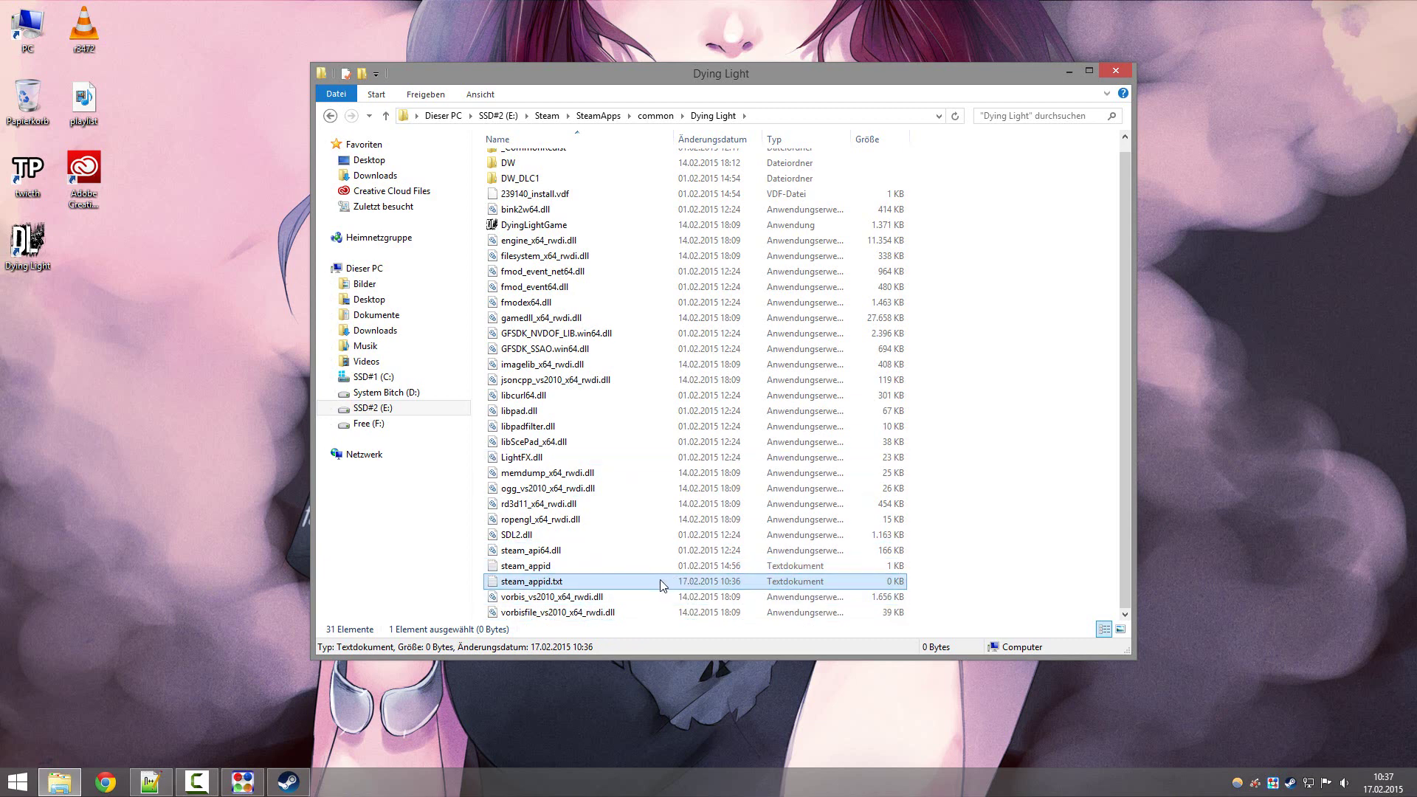
click(568, 583)
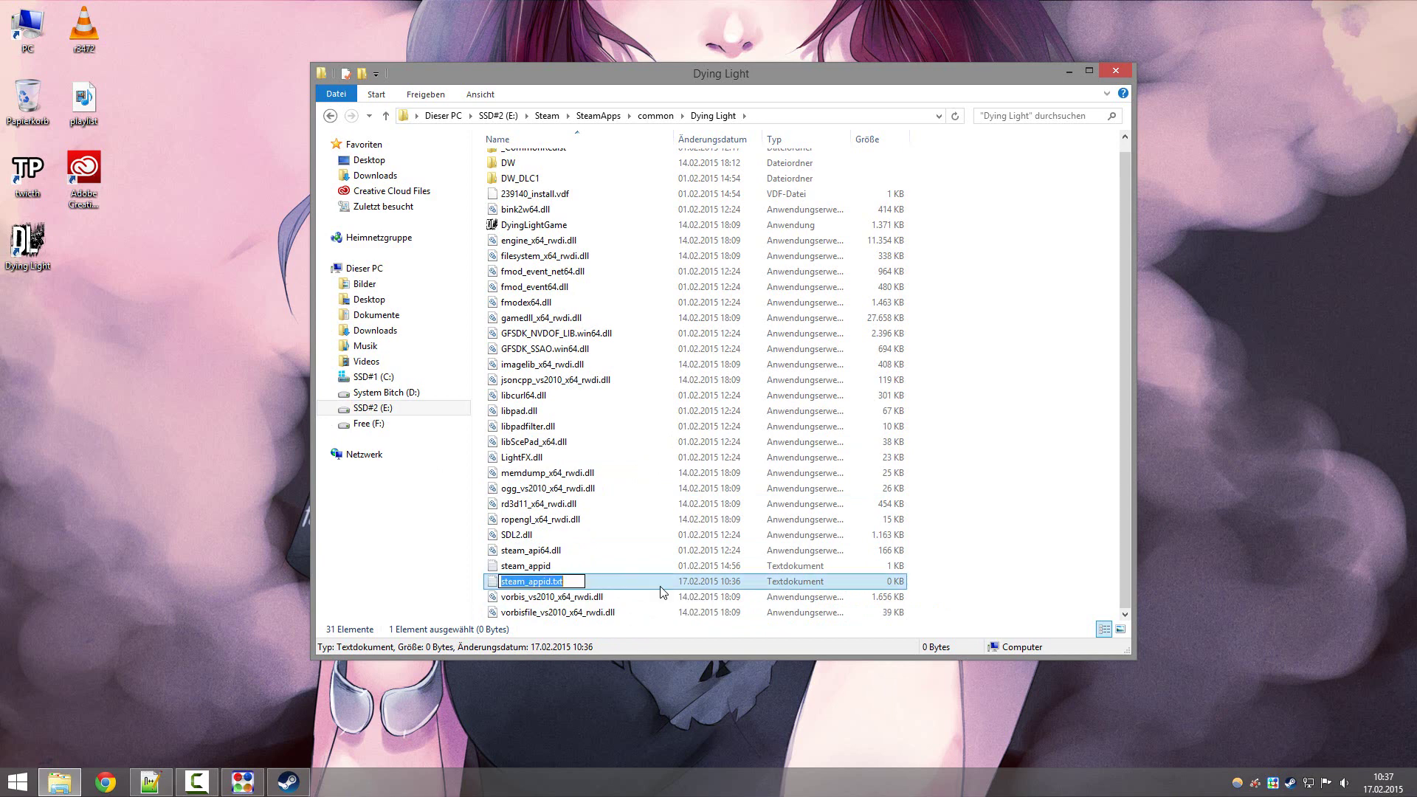
right_click(974, 354)
mouse_move(1033, 549)
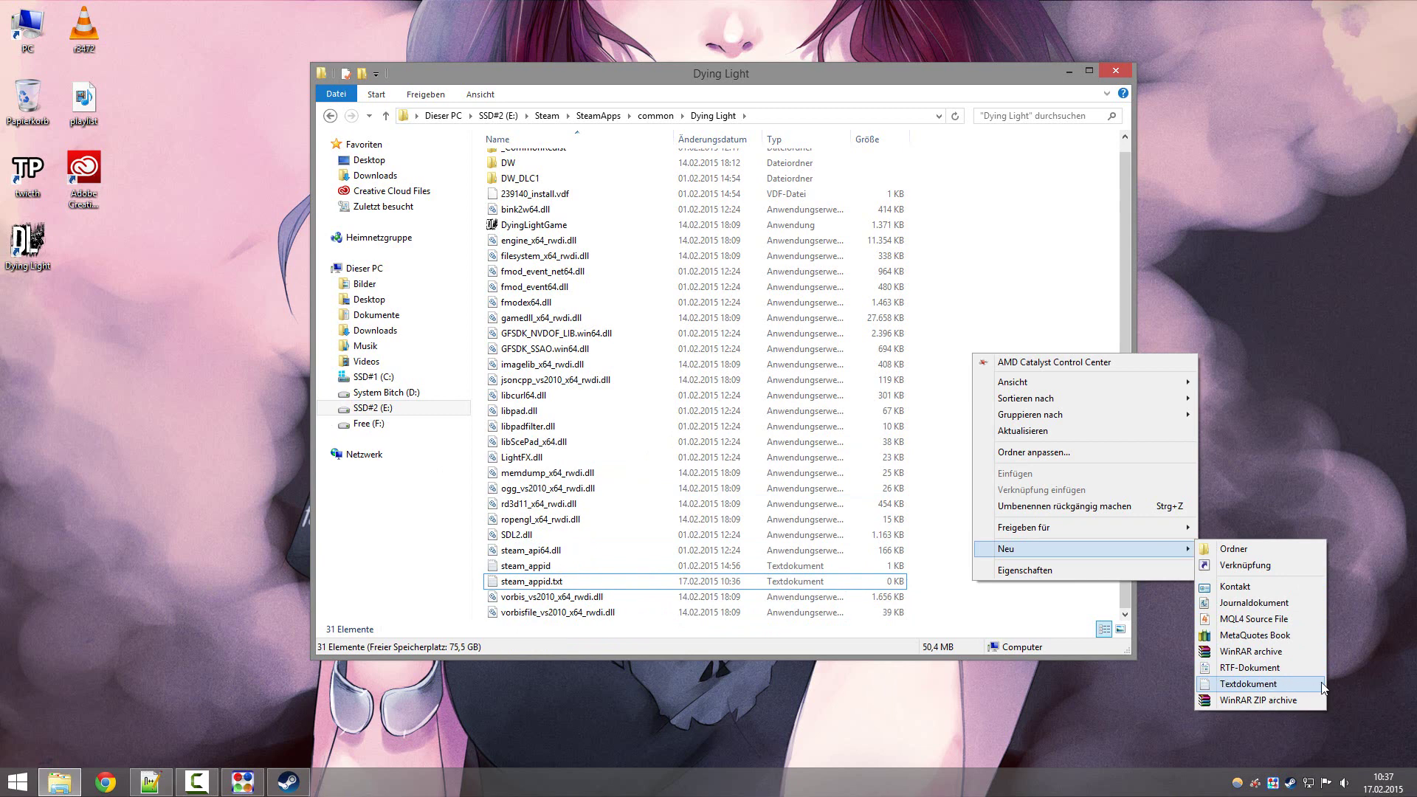
click(848, 605)
click(830, 586)
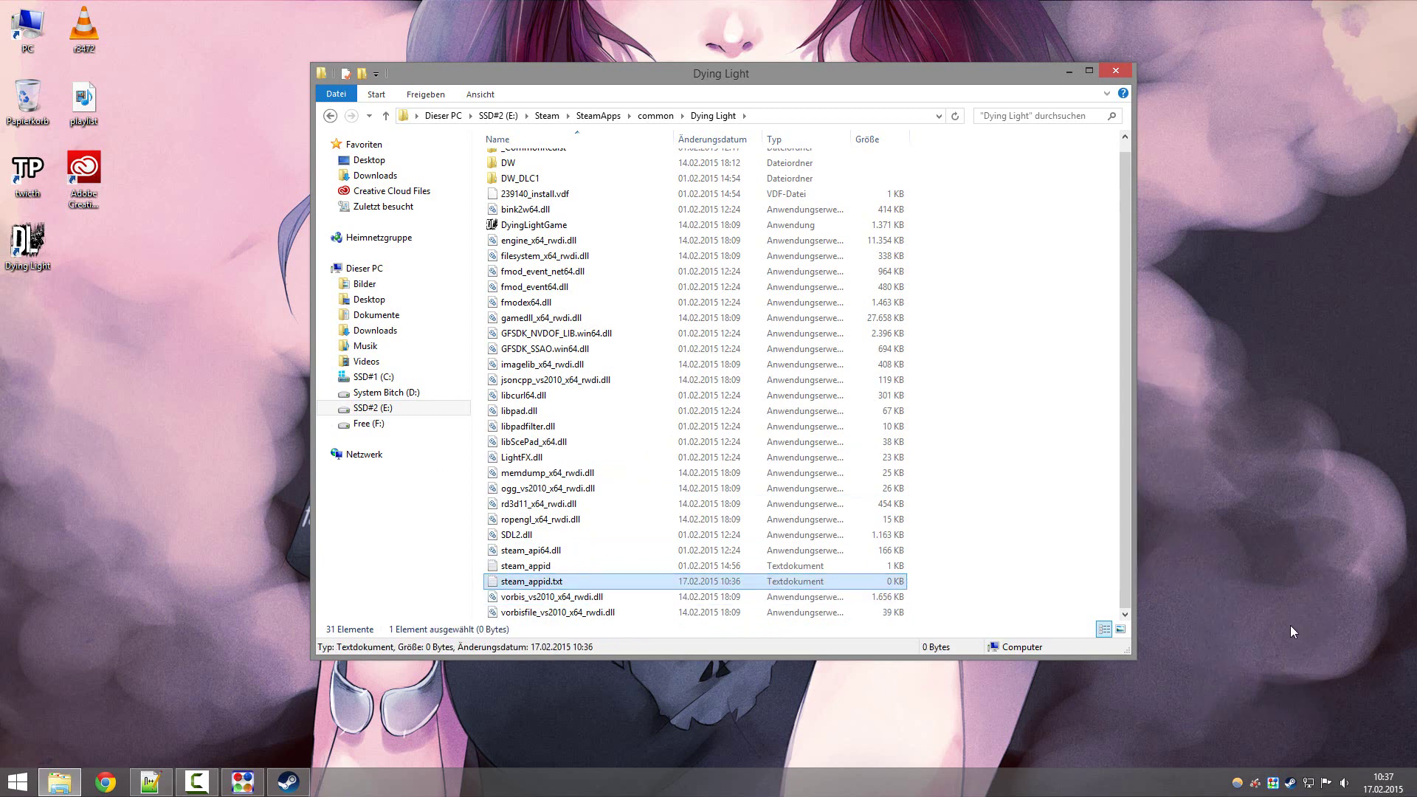
key(Delete)
click(631, 580)
double_click(631, 580)
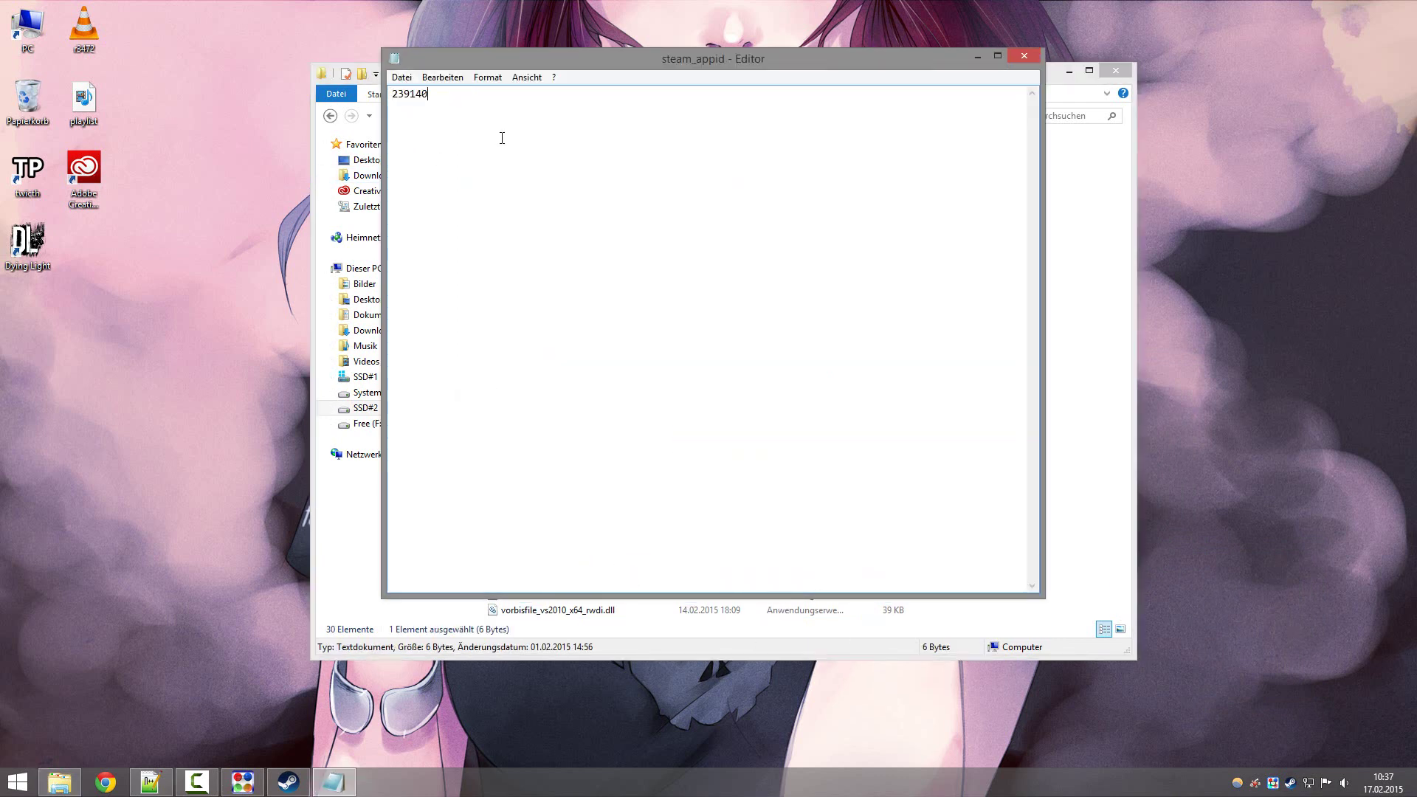
click(559, 133)
text(239140)
drag(521, 106, 431, 107)
key(BackSpace)
click(1022, 57)
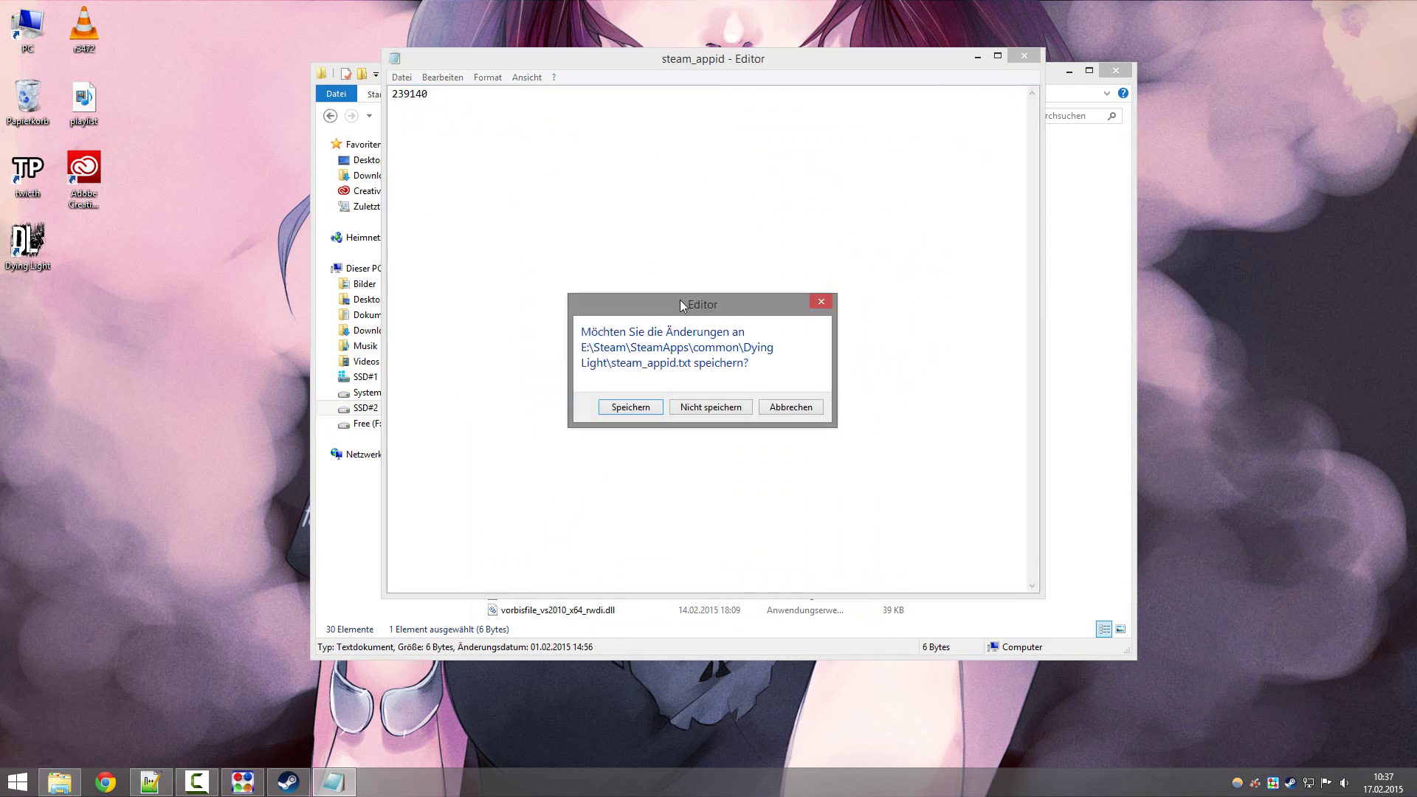
click(644, 411)
click(1077, 93)
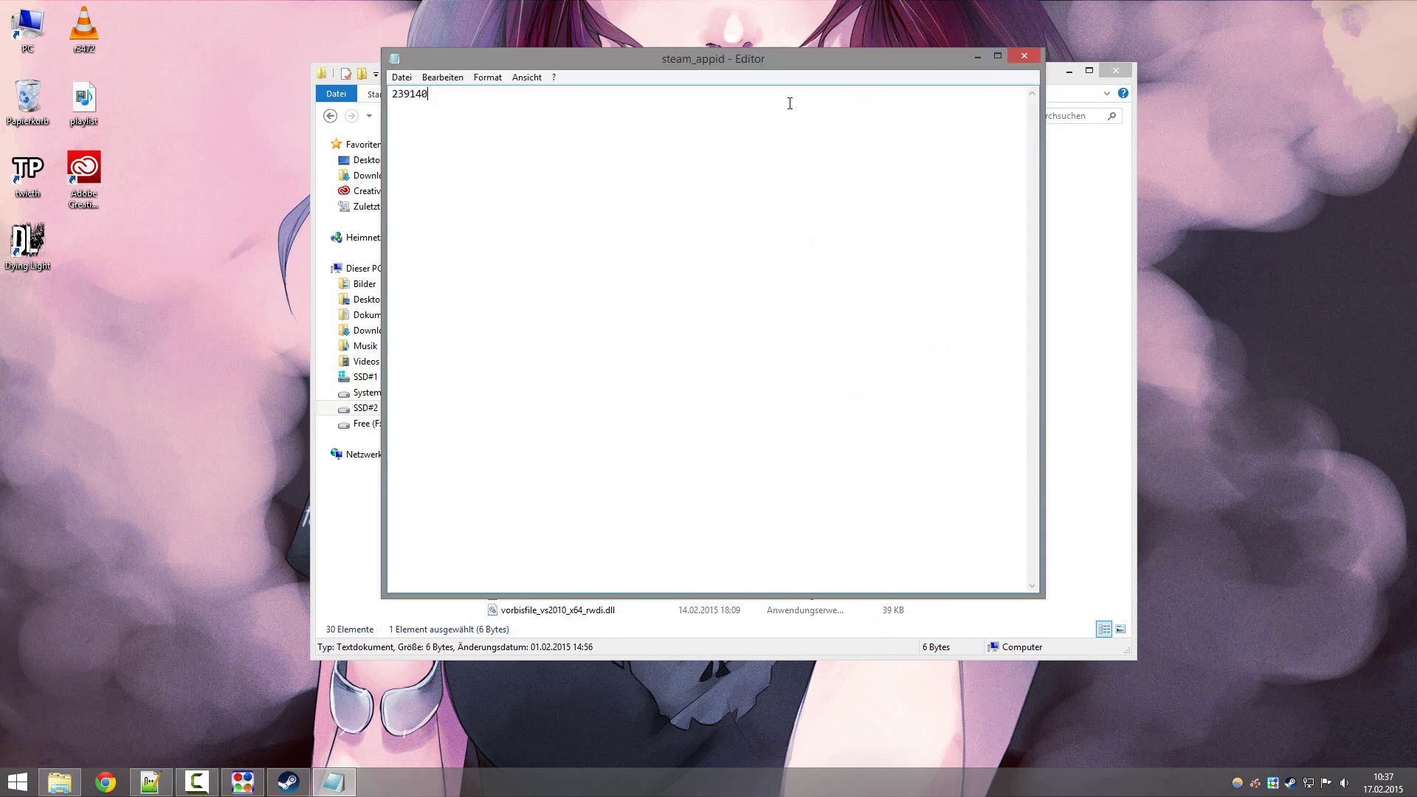
click(1019, 59)
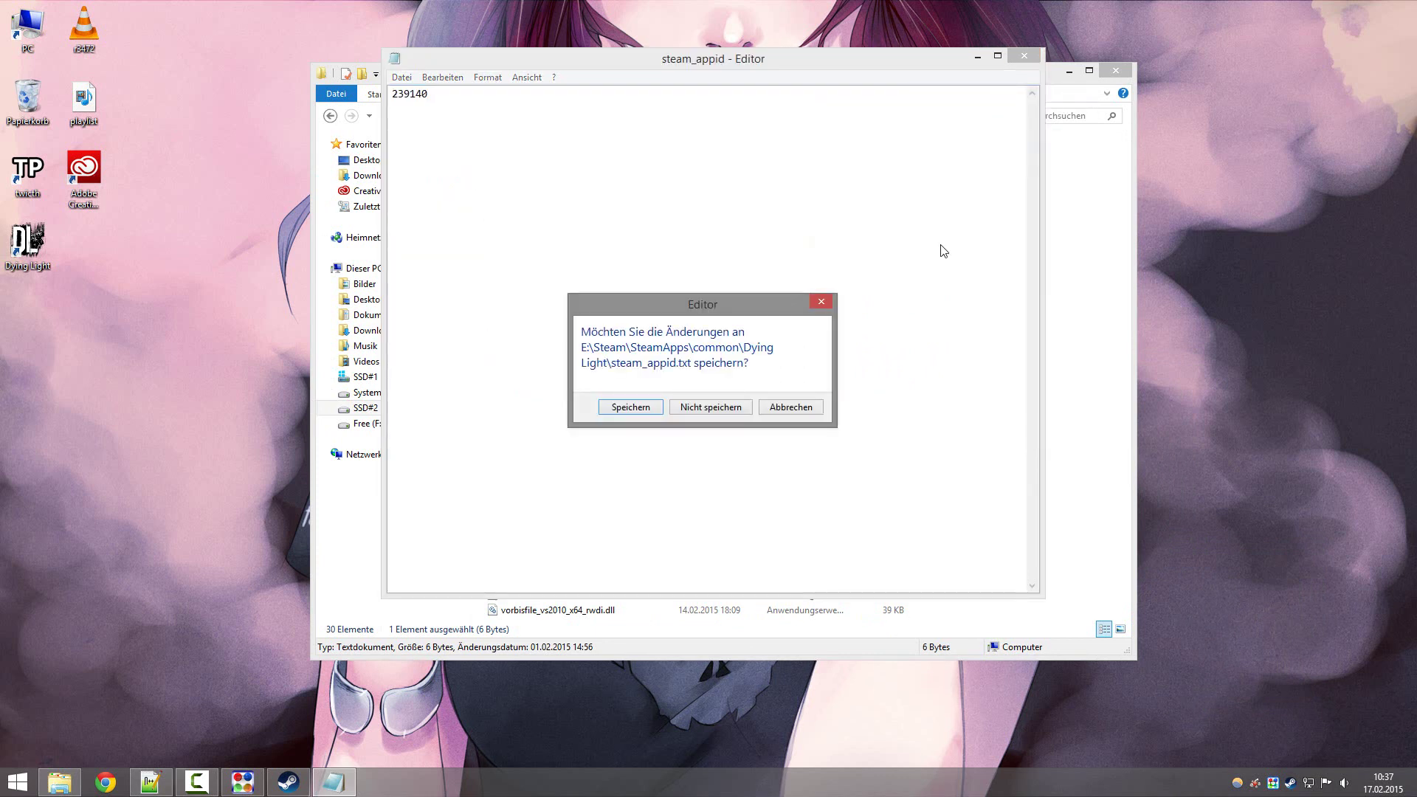
click(731, 407)
Set steam_appid to read-only (Schreibgeschützt) in its Eigenschaften, then close the Explorer window.
right_click(565, 580)
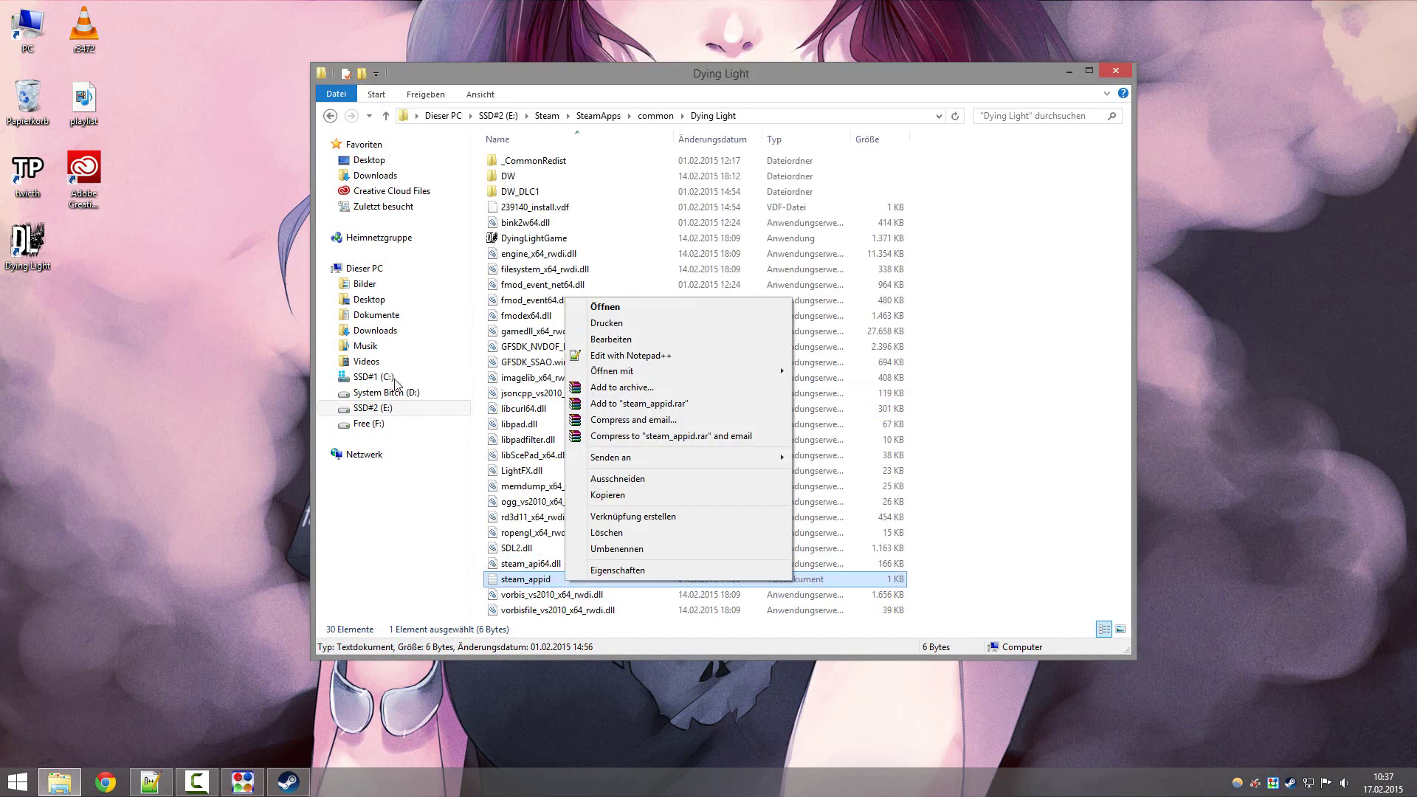
click(625, 572)
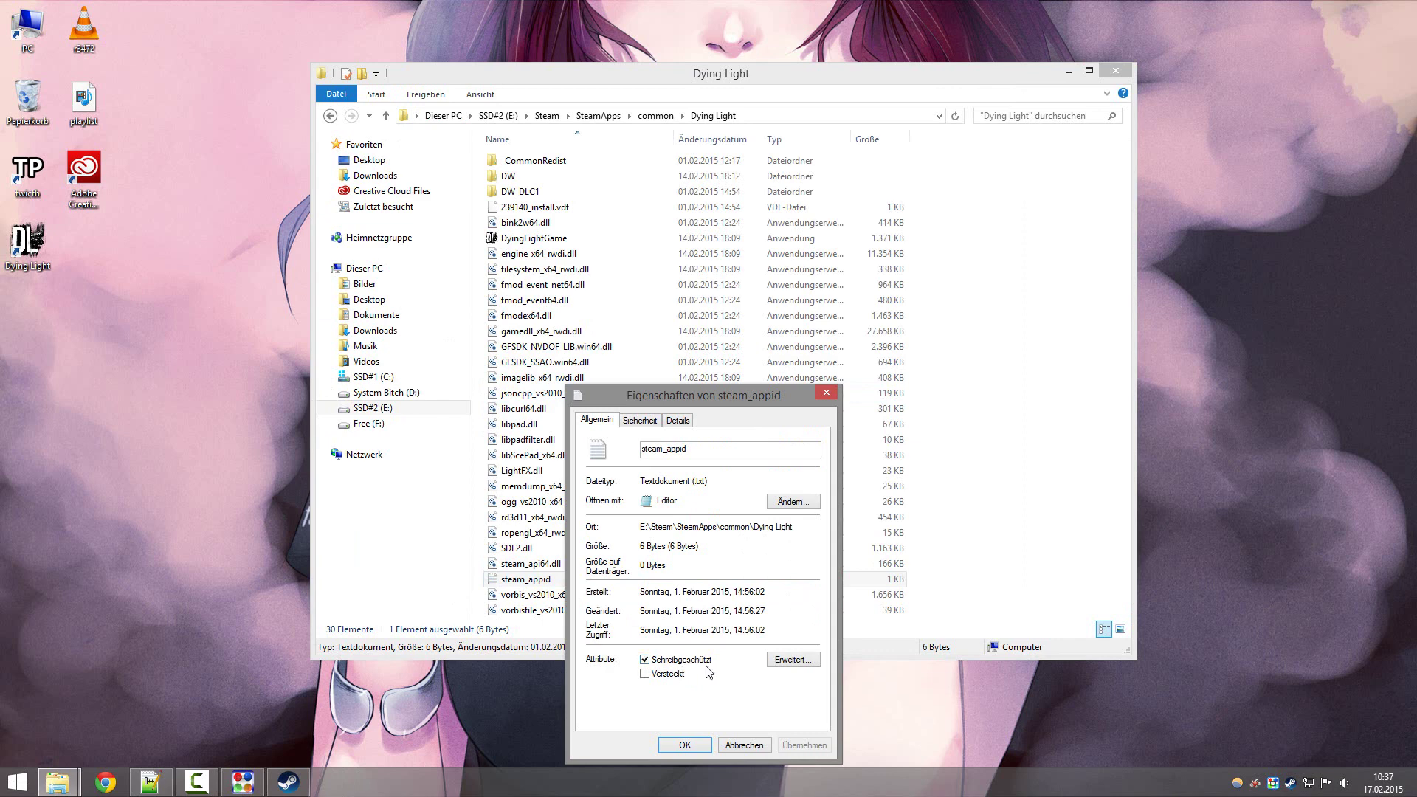
click(684, 745)
right_click(583, 578)
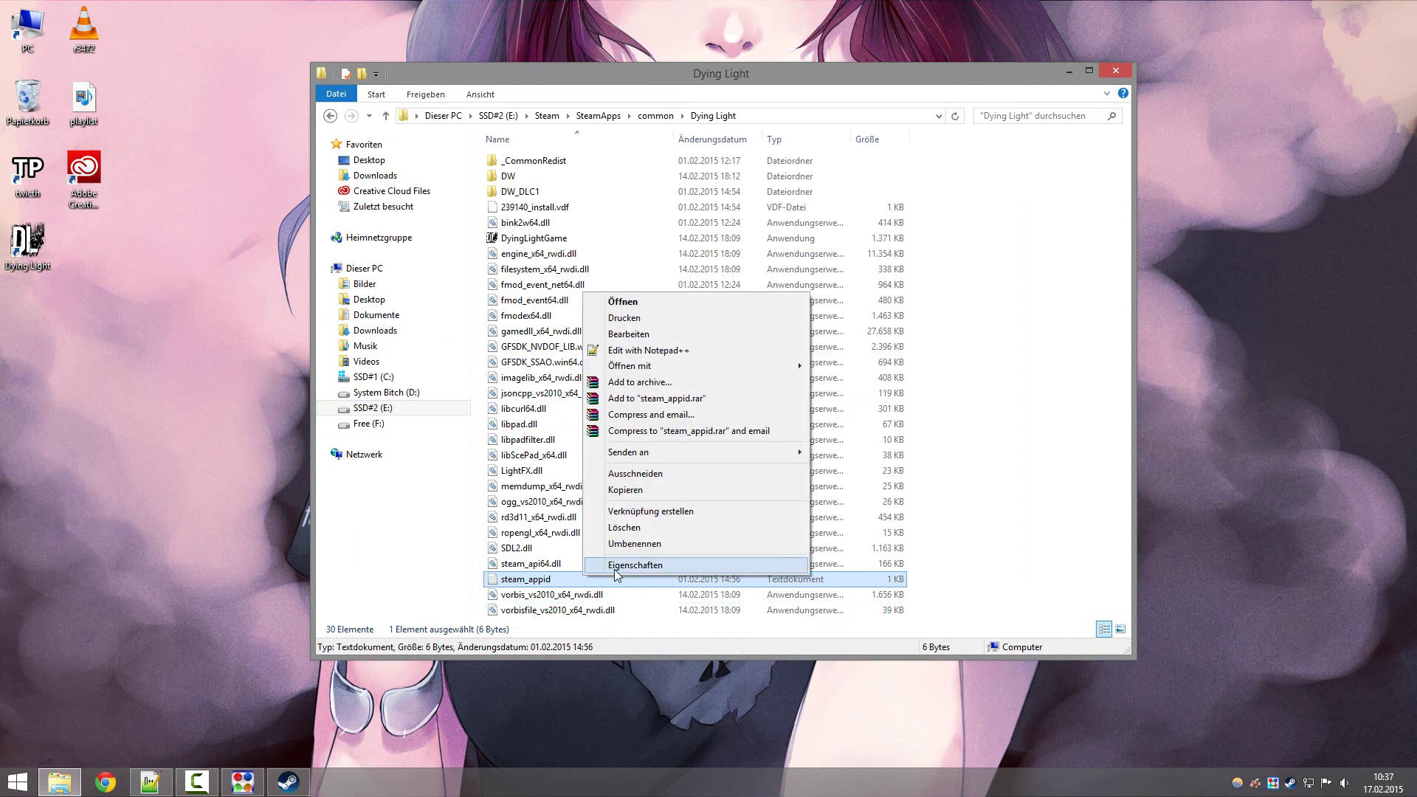
click(614, 565)
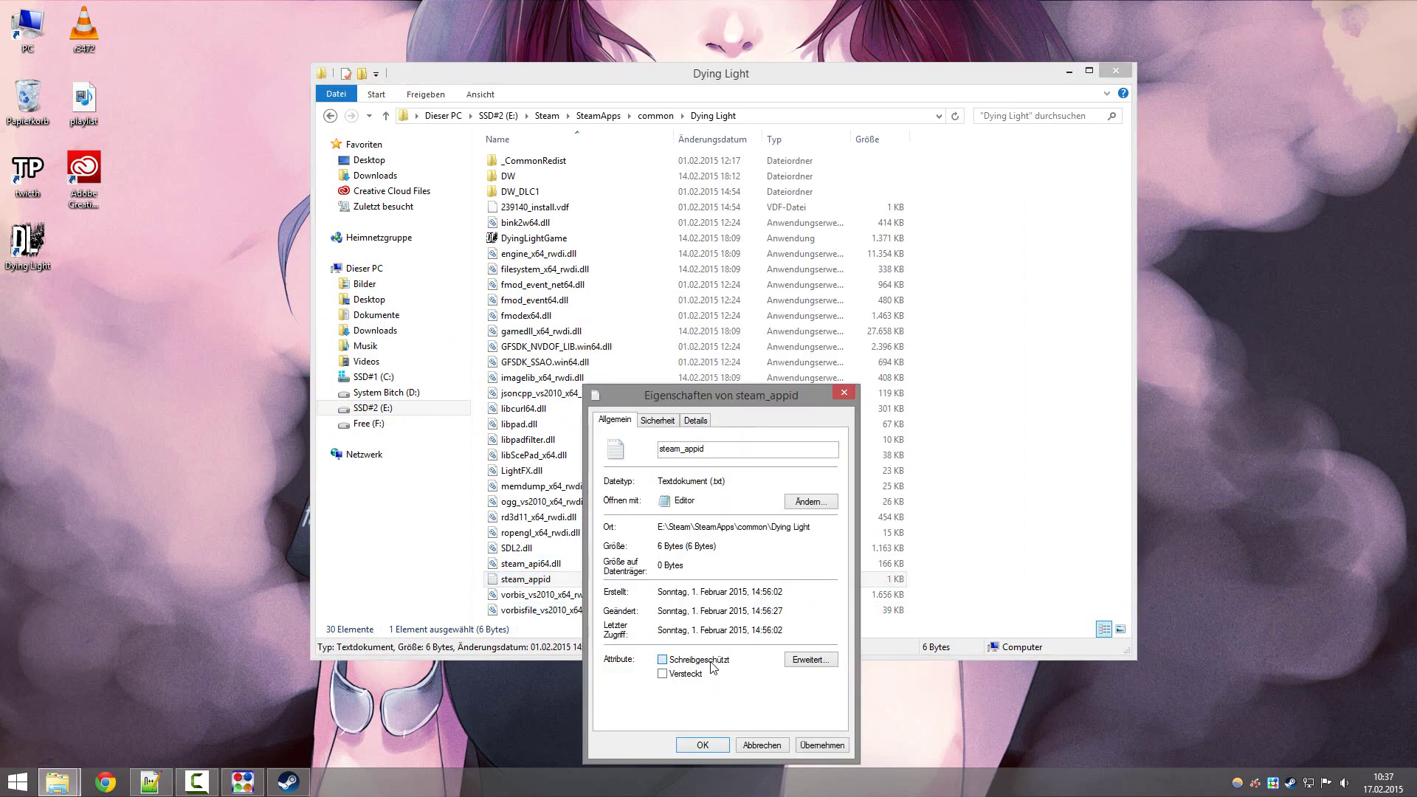
click(819, 745)
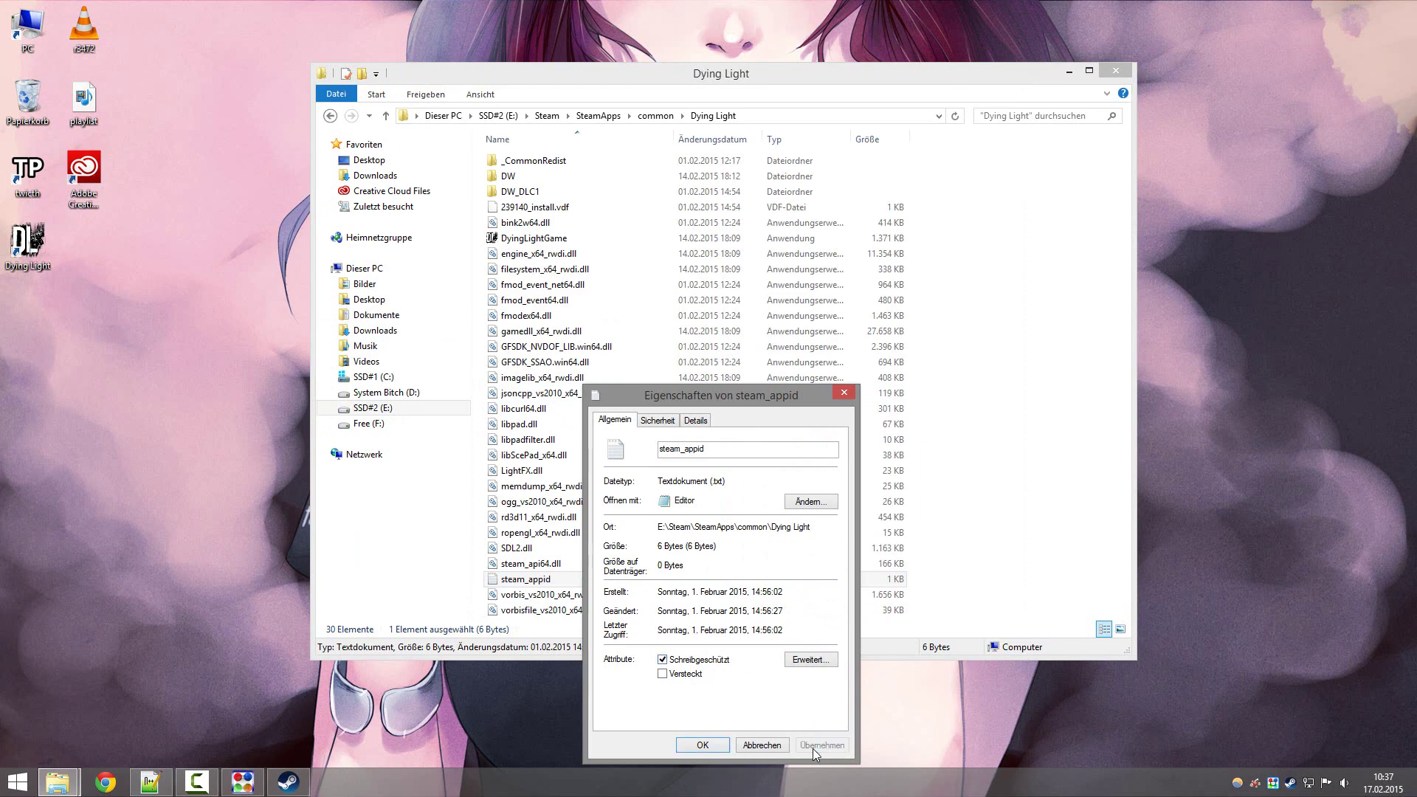
click(692, 743)
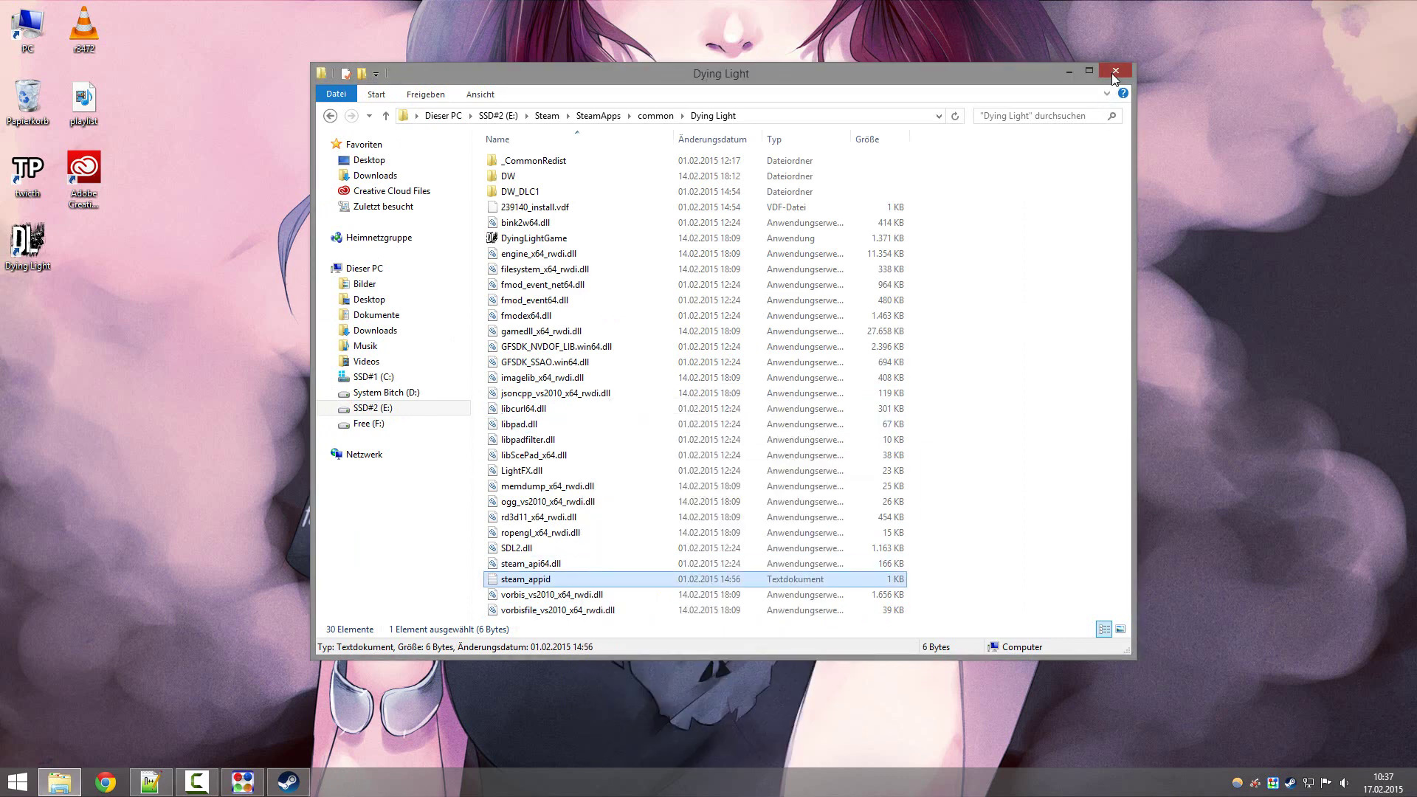
click(1115, 71)
Following the Deactivate VPN note, disconnect all SoftEther VPN connections and confirm with Ja.
click(445, 349)
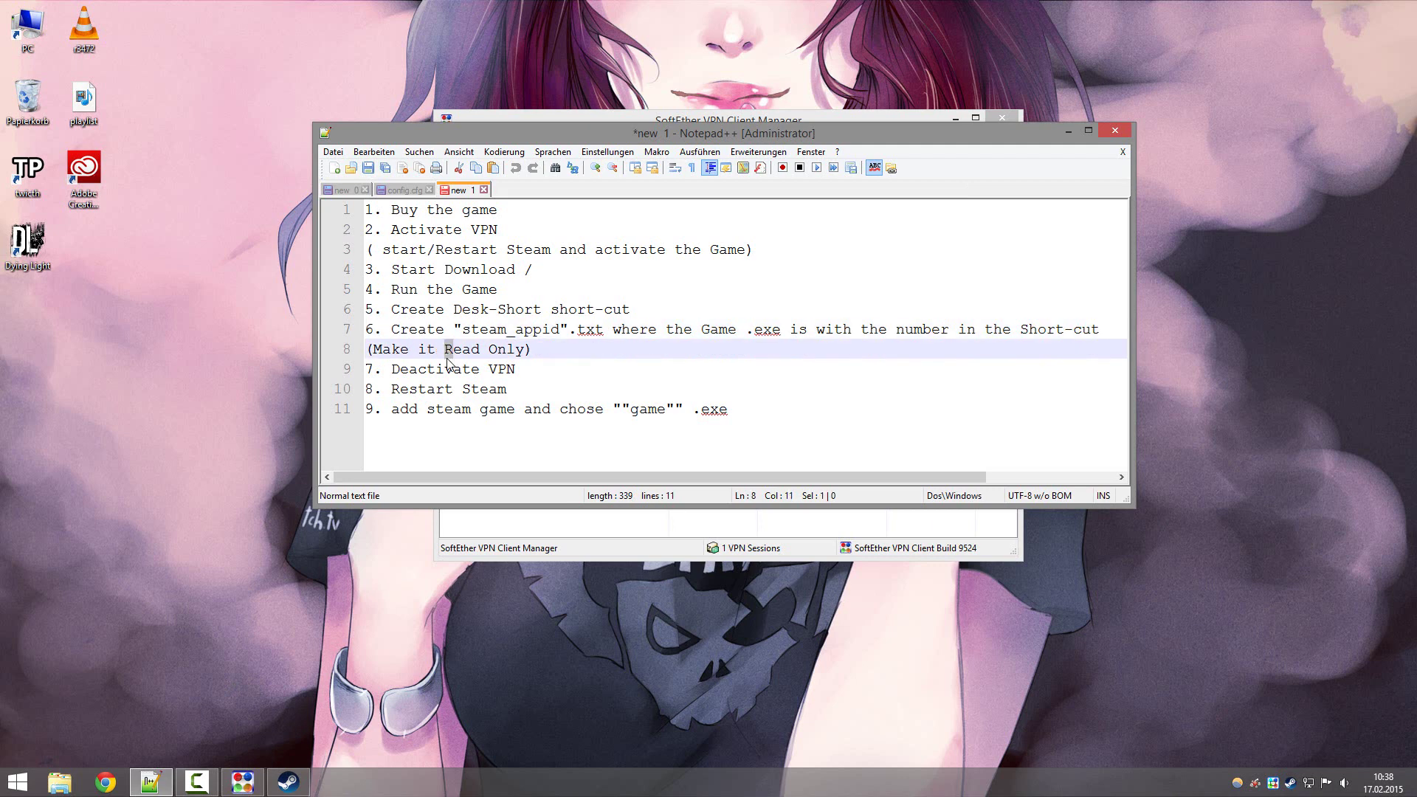
drag(428, 369, 436, 368)
click(1022, 719)
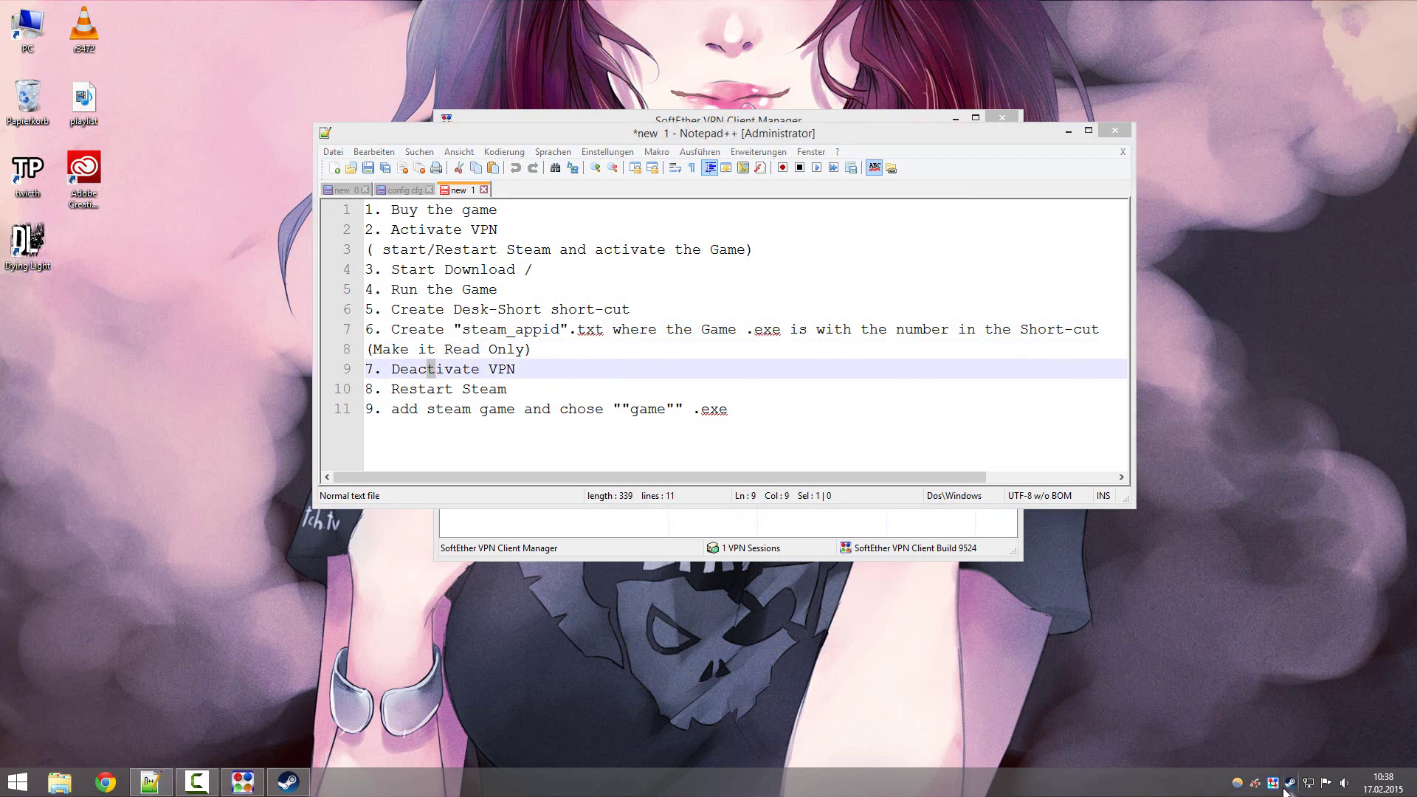
right_click(1288, 783)
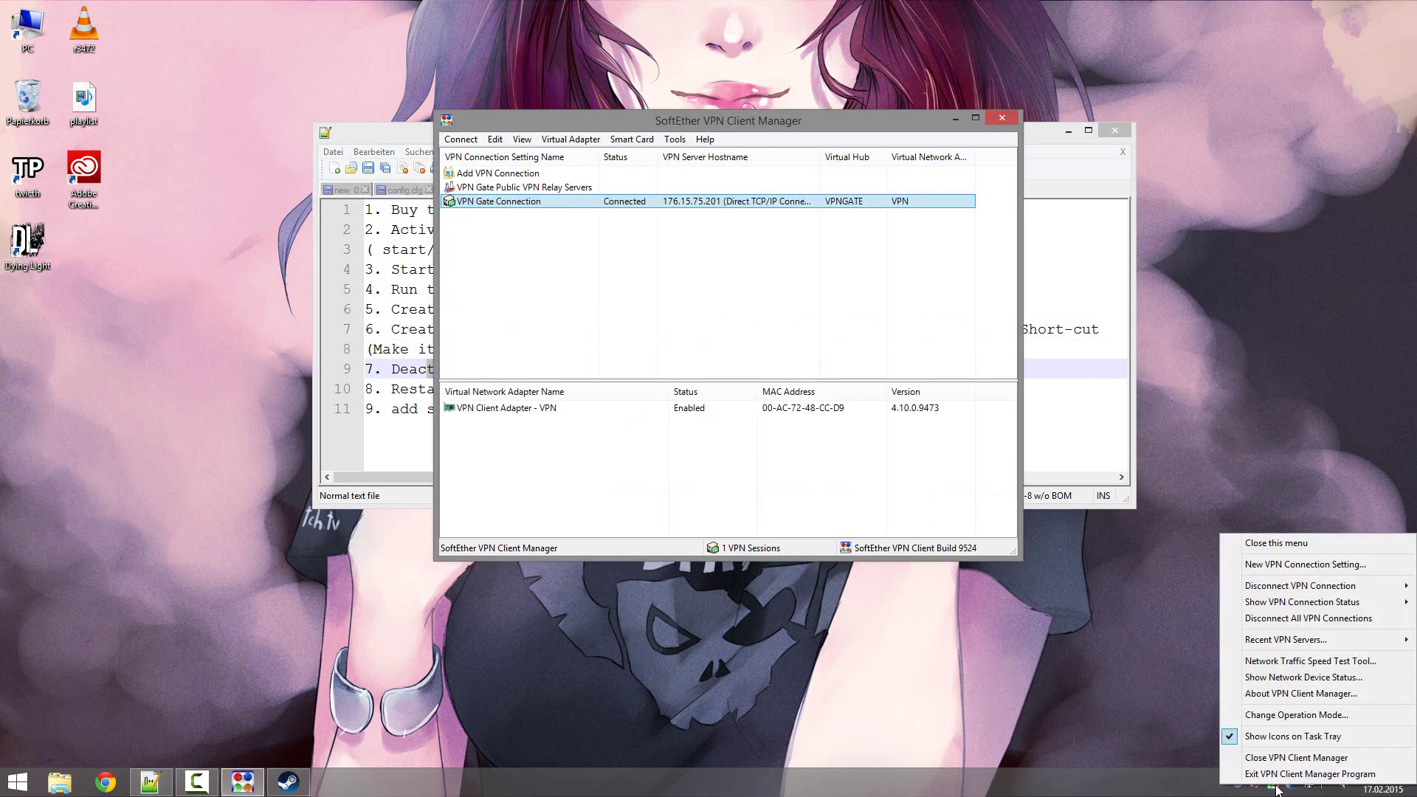
click(1257, 620)
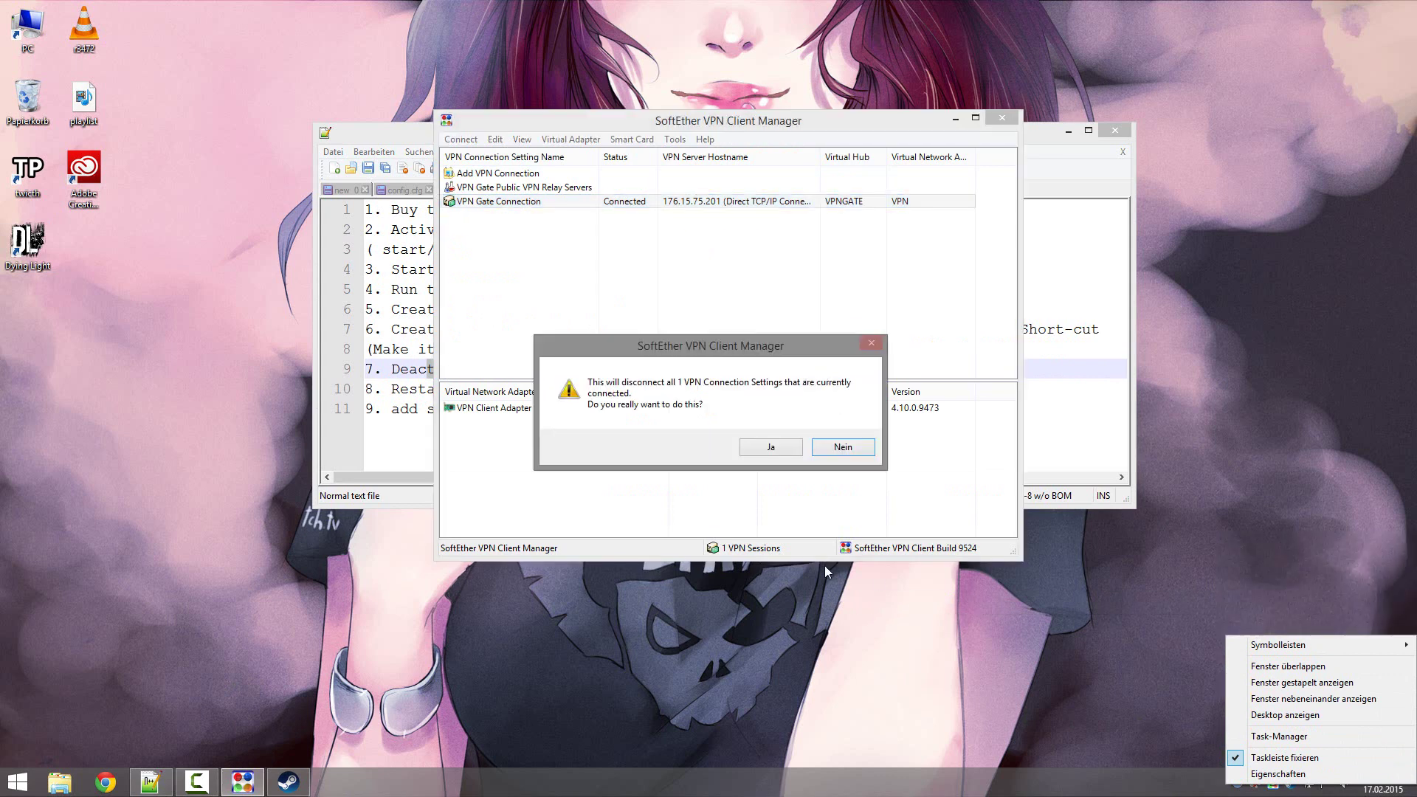
click(782, 448)
Exit the SoftEther VPN Client Manager program and move the notes window up.
right_click(1287, 791)
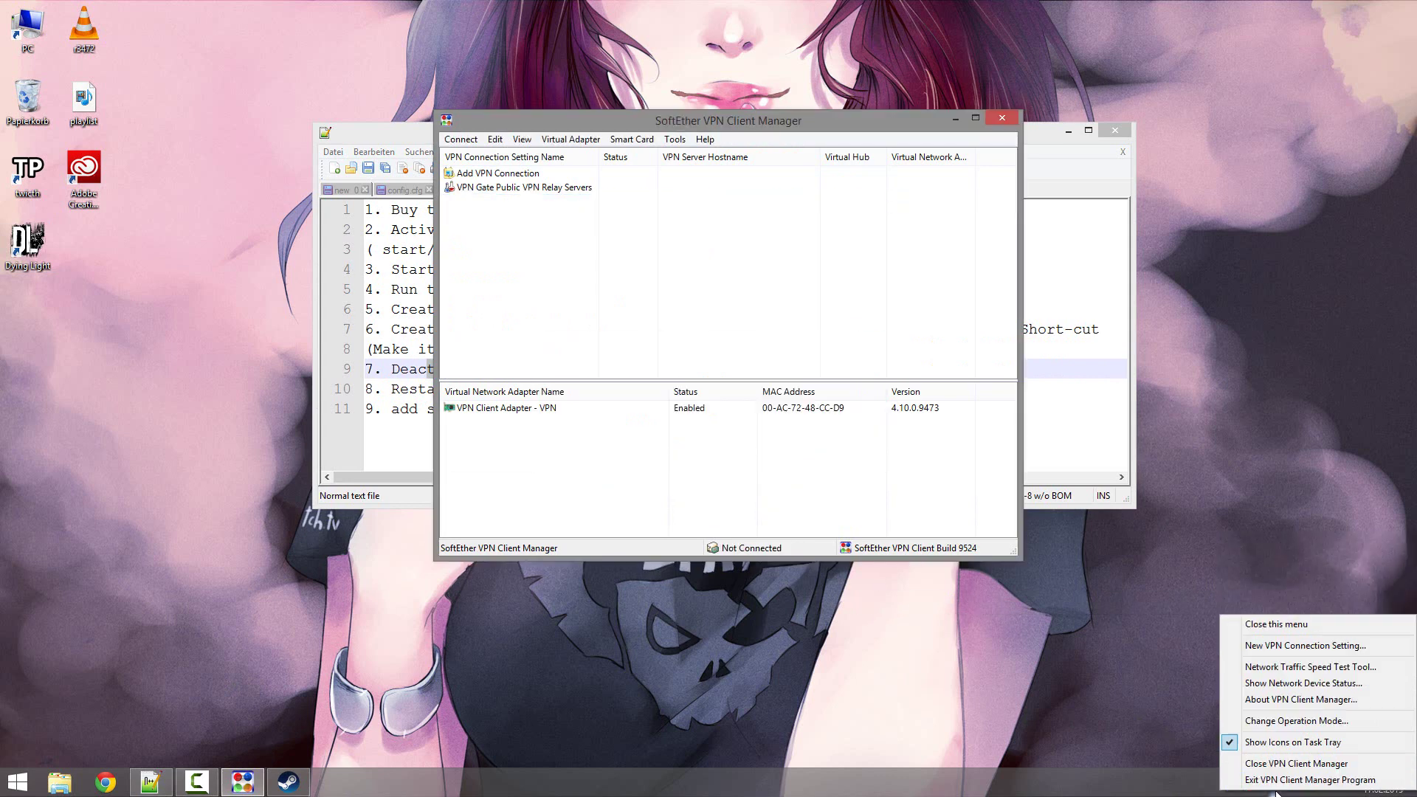
click(1287, 760)
click(753, 447)
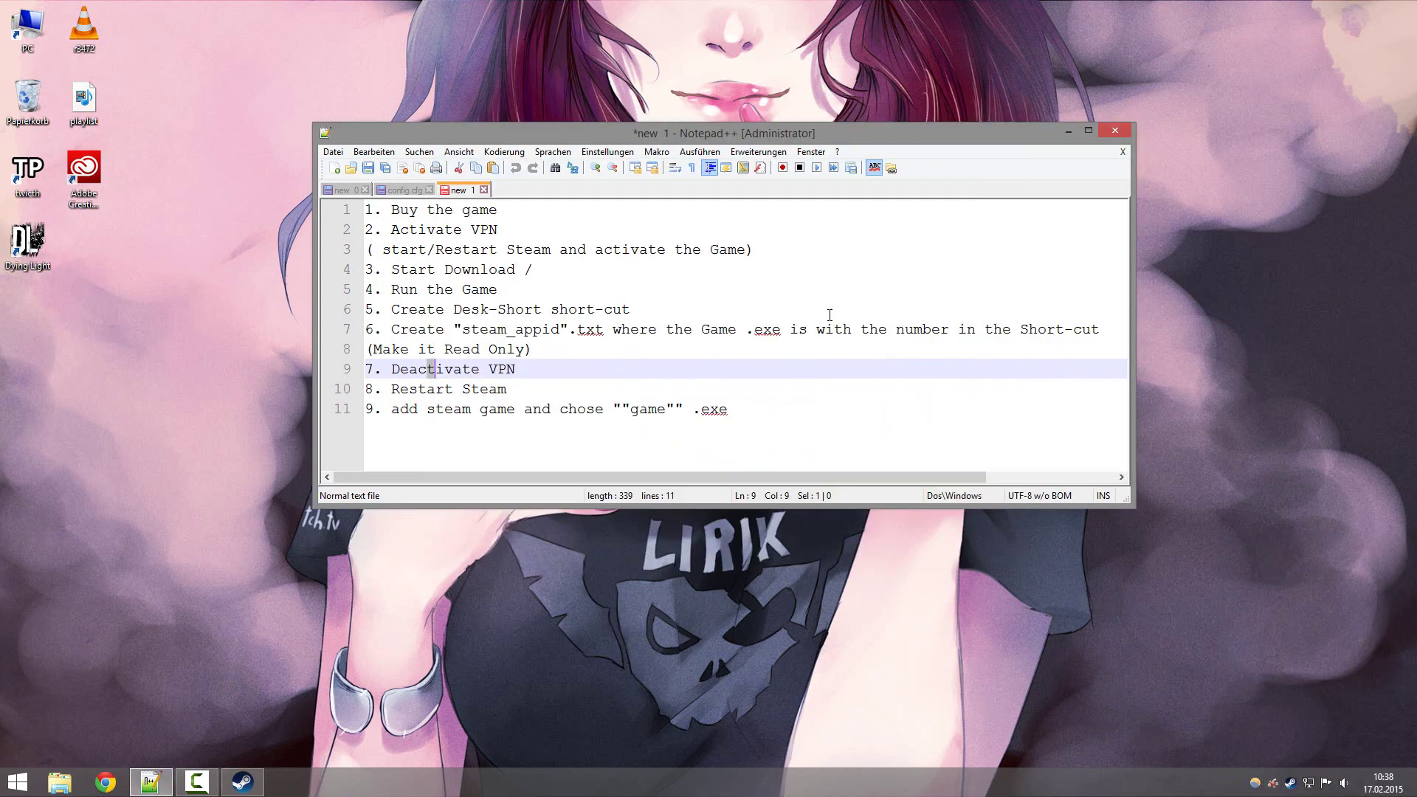
drag(873, 125, 900, 46)
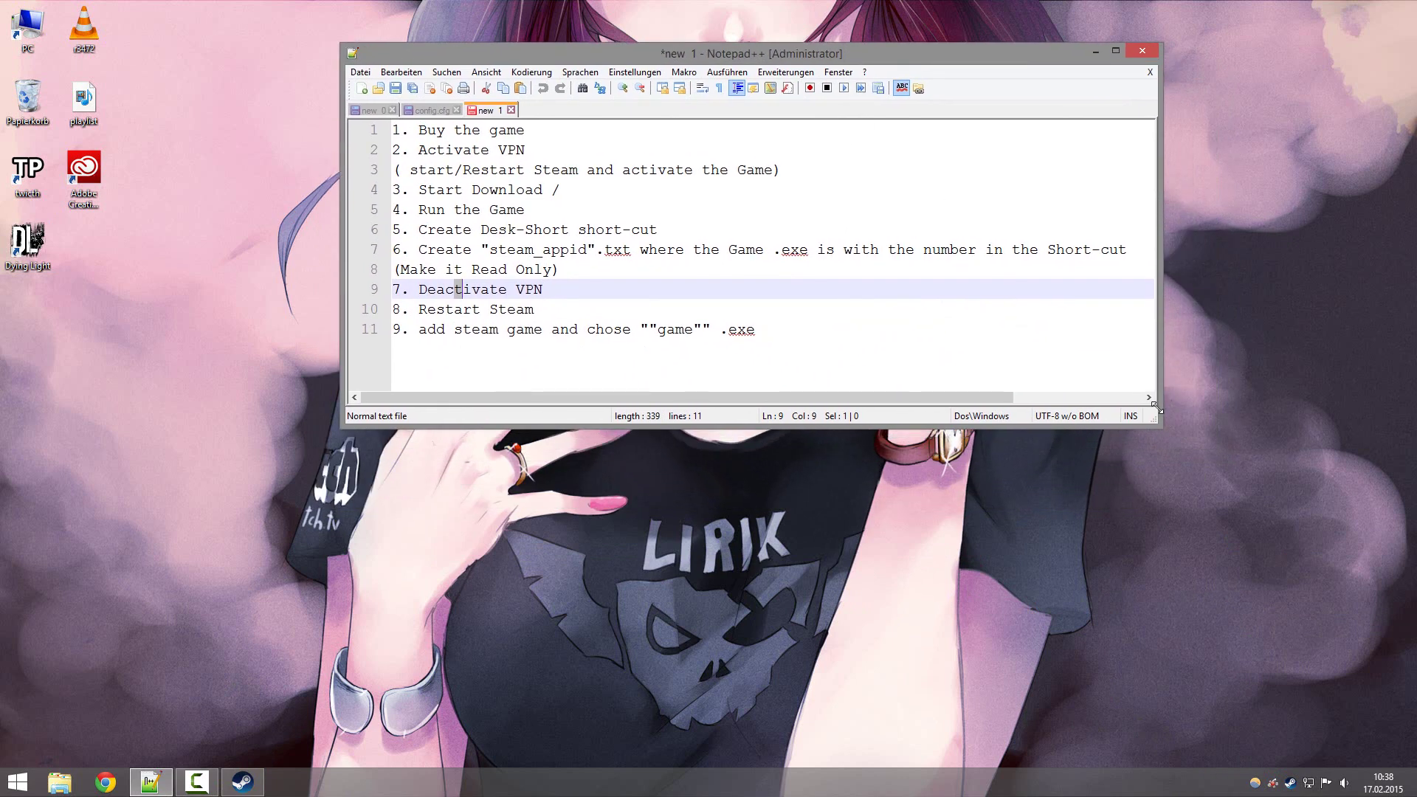
Move the notes window off screen and open Steam's BIBLIOTHEK.
drag(1159, 424, 1162, 423)
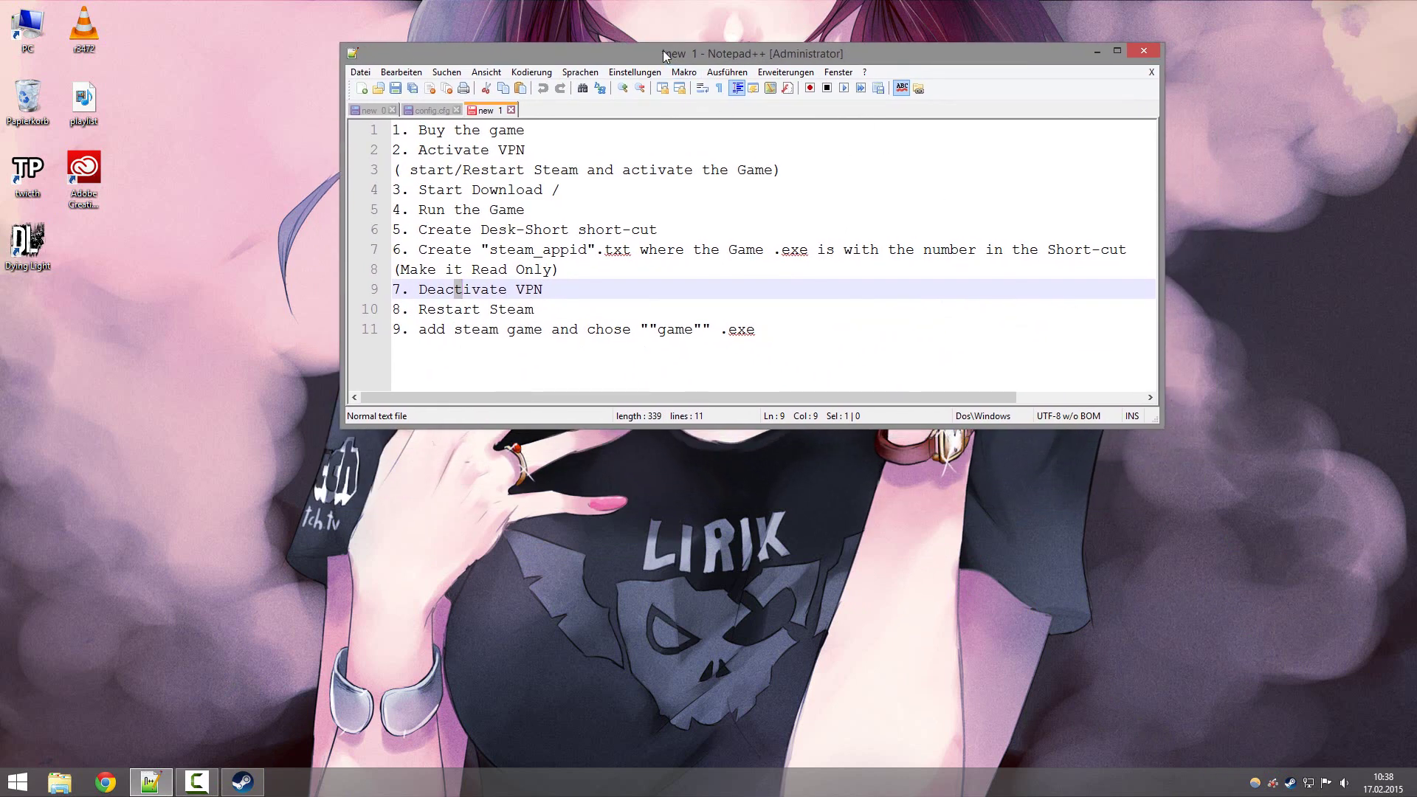
drag(666, 56, 1416, 111)
double_click(1290, 782)
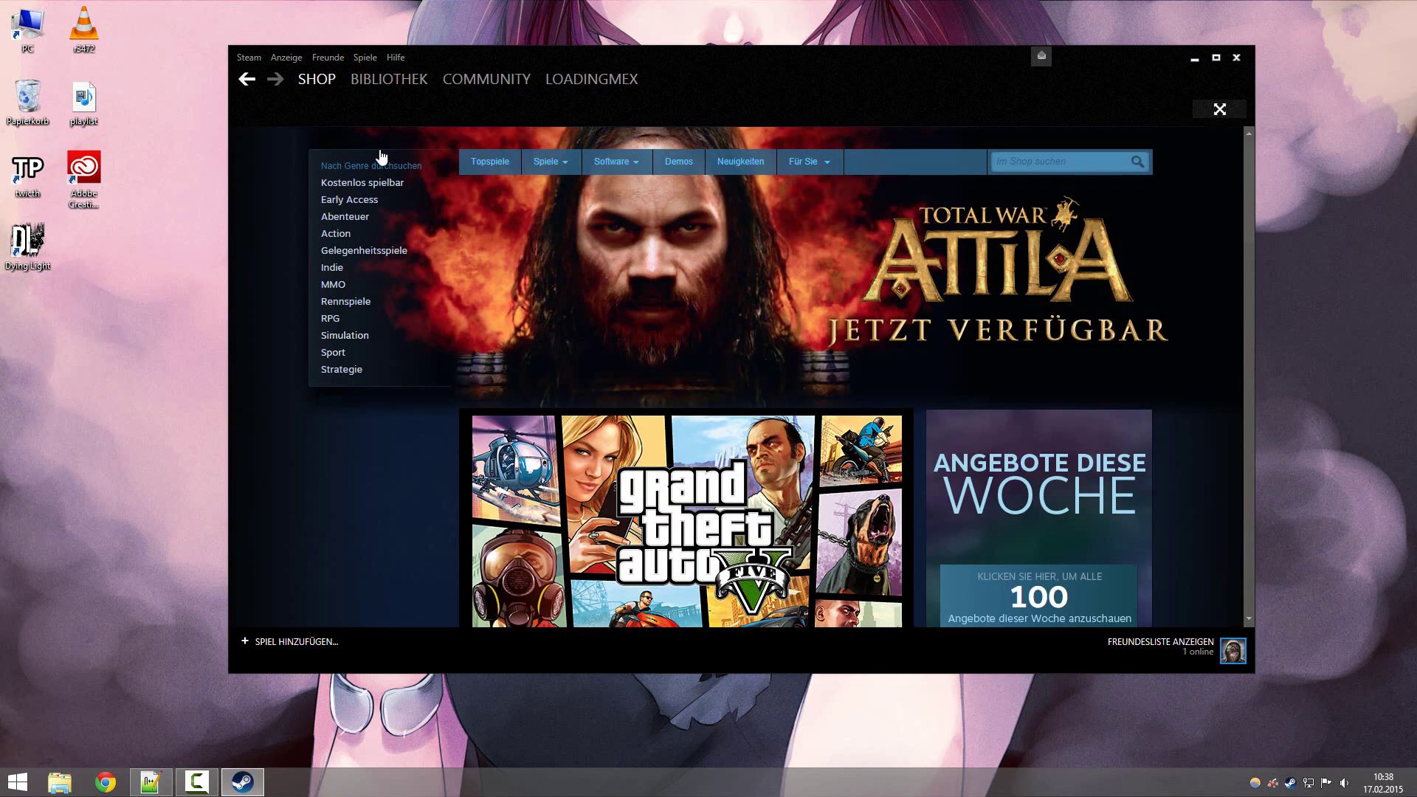
click(389, 79)
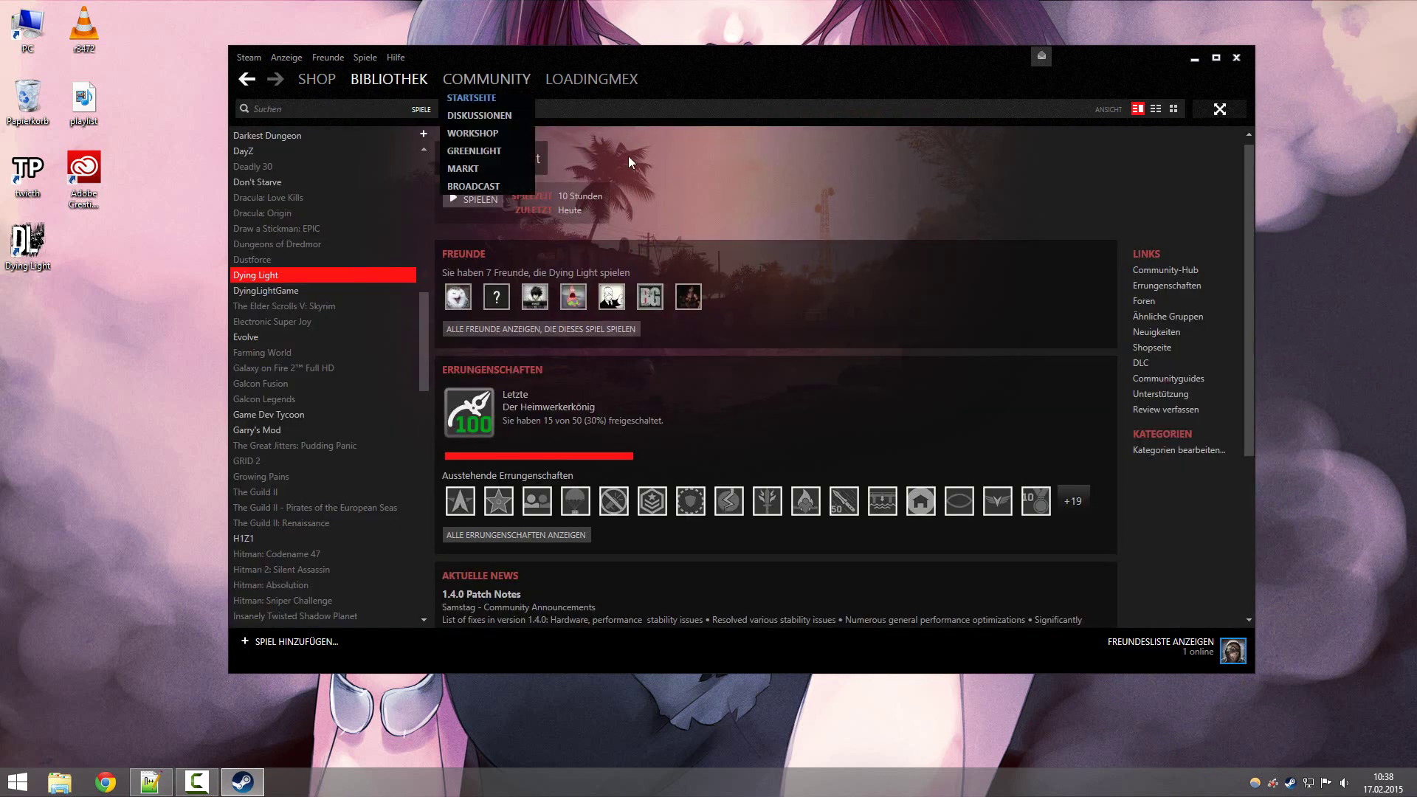
Remove the DyingLightGame shortcut with Verknüpfung löschen, then select Dying Light.
scroll(396, 182, down, 2)
scroll(370, 202, up, 1)
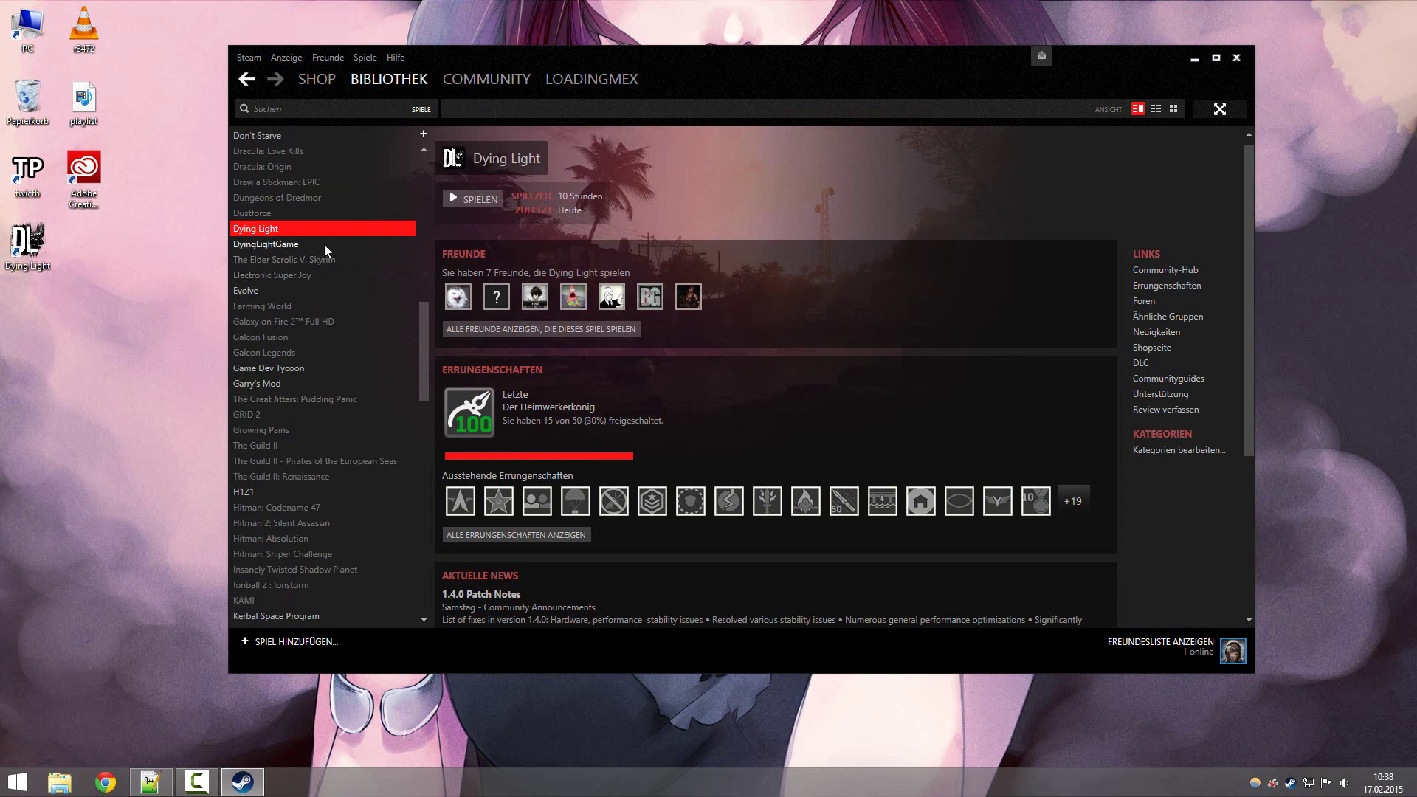
click(307, 245)
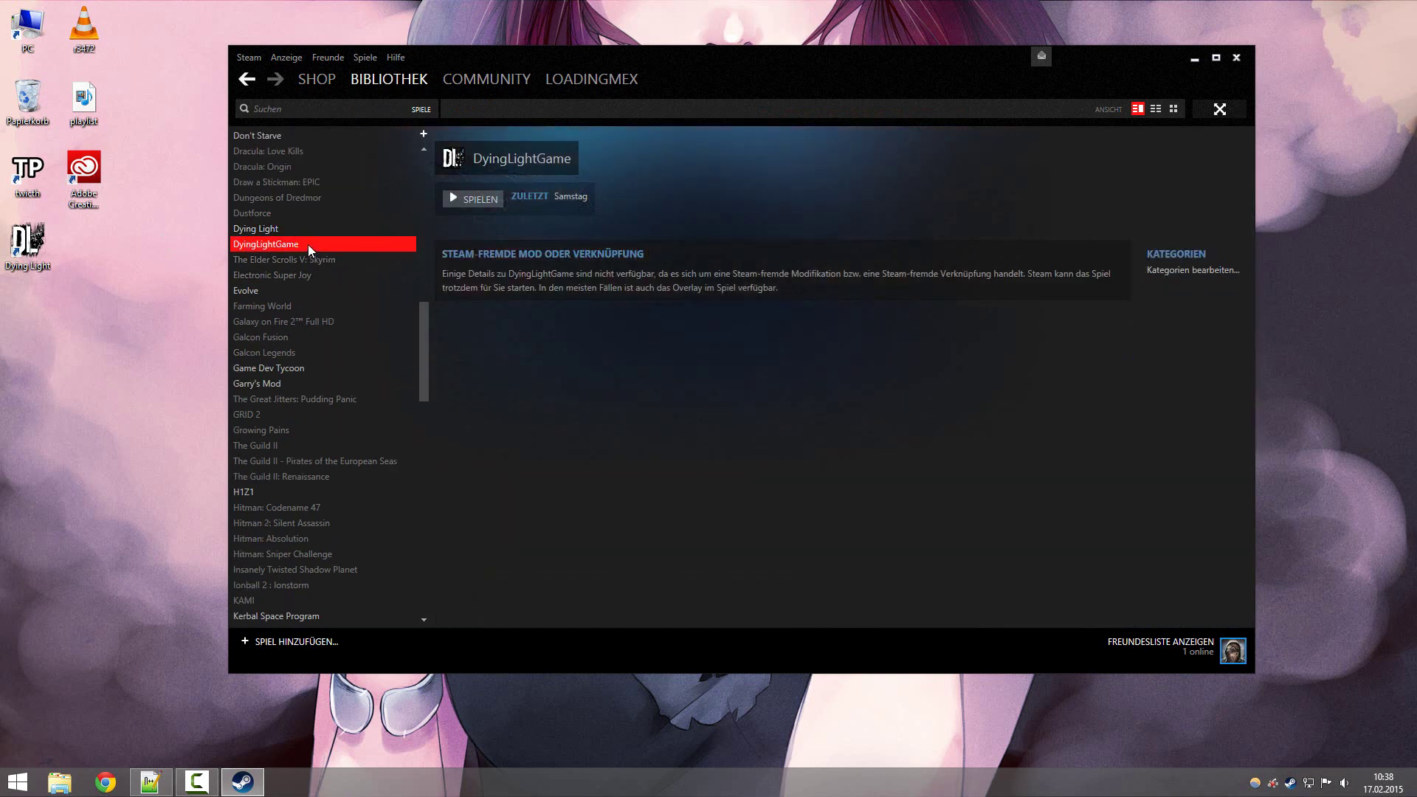
right_click(307, 245)
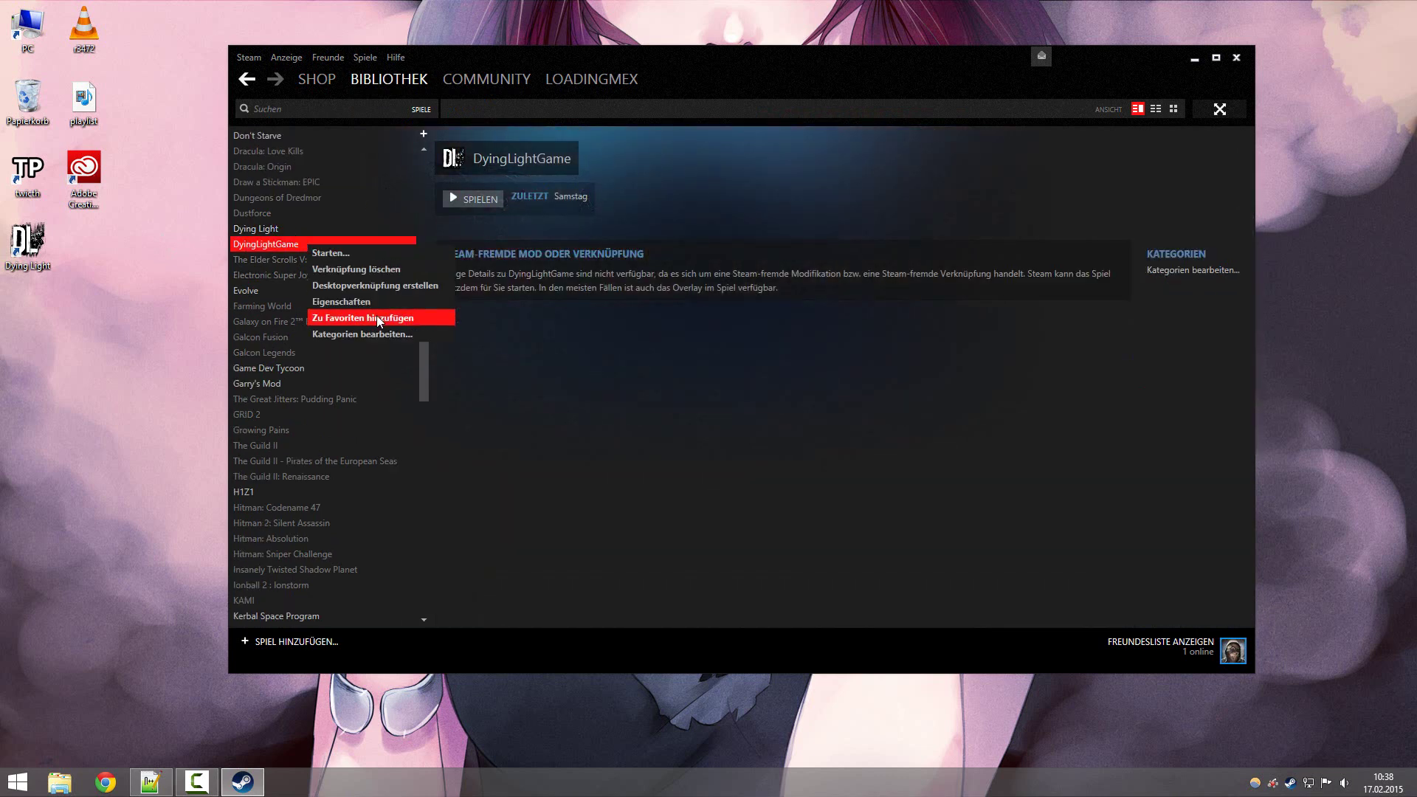
click(395, 270)
click(303, 230)
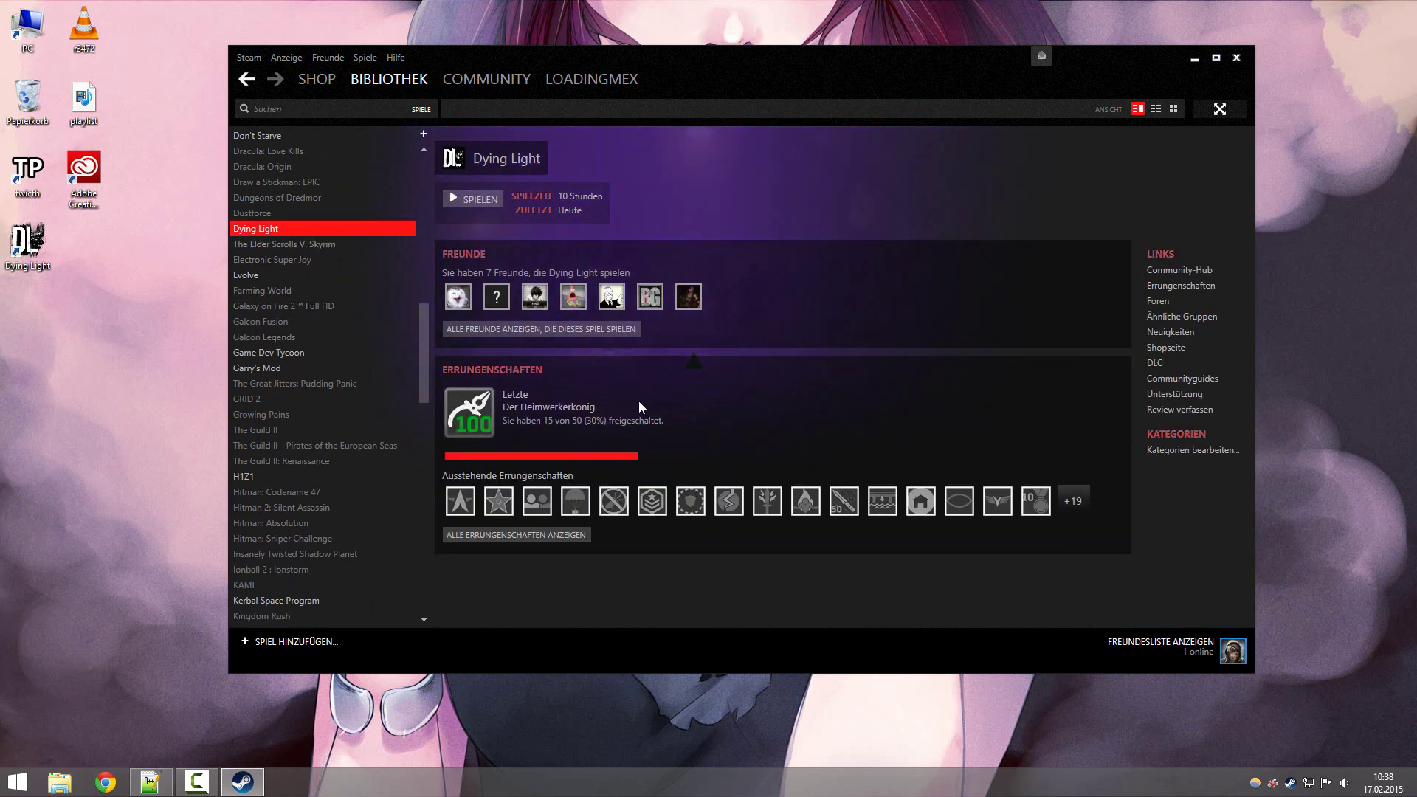
Close the Steam window, select the '8. Restart Steam' note line, and hide the notes.
click(1236, 58)
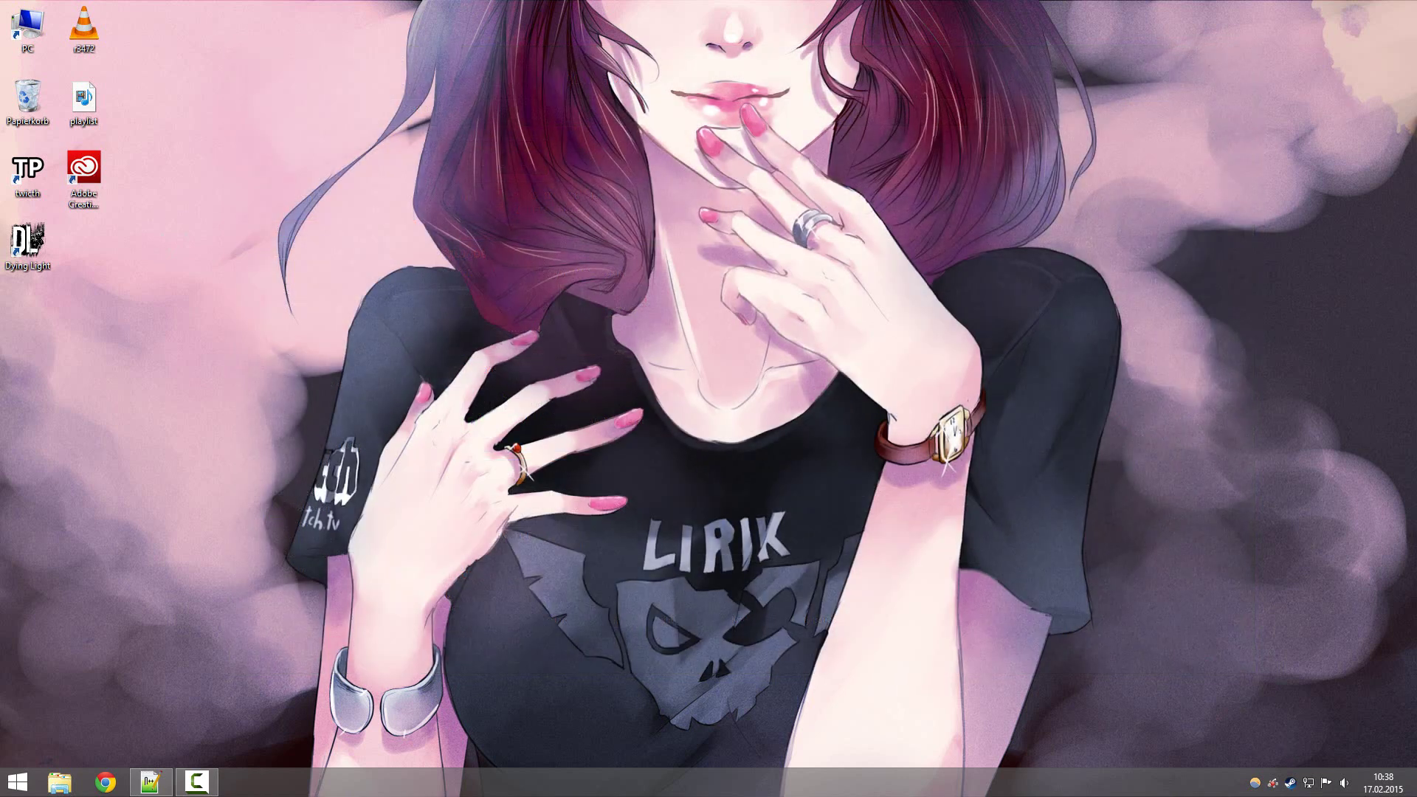
click(151, 782)
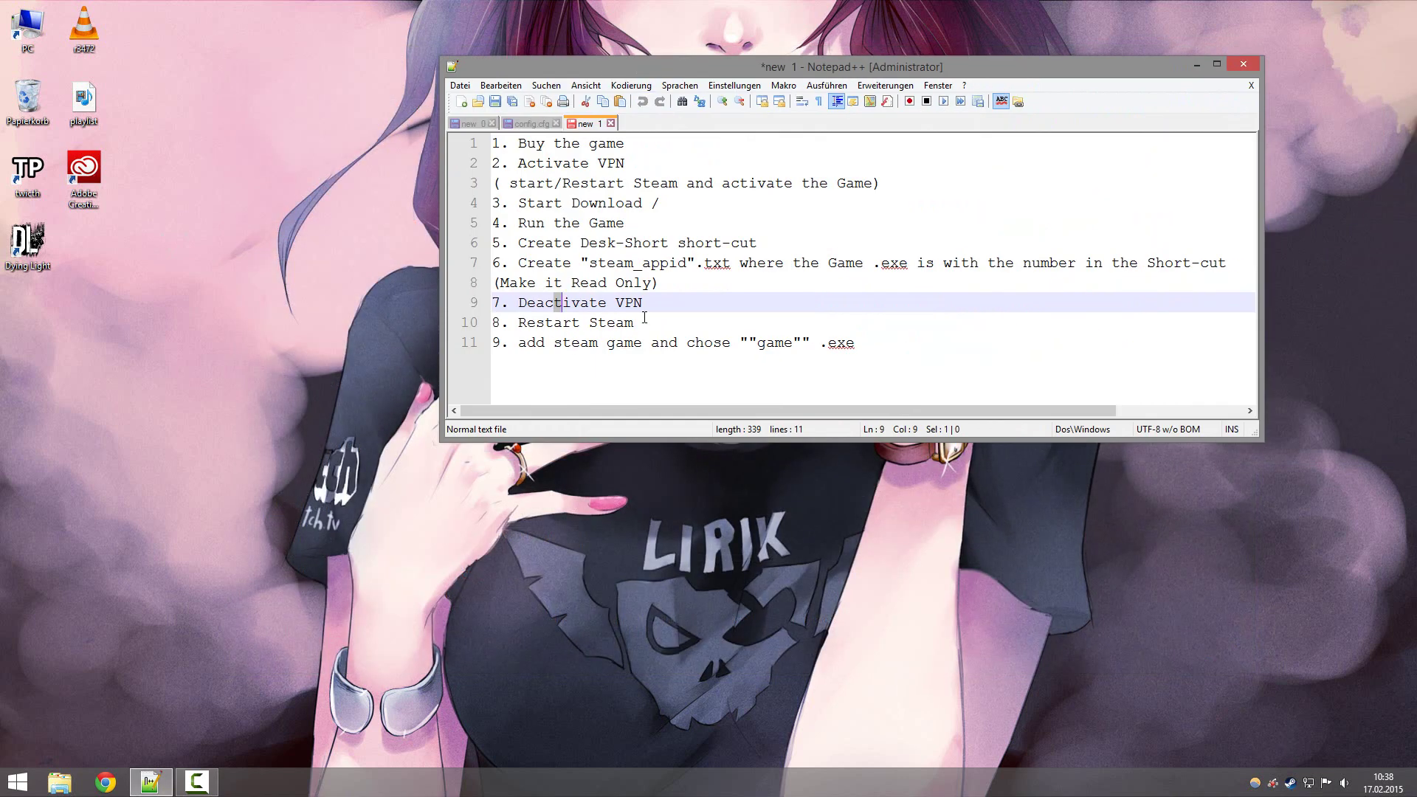
click(644, 322)
drag(644, 322, 480, 324)
click(210, 524)
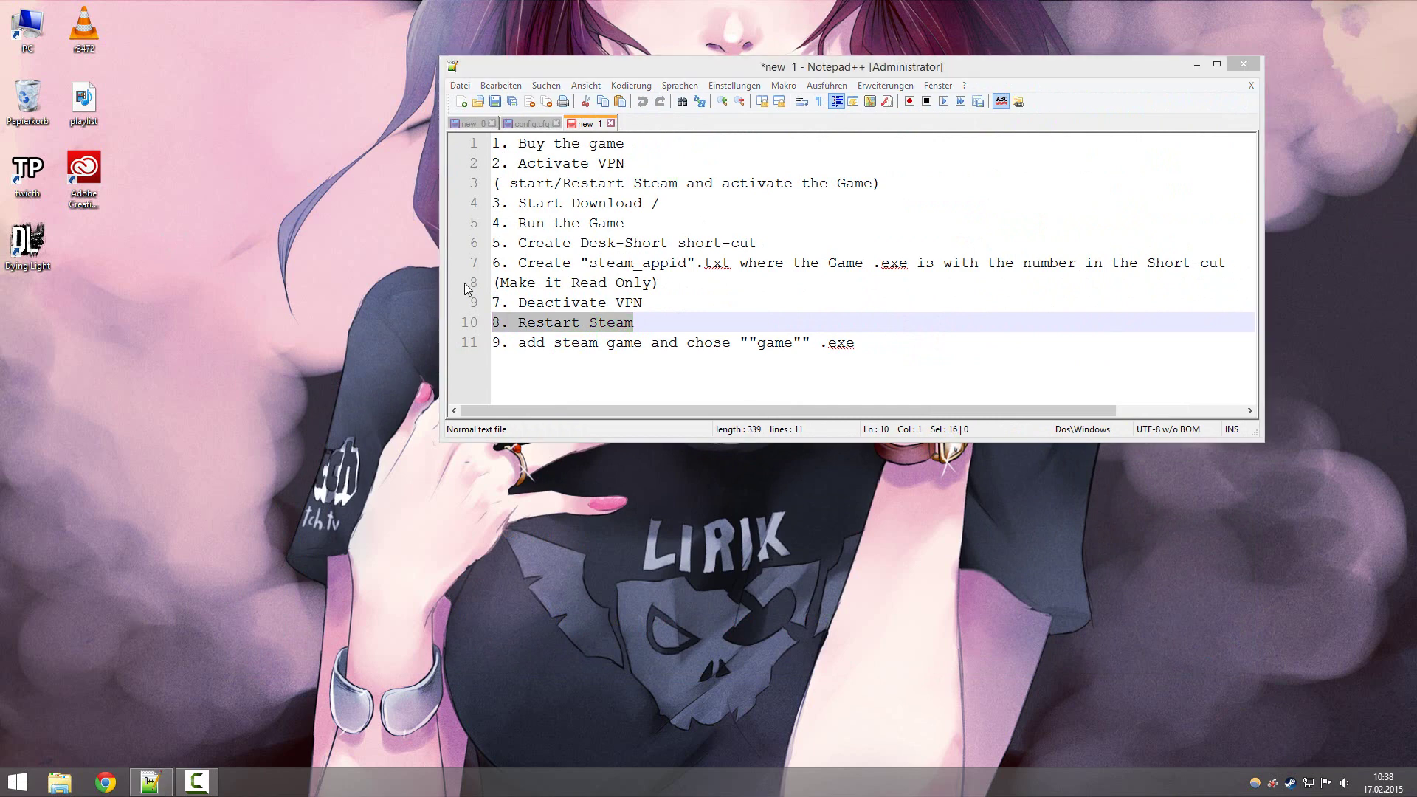
key(super+d)
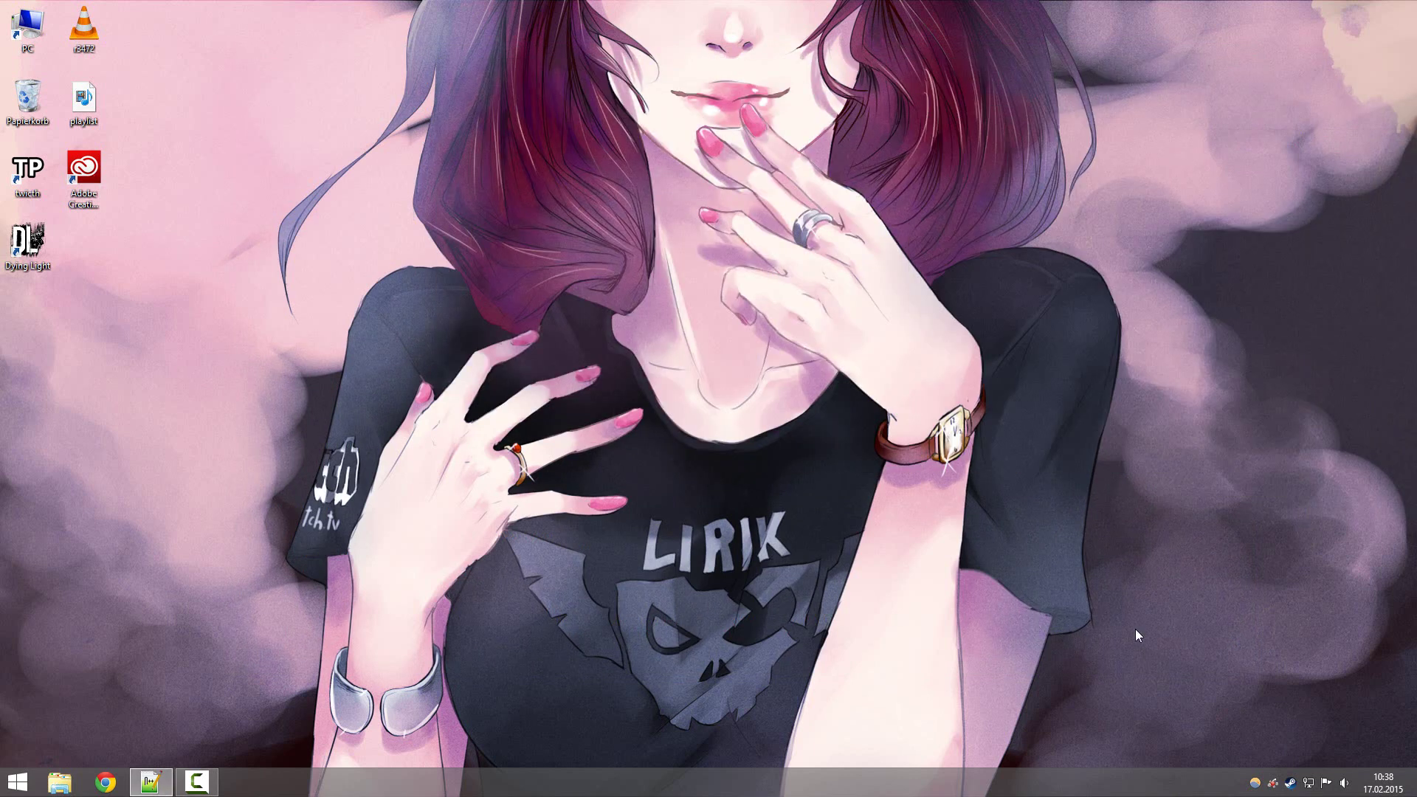
Quit Steam from the tray with Beenden and relaunch it from the Start menu.
right_click(1290, 783)
click(1181, 766)
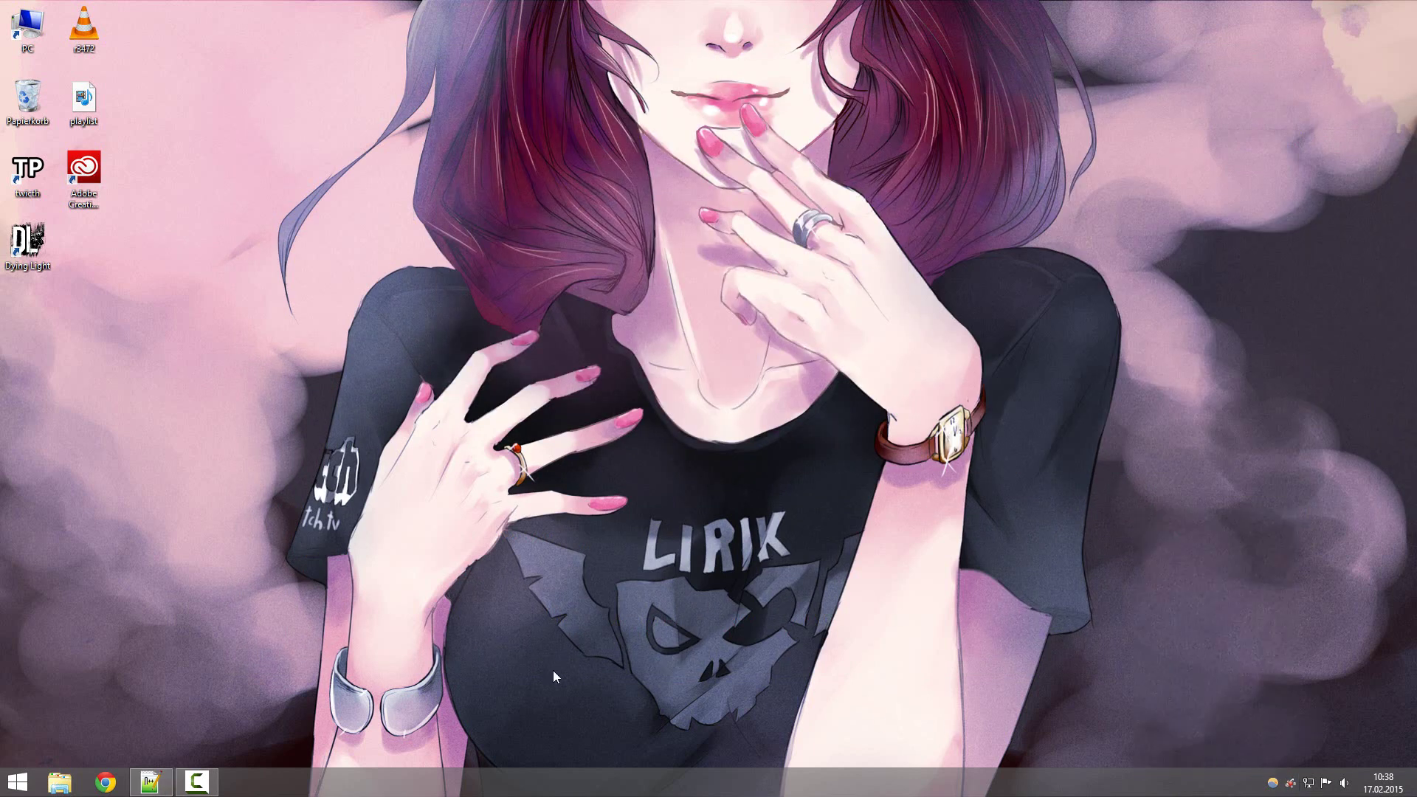
key(super)
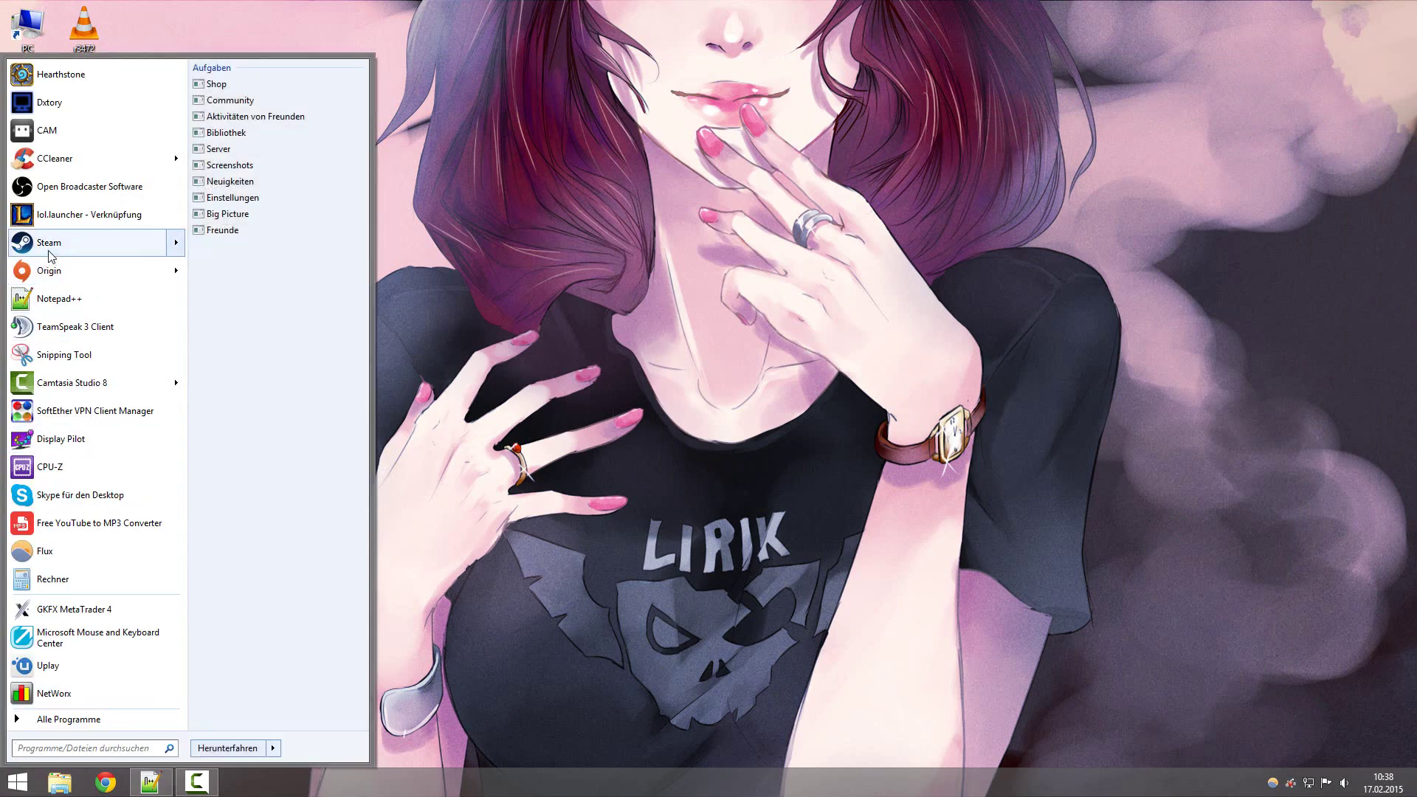
click(49, 254)
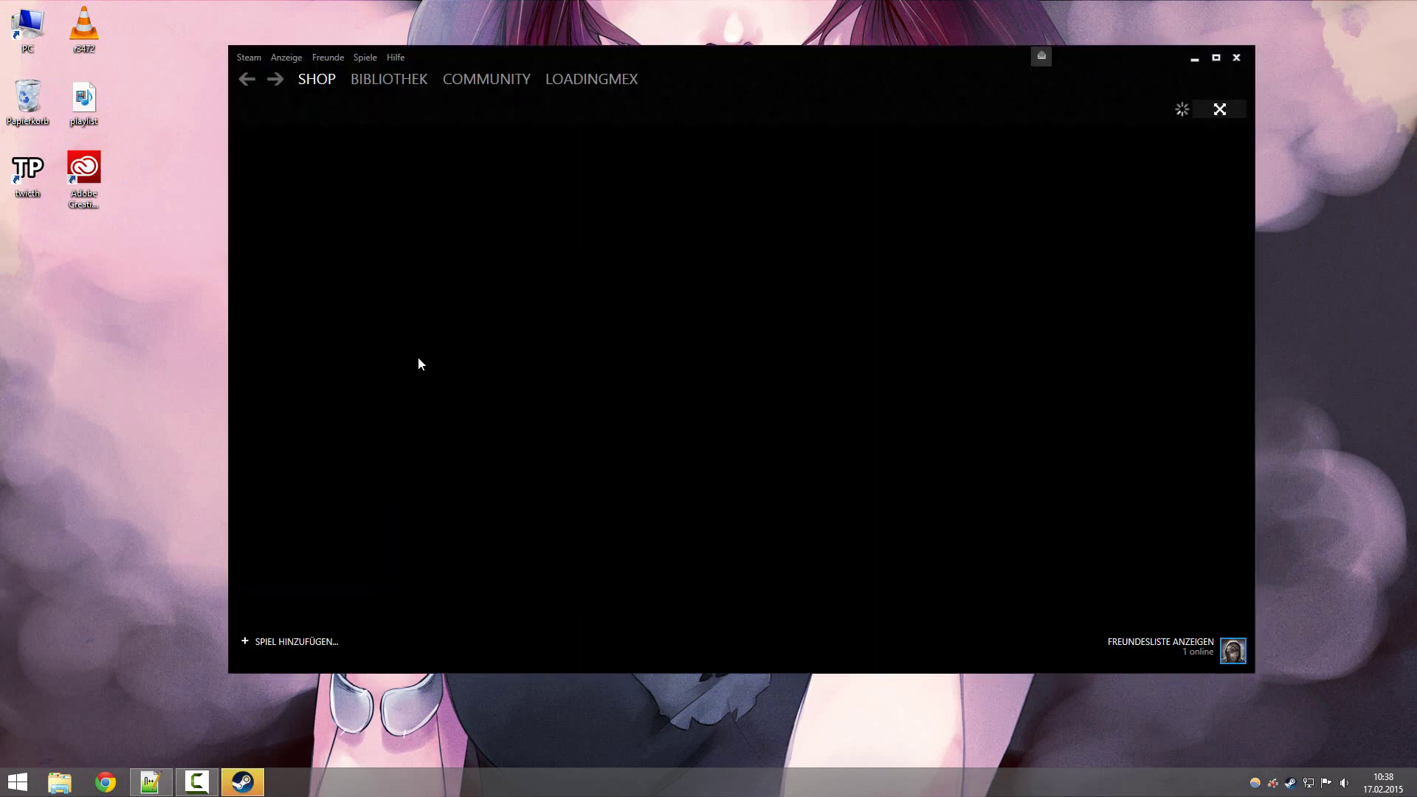
Shift the Steam window left and scroll through the store listings.
drag(723, 68, 652, 75)
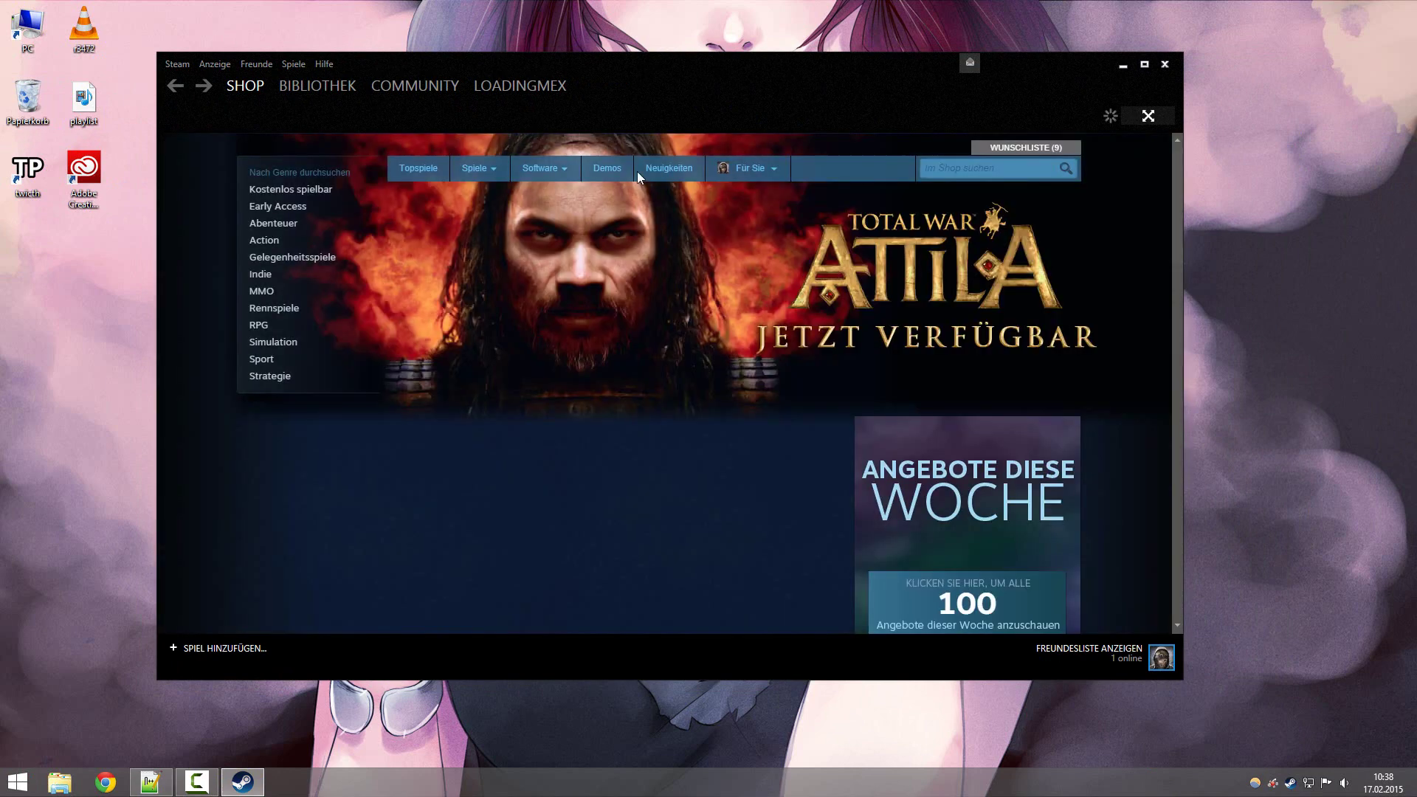
scroll(648, 258, down, 2)
scroll(647, 260, down, 2)
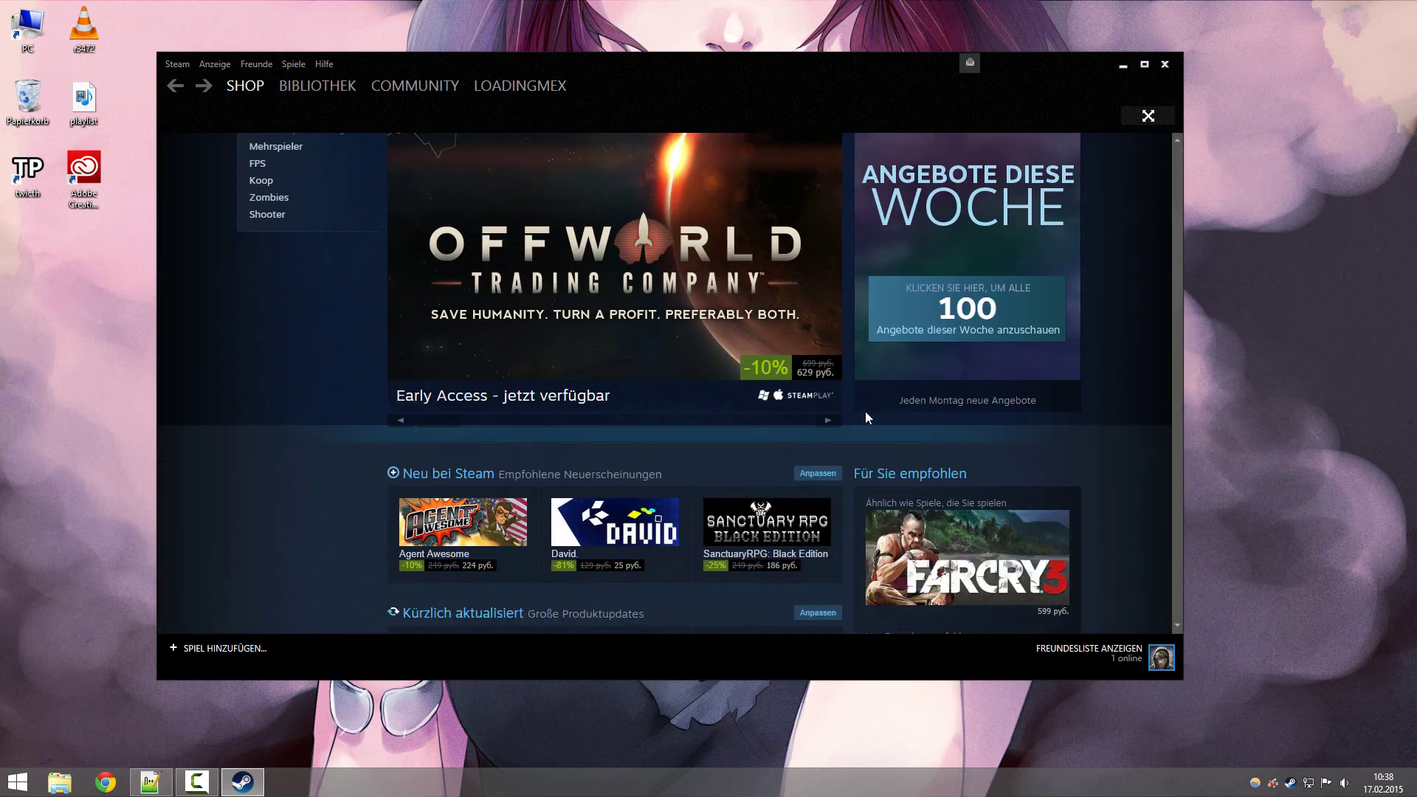
scroll(981, 295, down, 2)
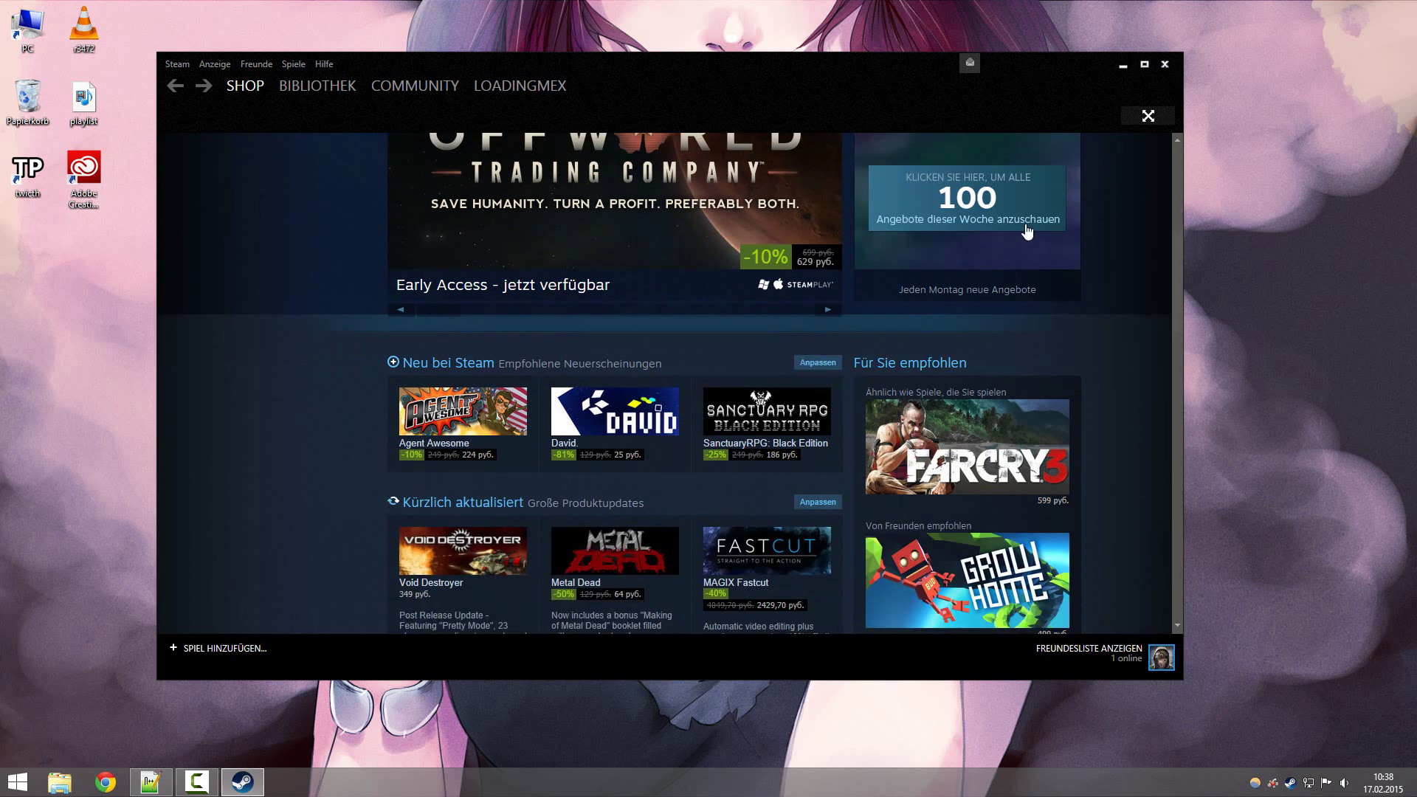
Exit Steam from the tray, relaunch it from the Start menu, and check the store's euro prices.
click(1163, 66)
right_click(1292, 791)
click(1181, 781)
click(18, 782)
click(89, 258)
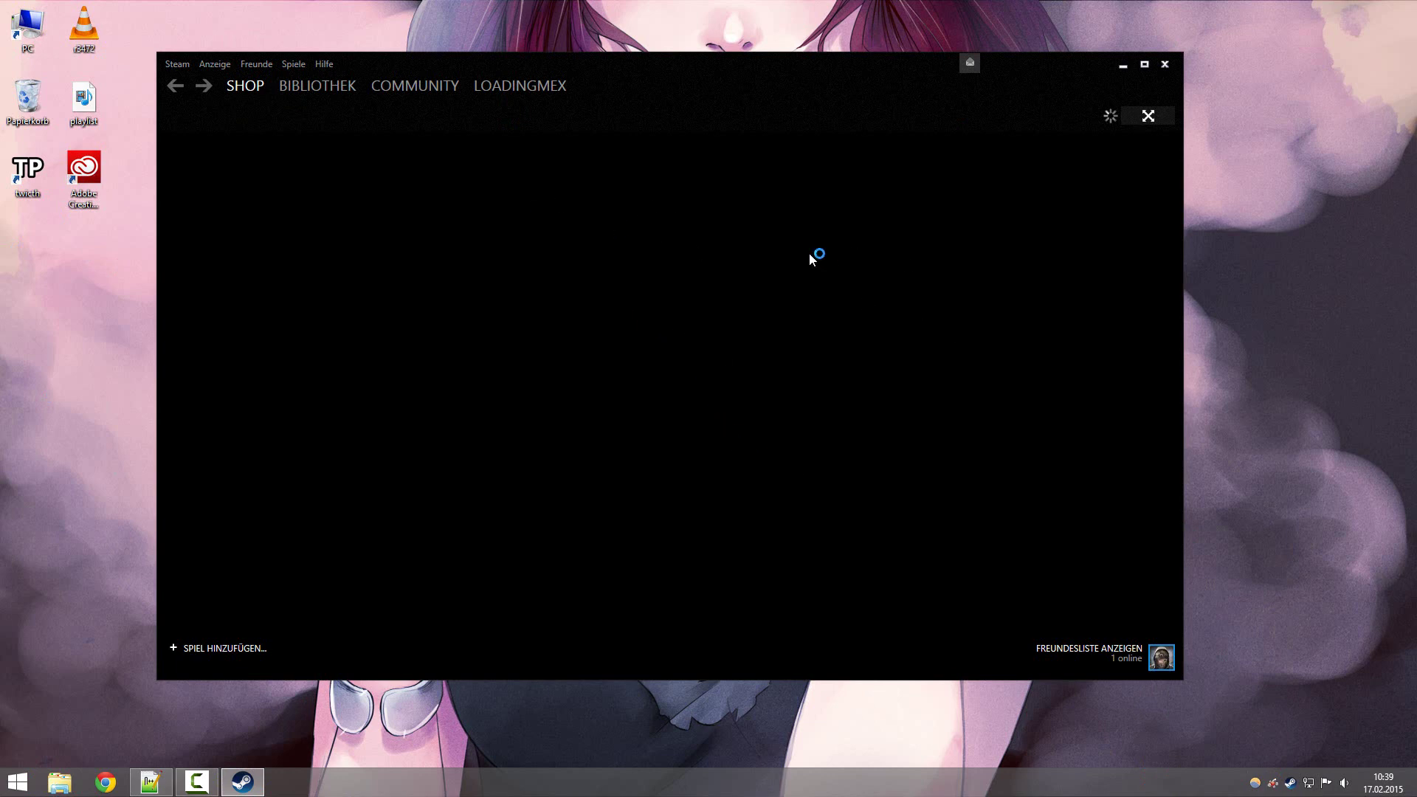
scroll(808, 509, down, 4)
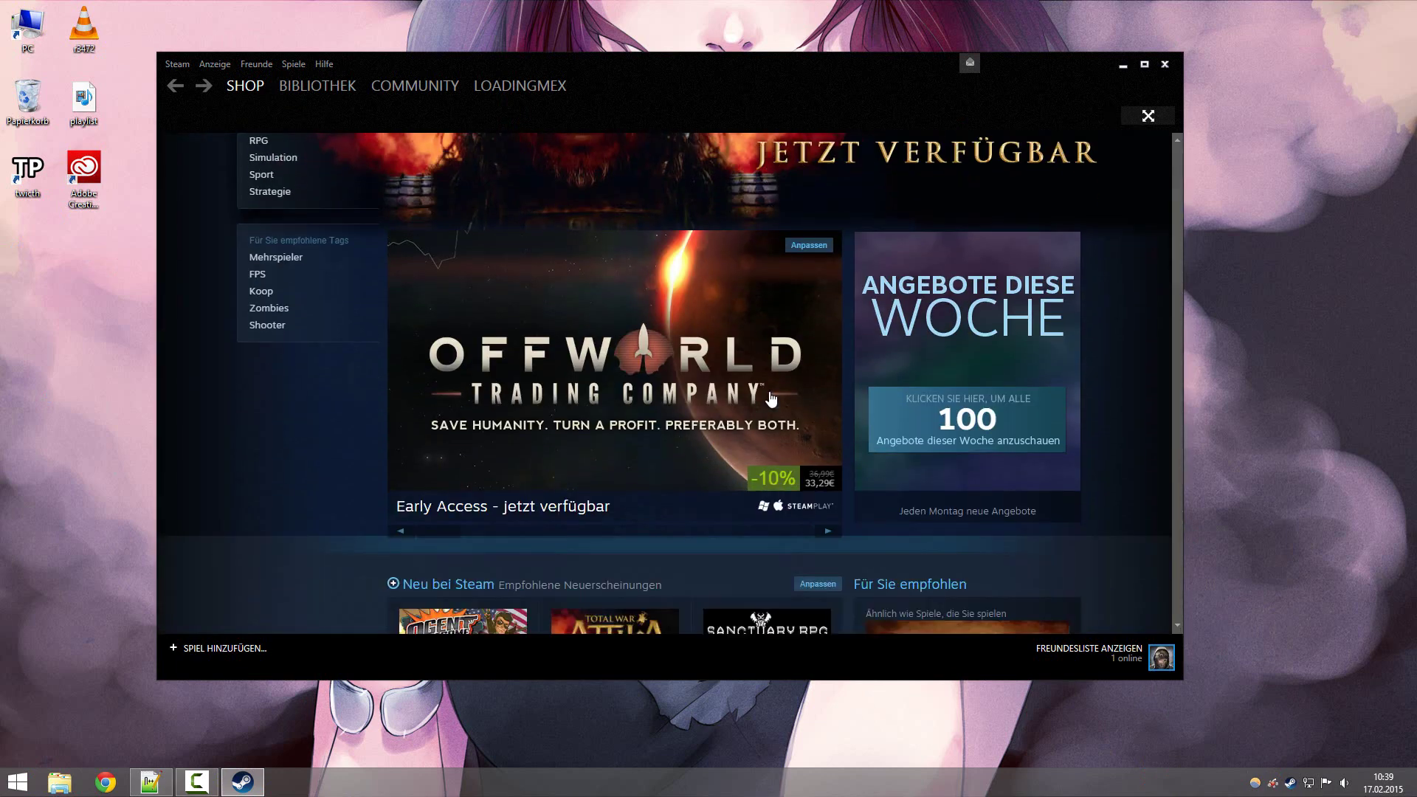
scroll(805, 498, down, 11)
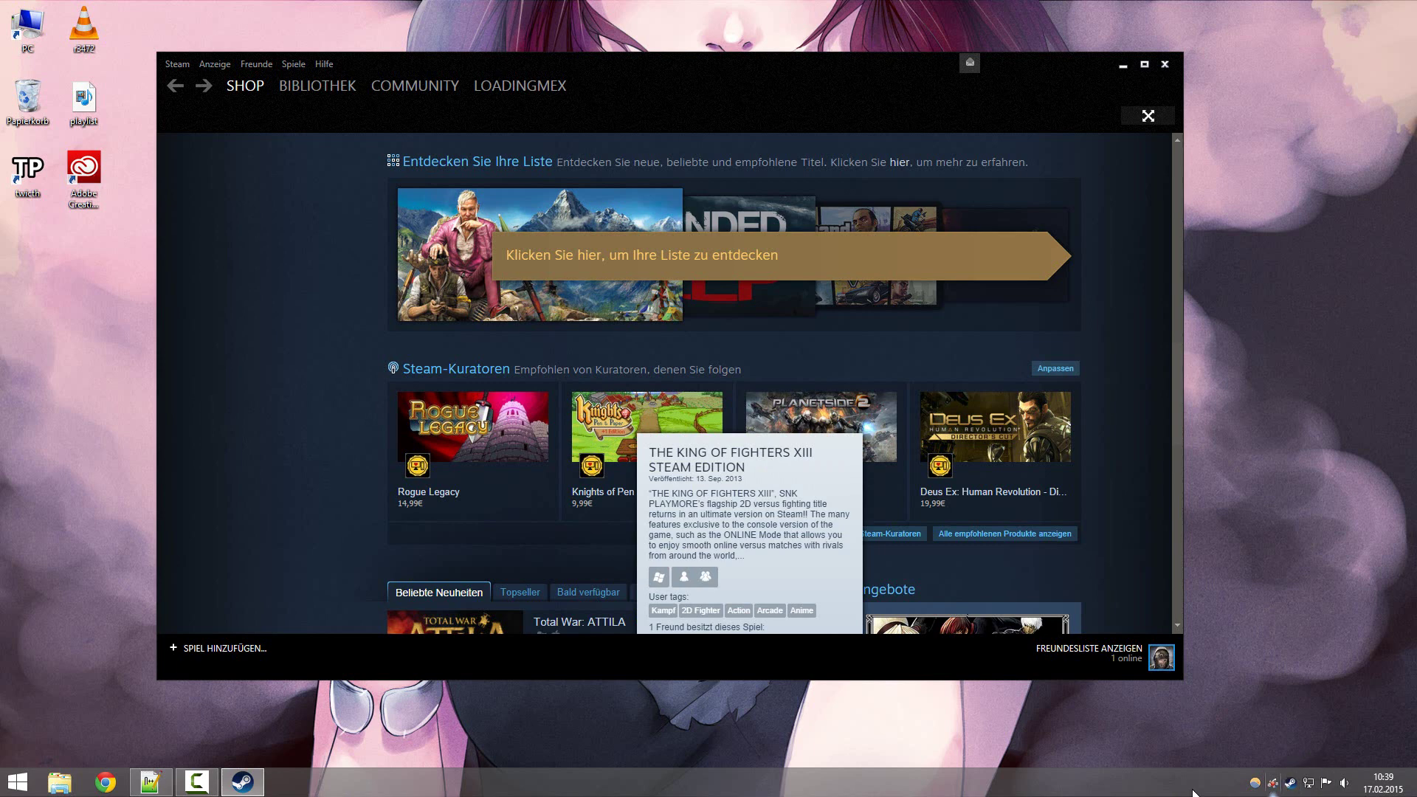
scroll(865, 463, up, 3)
scroll(864, 462, up, 2)
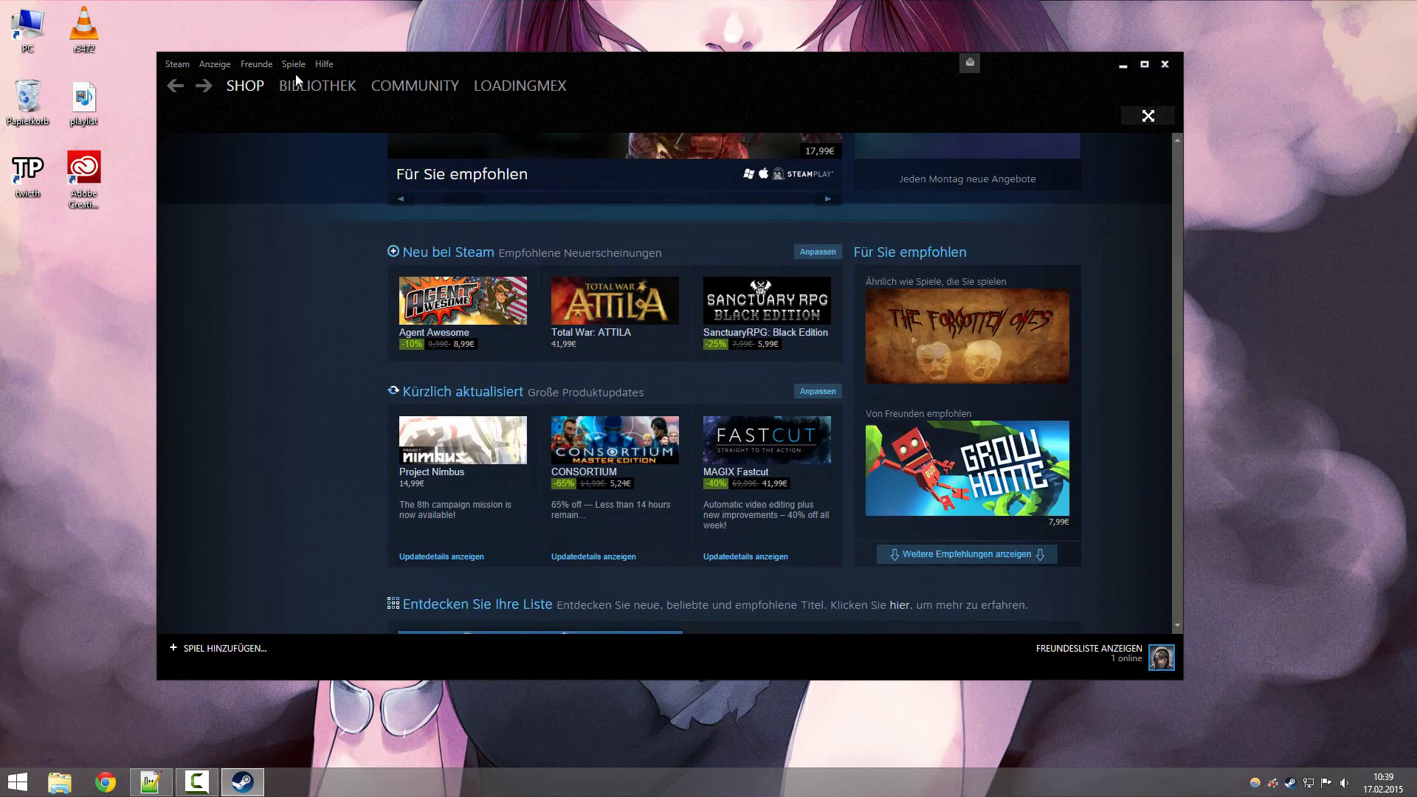
In the library, select Dying Light and open, then dismiss, the SPIEL HINZUFÜGEN… options.
click(318, 85)
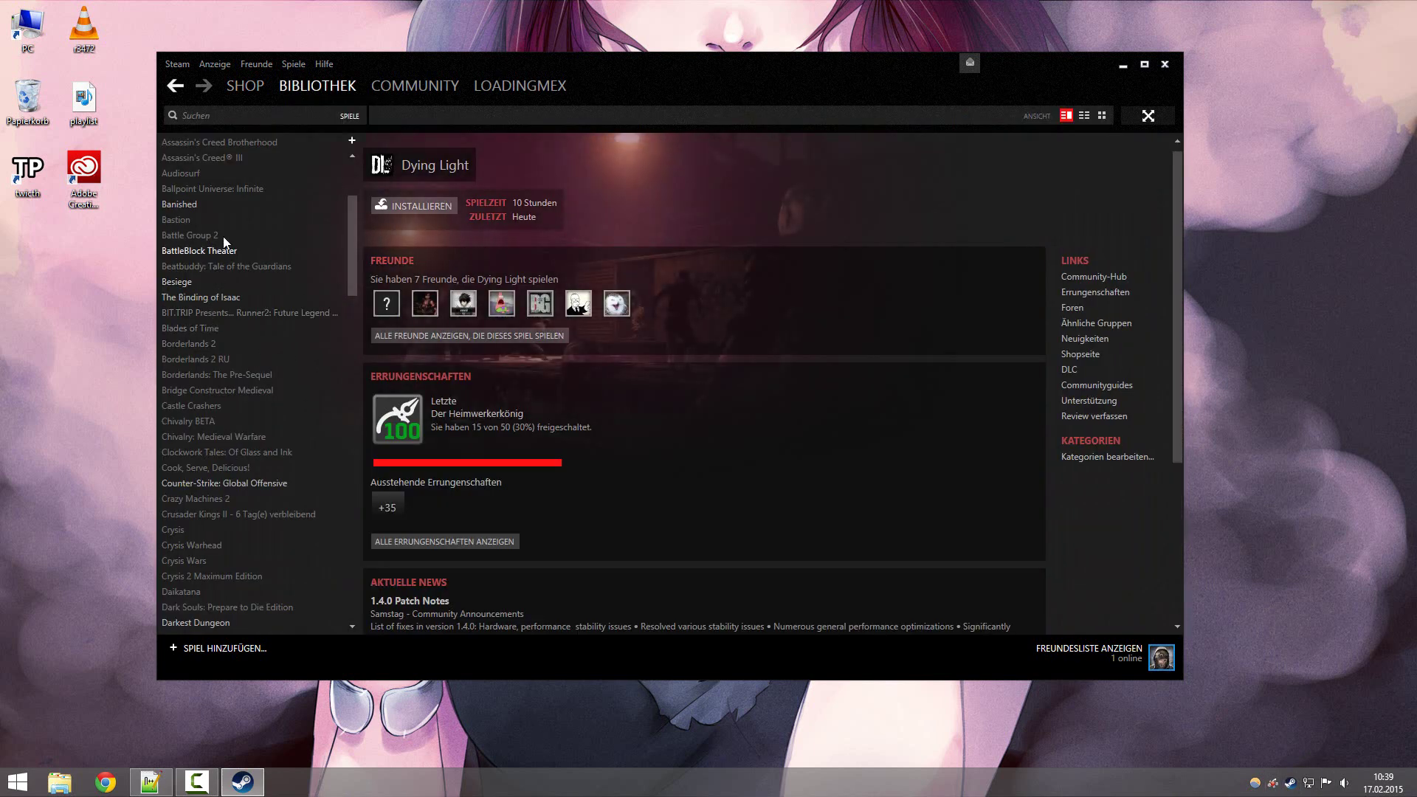
scroll(232, 253, down, 5)
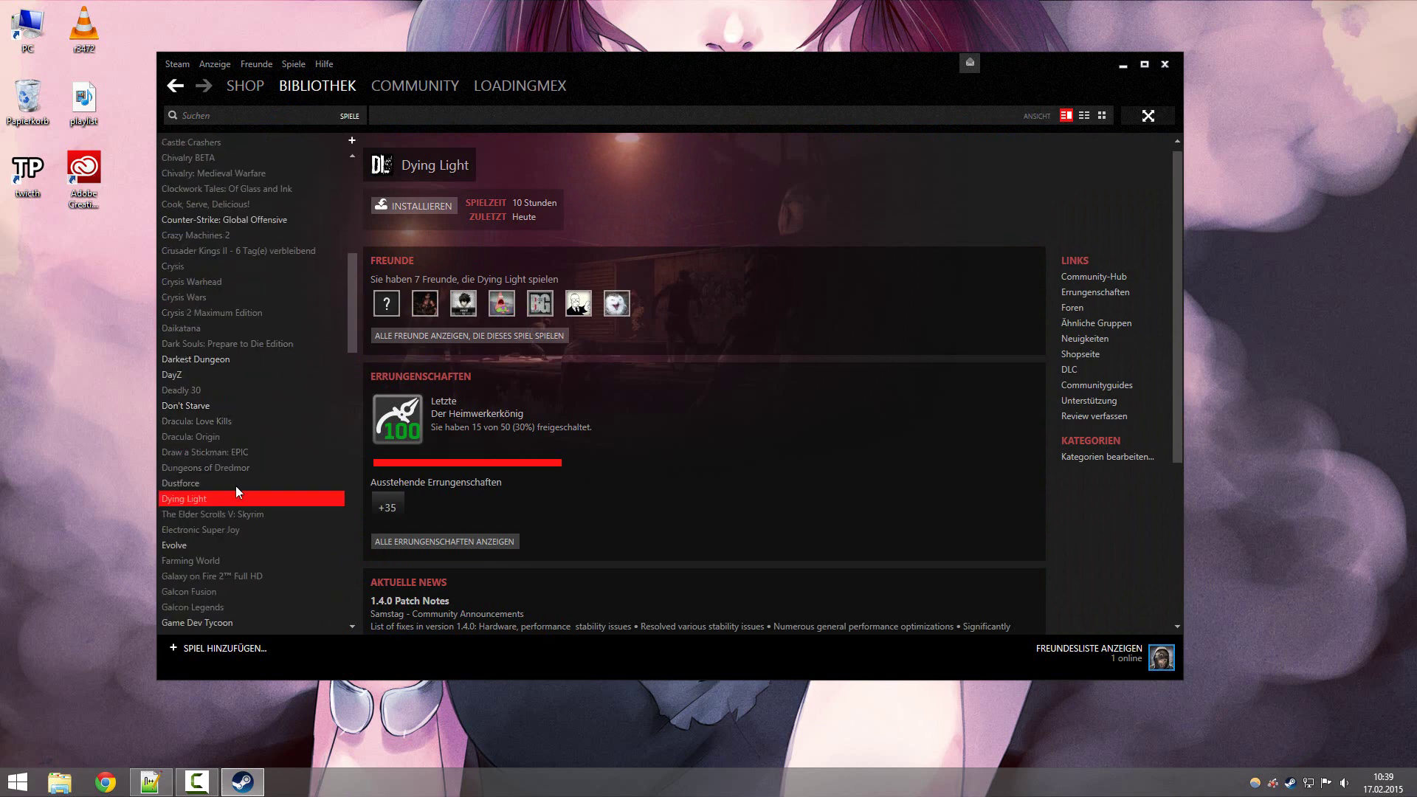
click(236, 484)
click(232, 500)
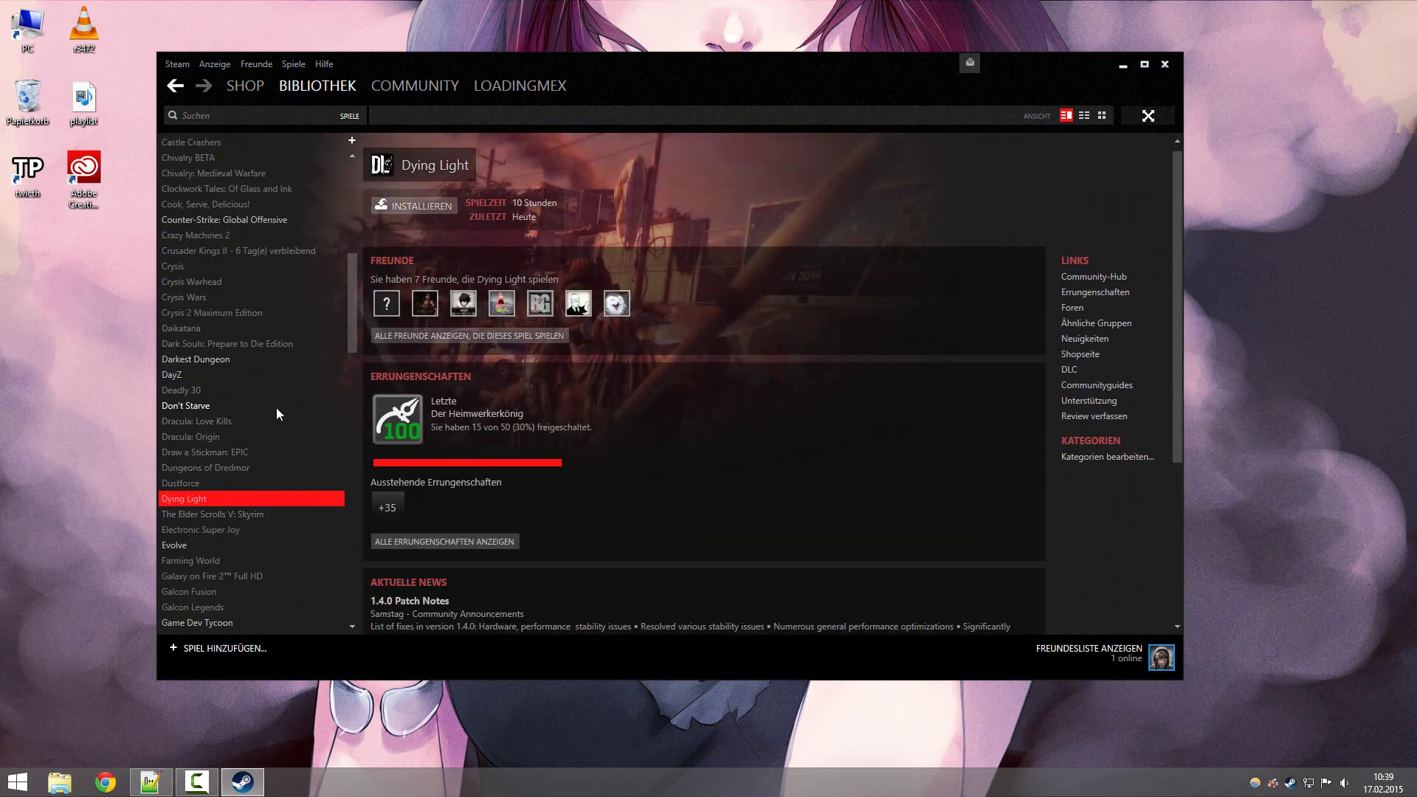
click(229, 650)
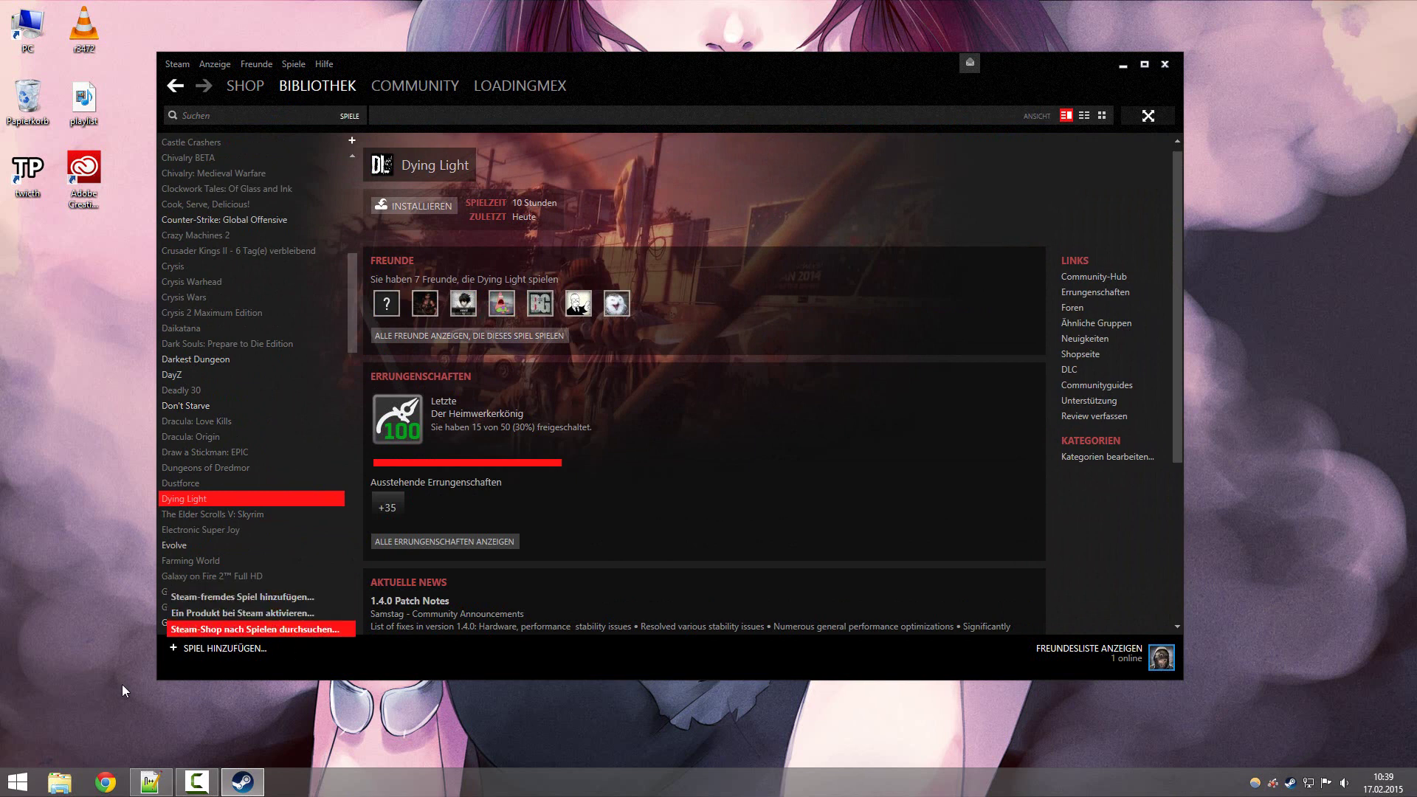
click(295, 733)
Review the checklist's txt, Deactivate VPN, restart and add-game steps, then move the note off screen.
click(150, 781)
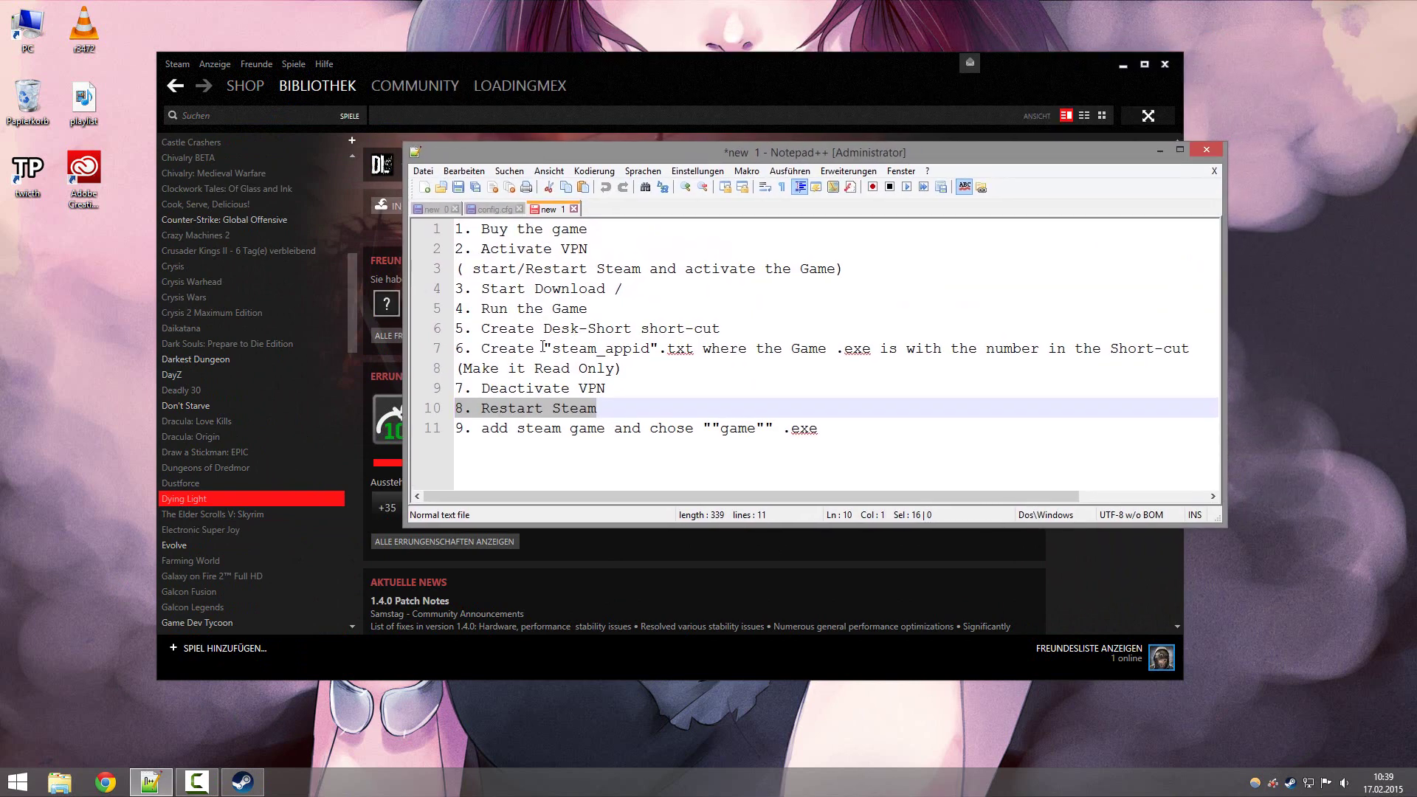
double_click(669, 344)
click(695, 383)
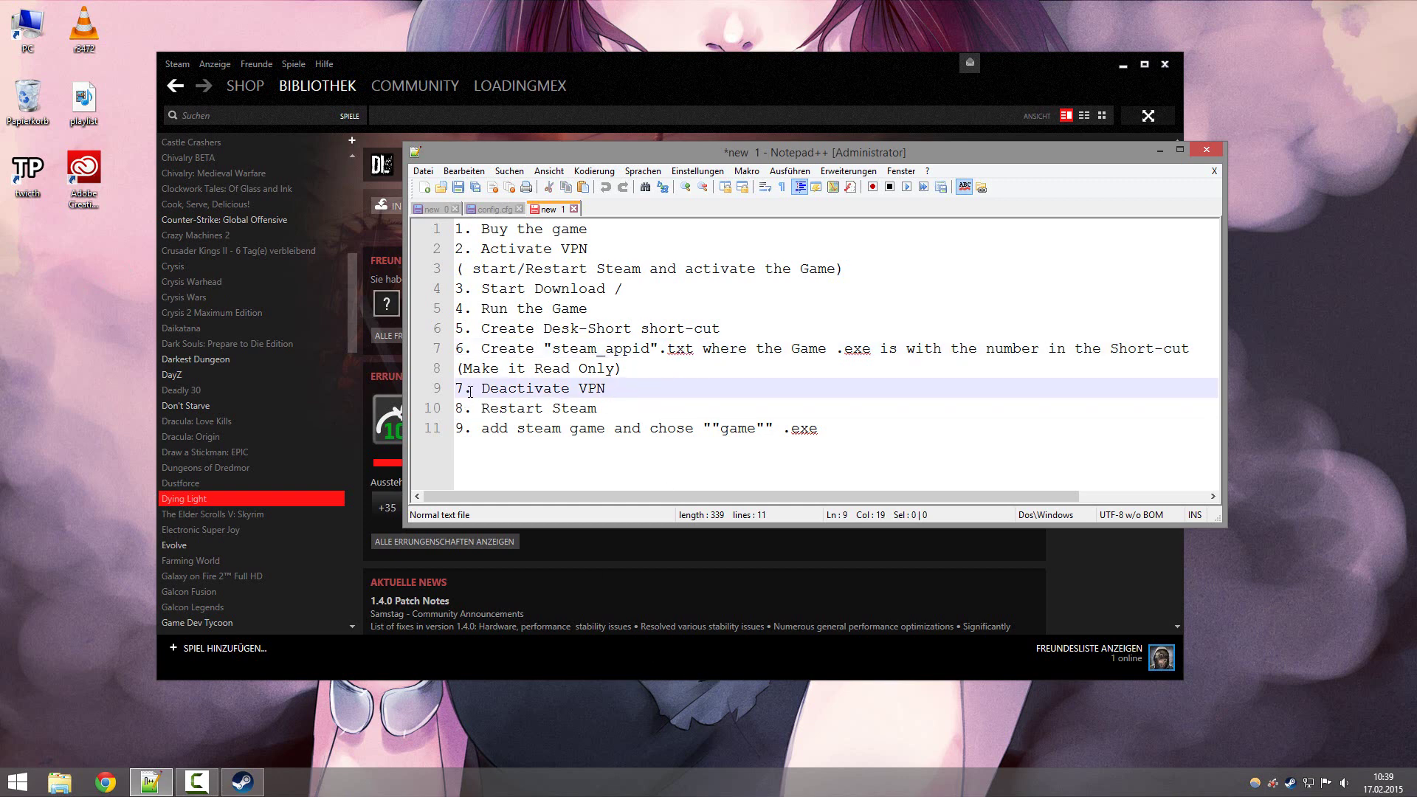
drag(478, 389, 616, 393)
click(664, 405)
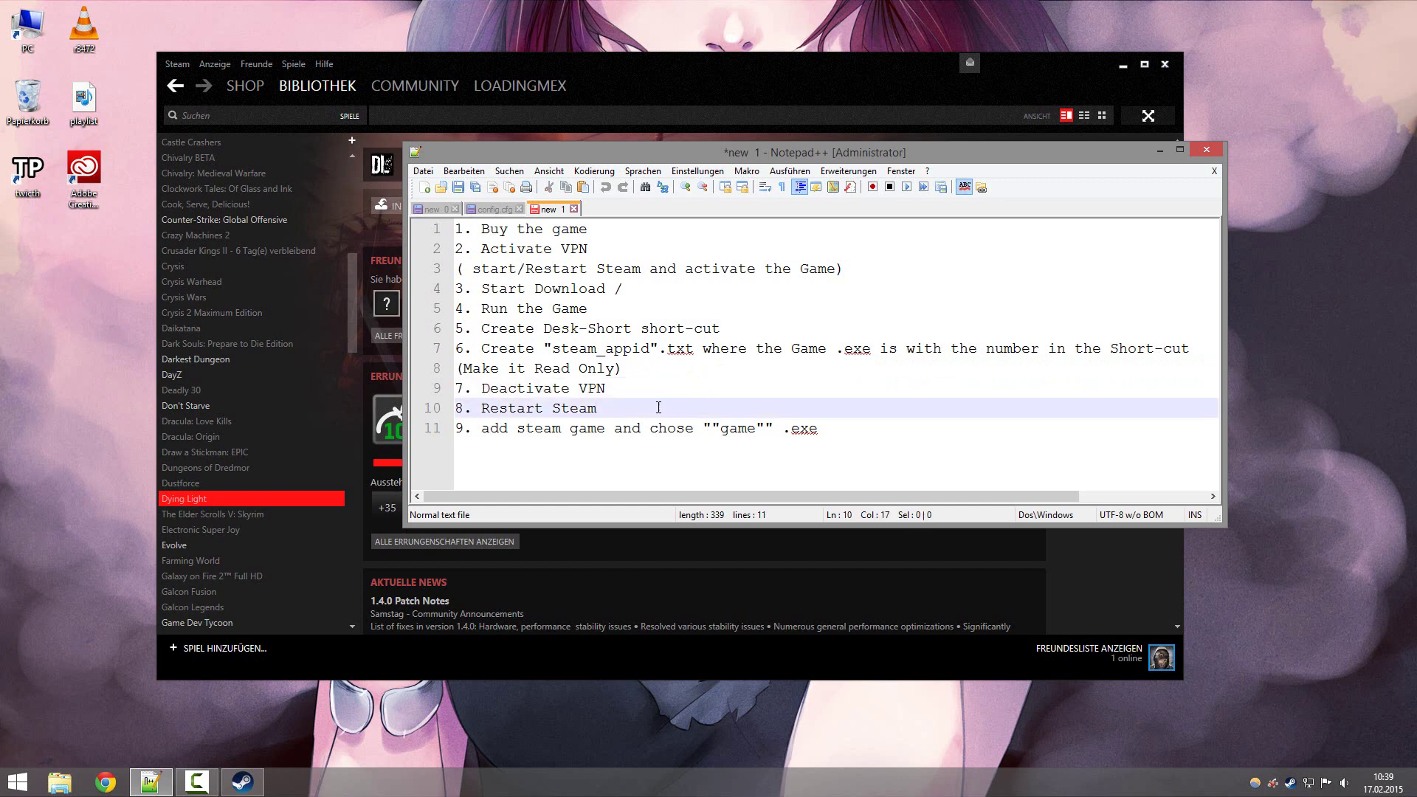
drag(478, 408, 583, 457)
key(ctrl+End)
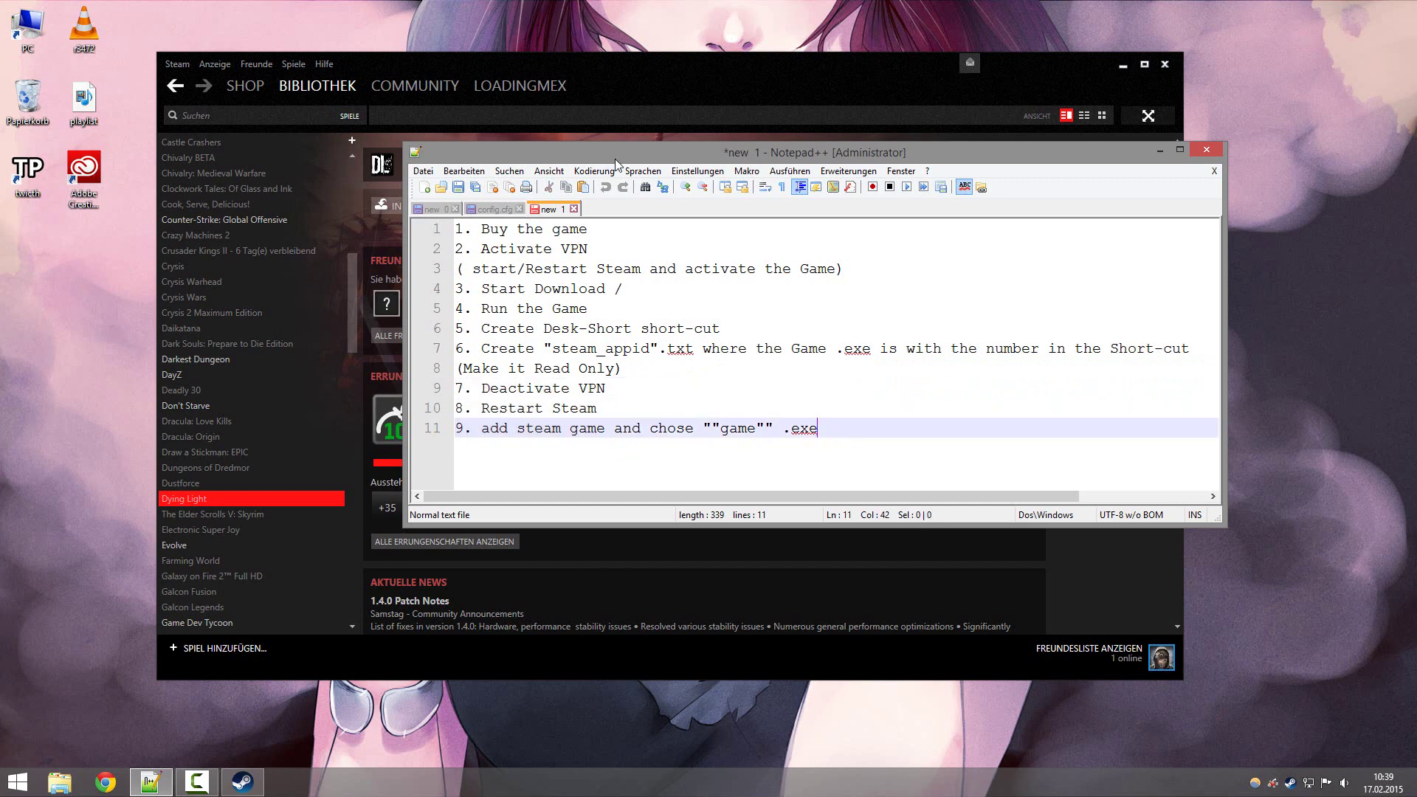
drag(608, 160, 830, 136)
drag(928, 113, 1415, 111)
Open Steam's Add a Non-Steam Game dialog from the library.
click(245, 624)
click(236, 648)
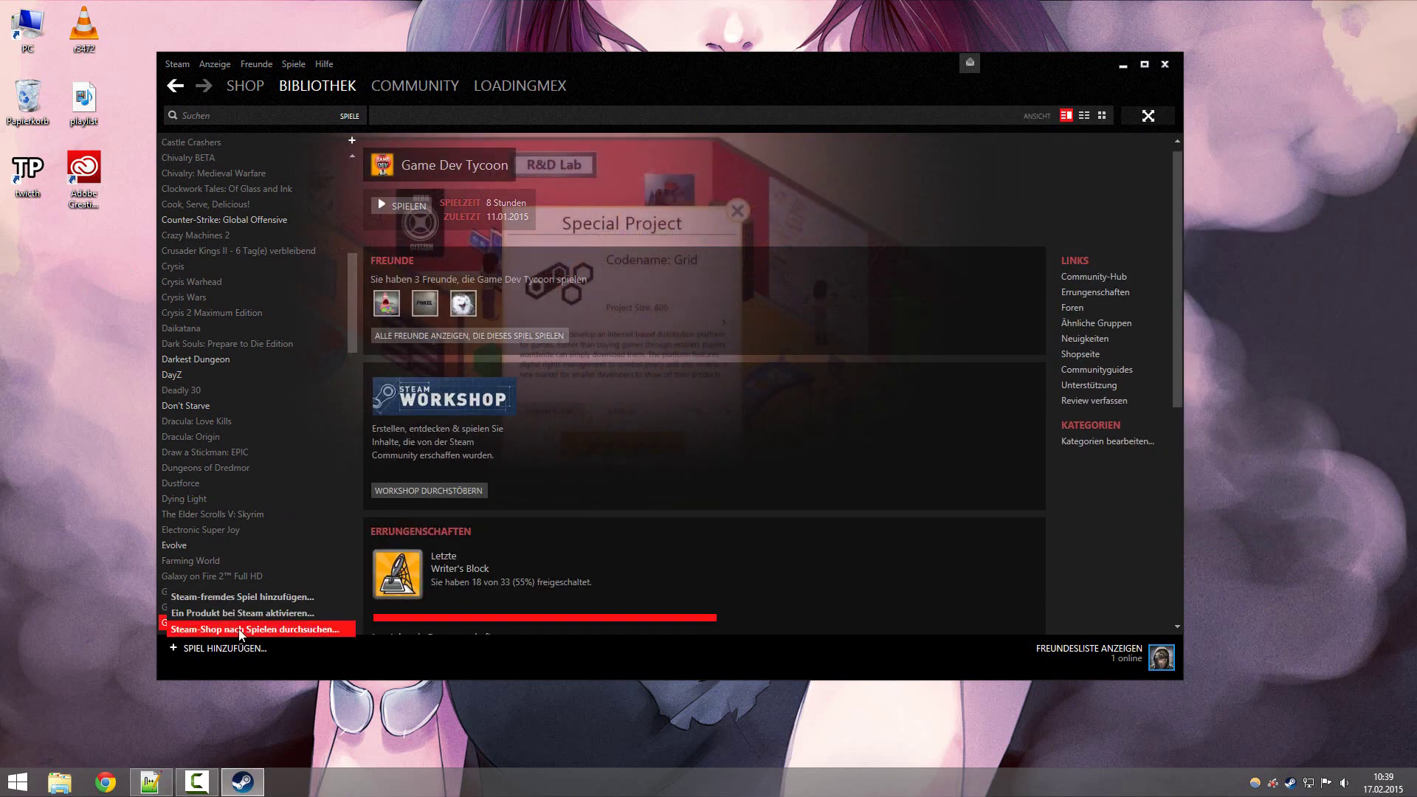
click(298, 602)
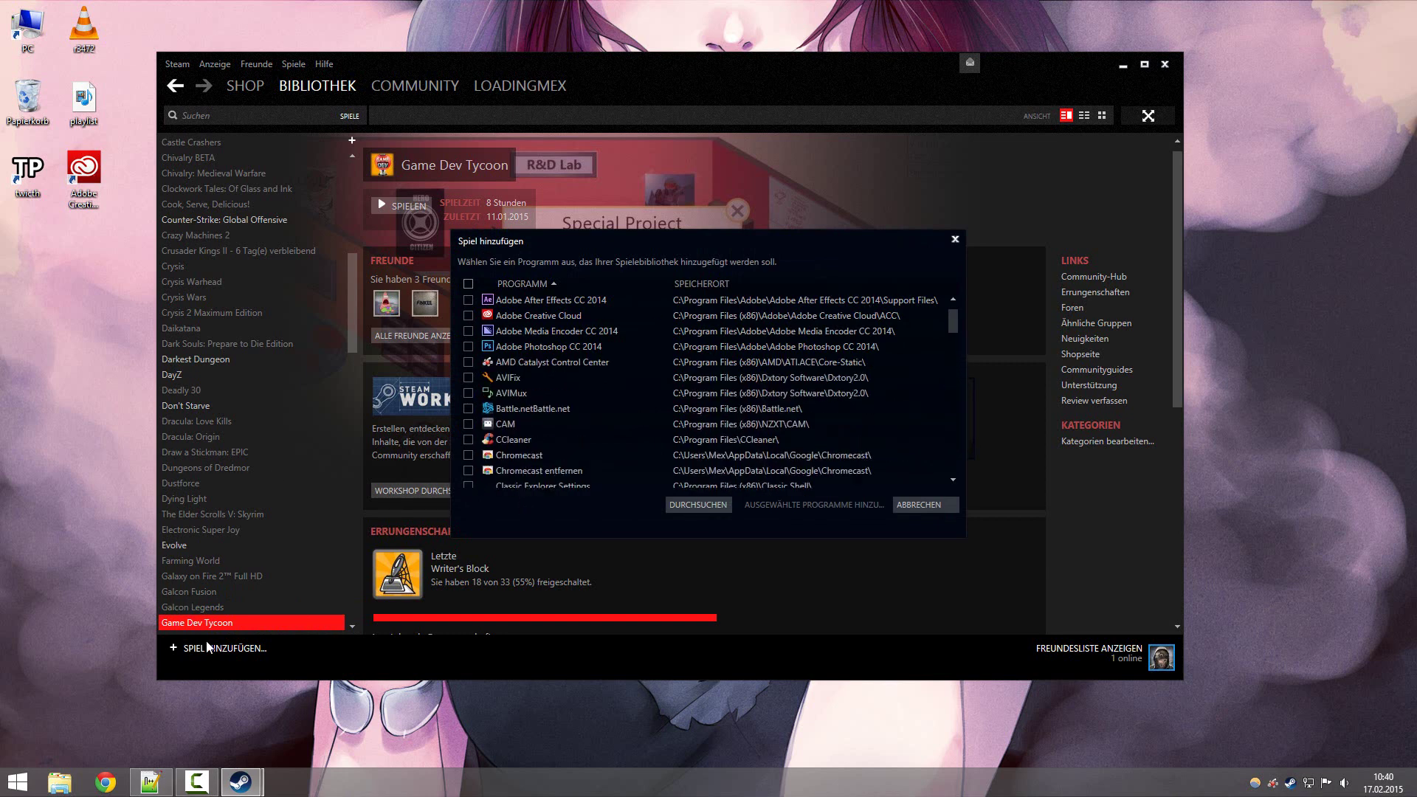
Browse to the E:\Steam\SteamApps\common\Dying Light folder.
click(705, 513)
scroll(587, 177, down, 5)
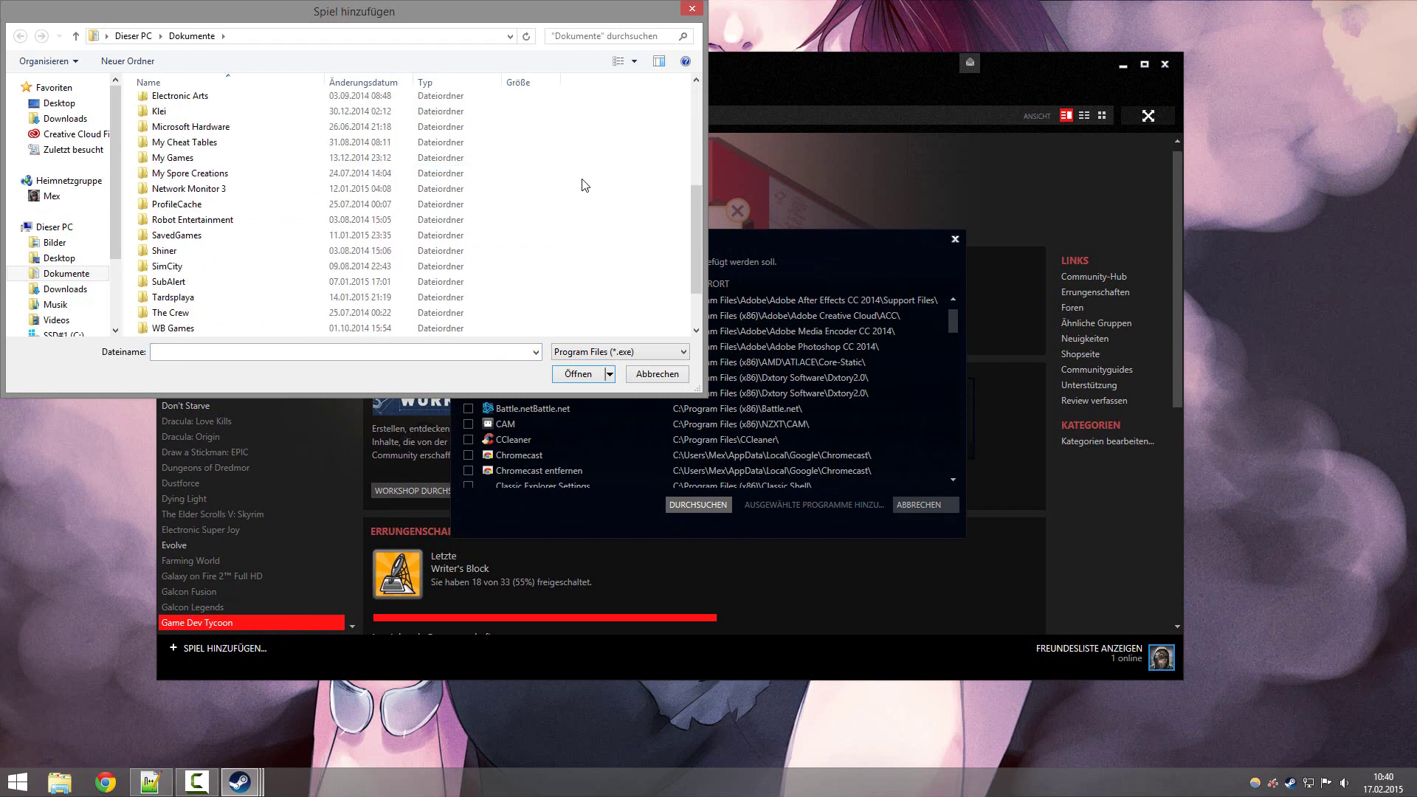
scroll(517, 214, up, 2)
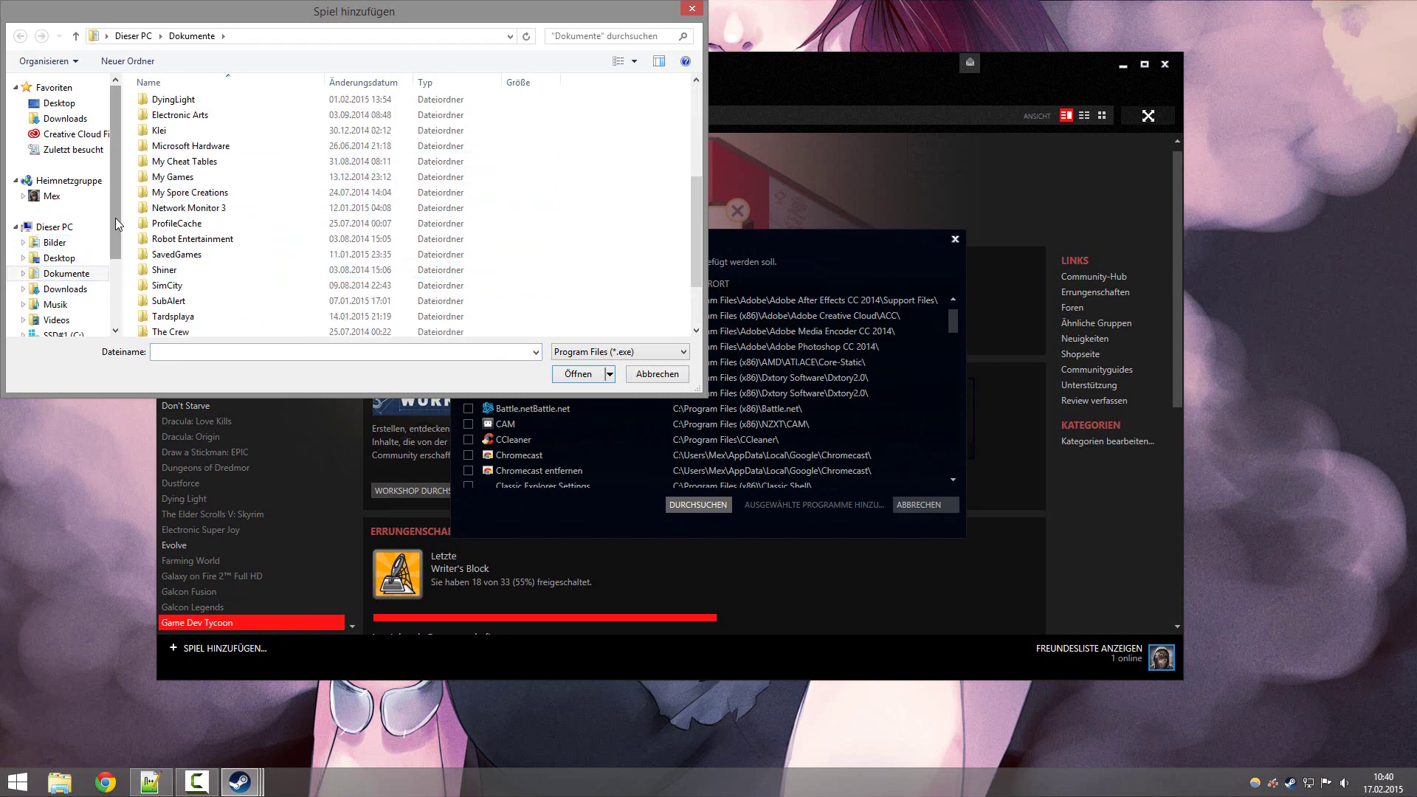
scroll(113, 231, down, 2)
click(63, 282)
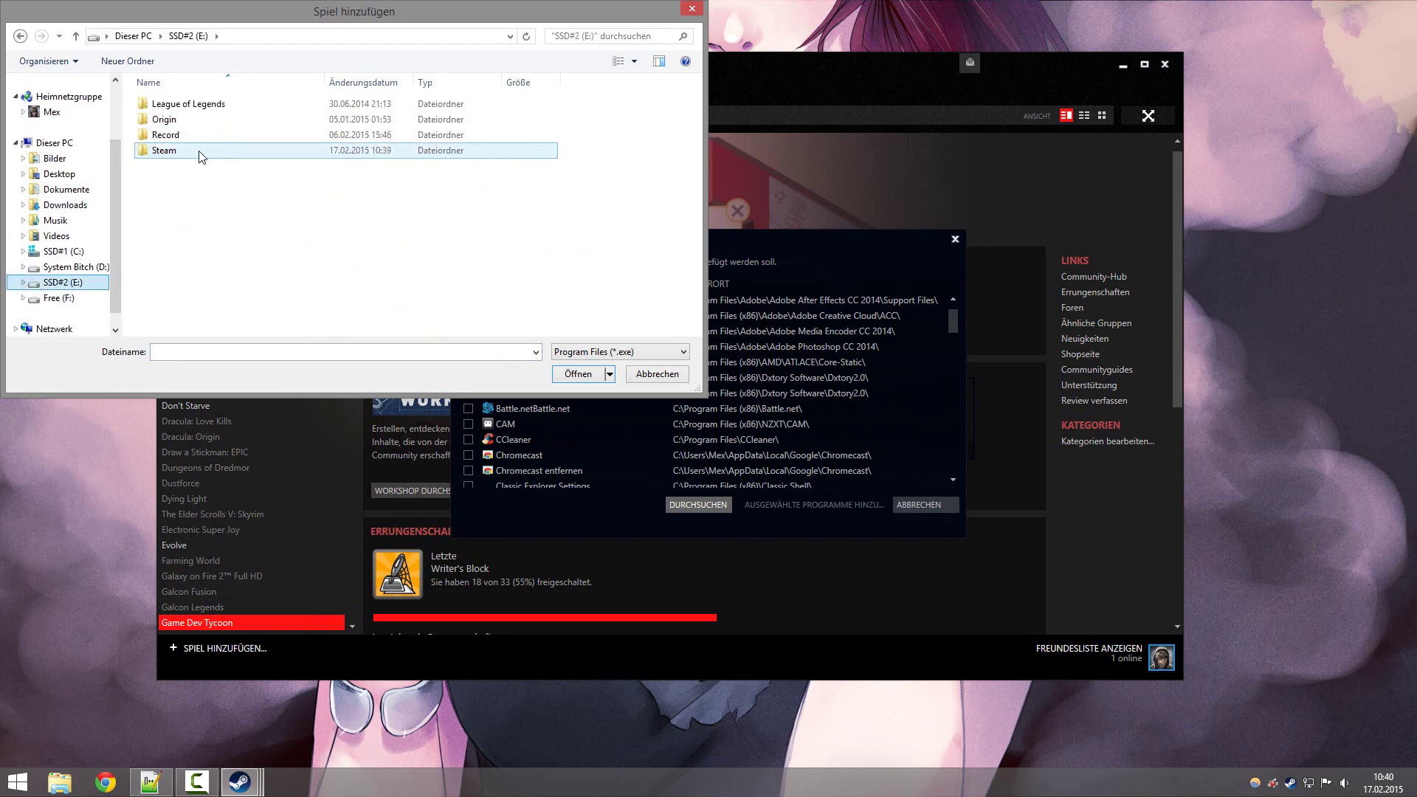
double_click(194, 151)
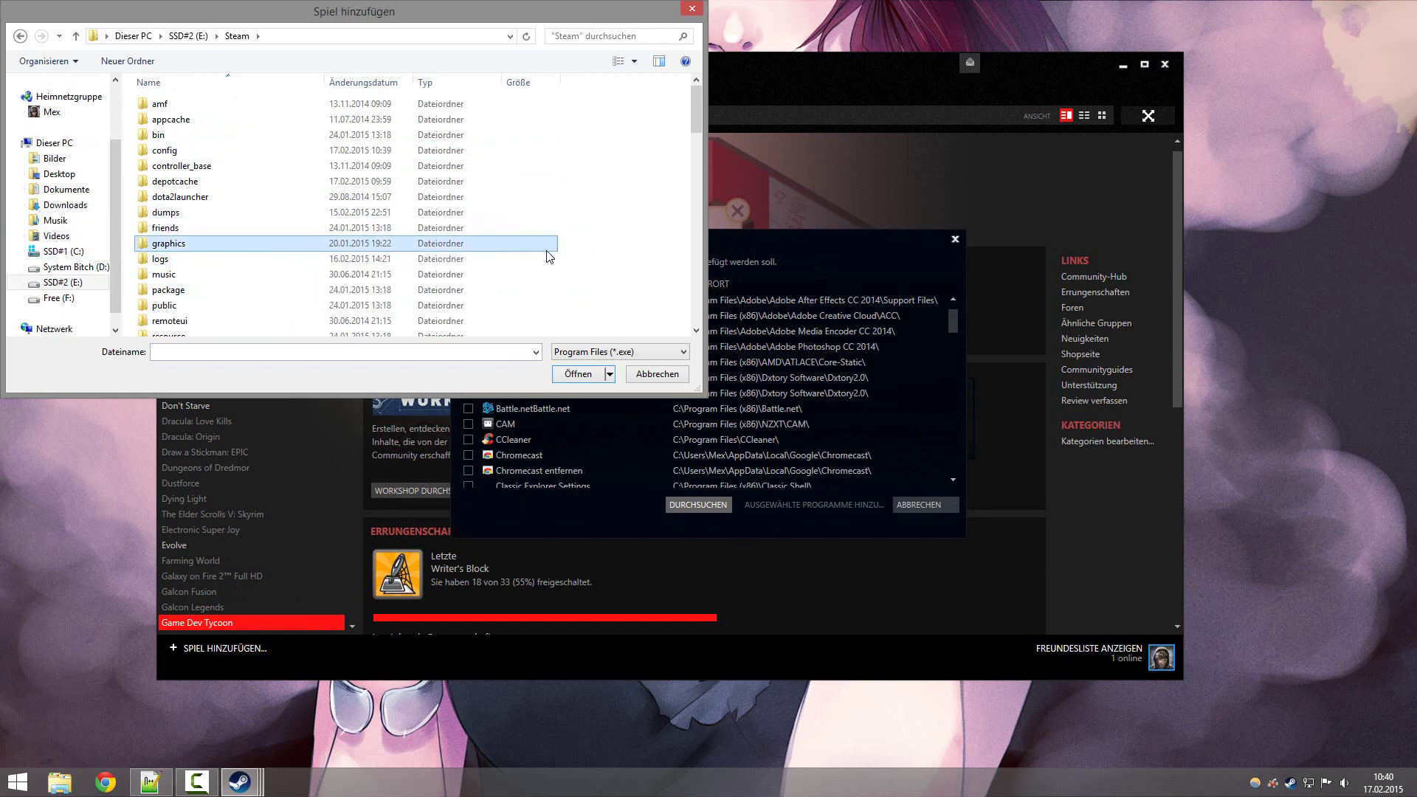
scroll(531, 251, down, 4)
click(396, 221)
double_click(396, 222)
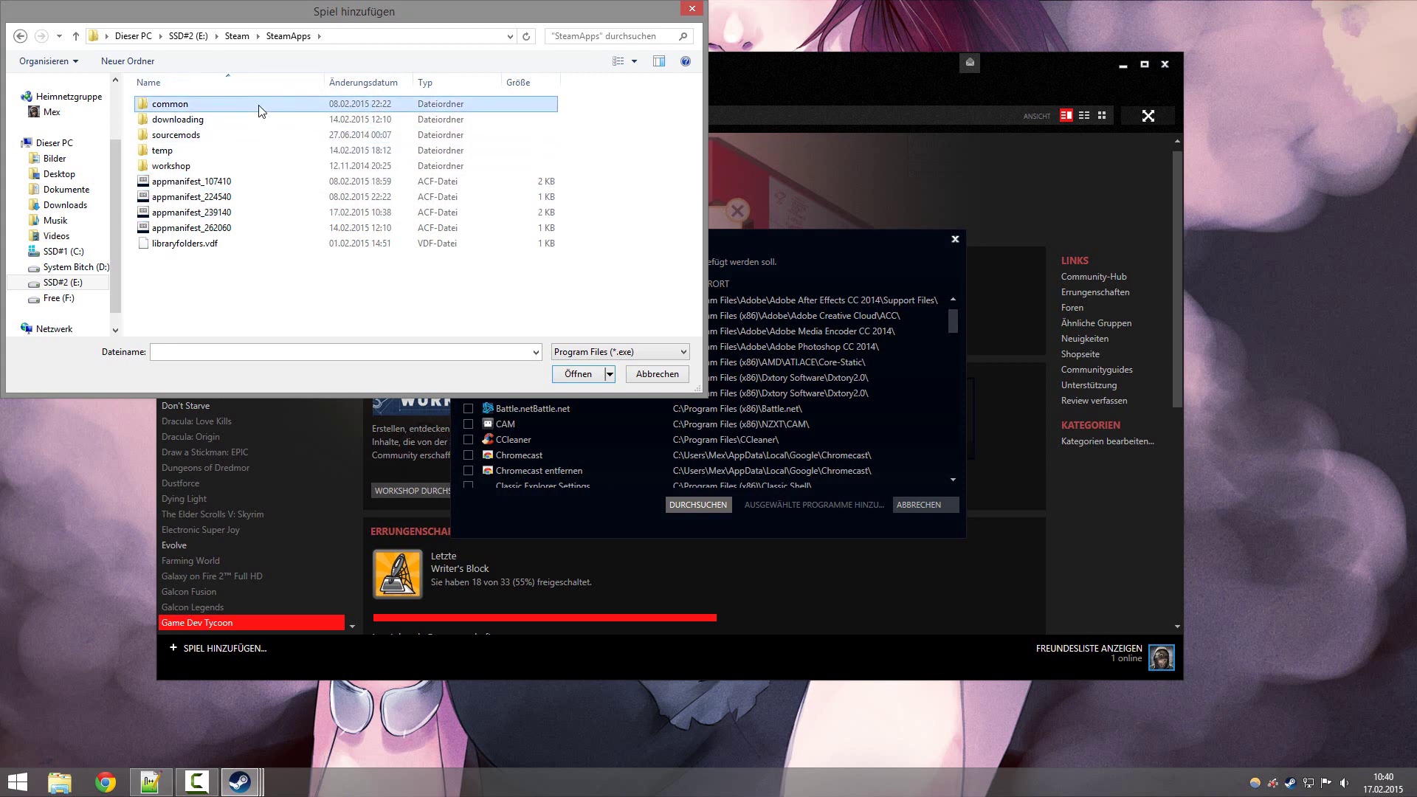
double_click(185, 104)
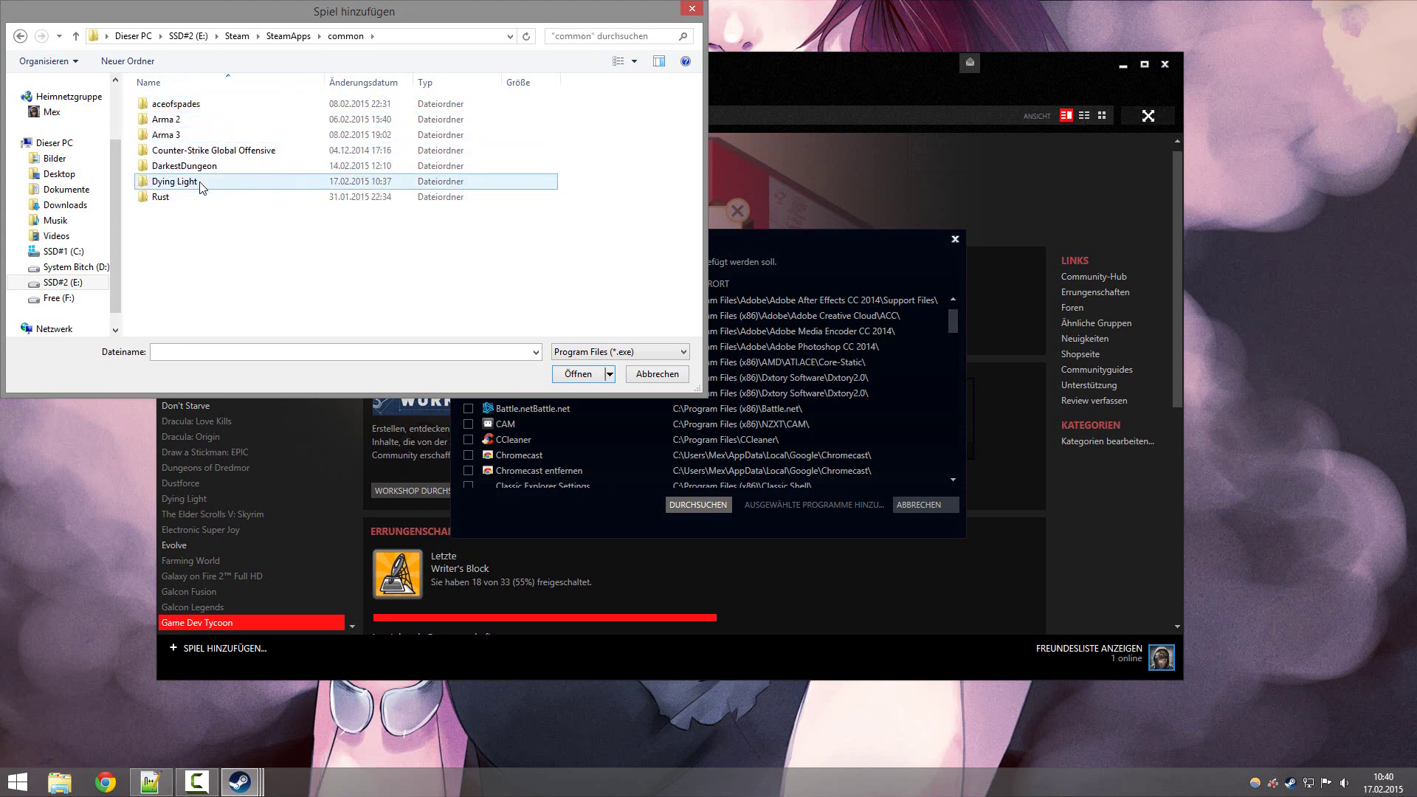
double_click(219, 184)
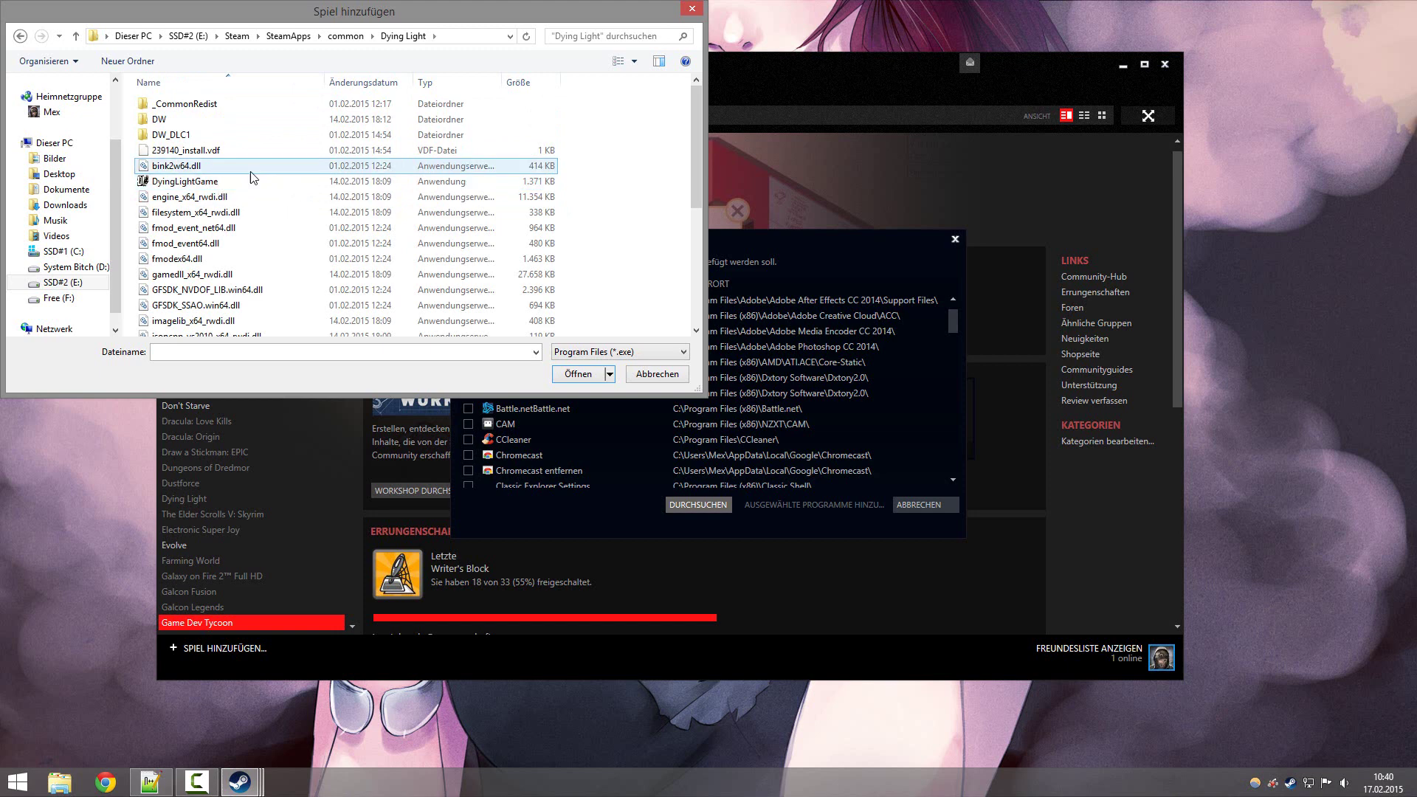
Select DyingLightGame and add it to the library as a non-Steam game.
scroll(344, 177, down, 1)
scroll(328, 193, down, 4)
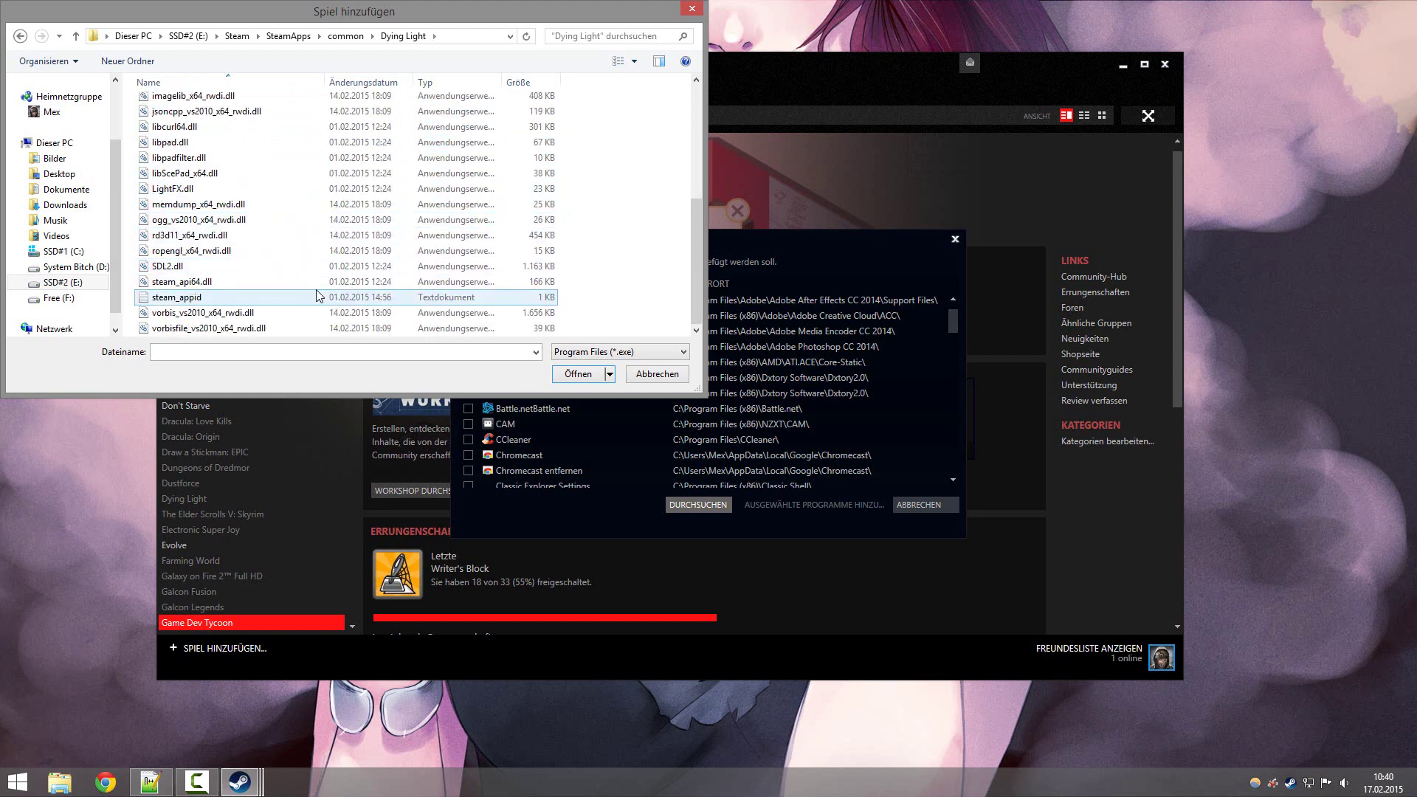
scroll(369, 297, up, 5)
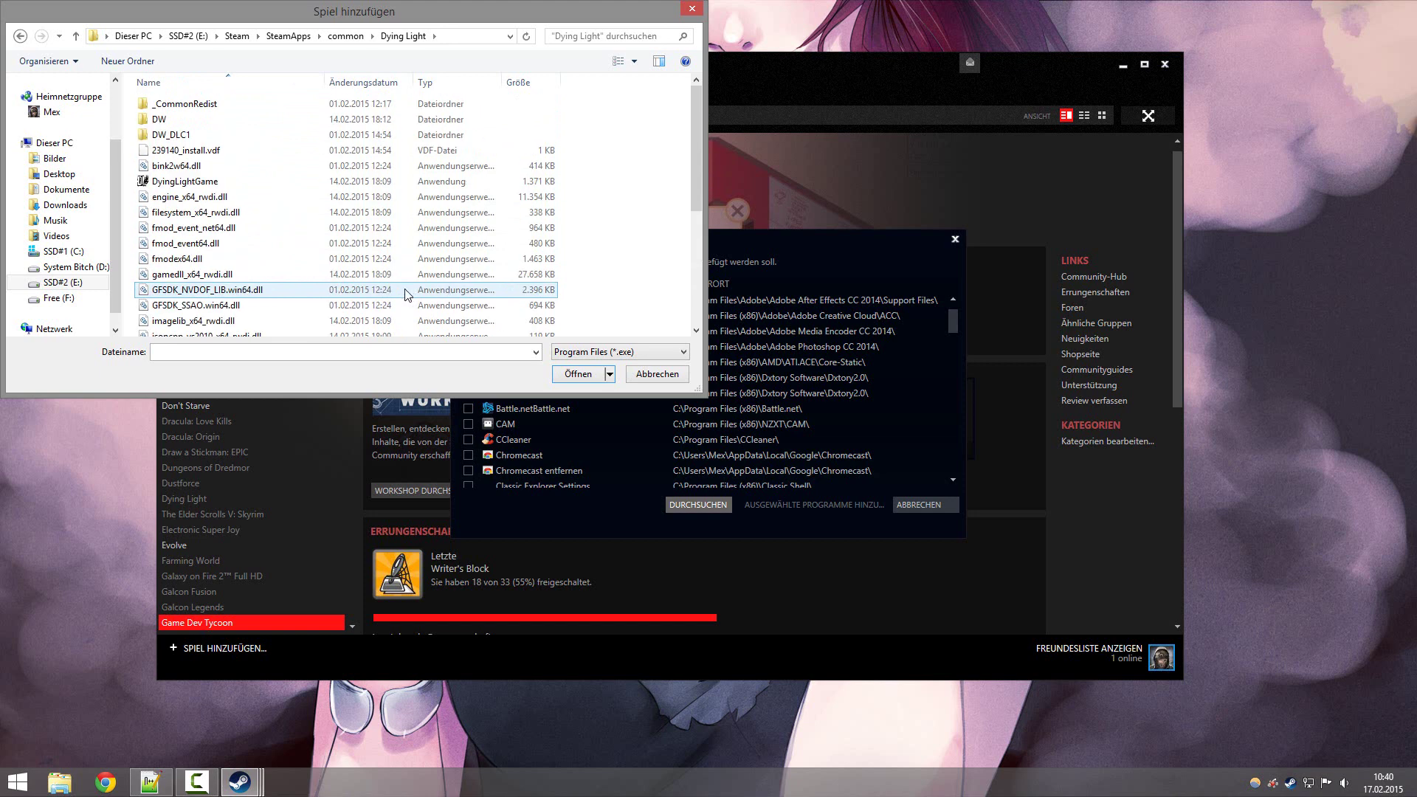
scroll(405, 295, down, 2)
scroll(399, 277, up, 2)
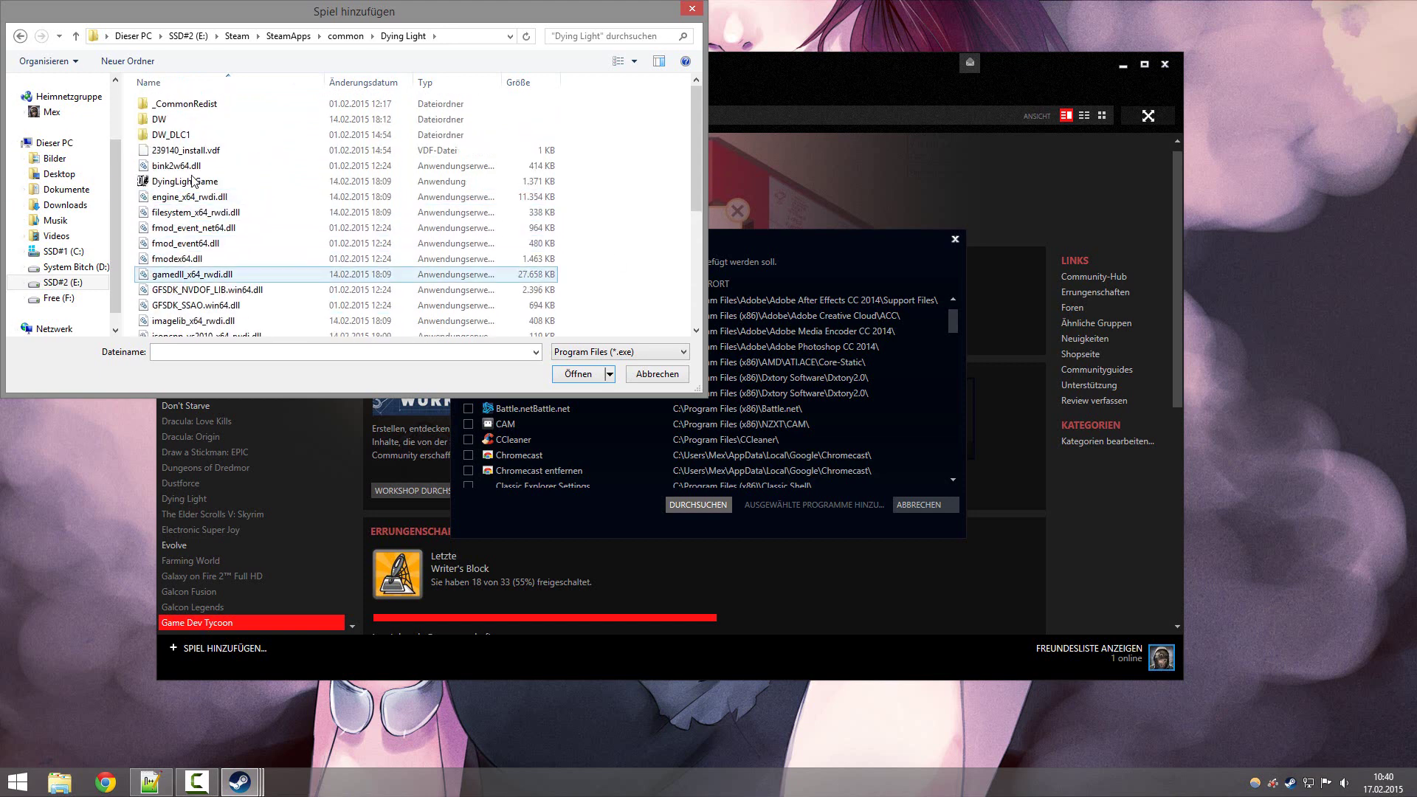
click(336, 184)
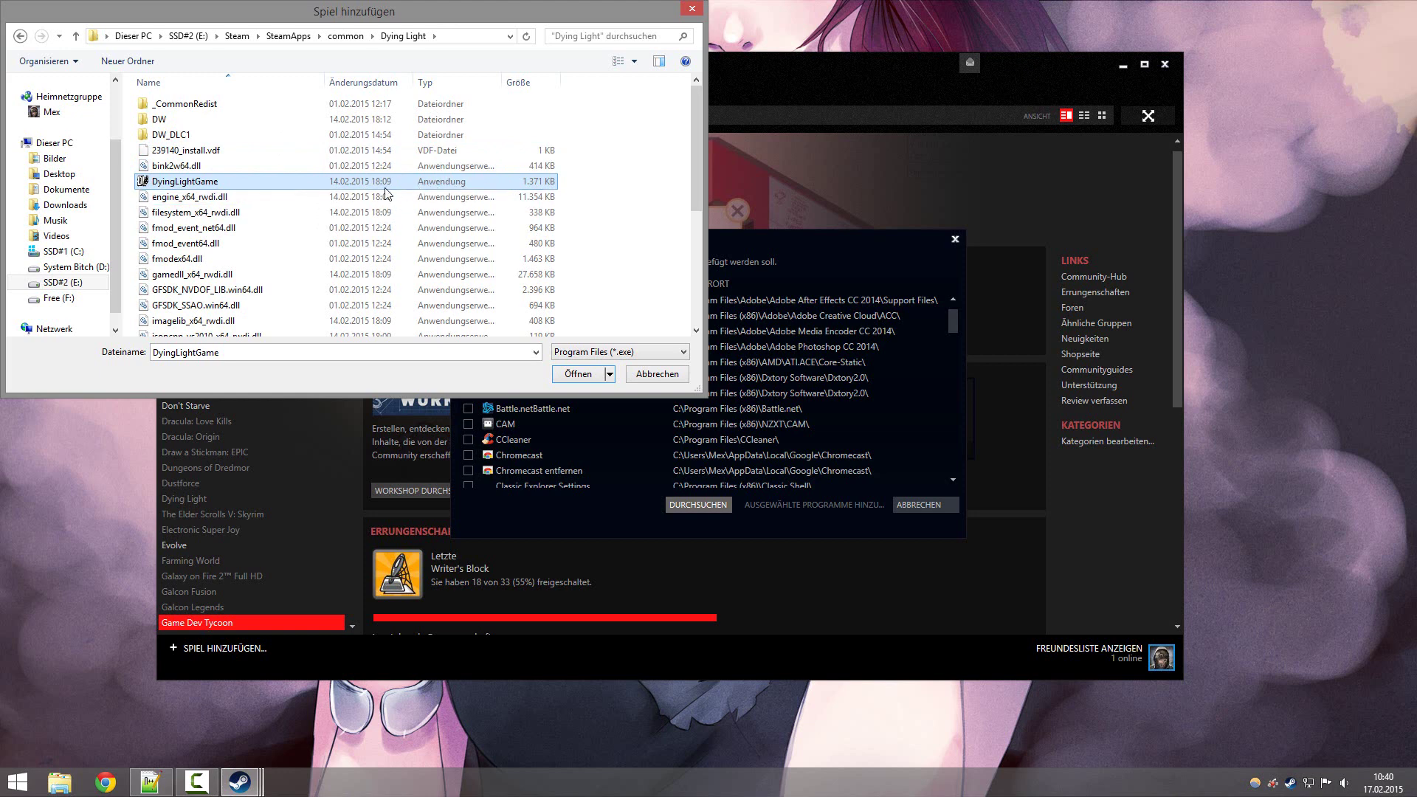
scroll(369, 221, down, 4)
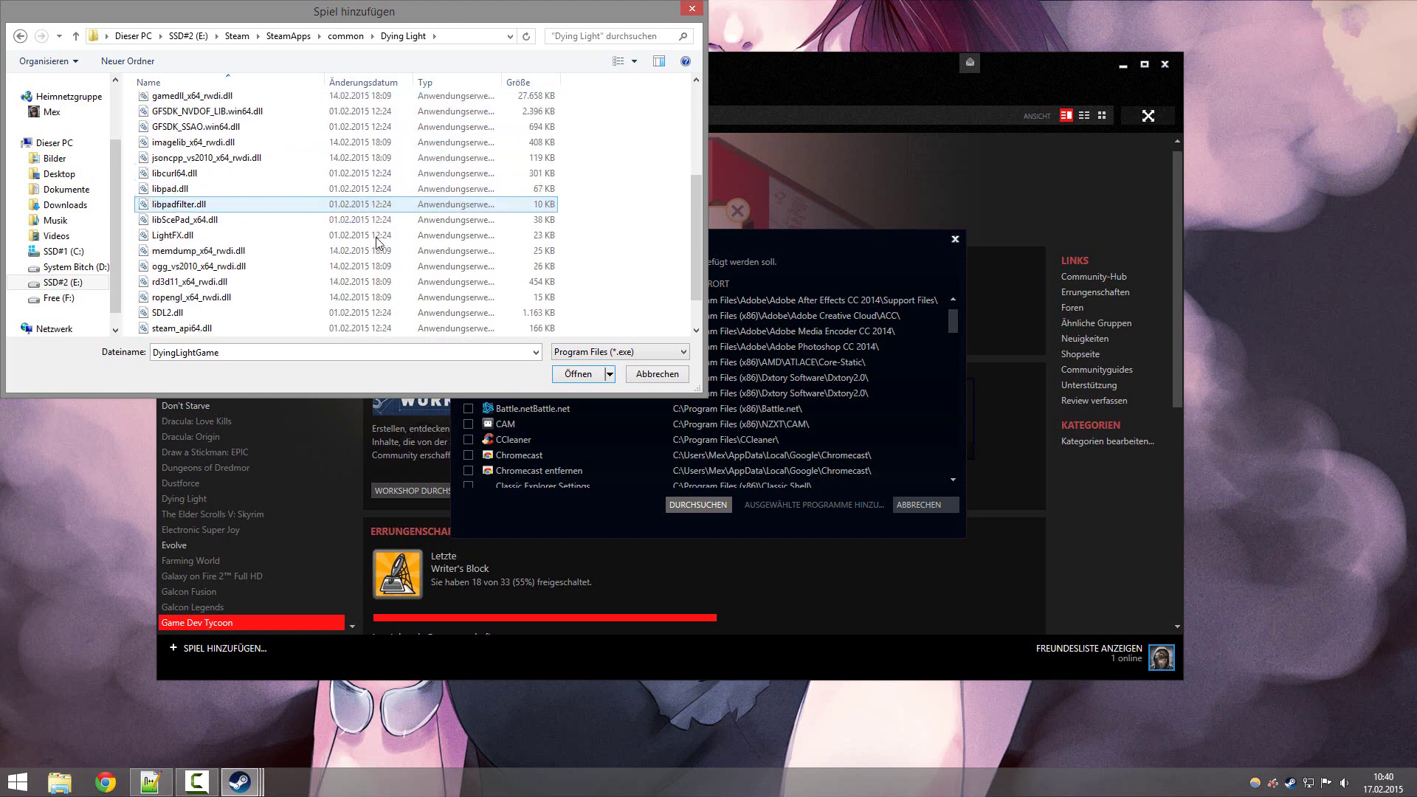
scroll(465, 292, up, 4)
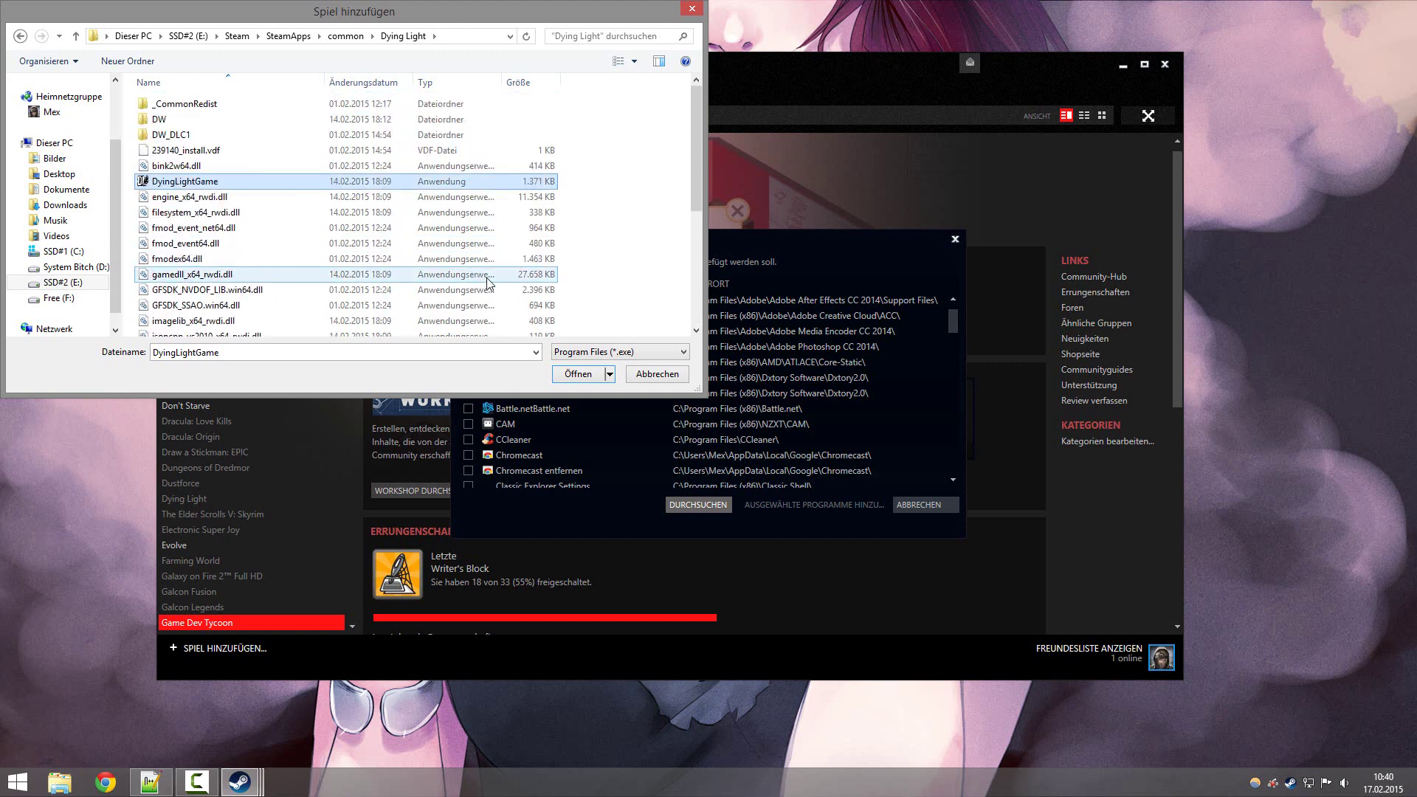
click(579, 374)
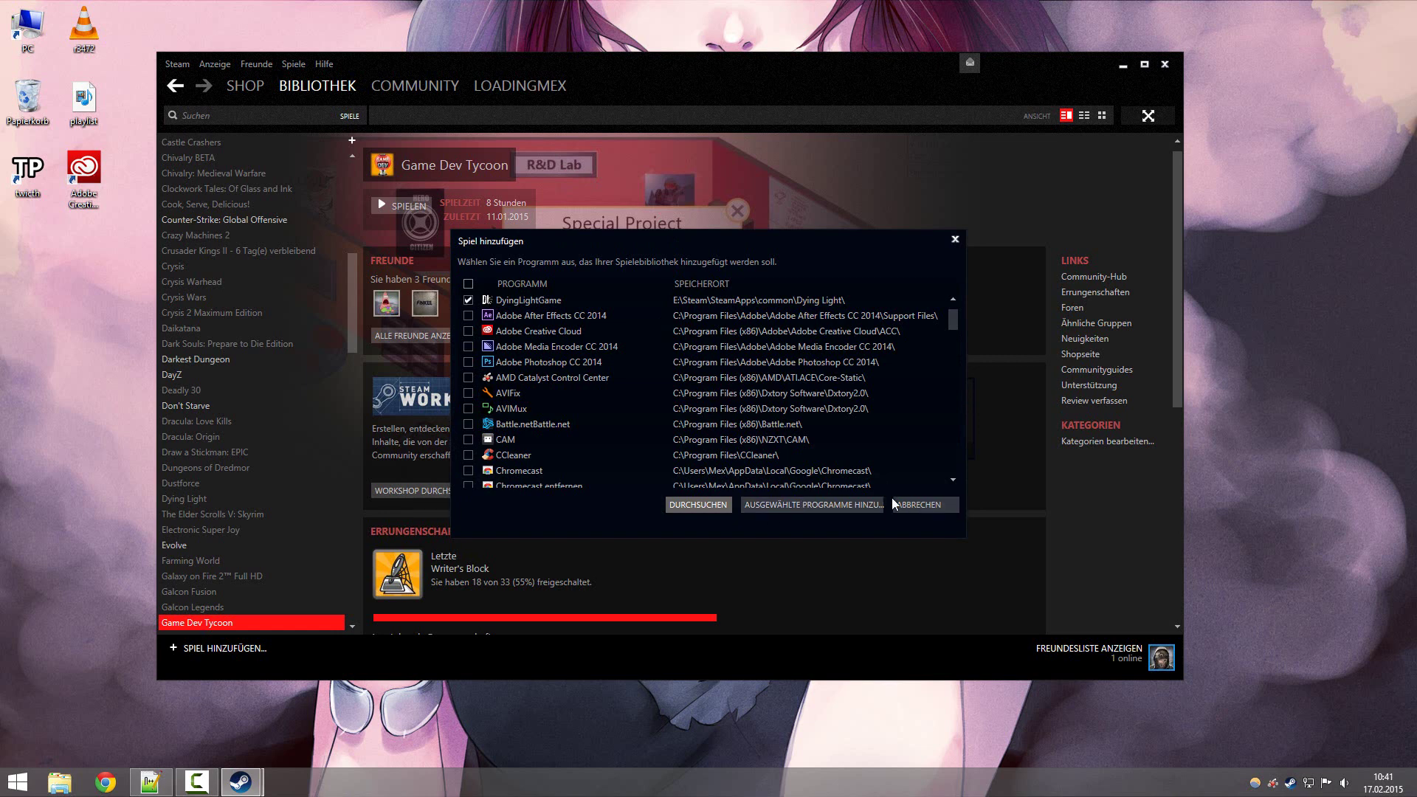
click(799, 504)
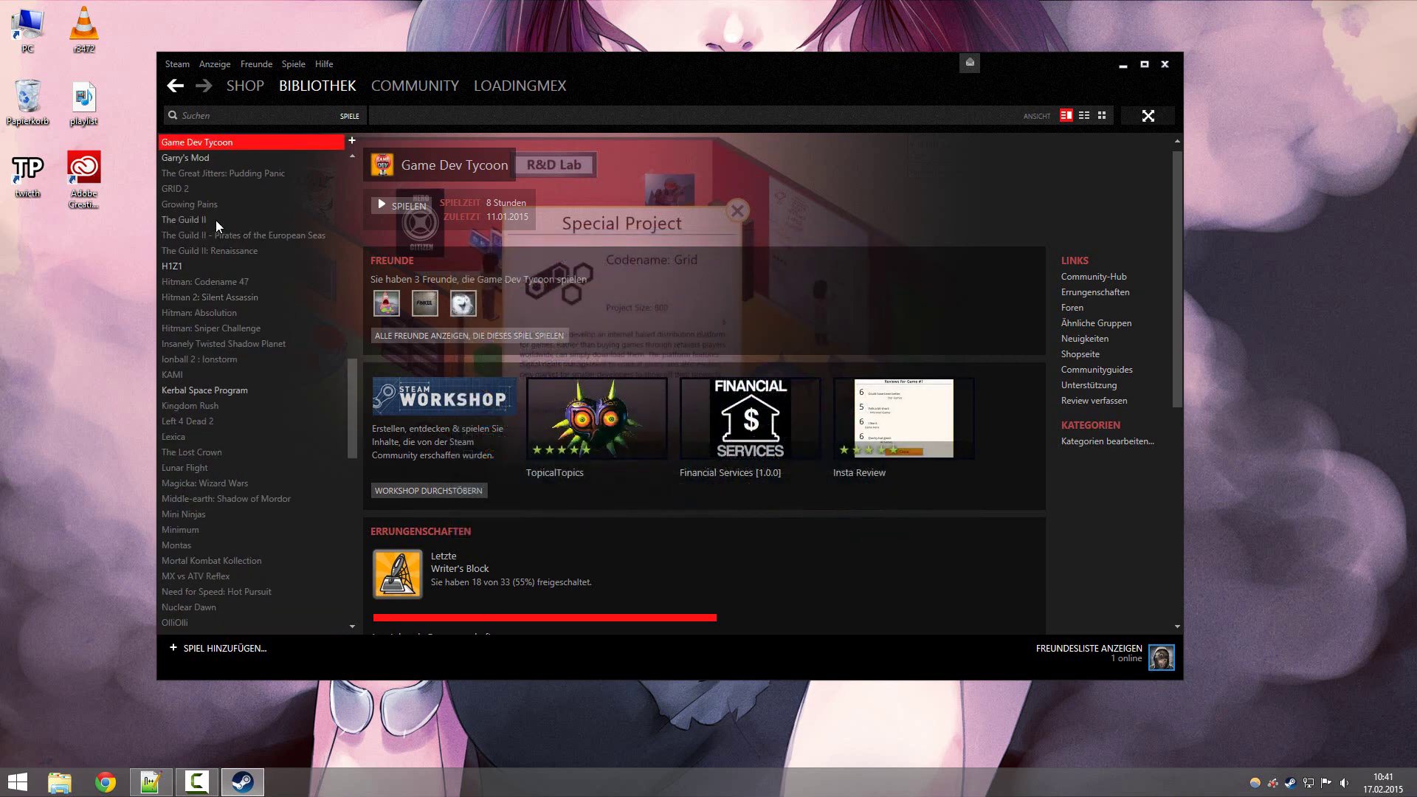
Compare the new DyingLightGame entry with the original Dying Light entry.
scroll(347, 399, up, 8)
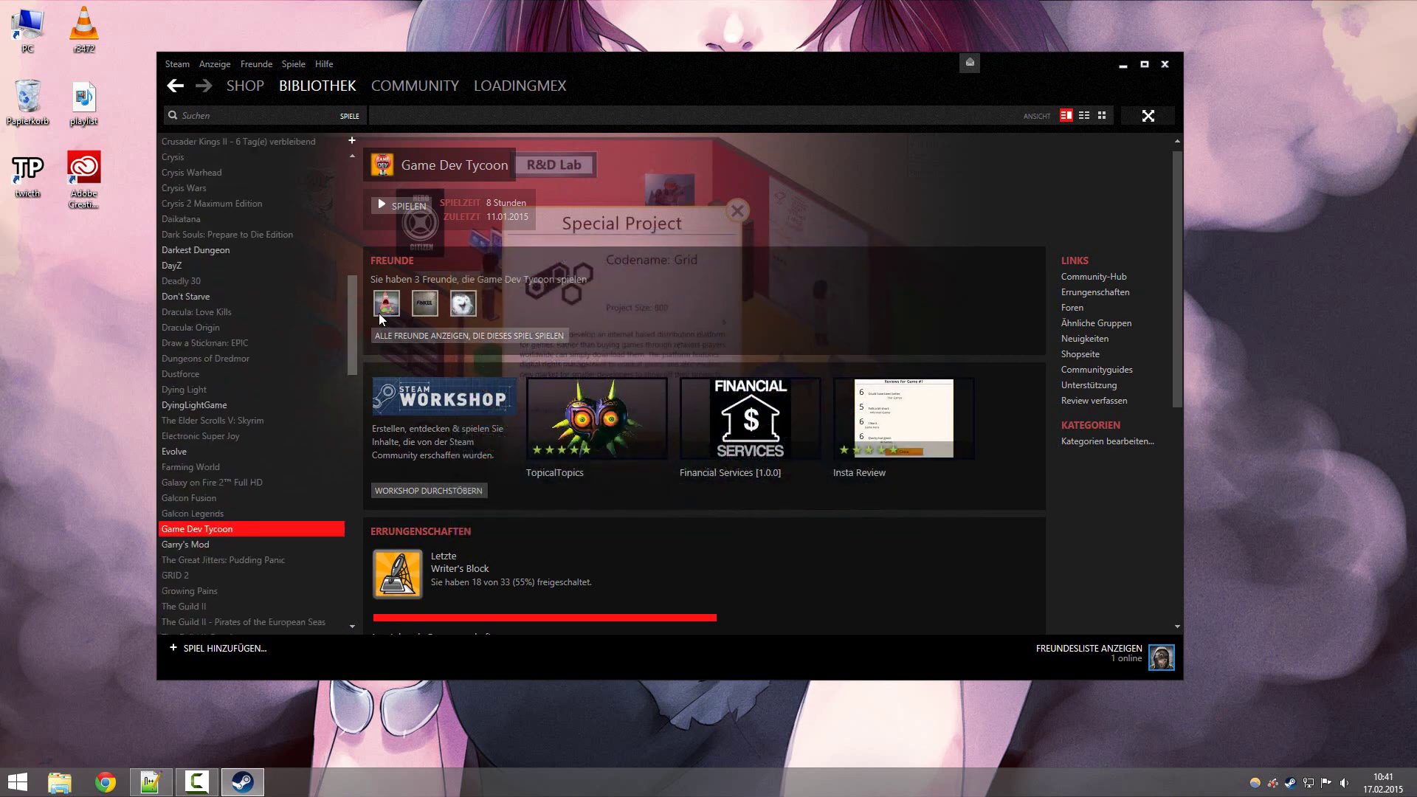
scroll(346, 423, down, 1)
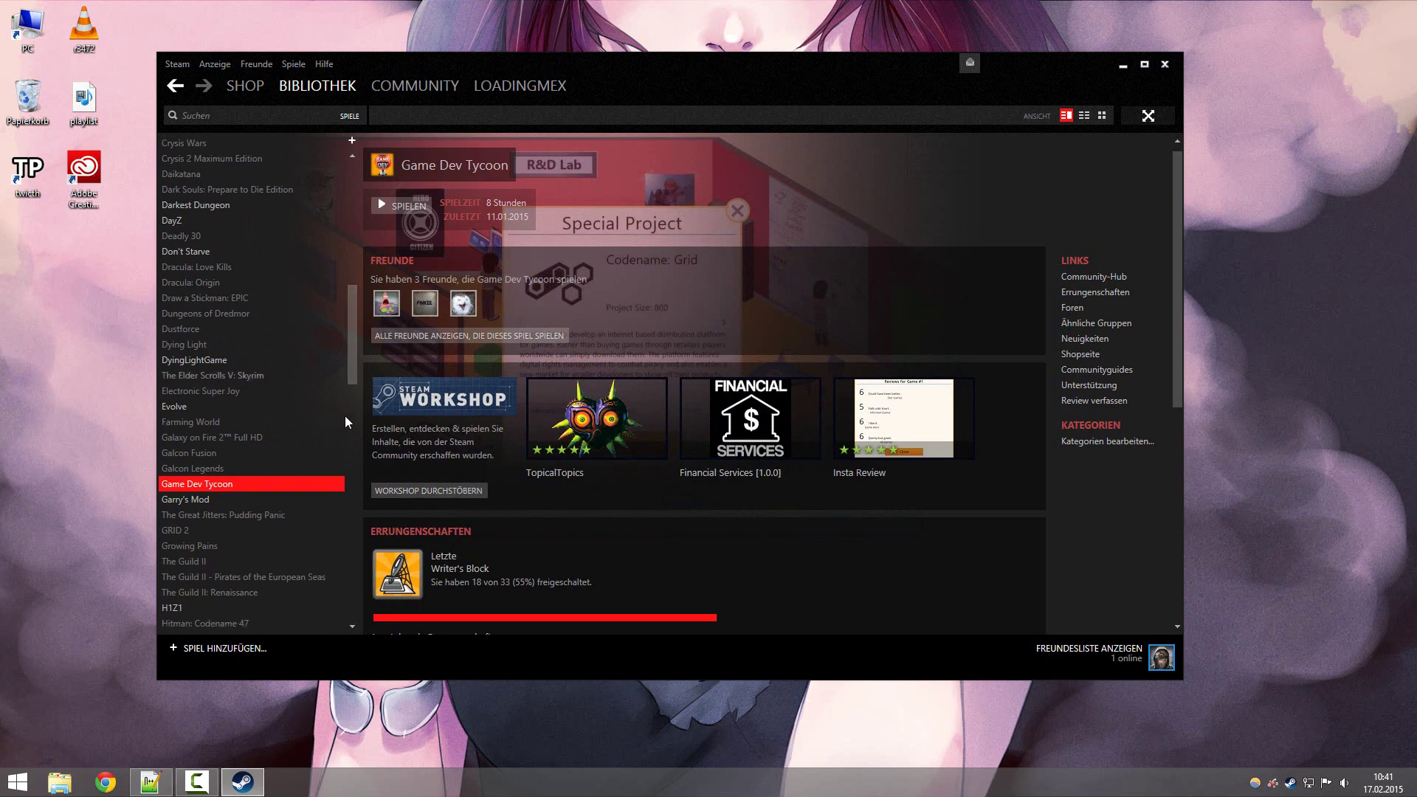
click(264, 361)
click(215, 344)
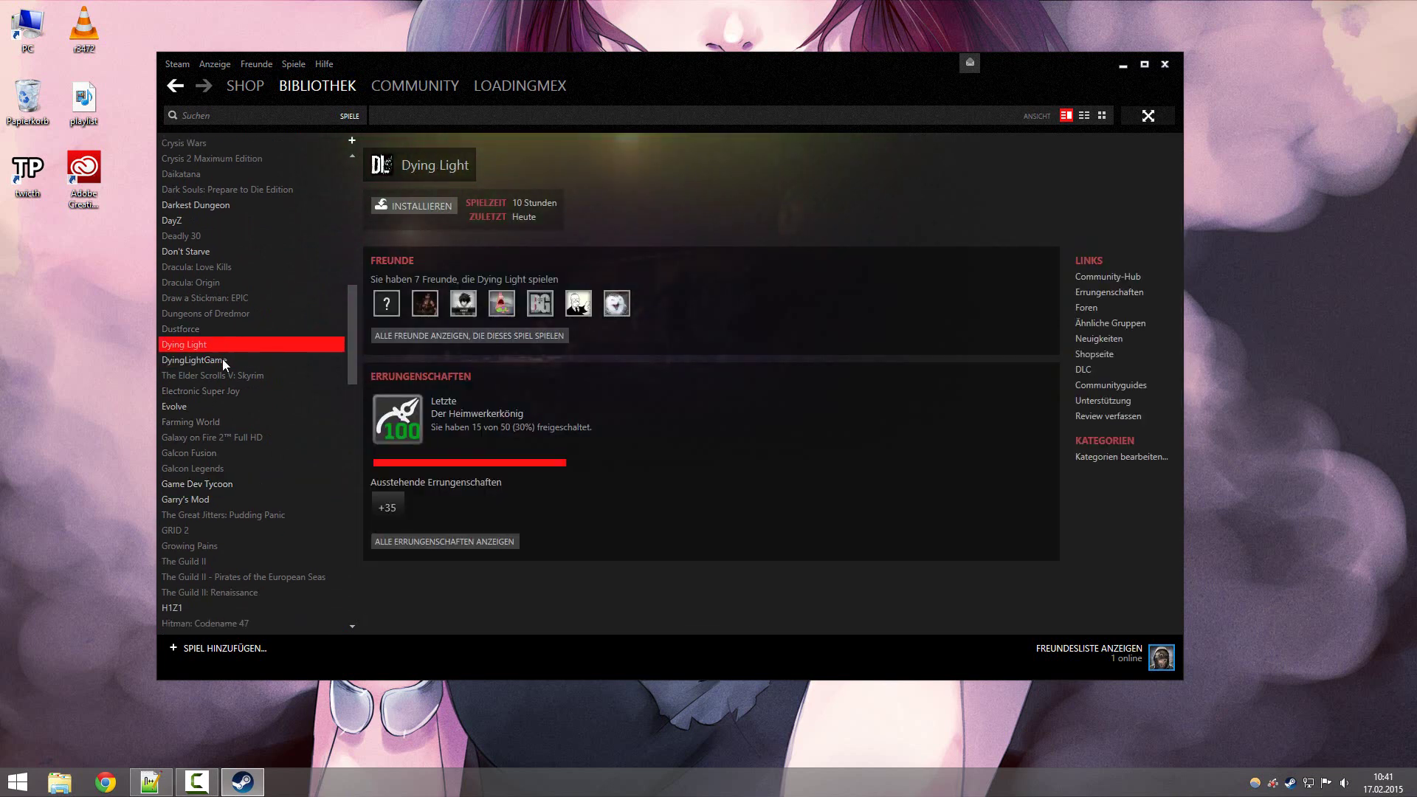
click(221, 365)
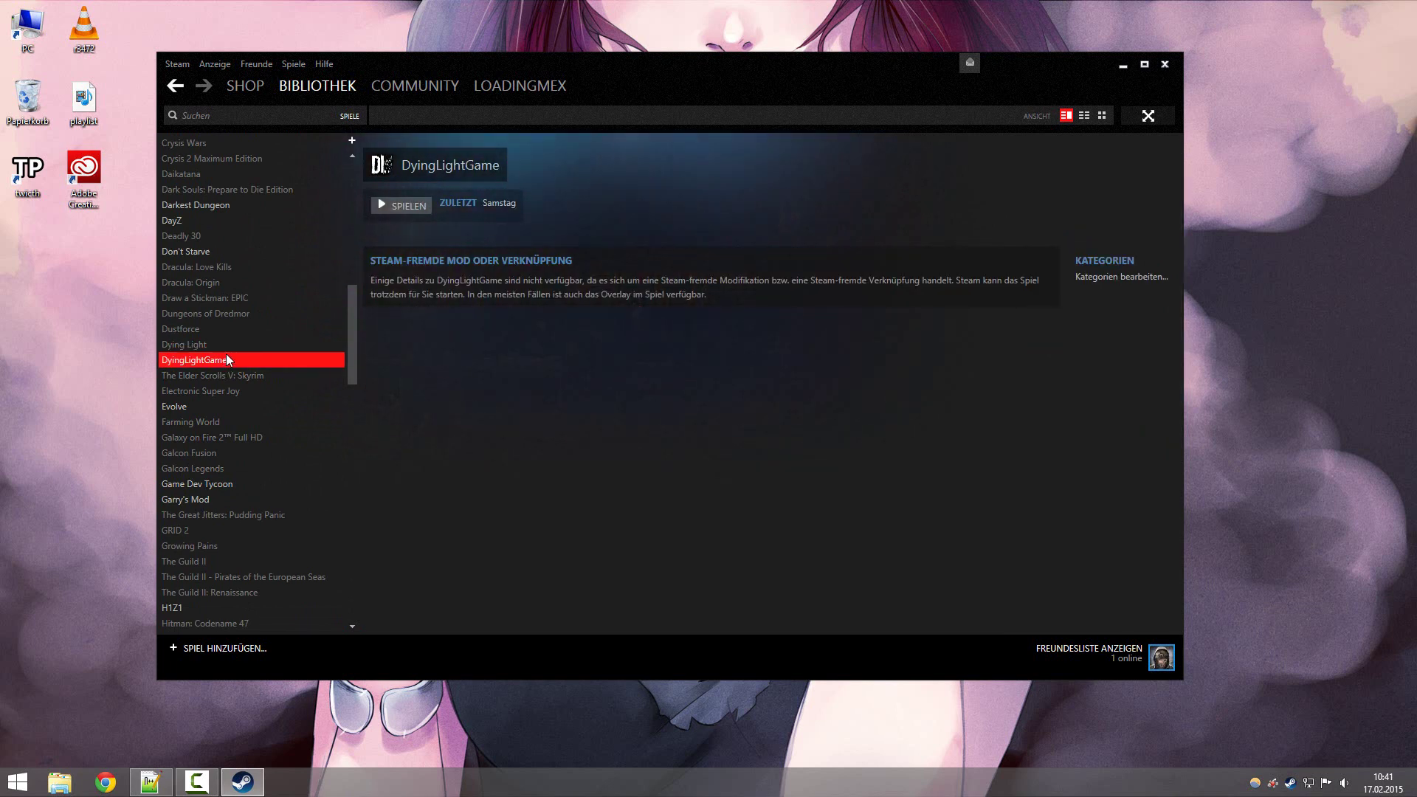
click(226, 347)
click(230, 359)
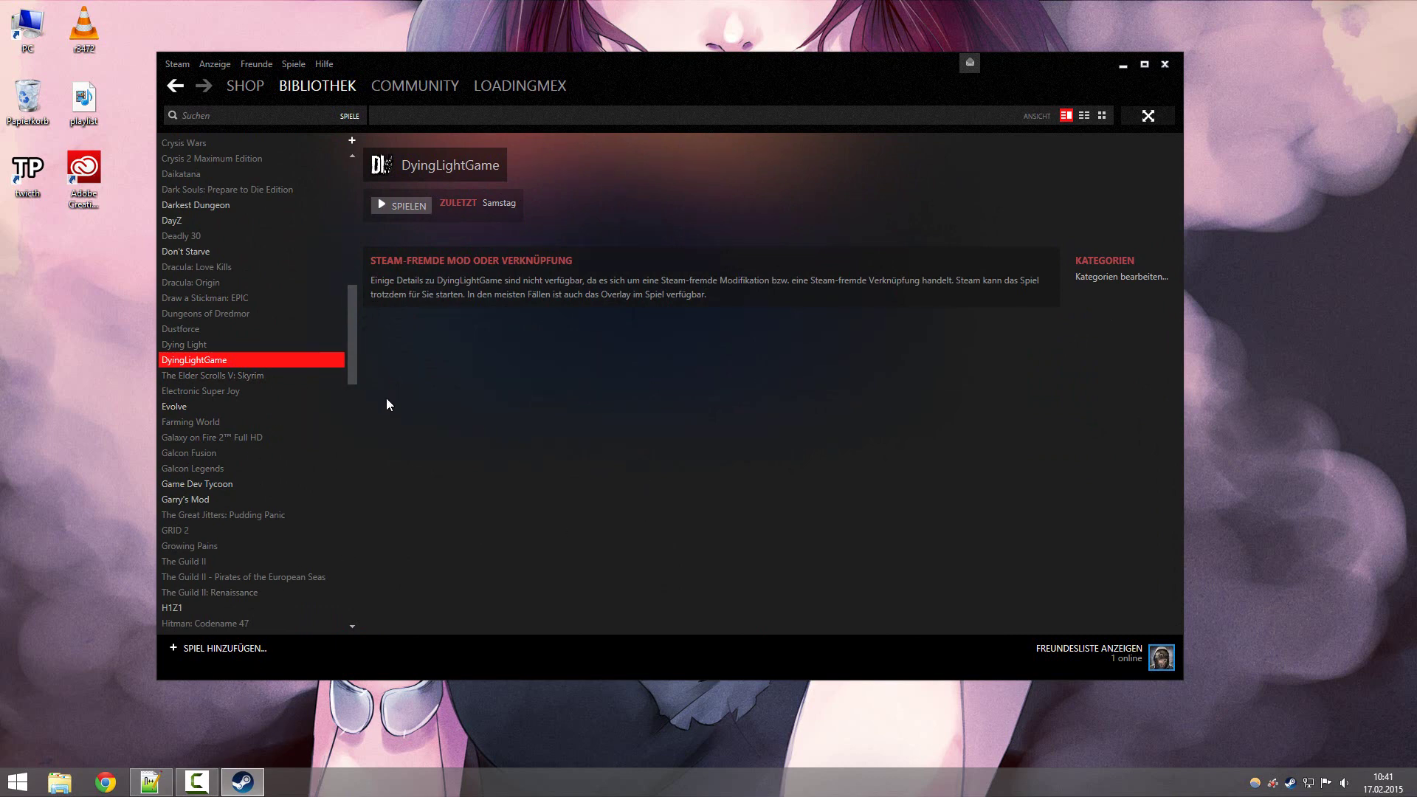
click(264, 344)
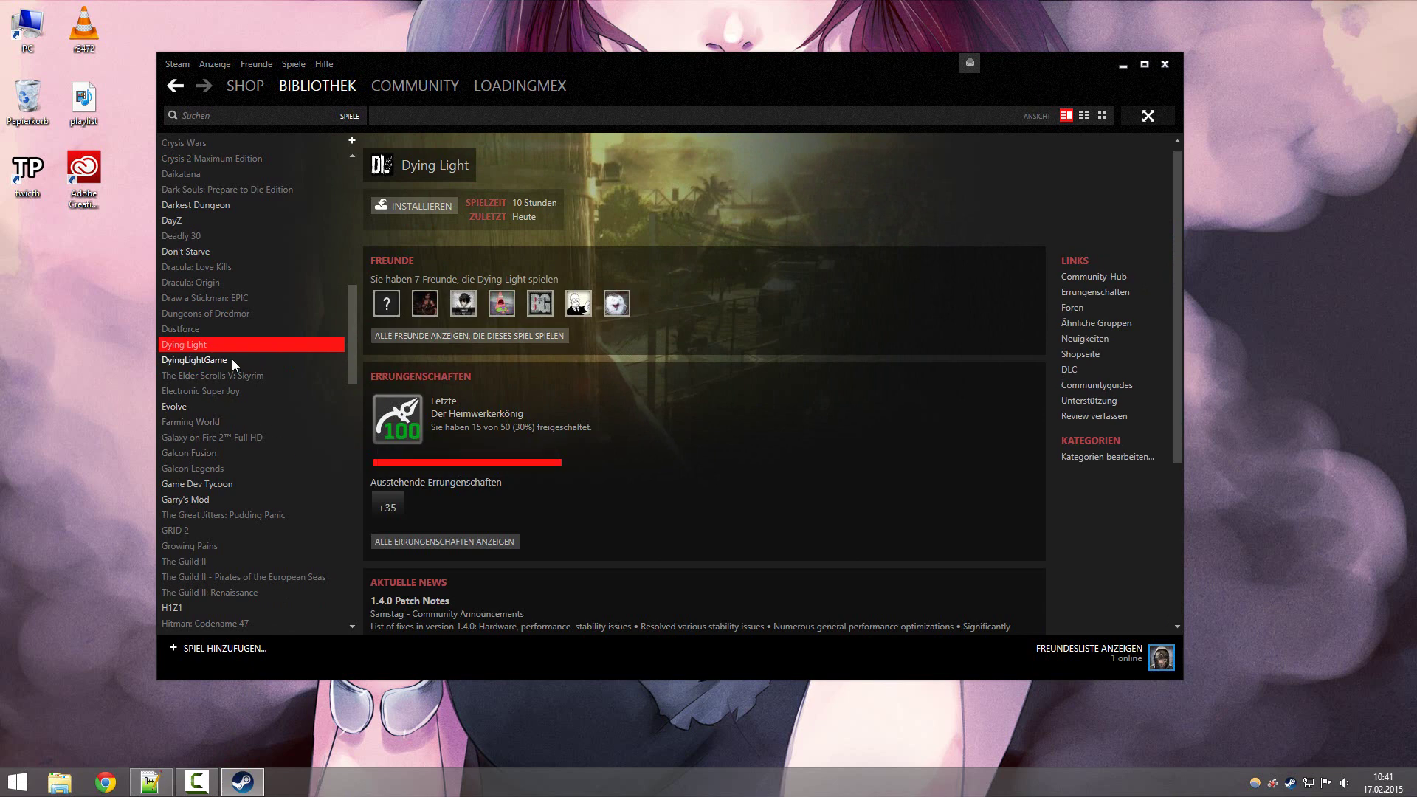
View all Dying Light achievements, then open the DyingLightGame shortcut page.
click(431, 542)
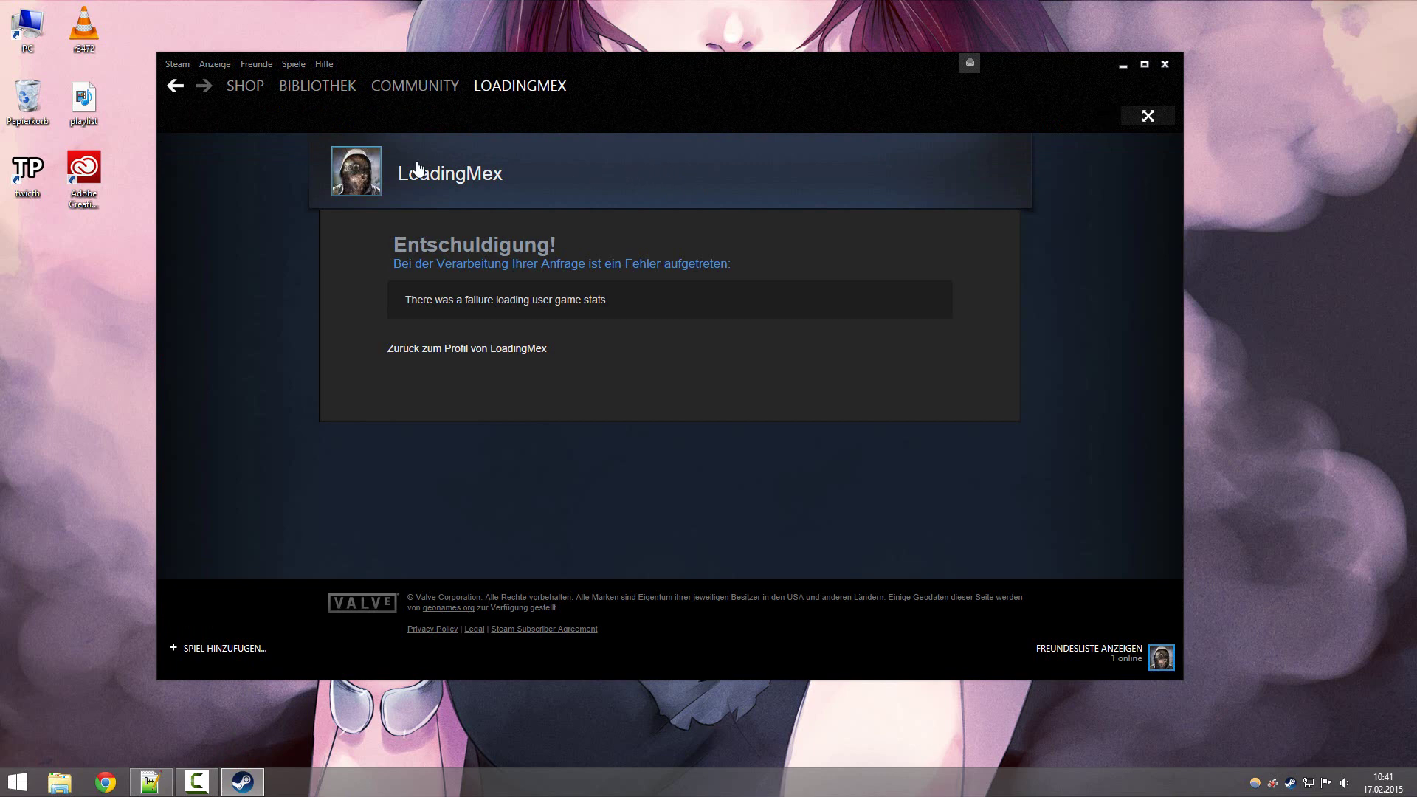
click(174, 88)
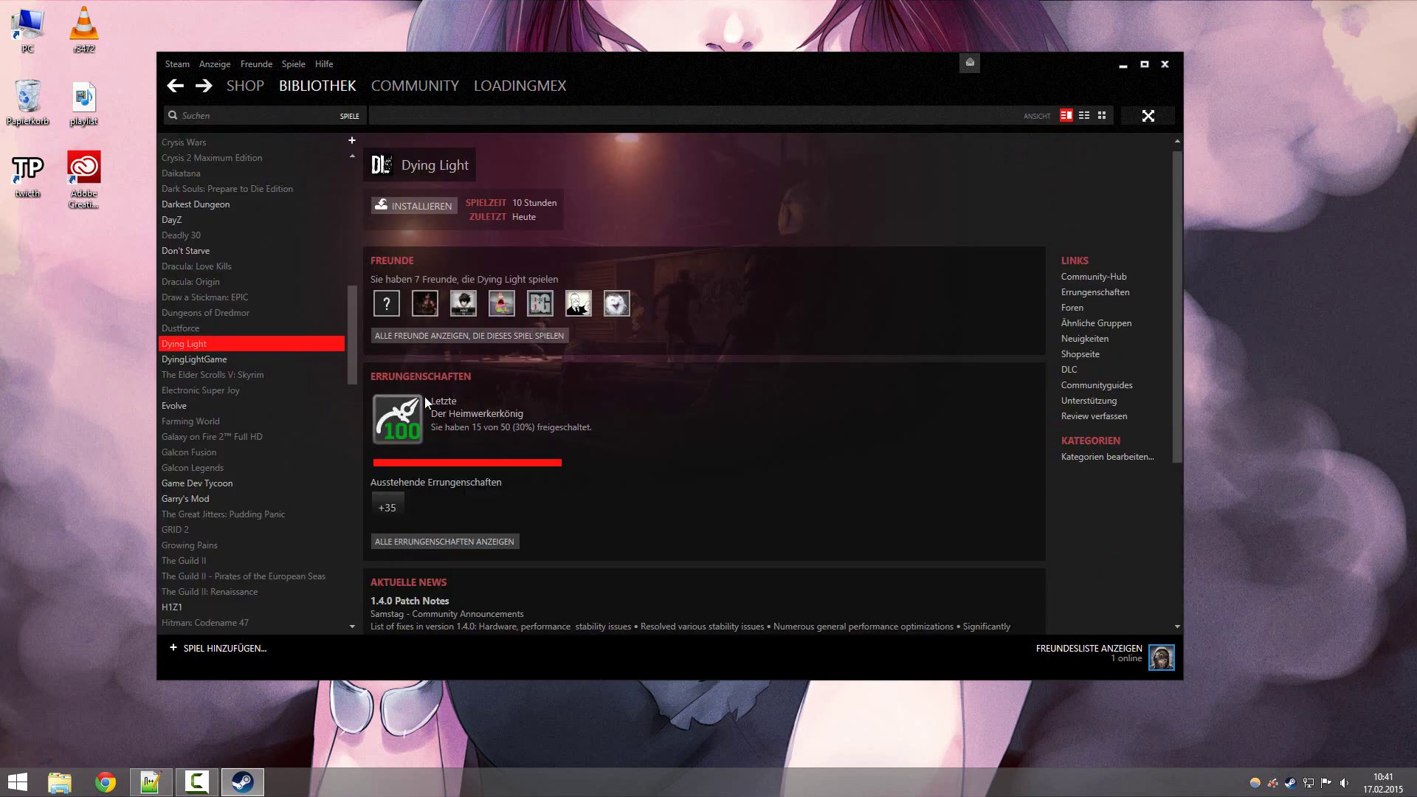
scroll(561, 383, down, 1)
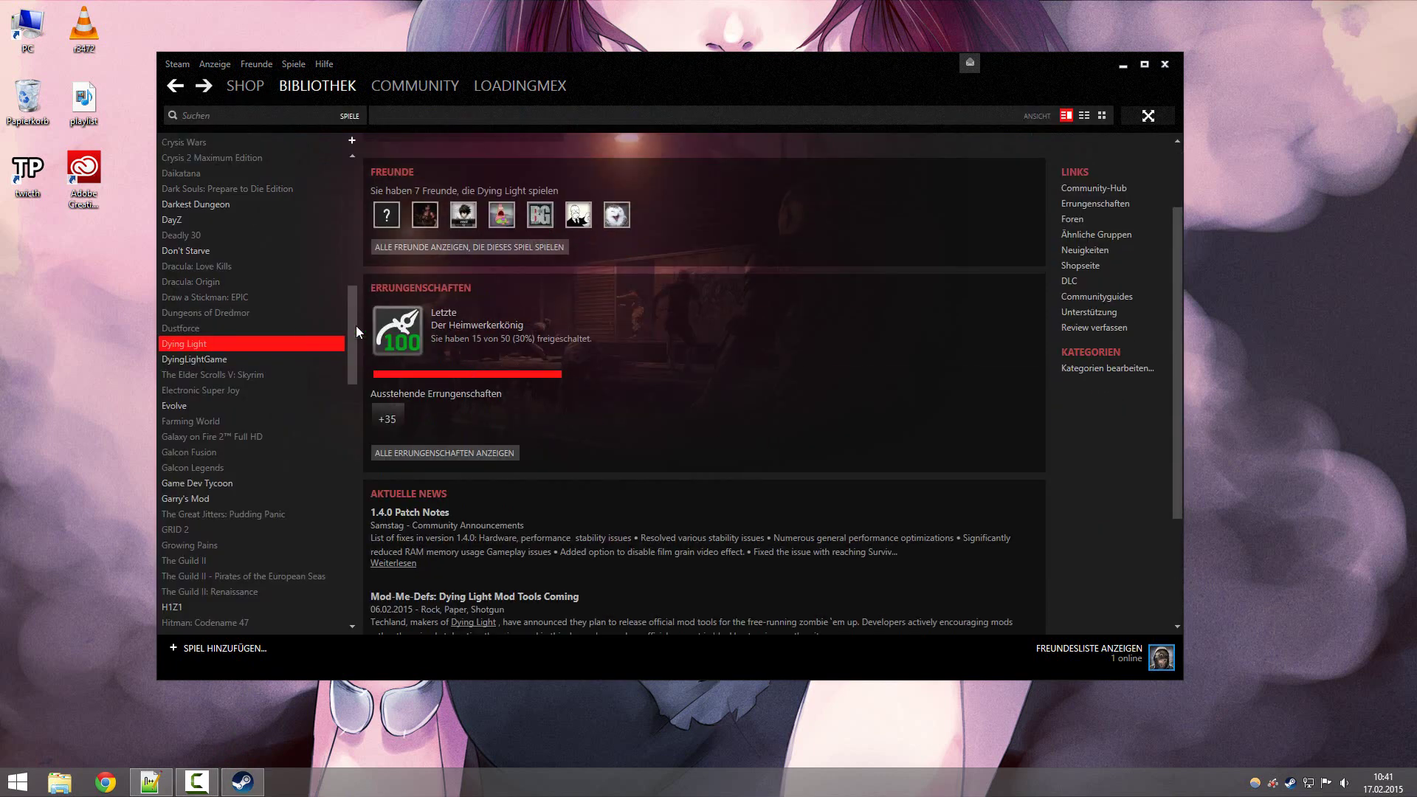
click(250, 358)
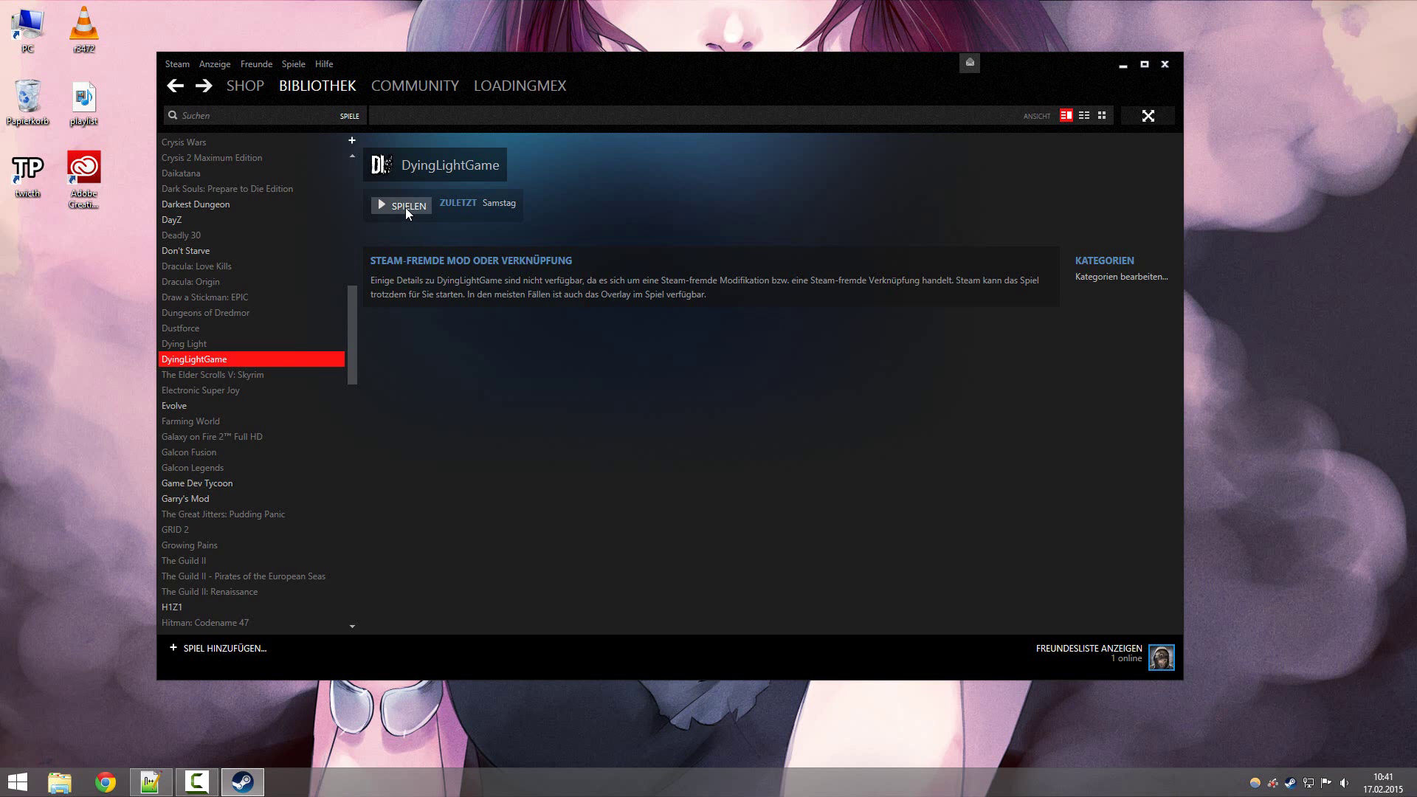
Launch the DyingLightGame shortcut with SPIELEN and nudge the Steam window down.
click(405, 206)
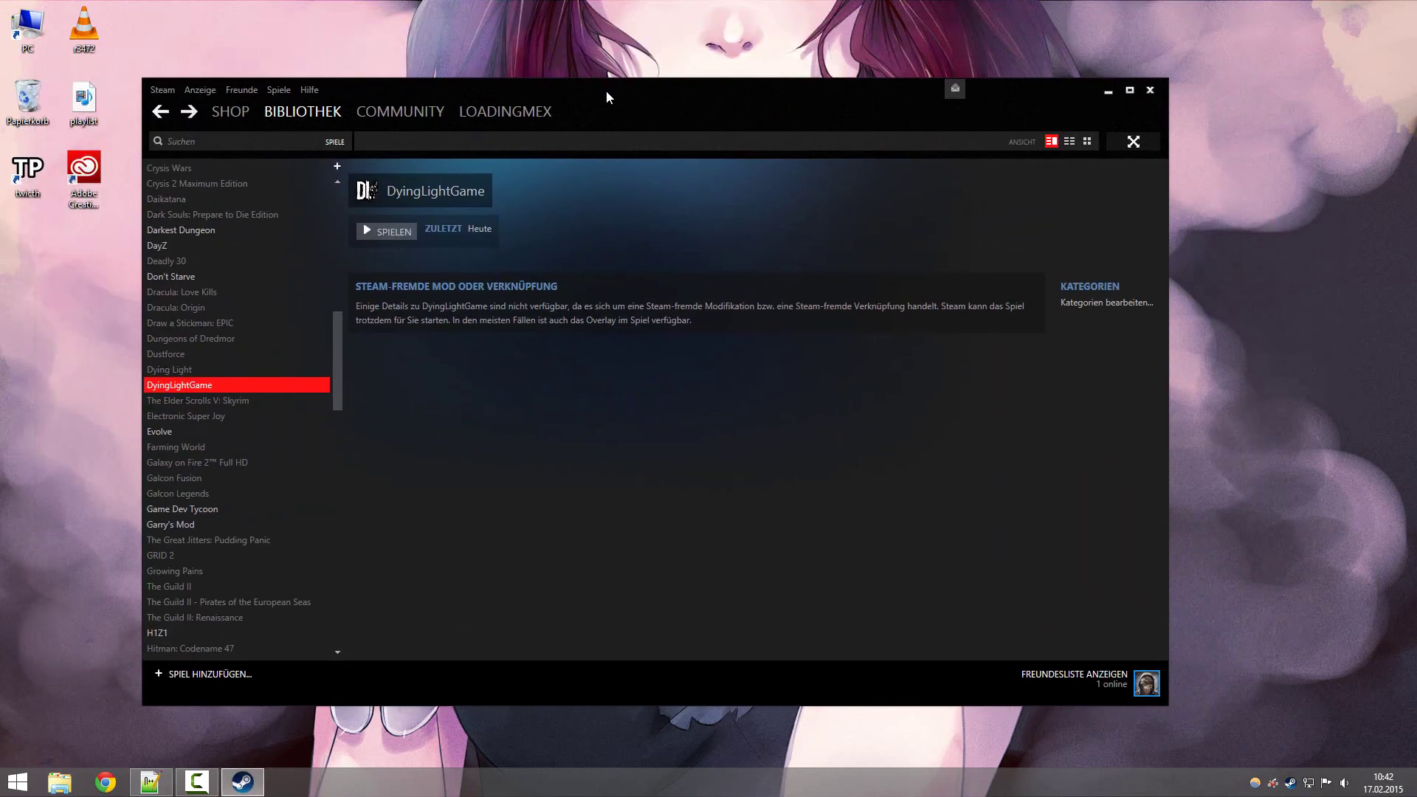
drag(605, 90, 599, 116)
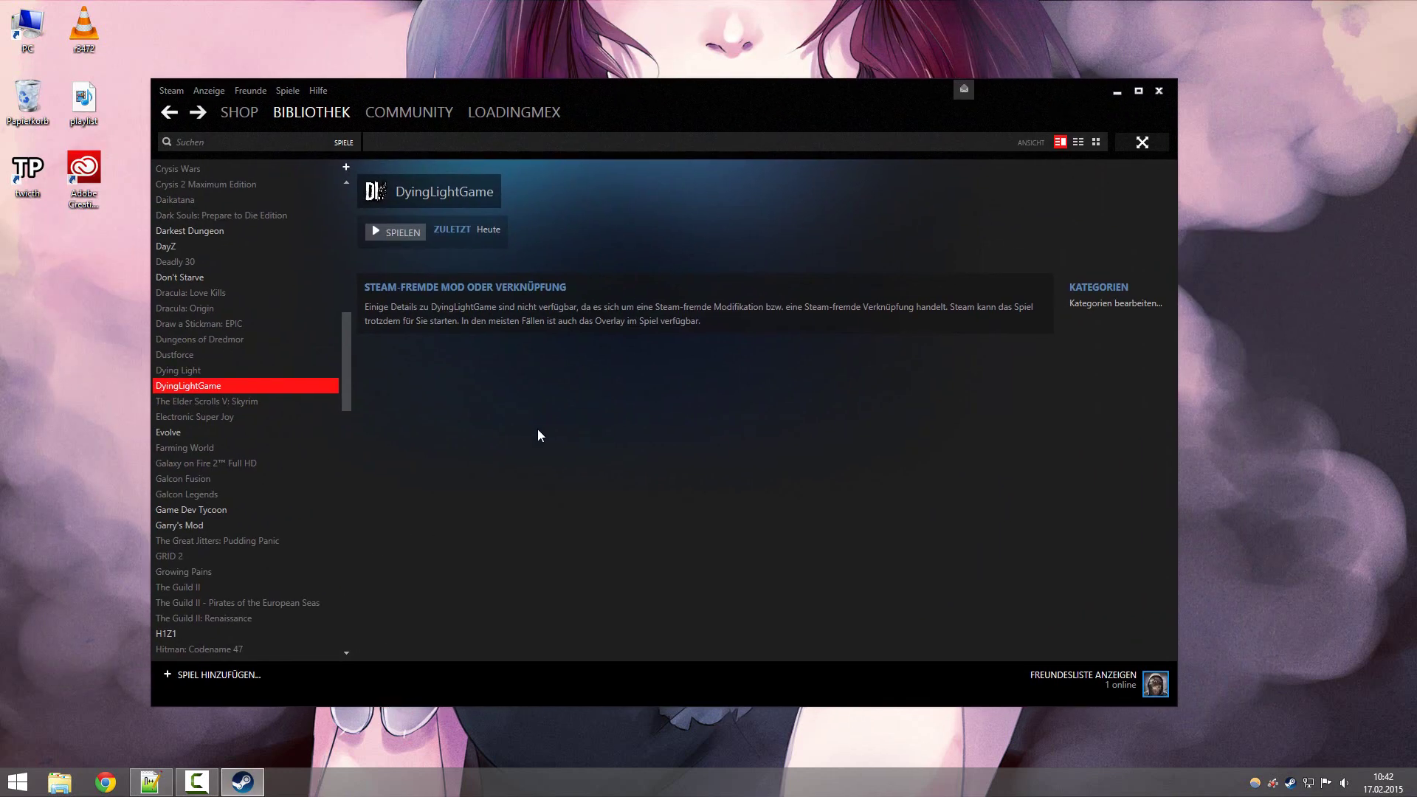
scroll(291, 338, up, 8)
scroll(316, 250, down, 9)
Return to the DyingLightGame shortcut page, then close Steam.
click(238, 386)
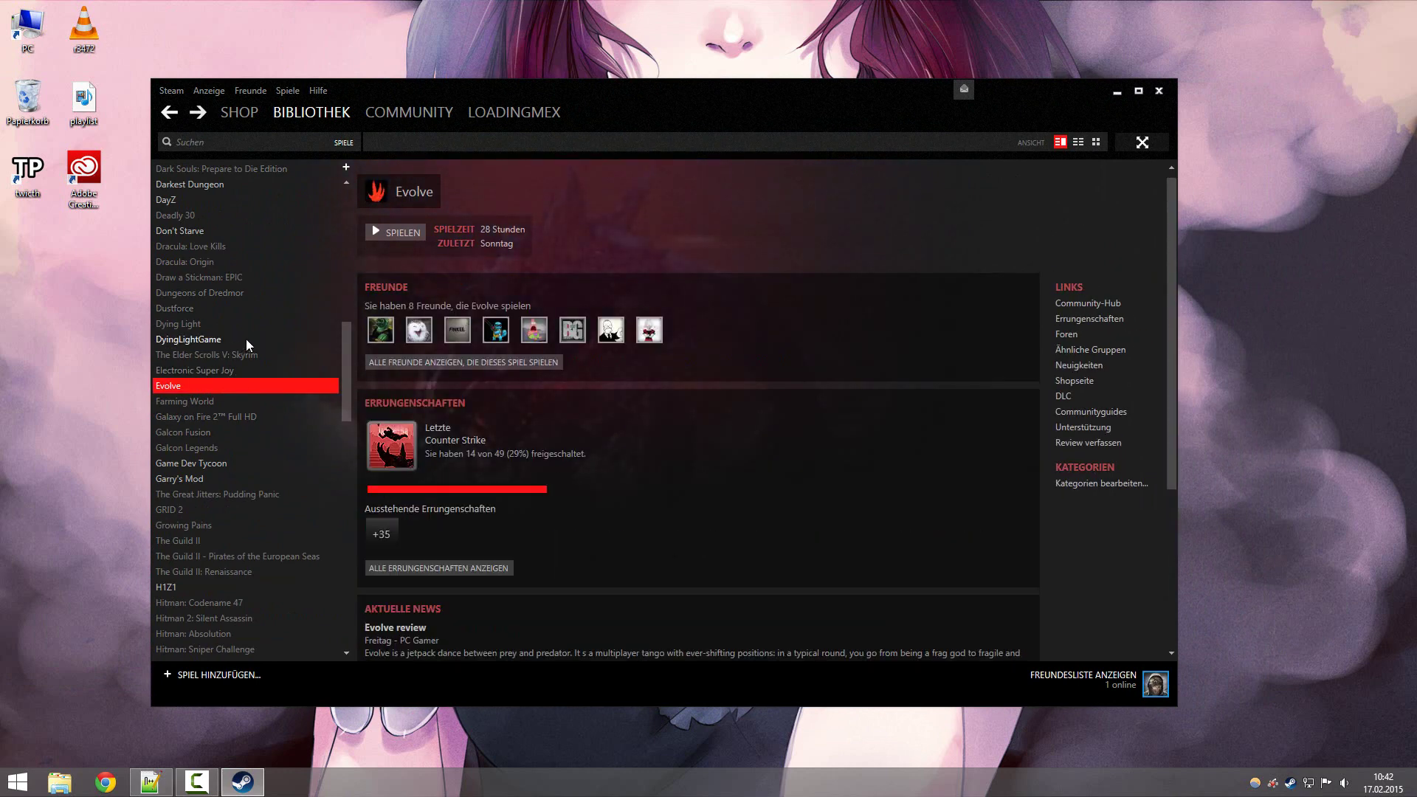
click(246, 340)
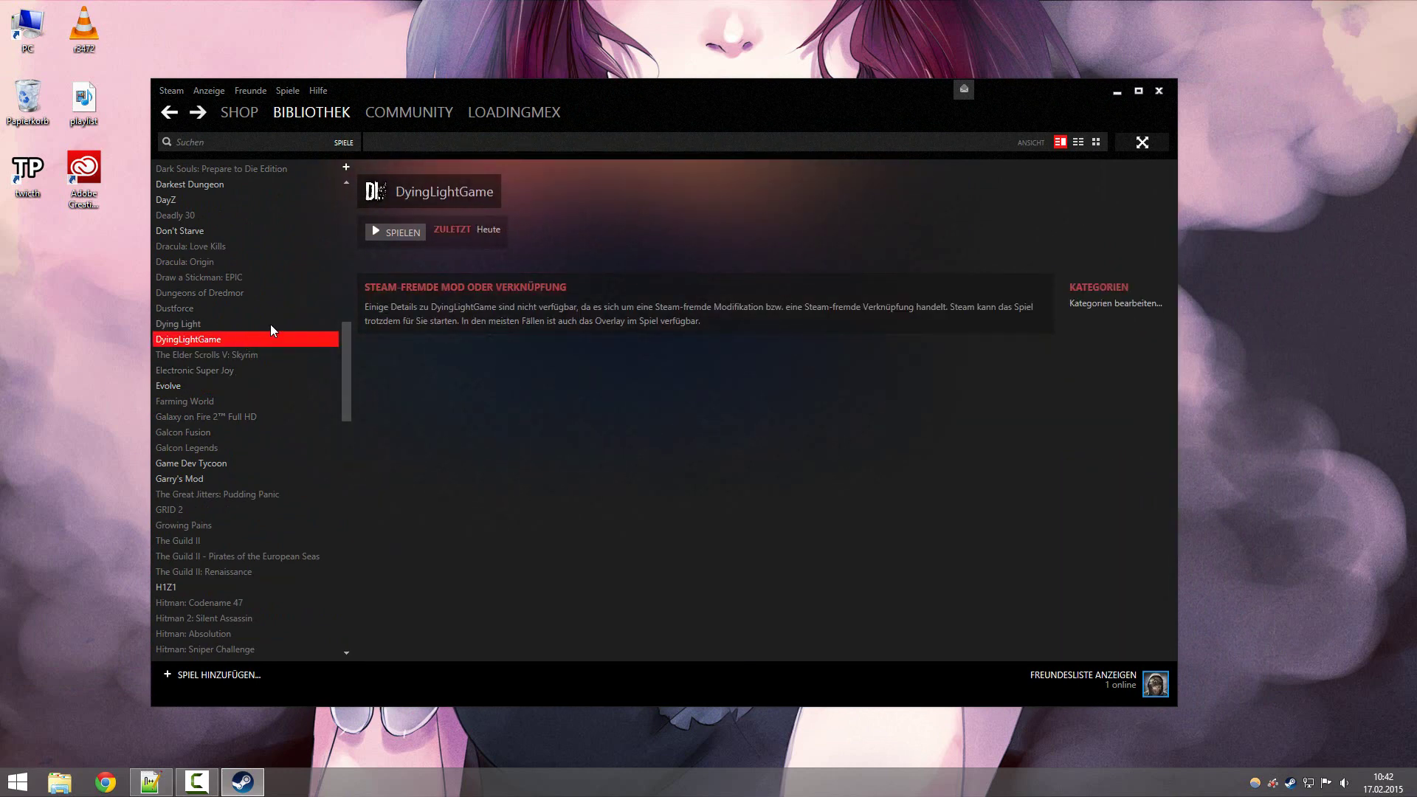
scroll(278, 360, down, 5)
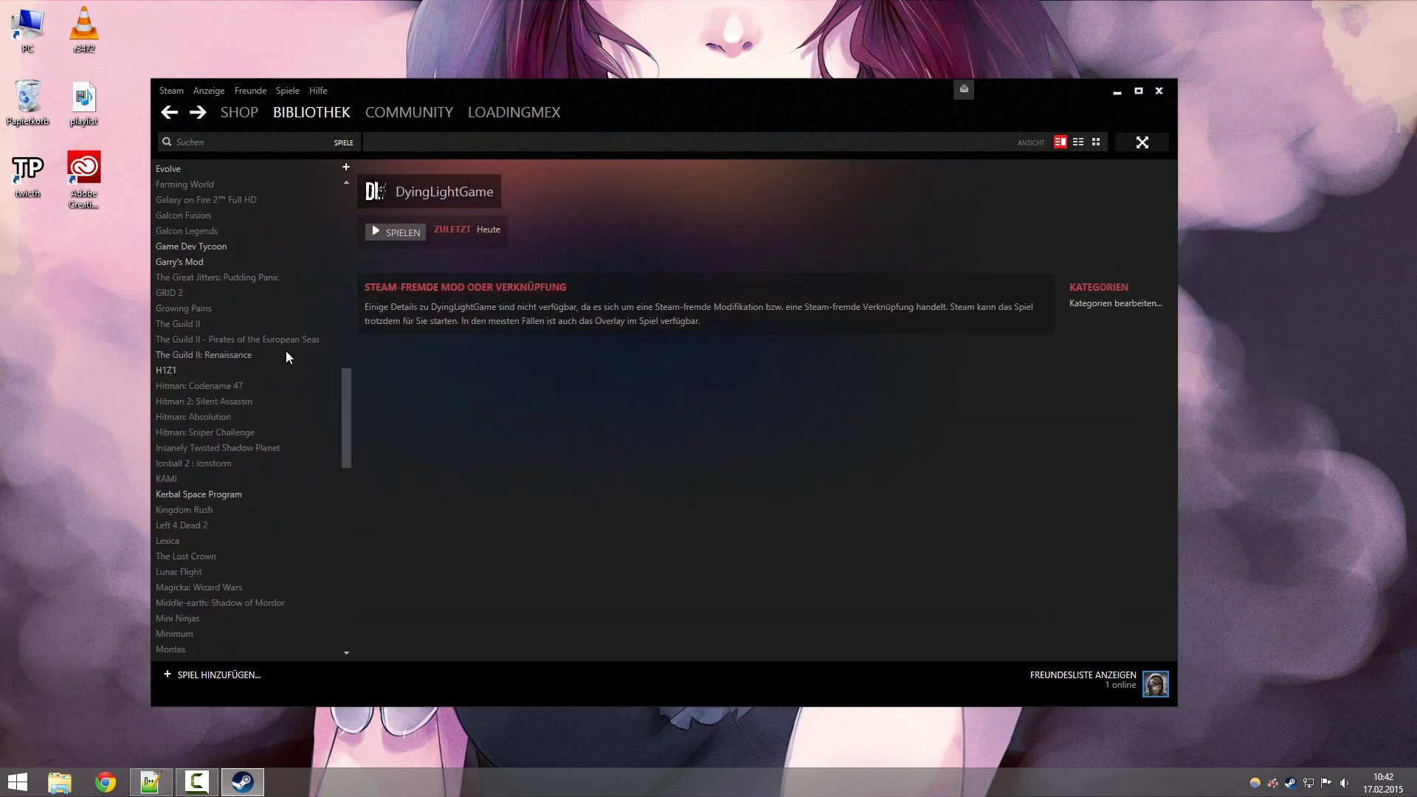
scroll(258, 369, up, 5)
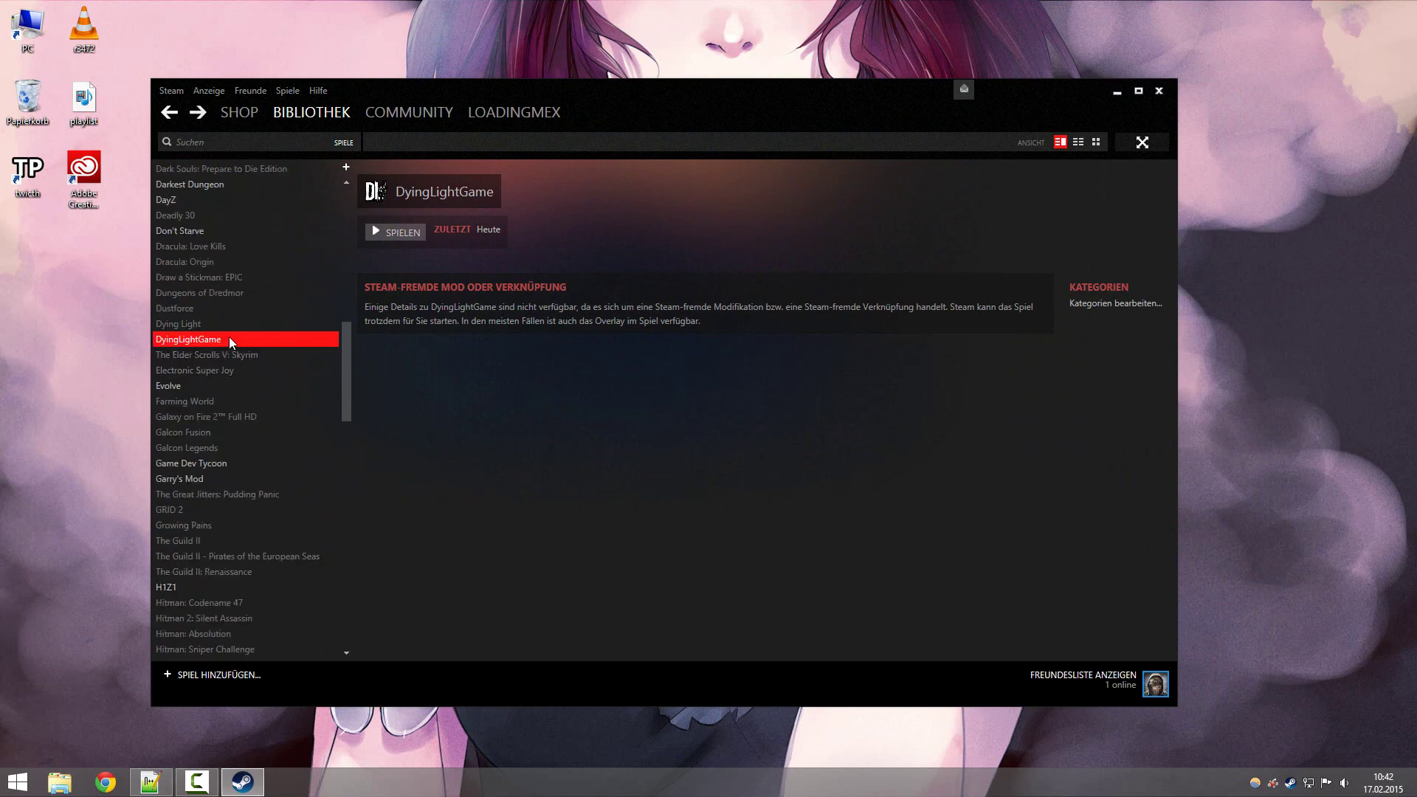
click(1157, 93)
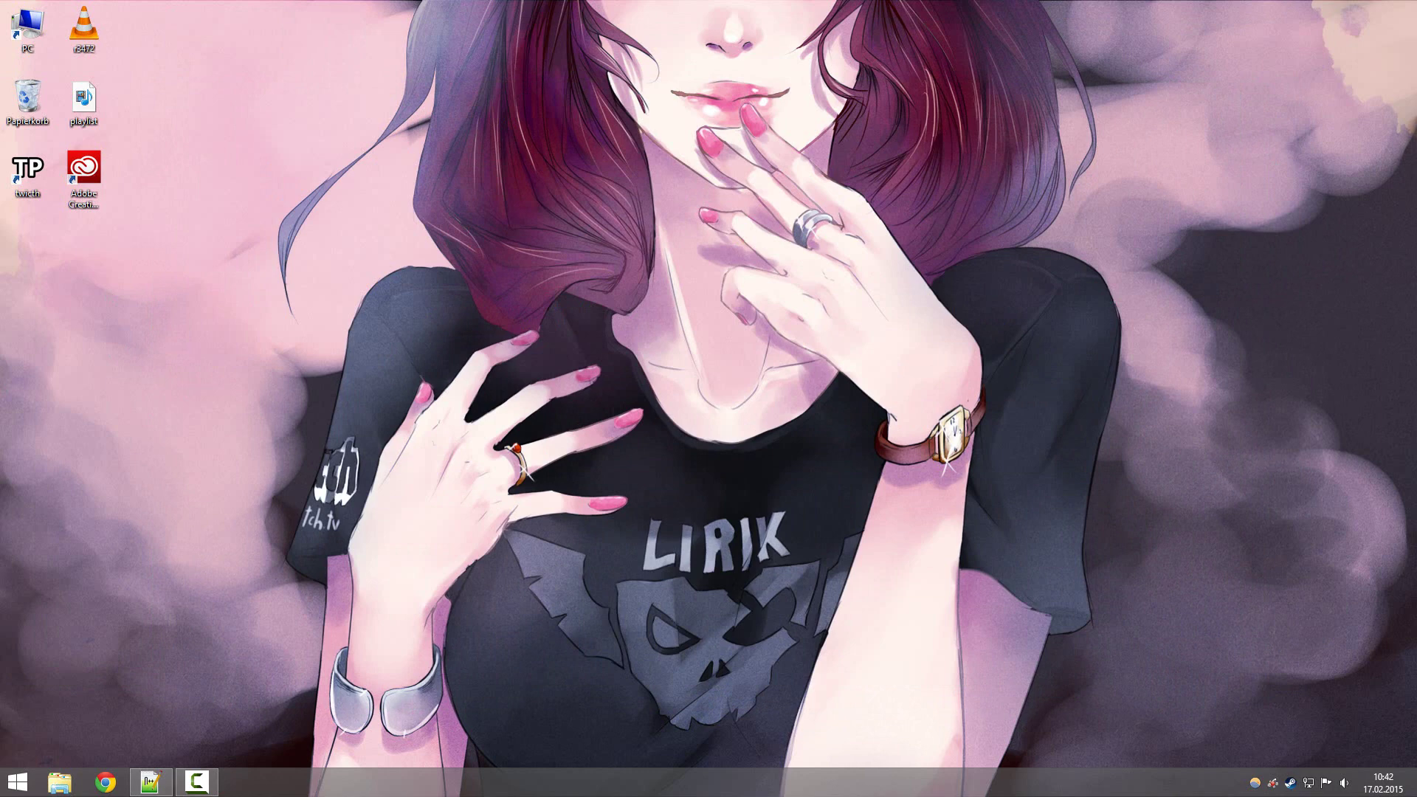
Restore the Notepad++ notes and highlight steps 1-3: buy game, activate VPN, restart Steam, download.
click(151, 782)
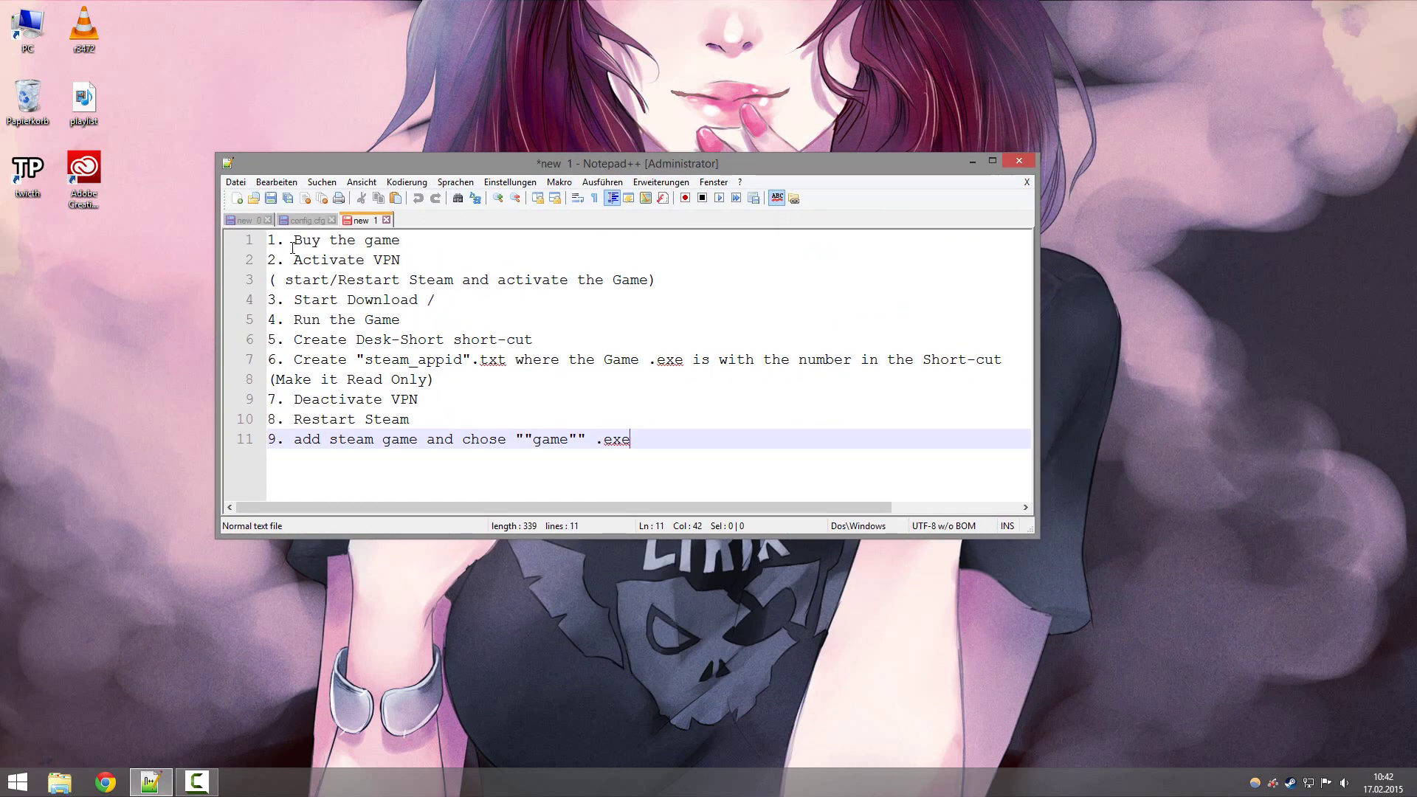
triple_click(455, 261)
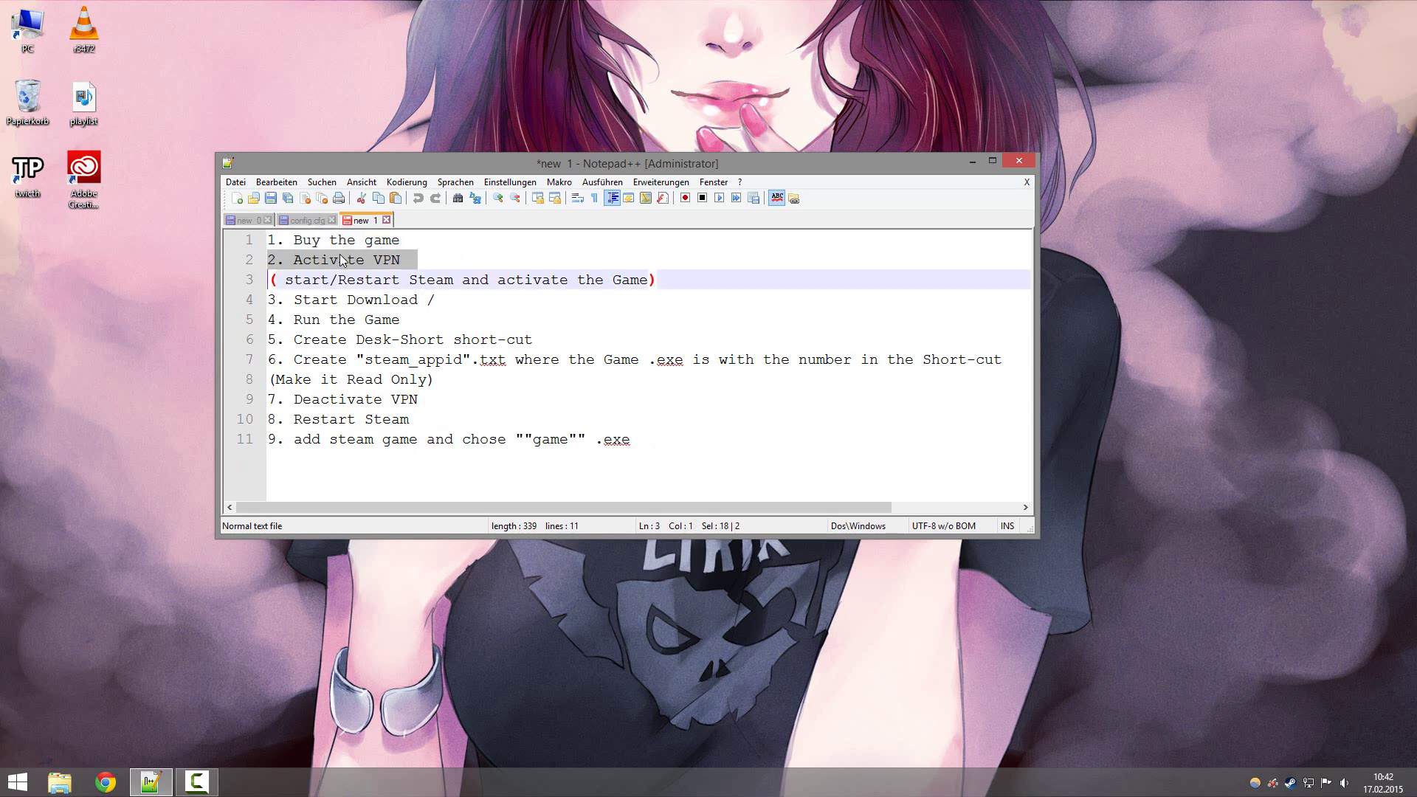
drag(294, 240, 424, 259)
click(424, 246)
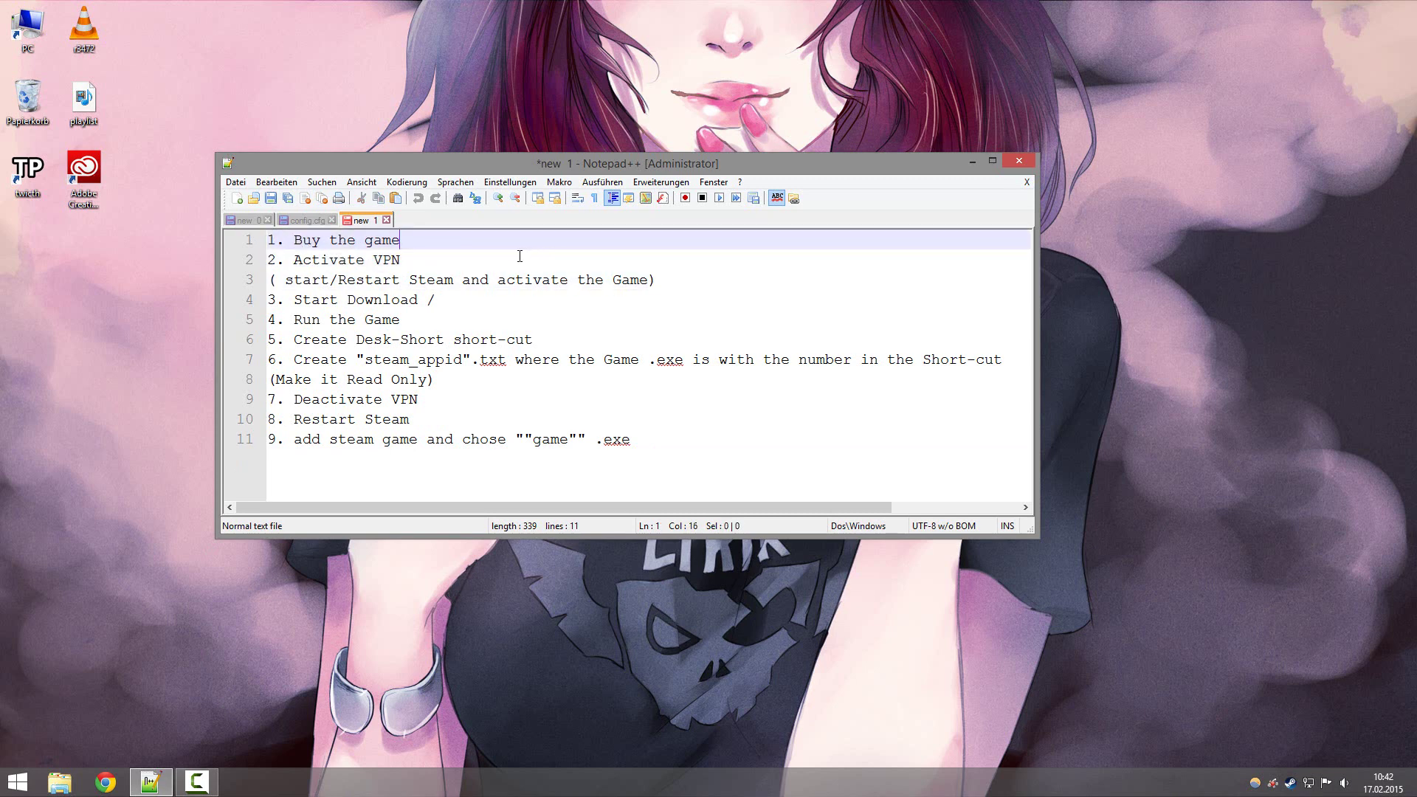
drag(270, 260, 446, 257)
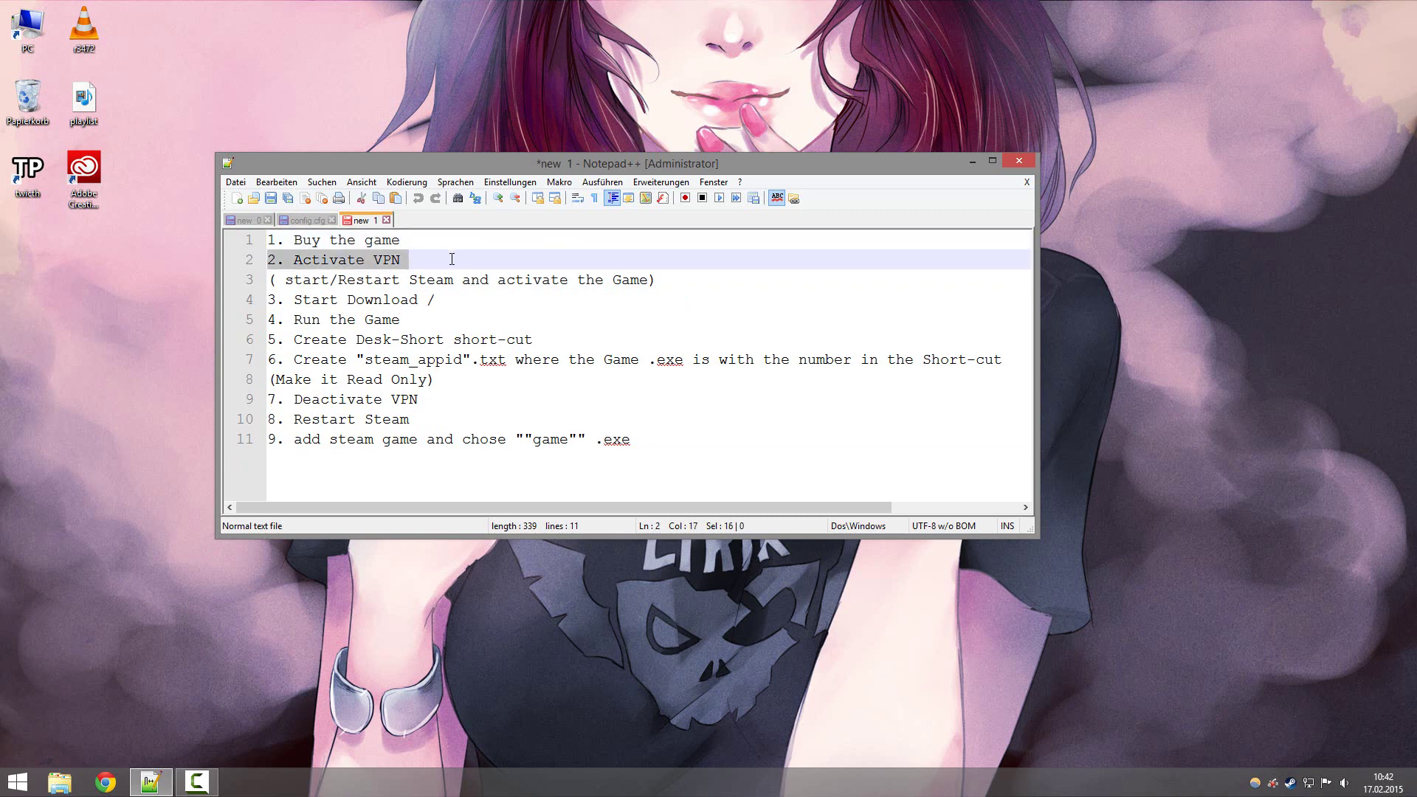
click(419, 260)
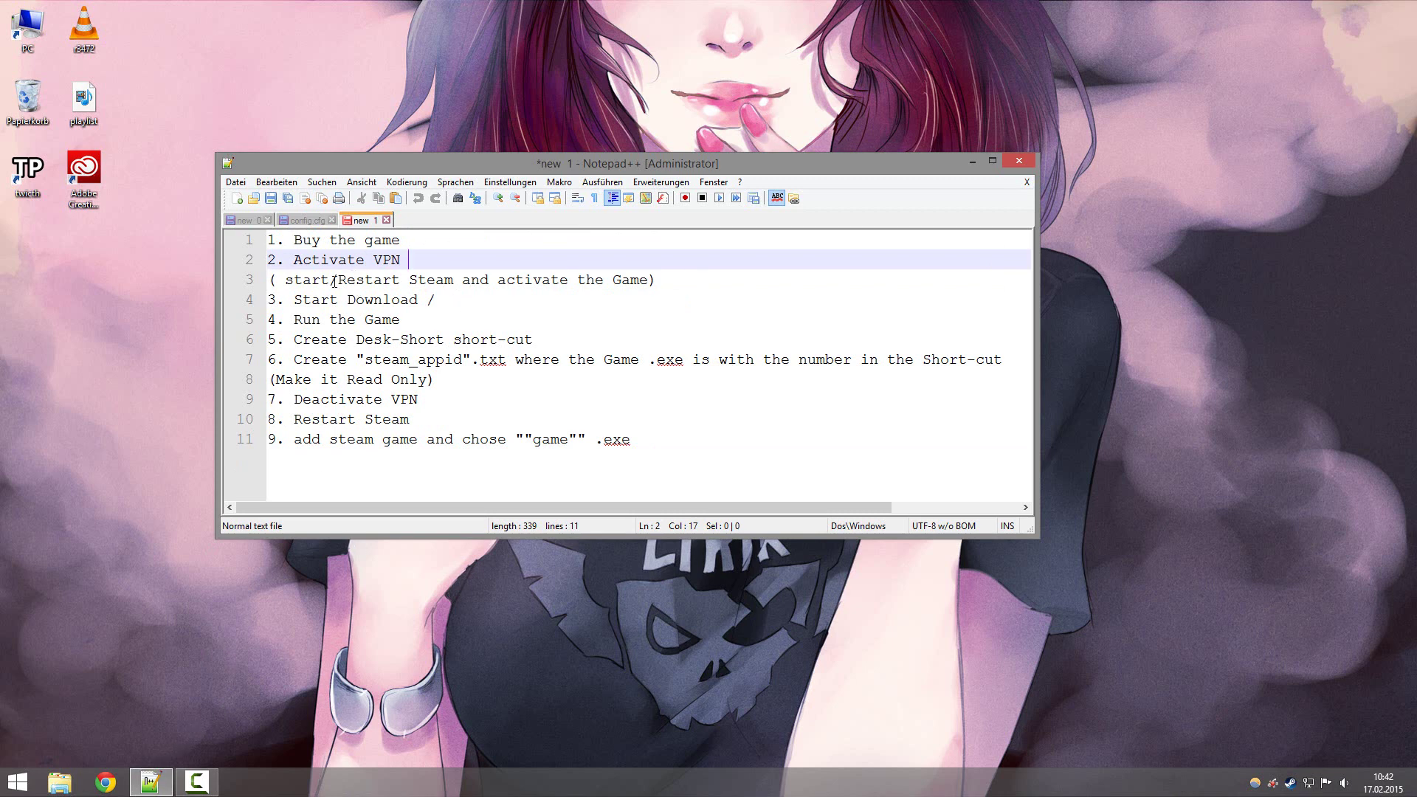
drag(294, 281, 453, 280)
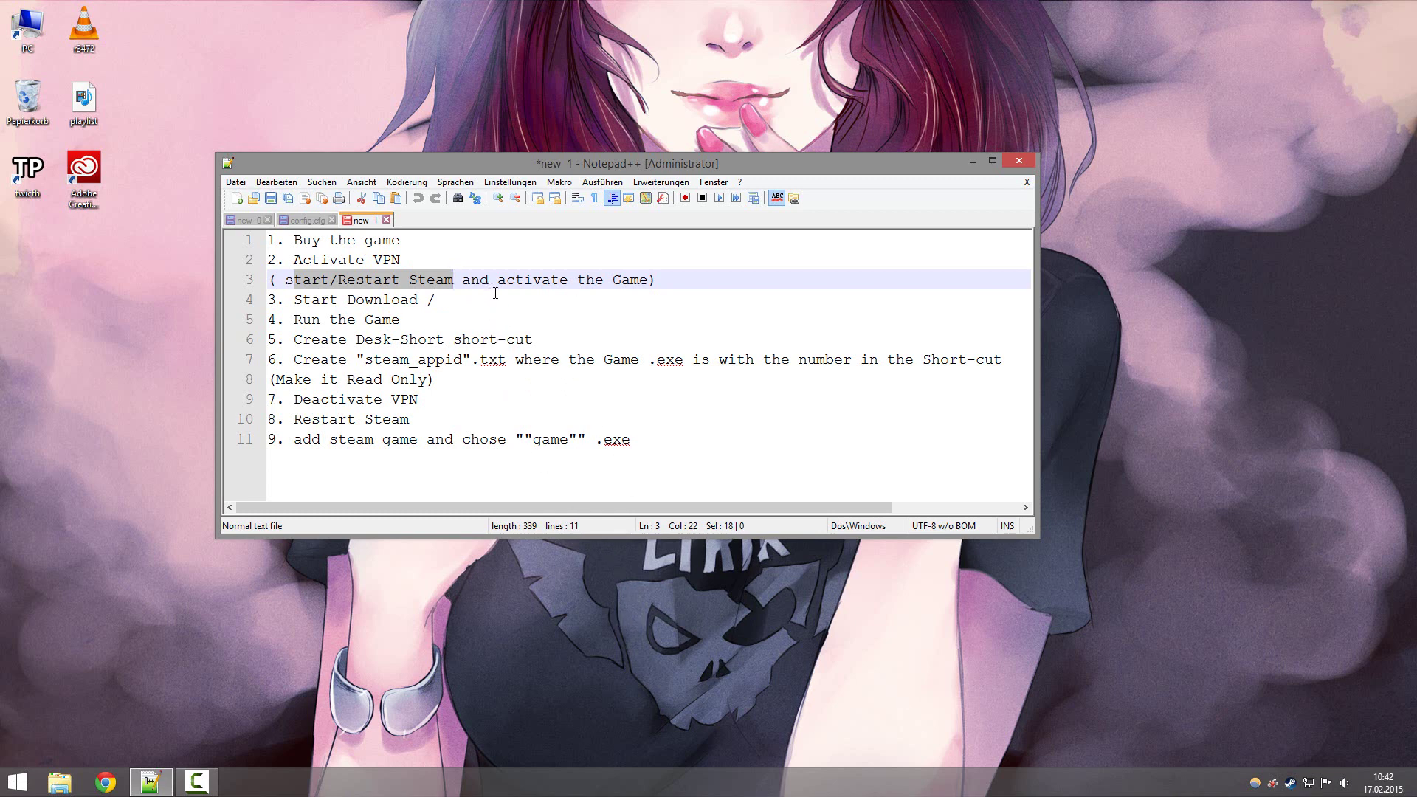
drag(501, 277, 657, 279)
click(716, 272)
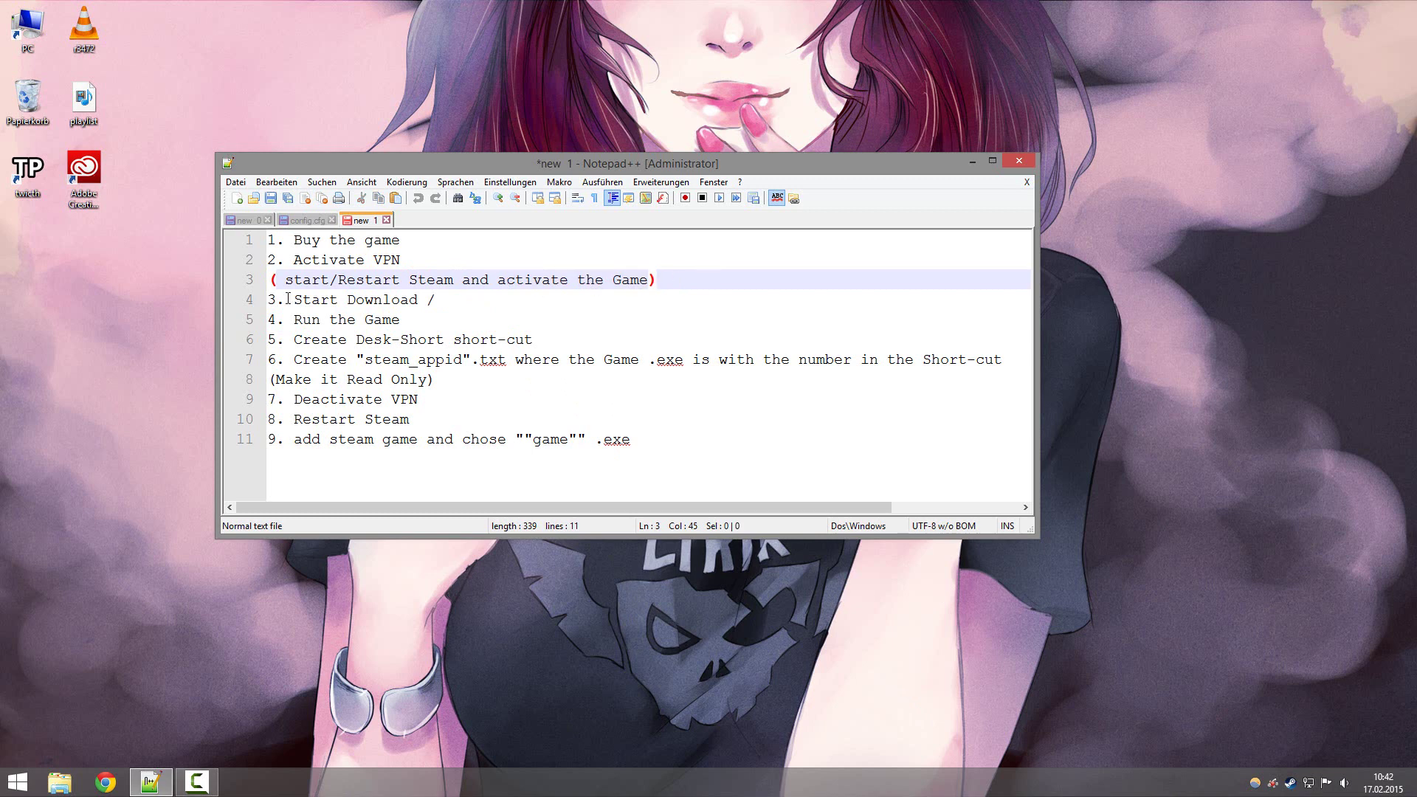
drag(288, 298, 443, 298)
click(432, 299)
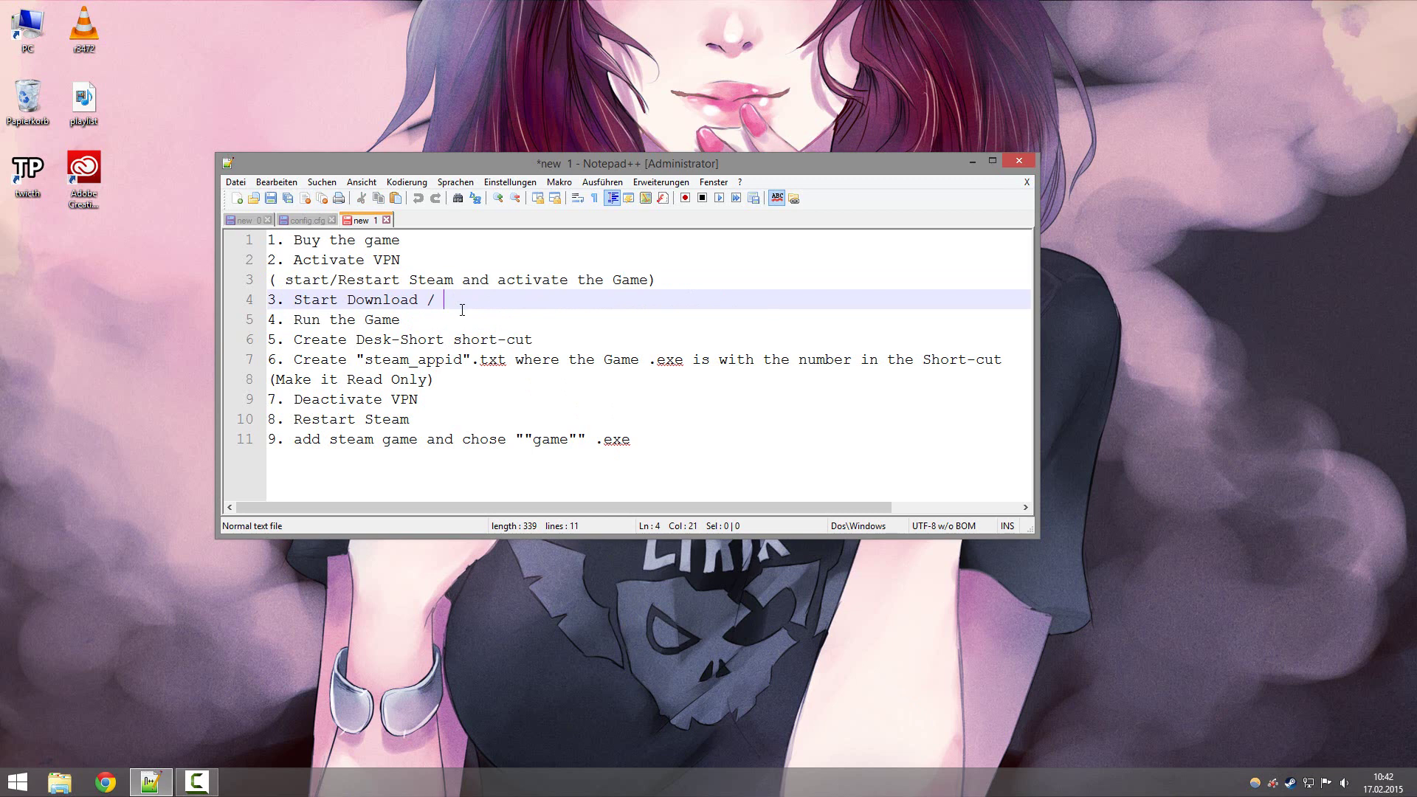
Highlight the later steps: run game, desktop shortcut, steam_appid file, deactivate VPN, restart Steam.
drag(291, 322, 332, 305)
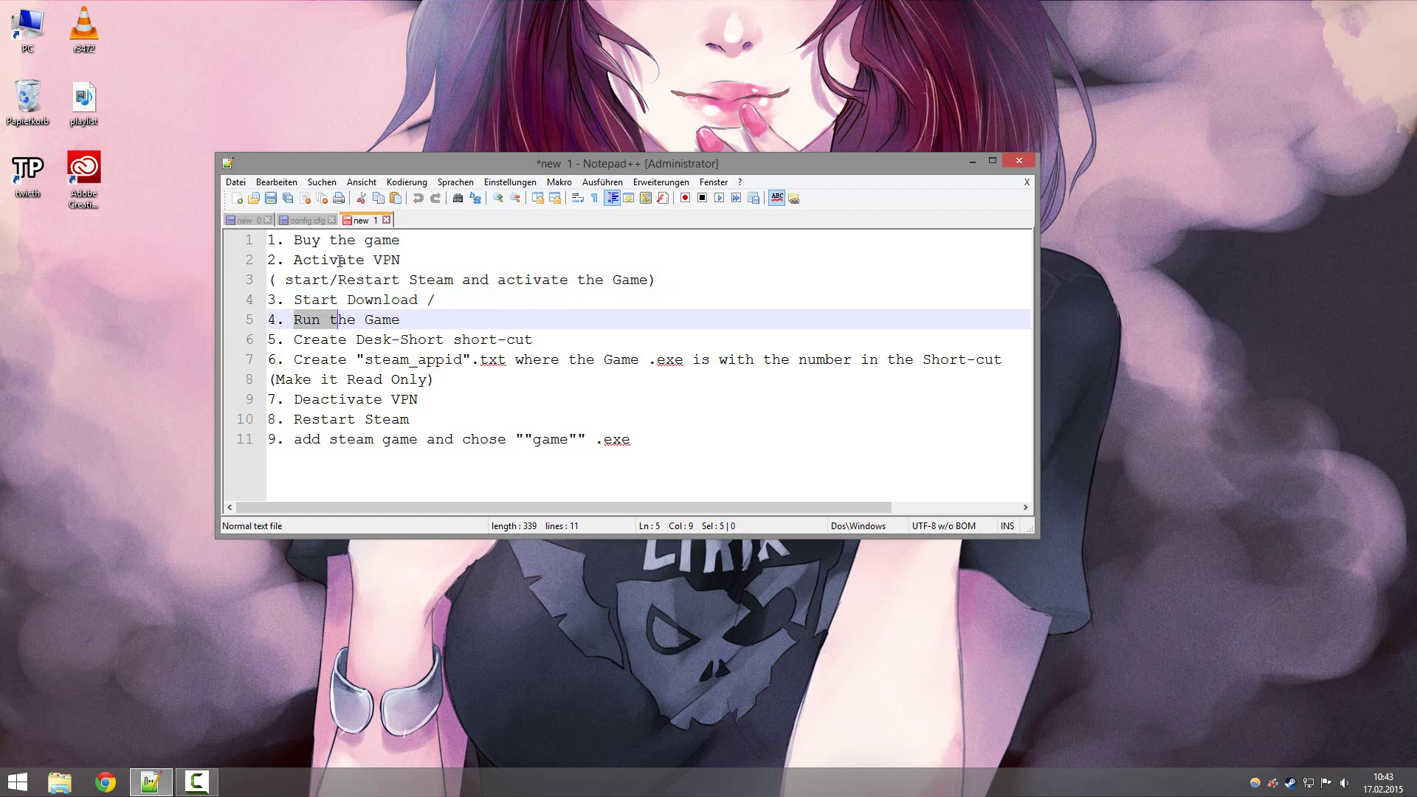
drag(374, 260, 437, 284)
click(453, 339)
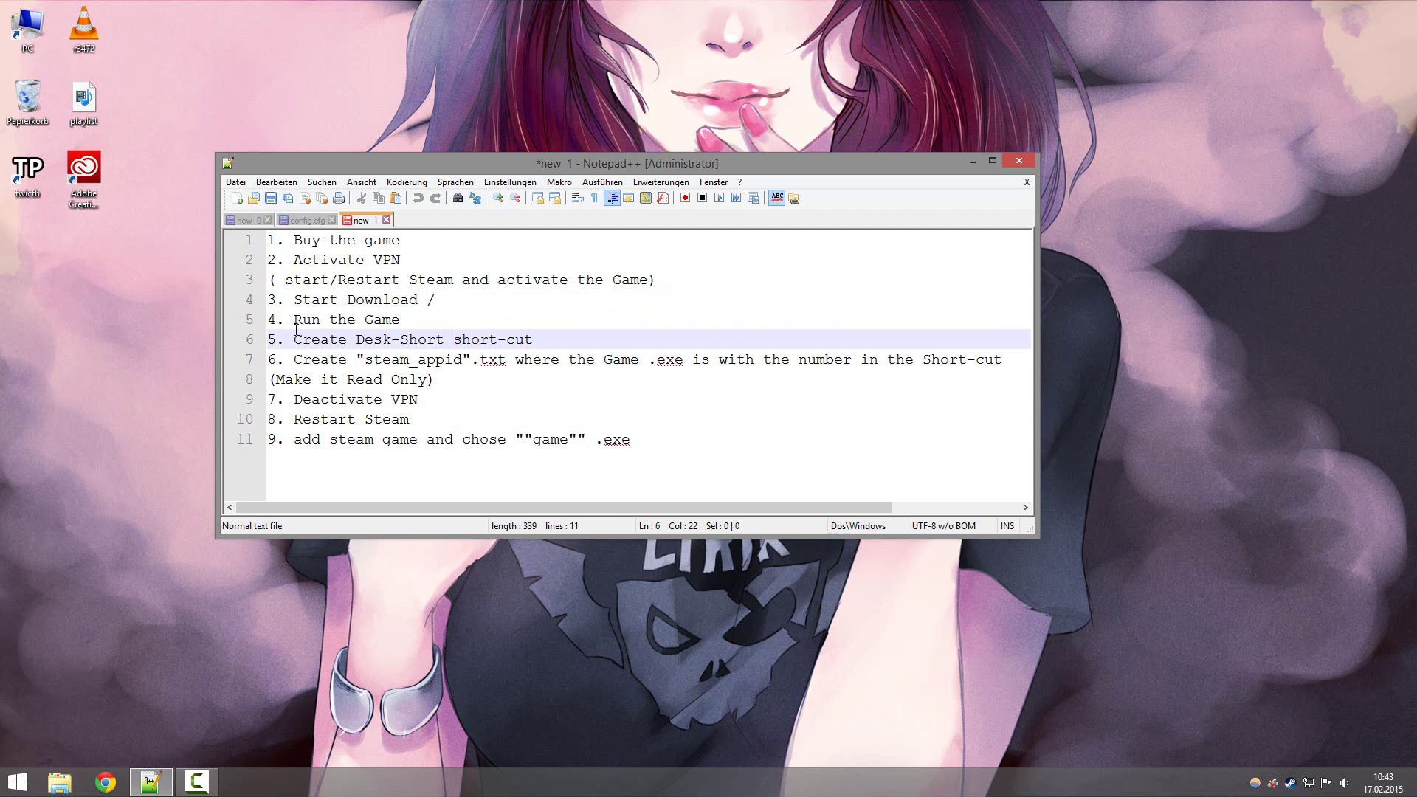
drag(295, 319, 373, 320)
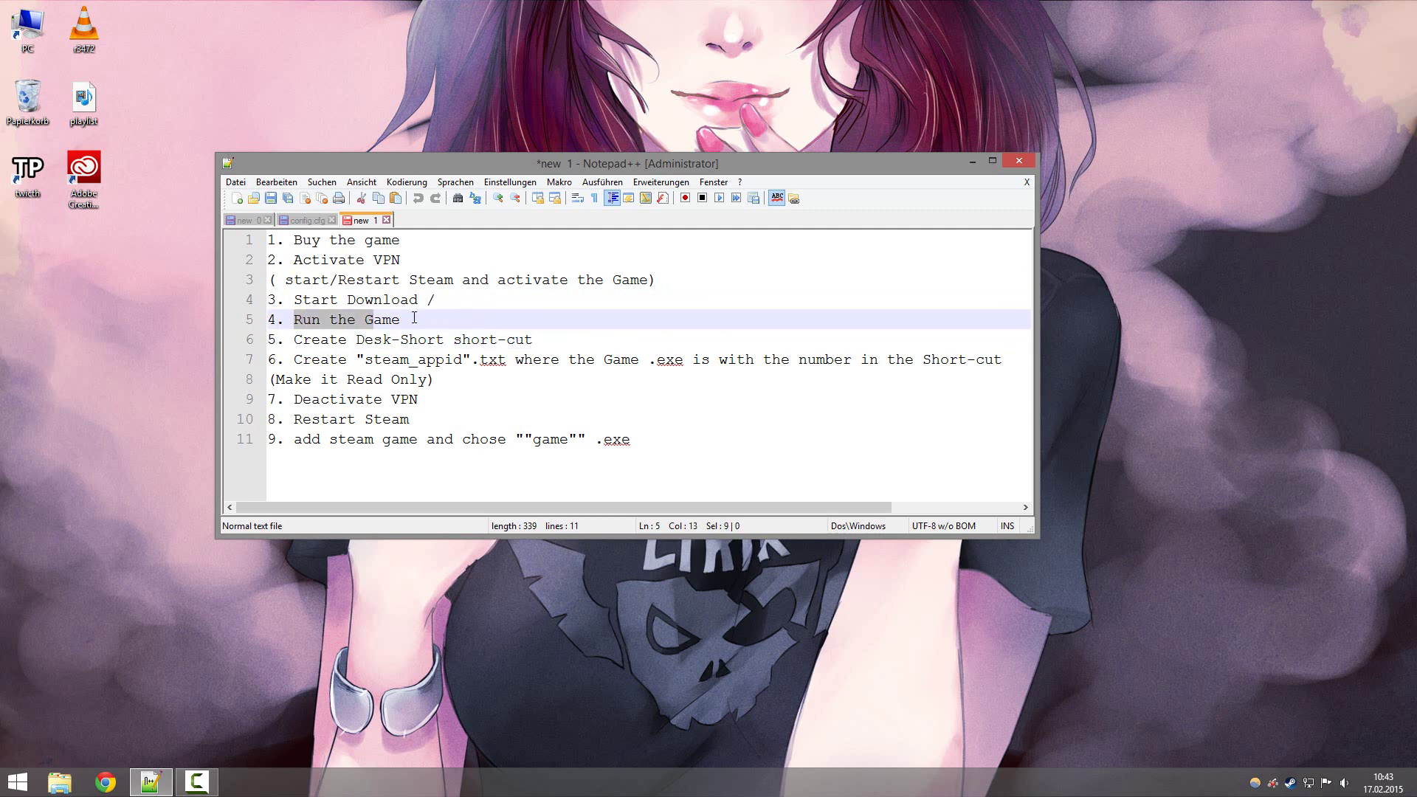
key(End)
drag(292, 341, 542, 341)
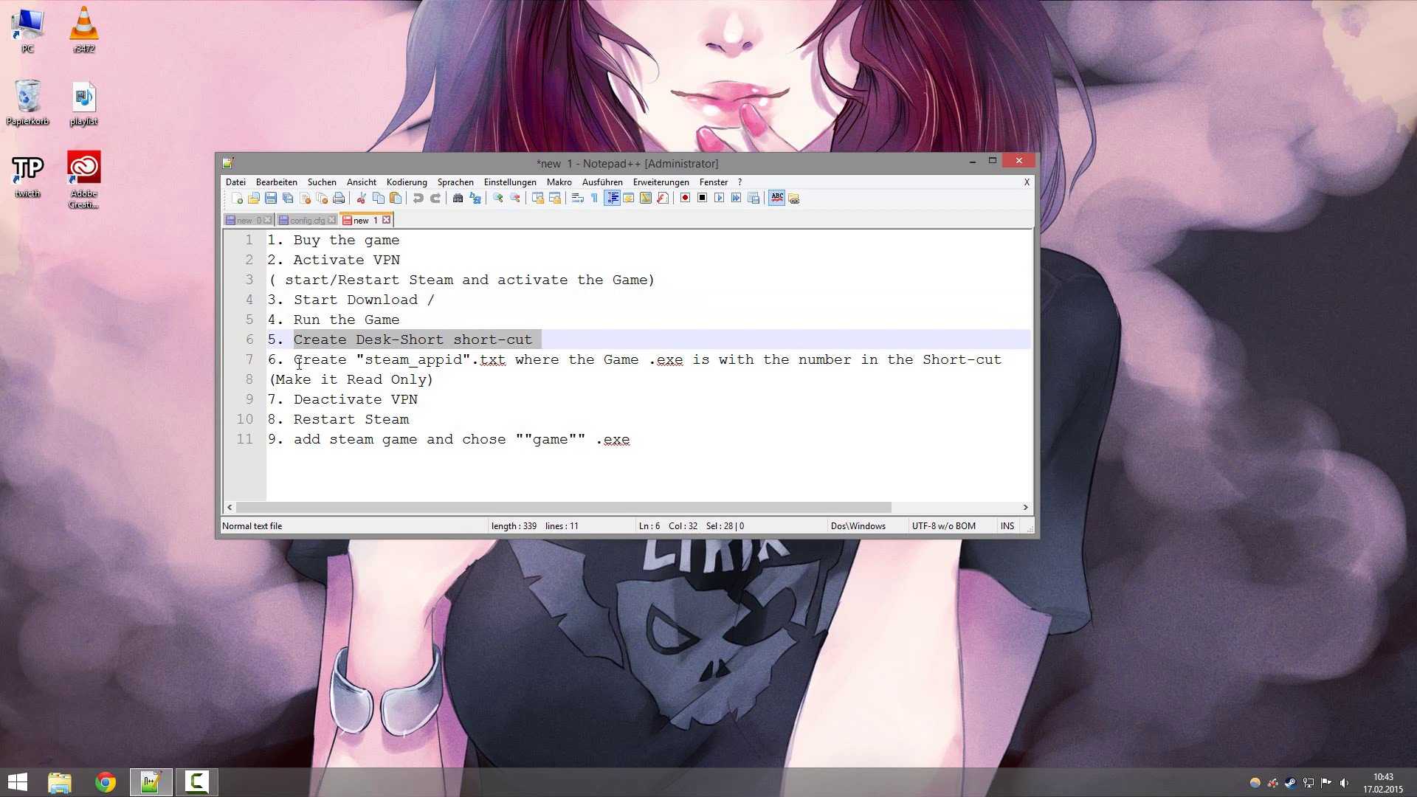
drag(366, 362, 502, 361)
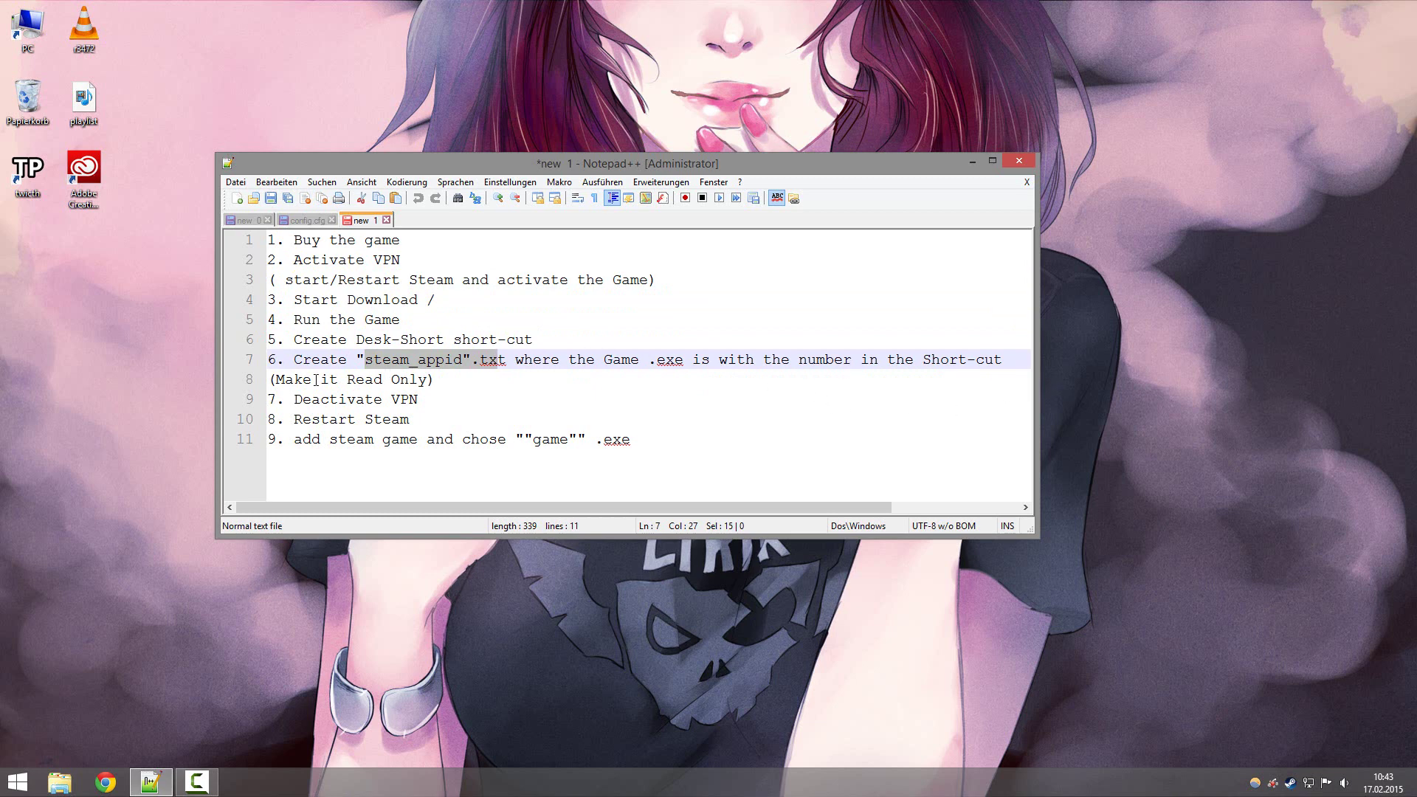
drag(317, 380, 410, 380)
click(436, 404)
drag(343, 427, 374, 399)
click(631, 440)
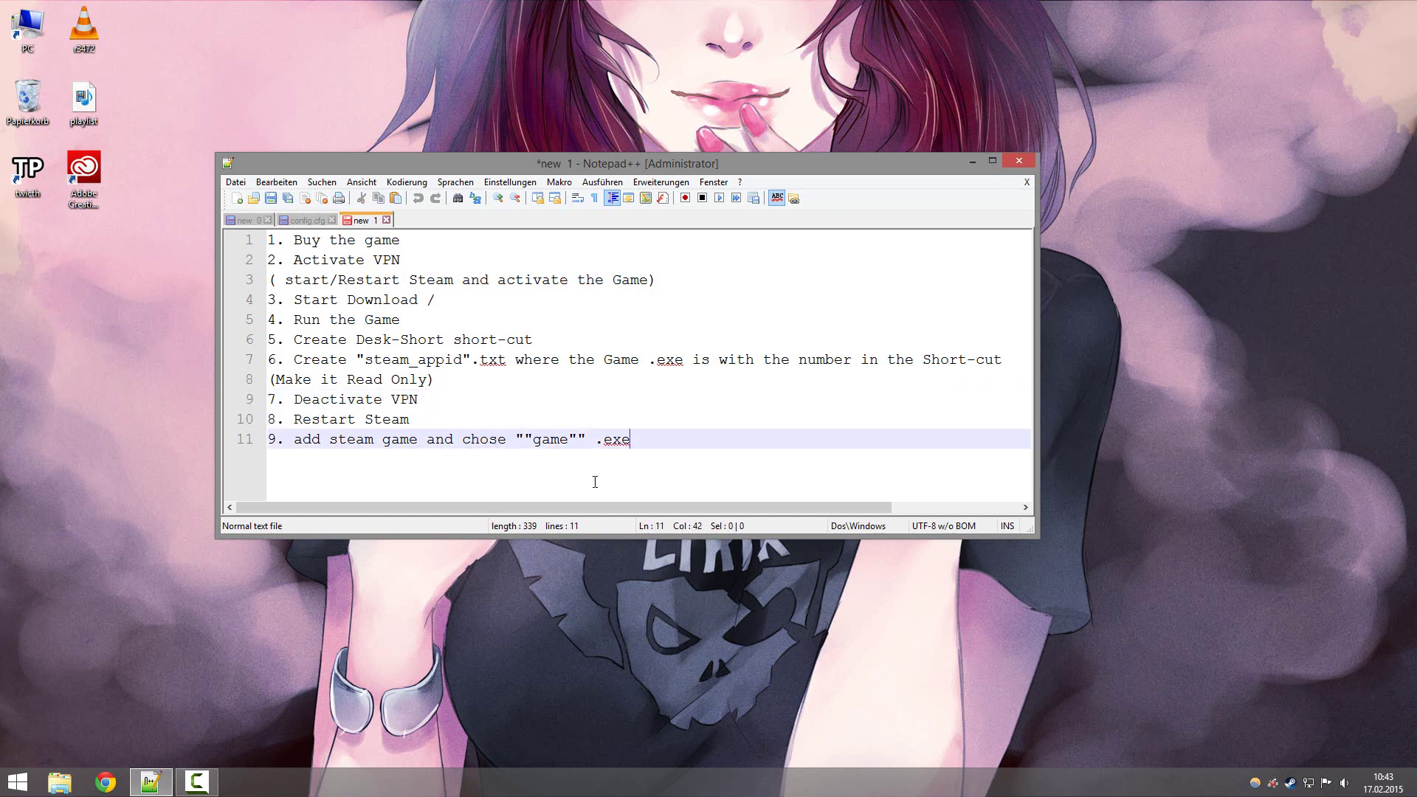
Close the Notepad++ notes and start CCleaner from the Recycle Bin's context menu.
click(1016, 162)
right_click(26, 91)
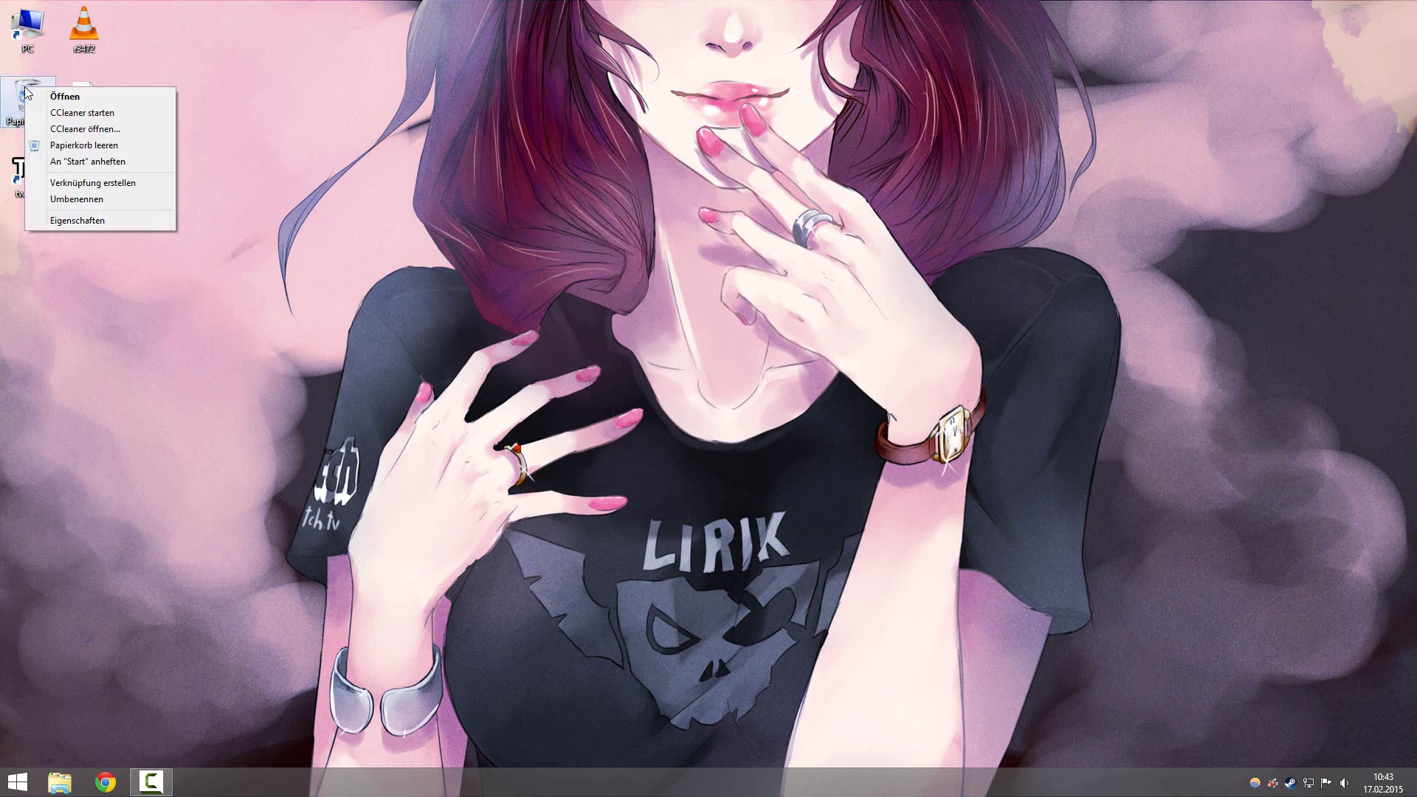
click(62, 114)
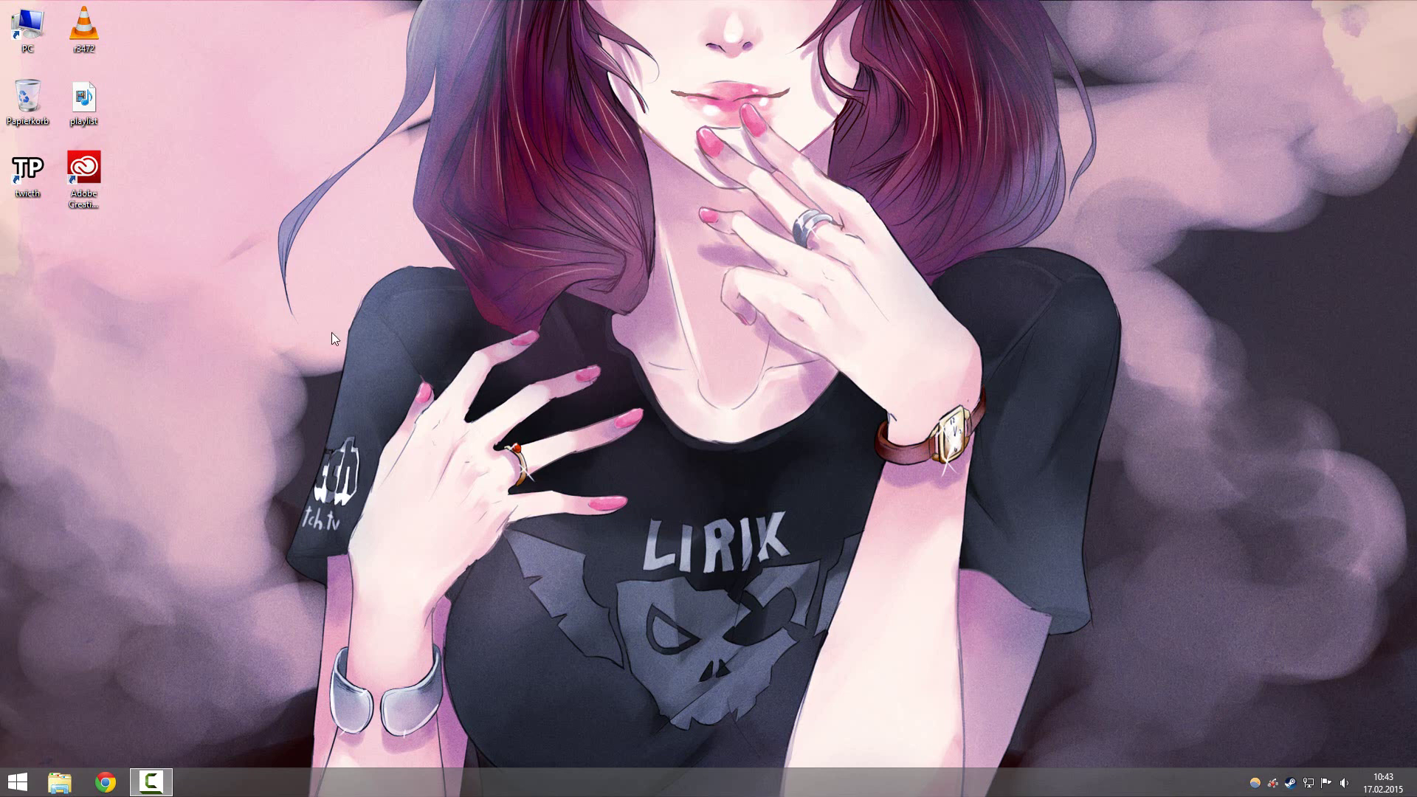
right_click(387, 316)
key(Escape)
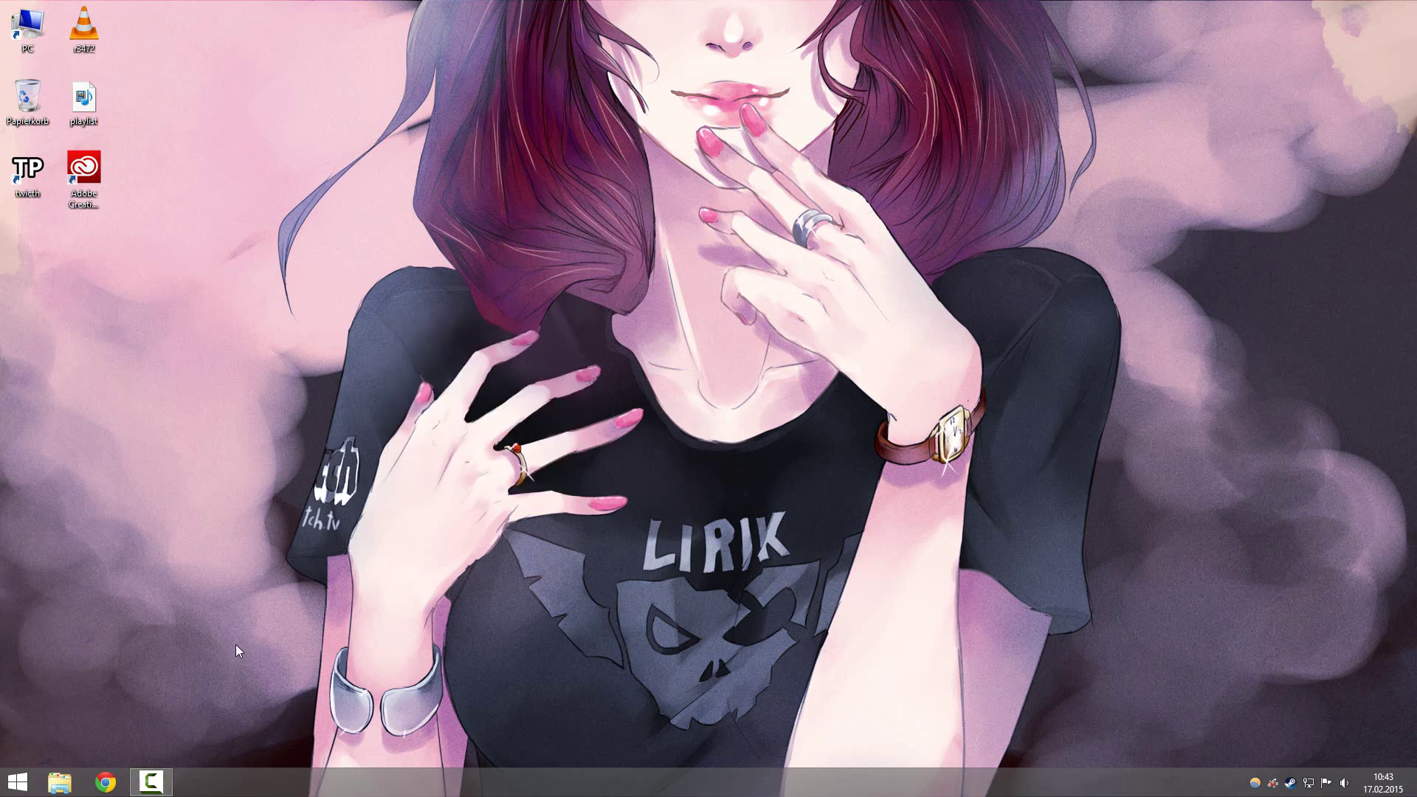